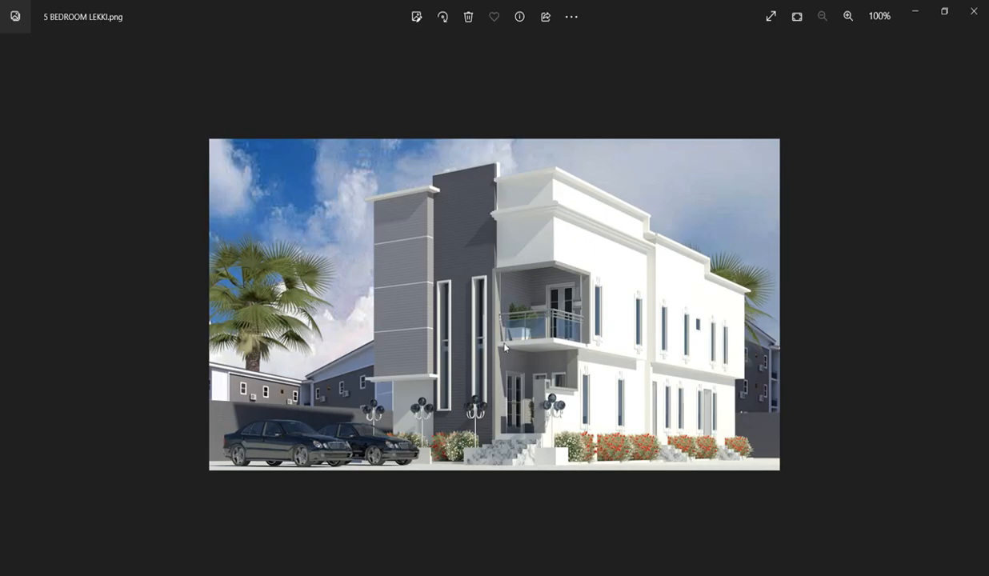
- Examine the massing, balcony, windows and side walls of the two-storey house in the 5 BEDROOM LEKKI.png rendering
scroll(526, 342, "up", 3)
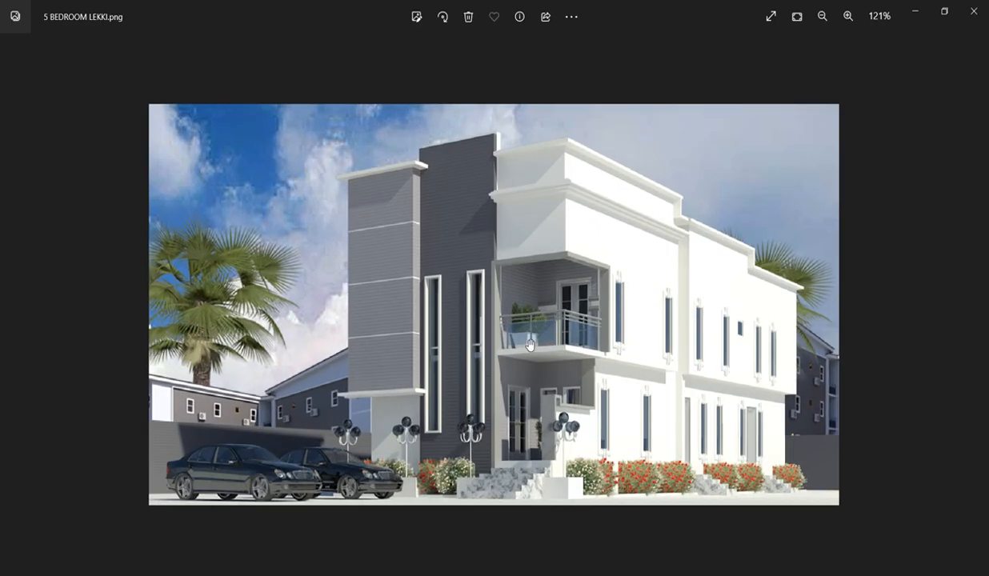
scroll(528, 355, "down", 2)
scroll(560, 356, "down", 1)
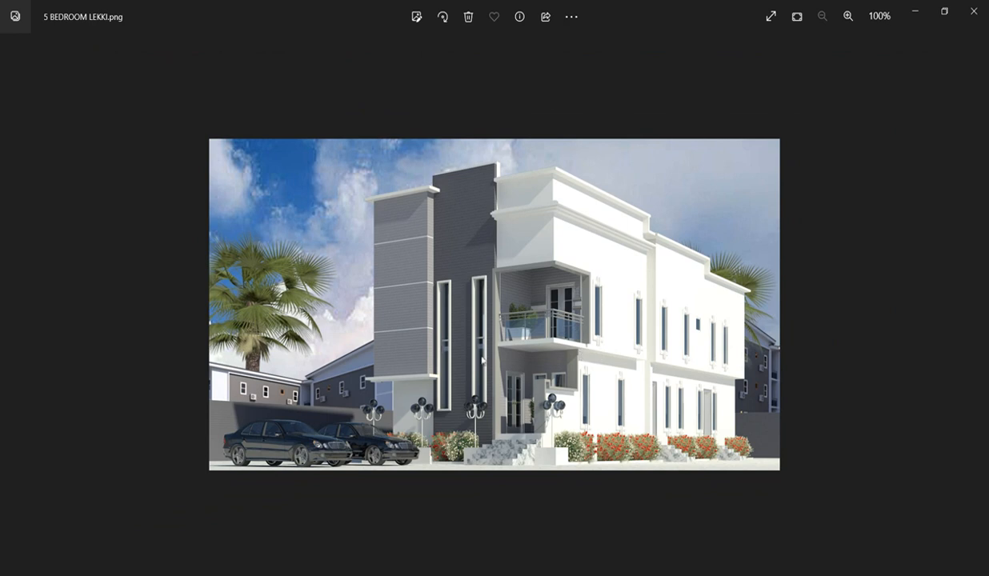
scroll(467, 364, "up", 1)
scroll(627, 406, "up", 2)
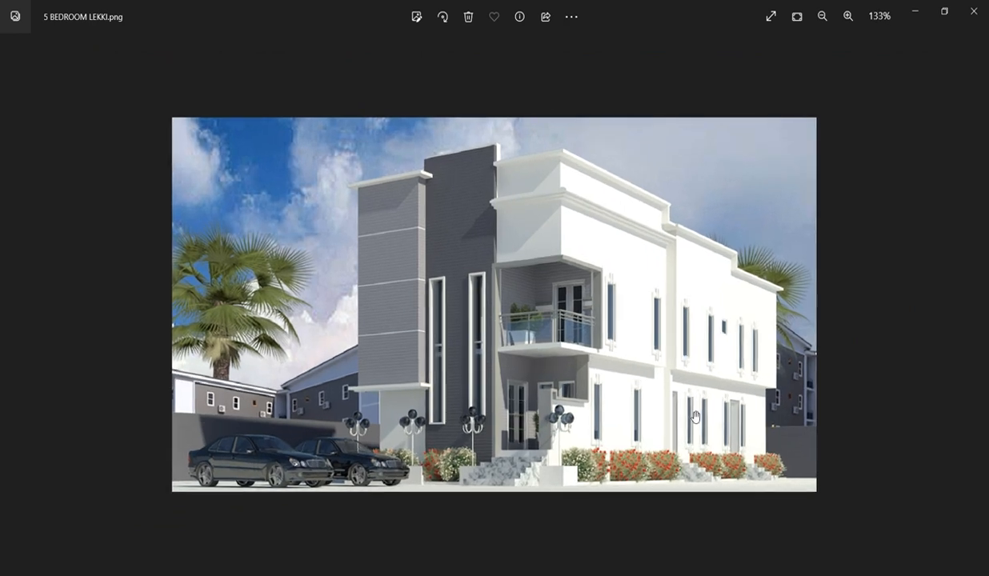
scroll(555, 452, "down", 2)
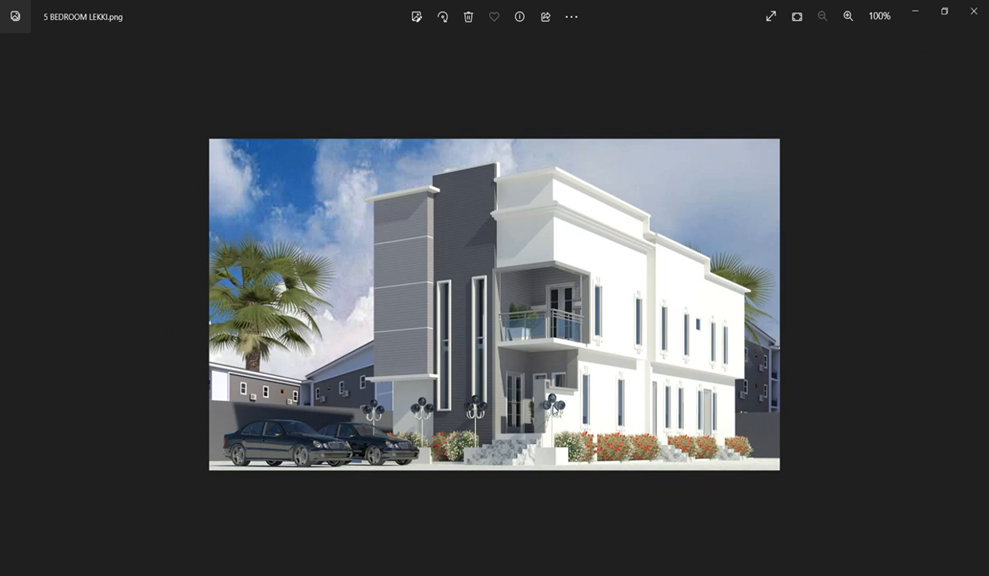
scroll(435, 292, "up", 3)
scroll(628, 330, "down", 2)
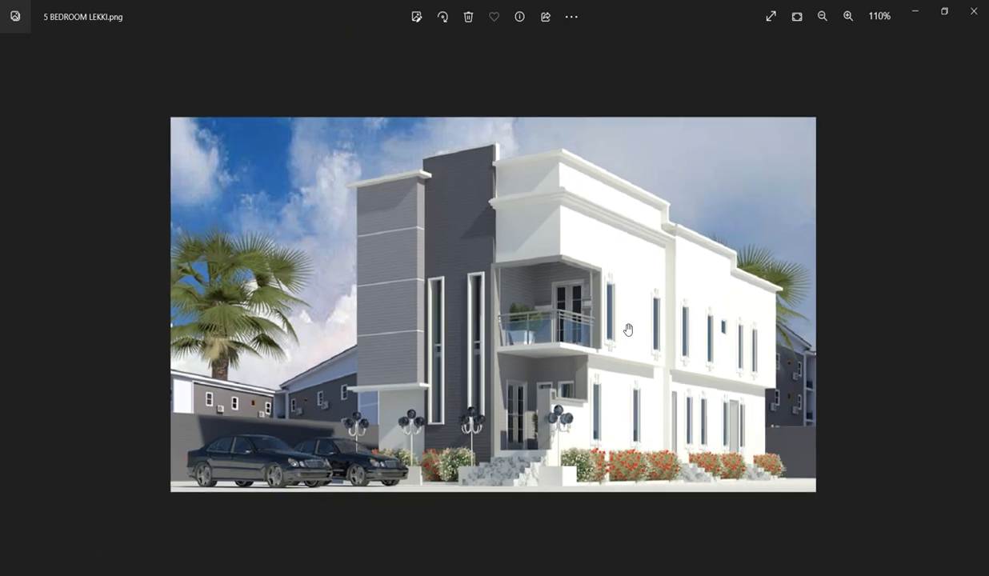
scroll(628, 330, "down", 1)
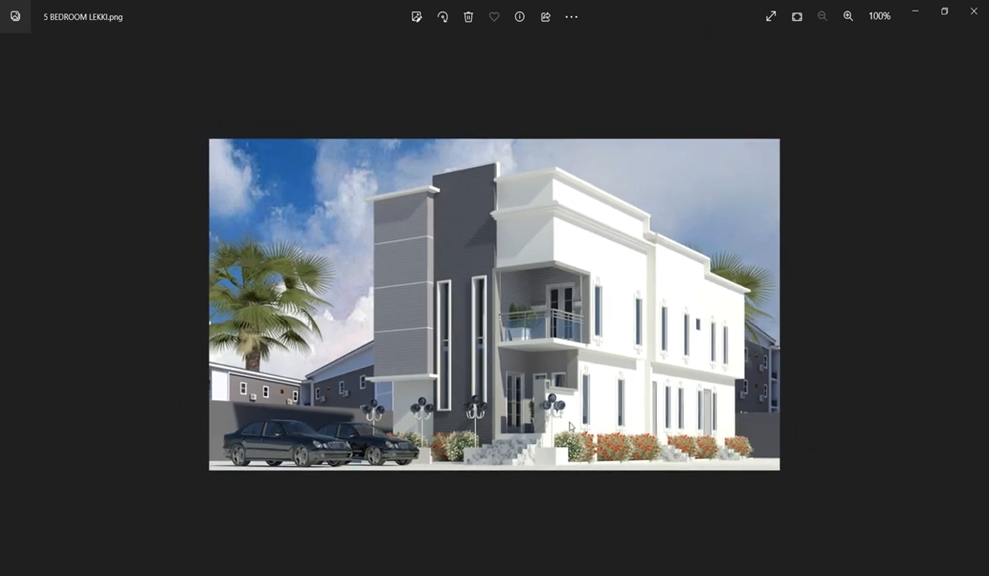
scroll(562, 372, "up", 4)
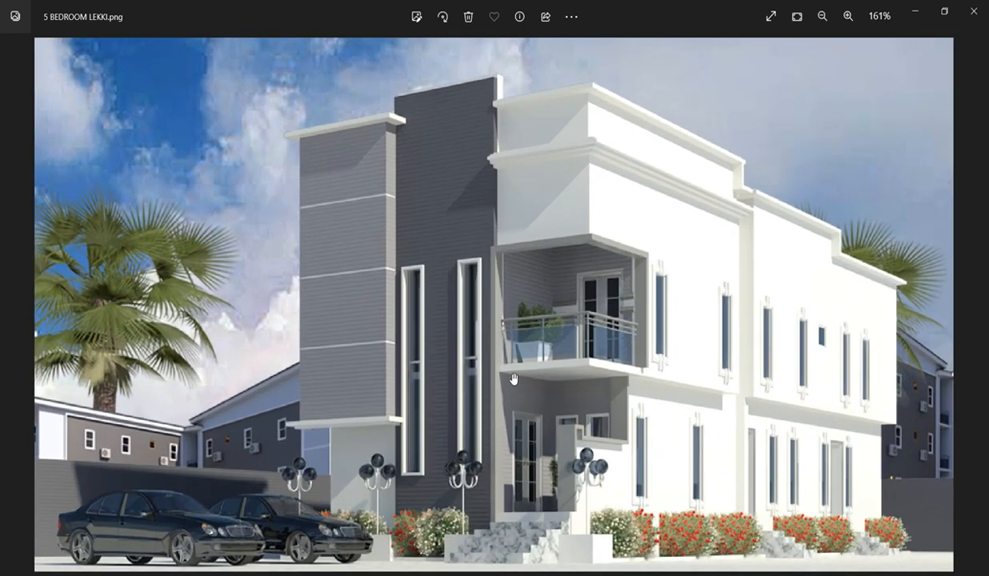
scroll(474, 356, "down", 1)
scroll(474, 356, "down", 2)
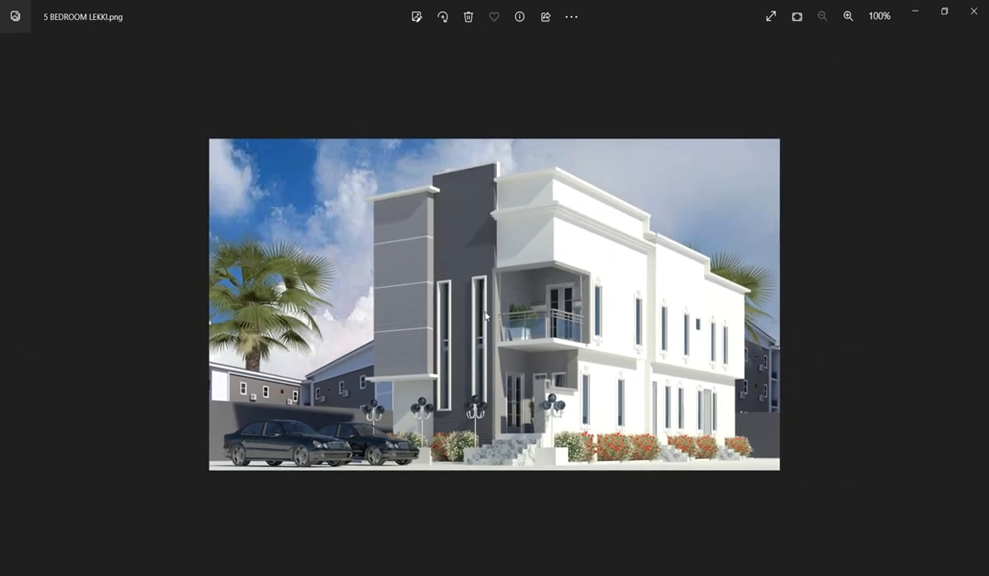
- Switch to Revit and draw a horizontal detail line 36000 mm long between the elevation markers on the Level 1 floor plan
left_click(416, 575)
scroll(517, 361, "down", 2)
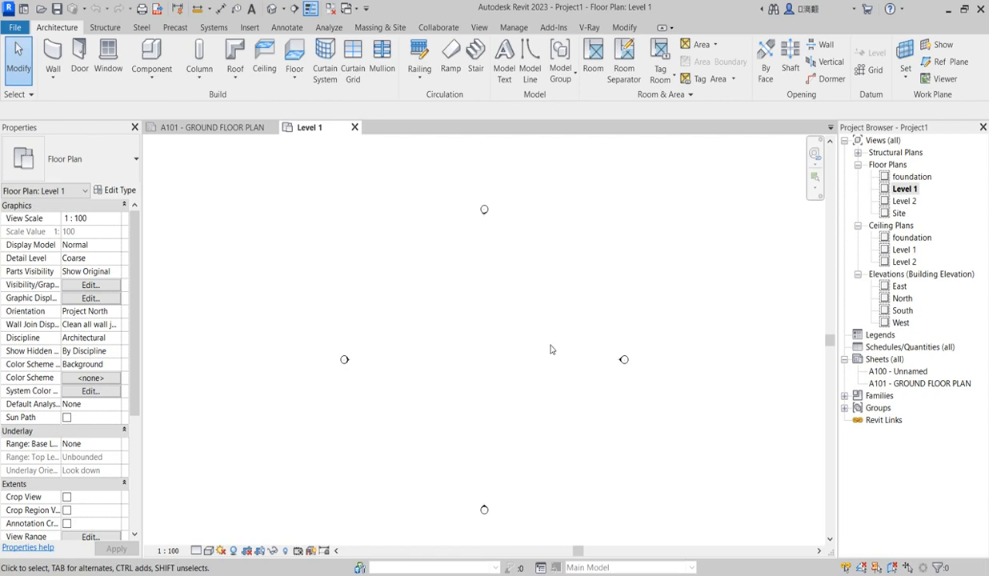
scroll(537, 342, "up", 1)
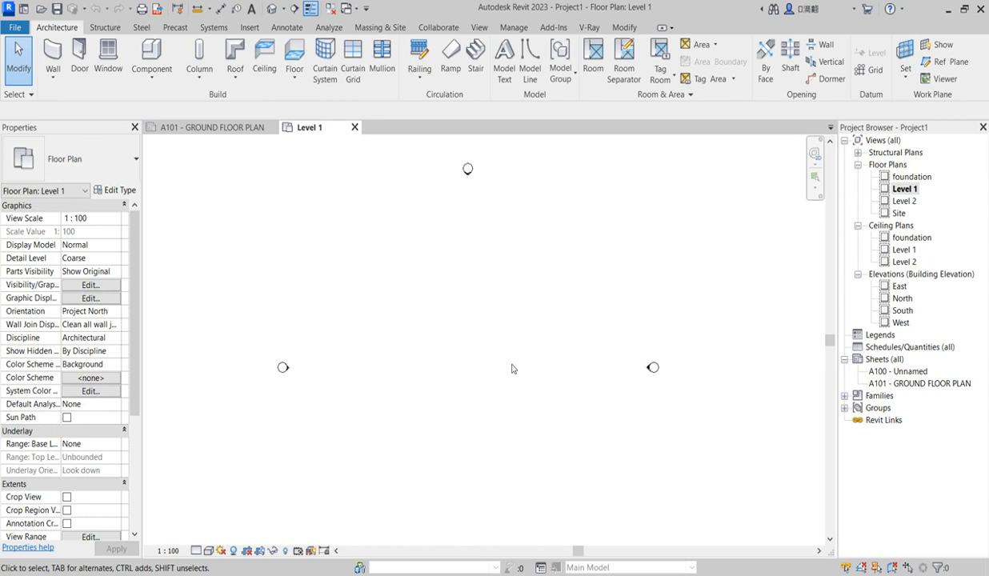
scroll(518, 377, "up", 1)
scroll(517, 377, "down", 2)
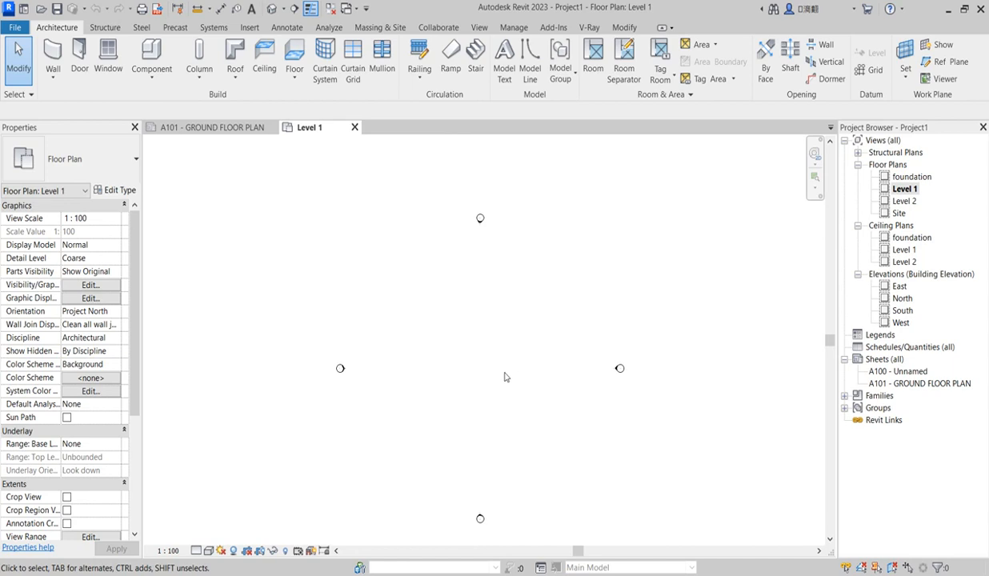
left_click(286, 28)
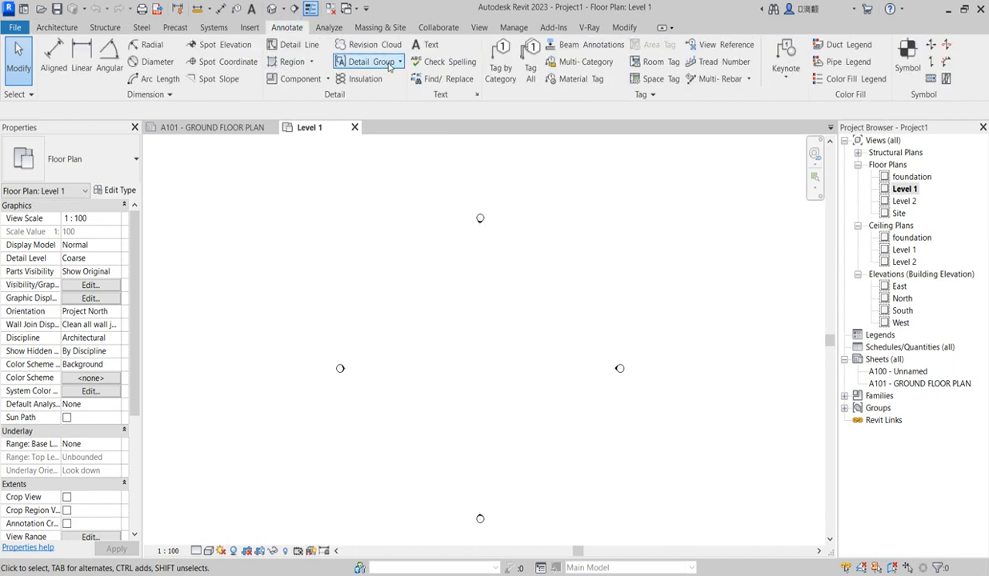
left_click(305, 46)
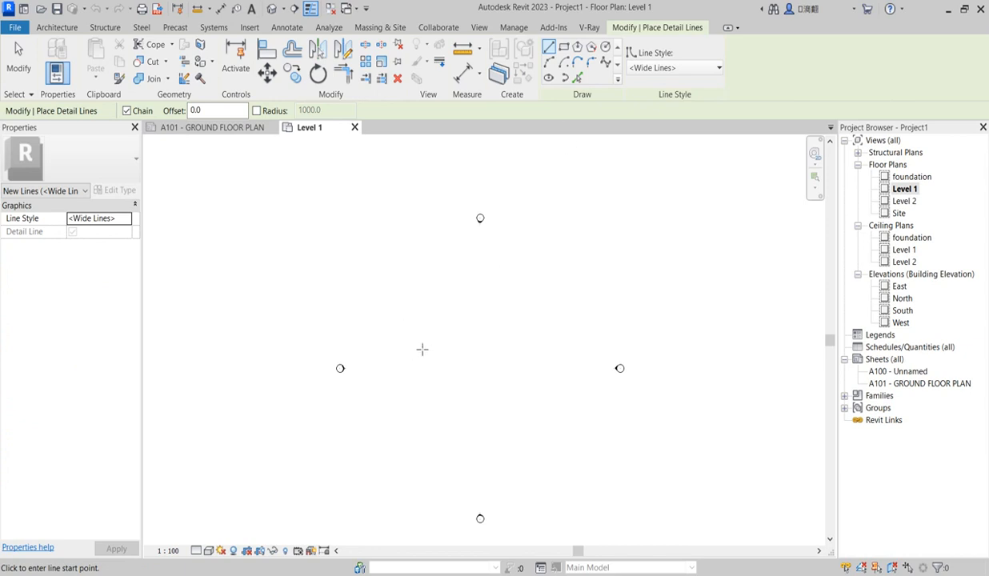
left_click(383, 326)
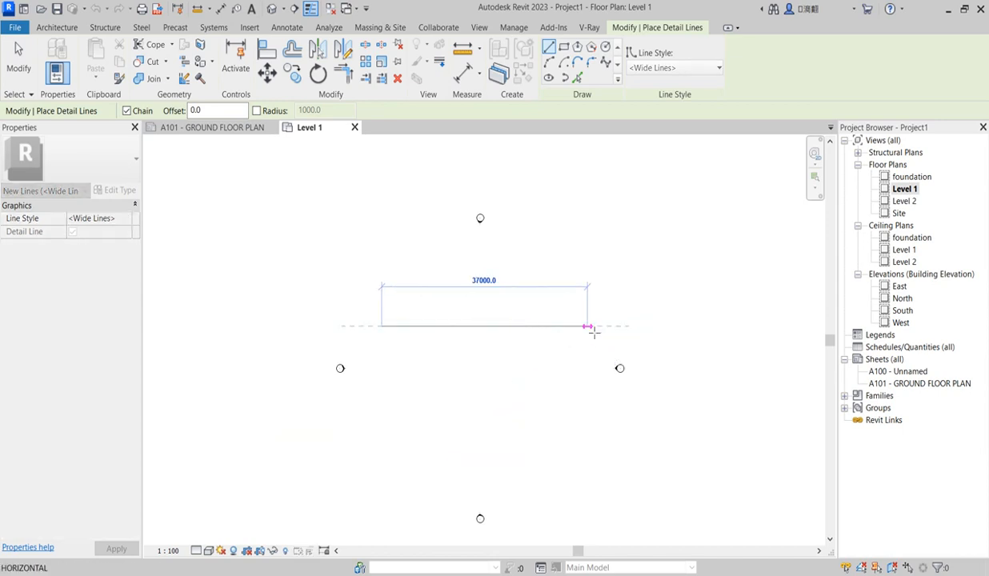
type("3")
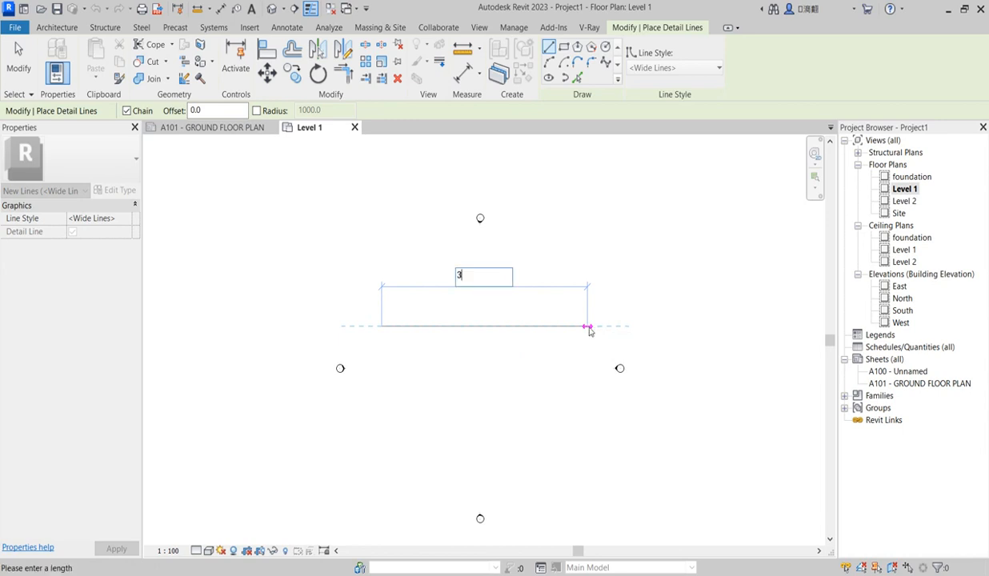
type("6000")
key("Return")
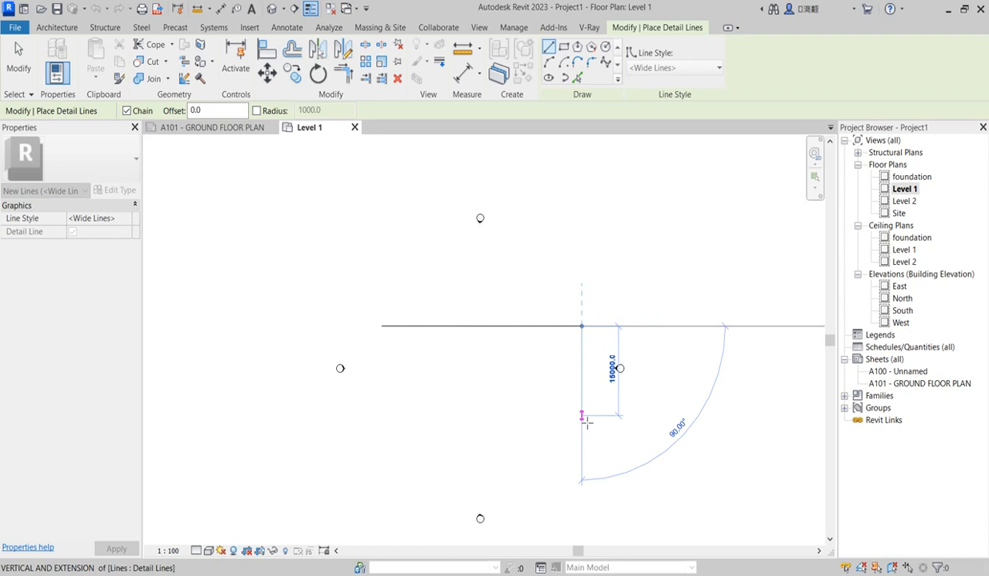
- Complete the rectangle below the first line with detail lines, making it 18000 mm deep and closing it at the start point
type("1")
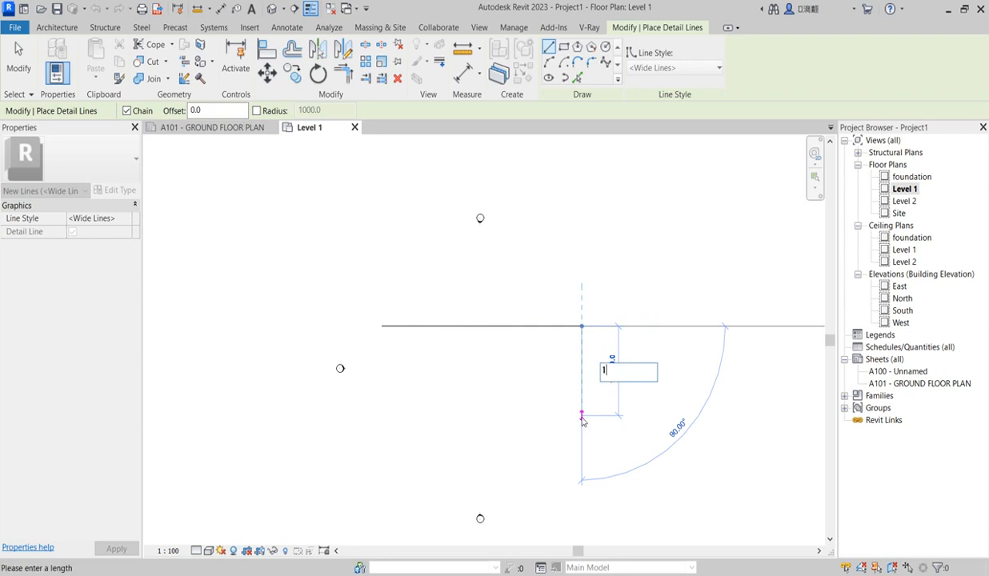
type("8000")
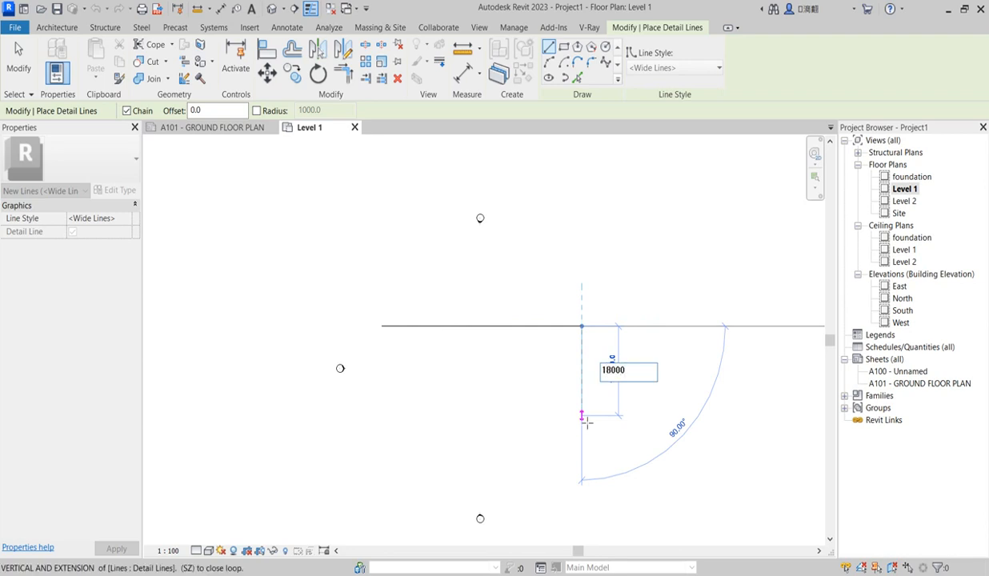
key("Return")
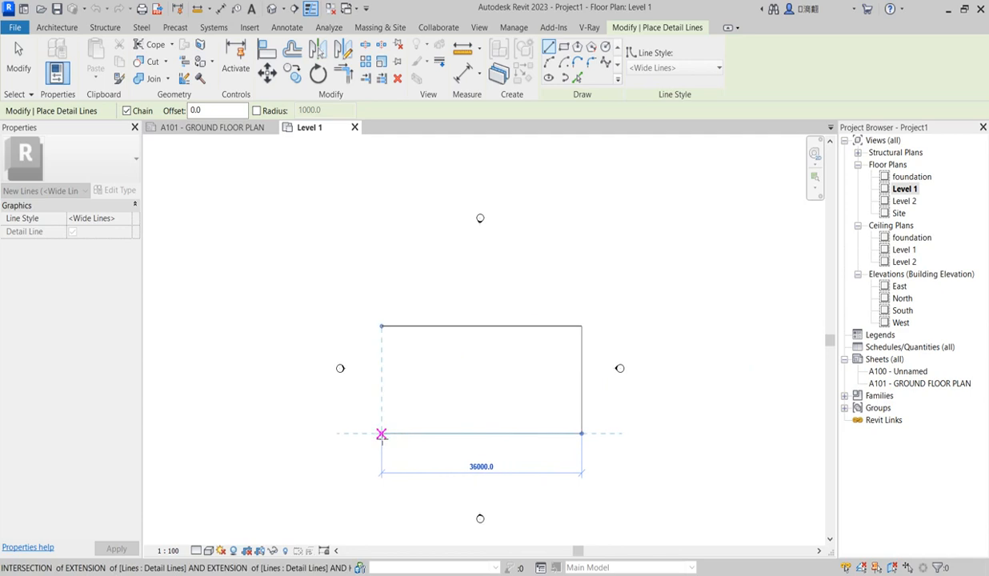
left_click(381, 433)
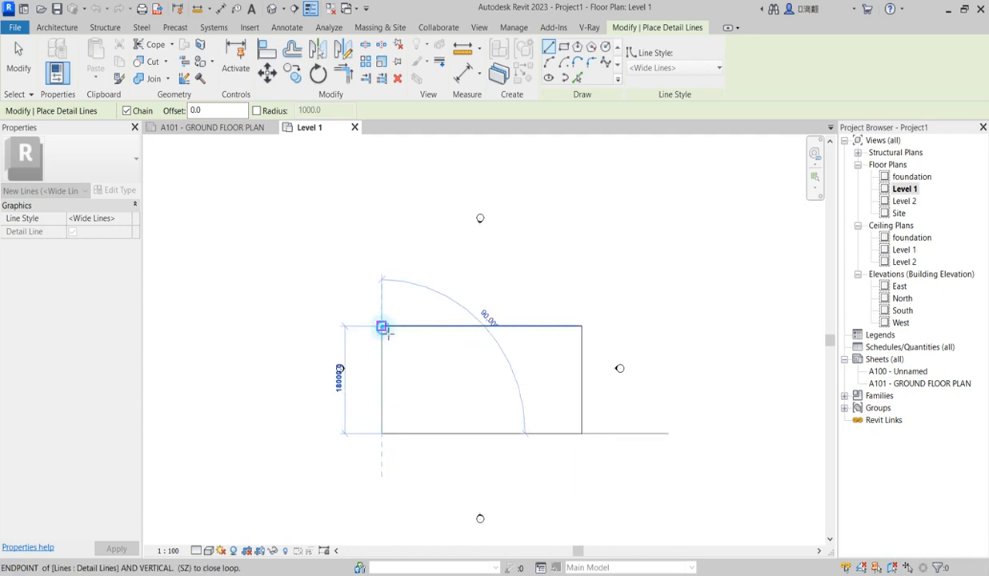
left_click(382, 327)
- Draw a horizontal detail line across the rectangle between the midpoints of its two short sides
scroll(419, 407, "up", 3)
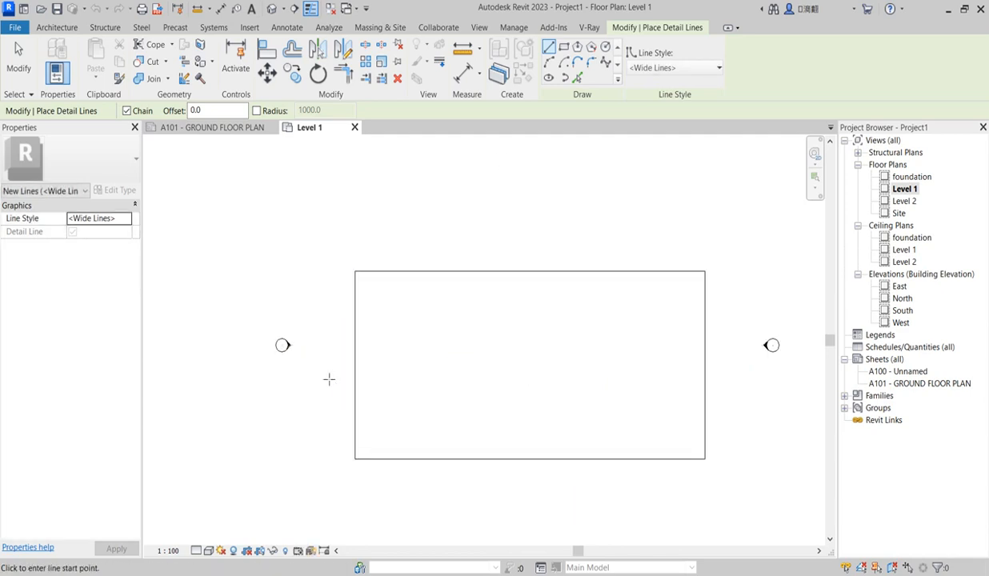
left_click(355, 365)
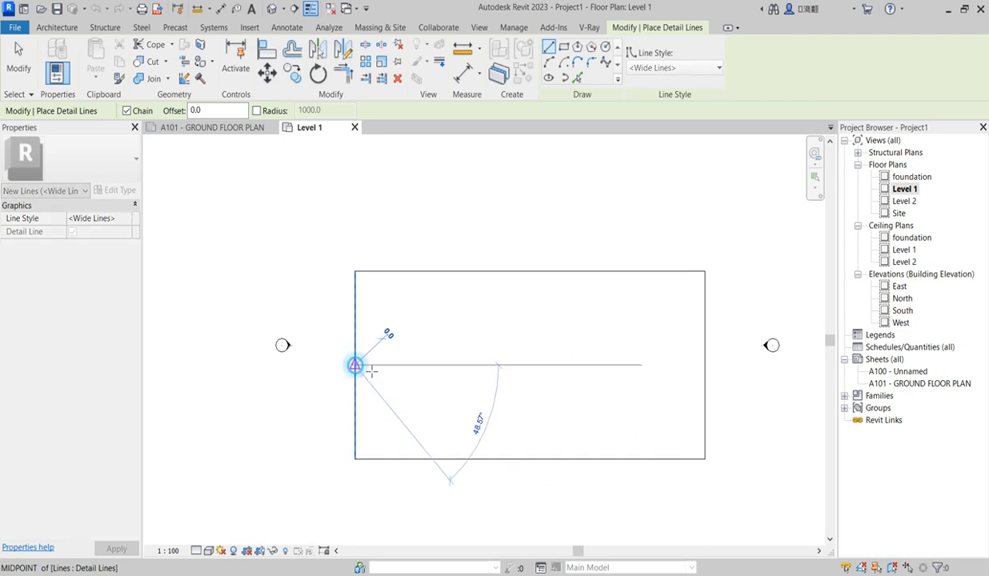
left_click(706, 365)
key("Escape")
key("Escape")
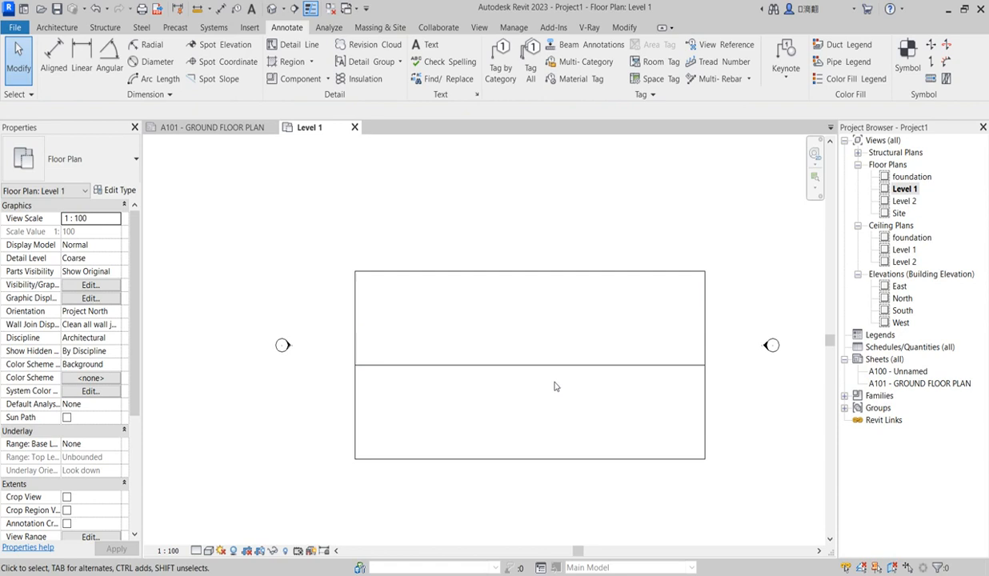
- Select the rectangle together with its dividing line and nudge them slightly to the right
scroll(537, 413, "down", 2)
scroll(544, 356, "up", 1)
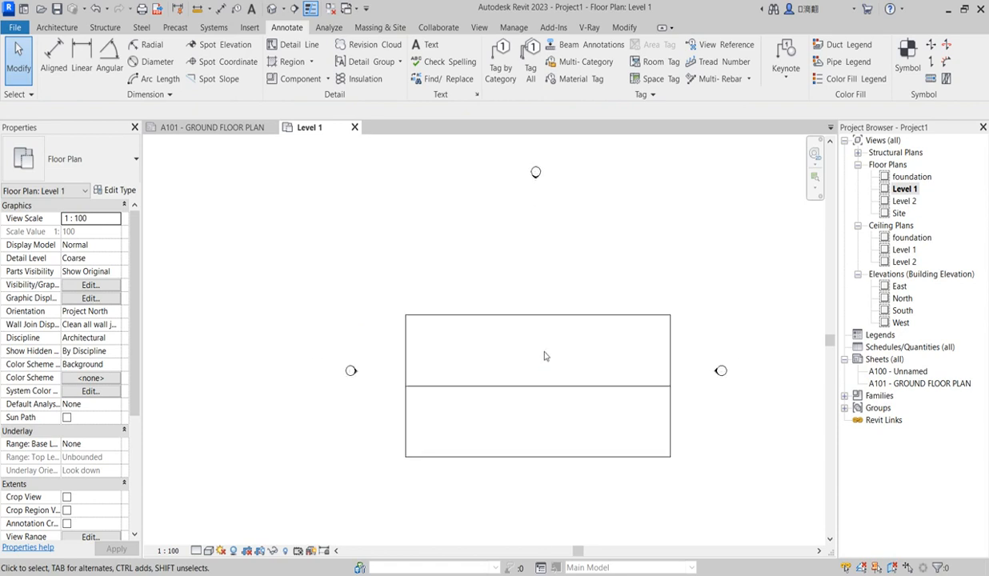
left_click_drag(386, 297, 692, 481)
key("Right")
key("Right")
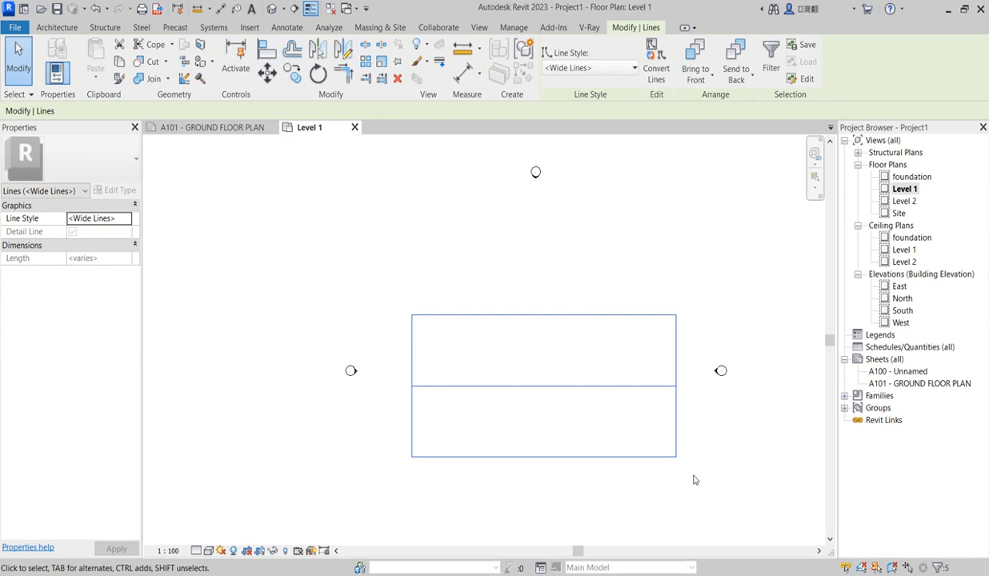
left_click(664, 296)
- Review the front and side facades in the house rendering again before continuing with the floor plan
scroll(470, 411, "up", 1)
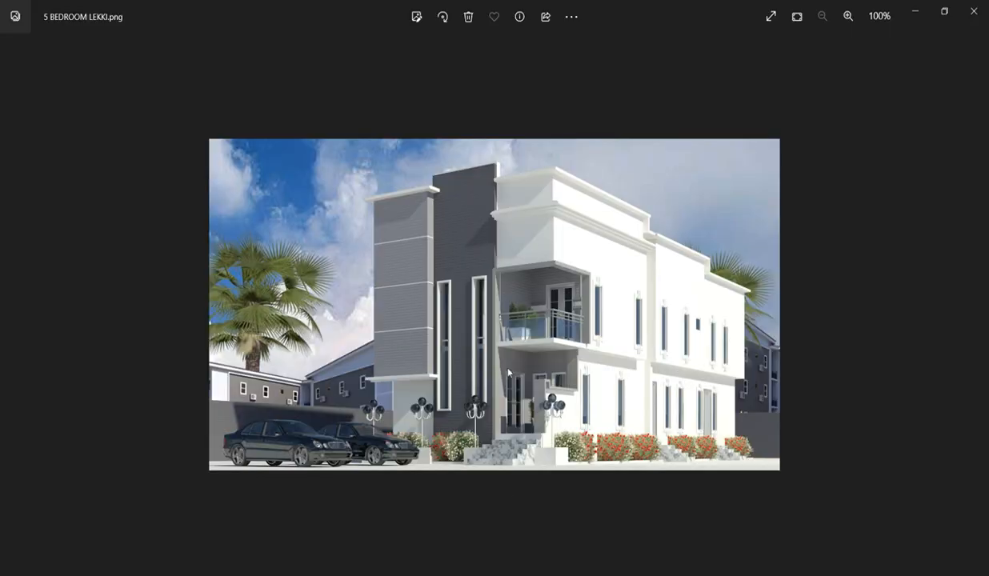
scroll(516, 371, "up", 3)
scroll(516, 372, "down", 3)
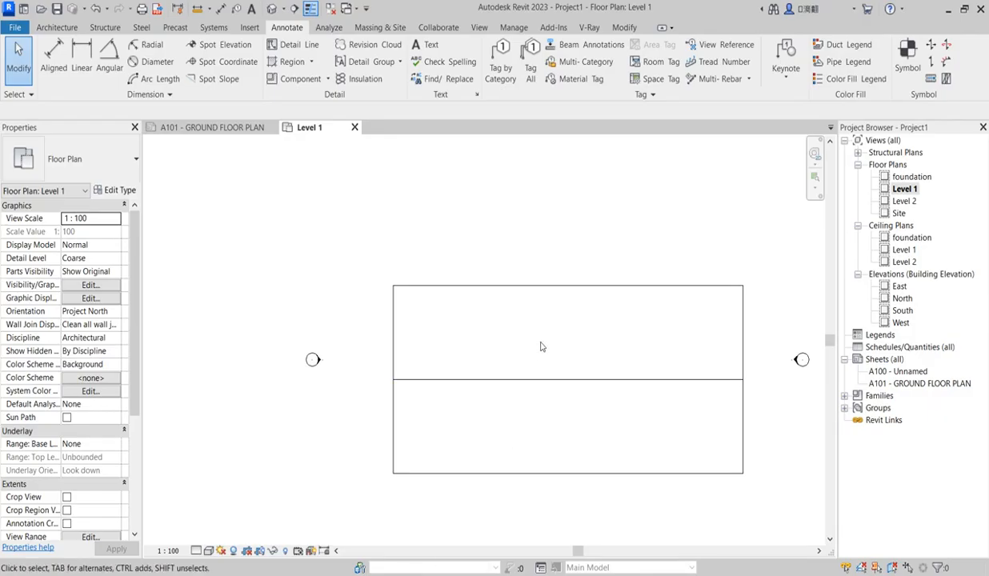
scroll(691, 334, "up", 1)
scroll(544, 361, "down", 2)
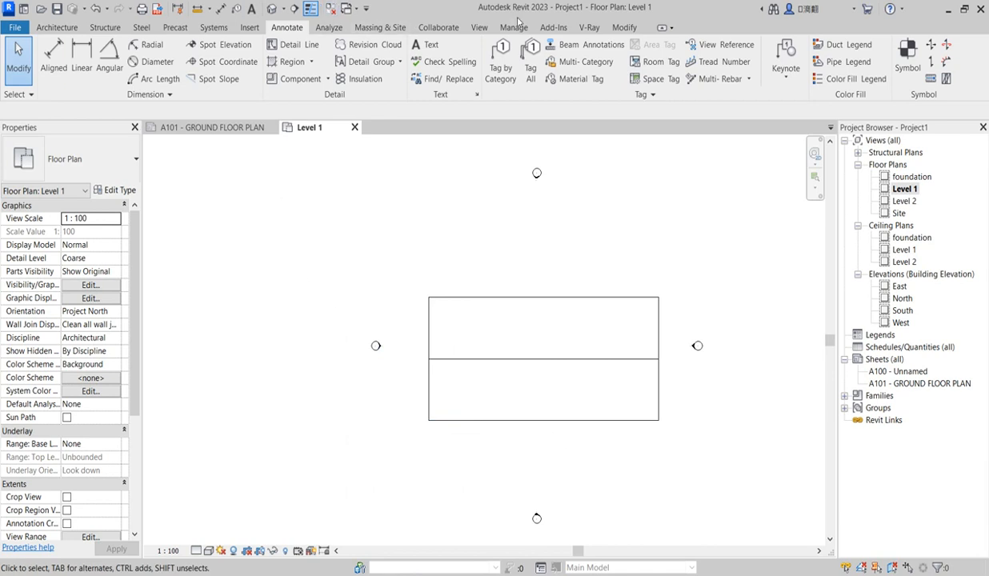
- Trim both short sides to the dividing line, keeping the lower half of the rectangle, and delete the leftover upper line
left_click(624, 28)
left_click(343, 72)
left_click(454, 358)
left_click(430, 396)
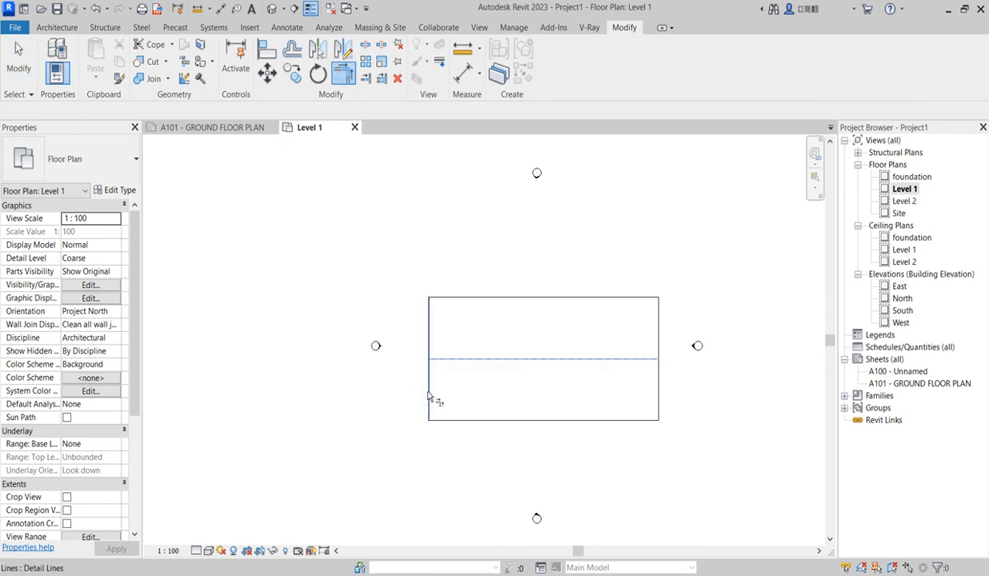
left_click(636, 360)
left_click(655, 383)
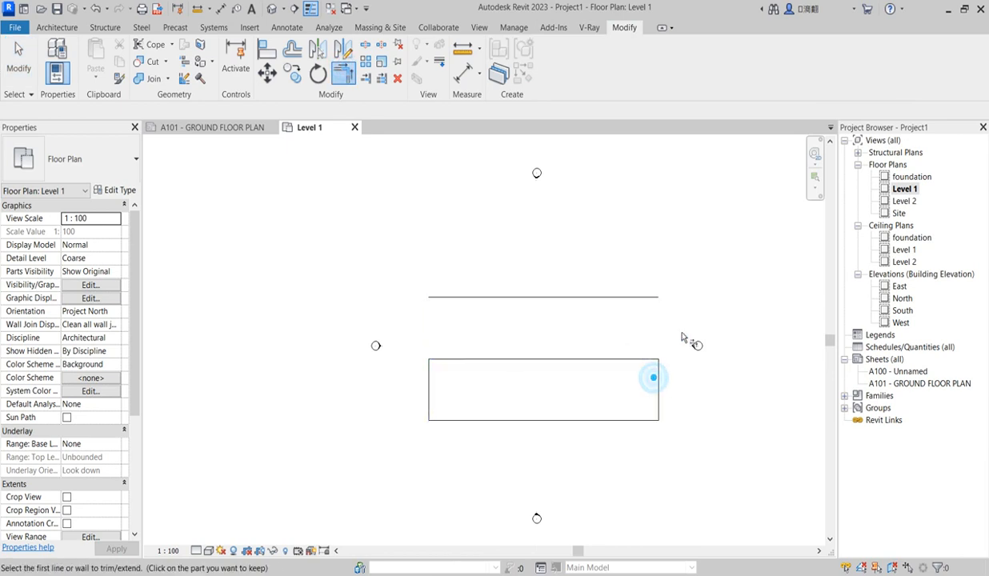
key("Escape")
left_click(625, 298)
key("Delete")
- Select the four lines of the remaining rectangle and nudge them slightly upward between the side elevation markers
left_click_drag(405, 329, 674, 466)
key("Up")
key("Up")
key("Up")
key("Up")
key("Up")
key("Up")
key("Up")
key("Up")
key("Up")
key("Up")
key("Up")
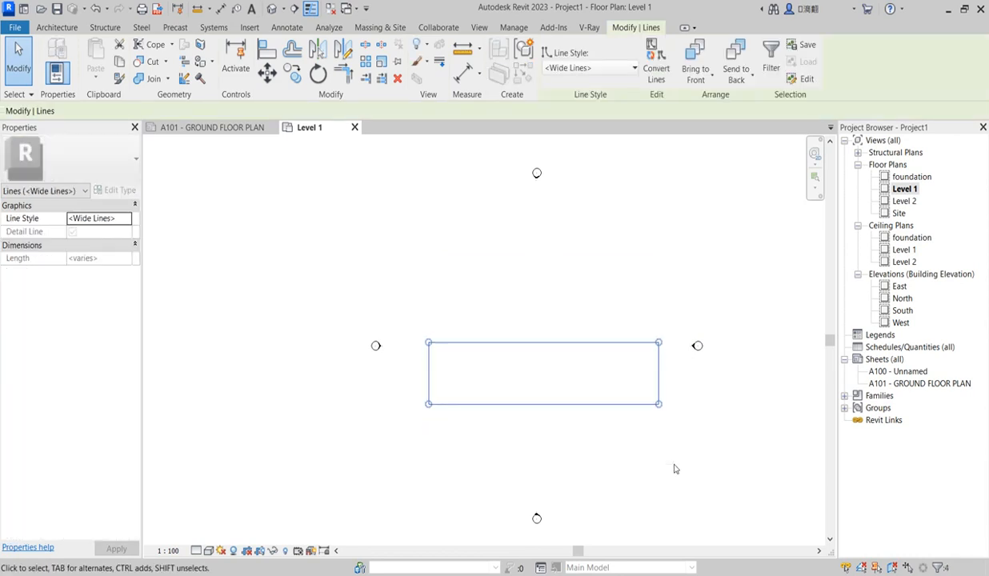
scroll(638, 437, "up", 1)
scroll(638, 436, "up", 2)
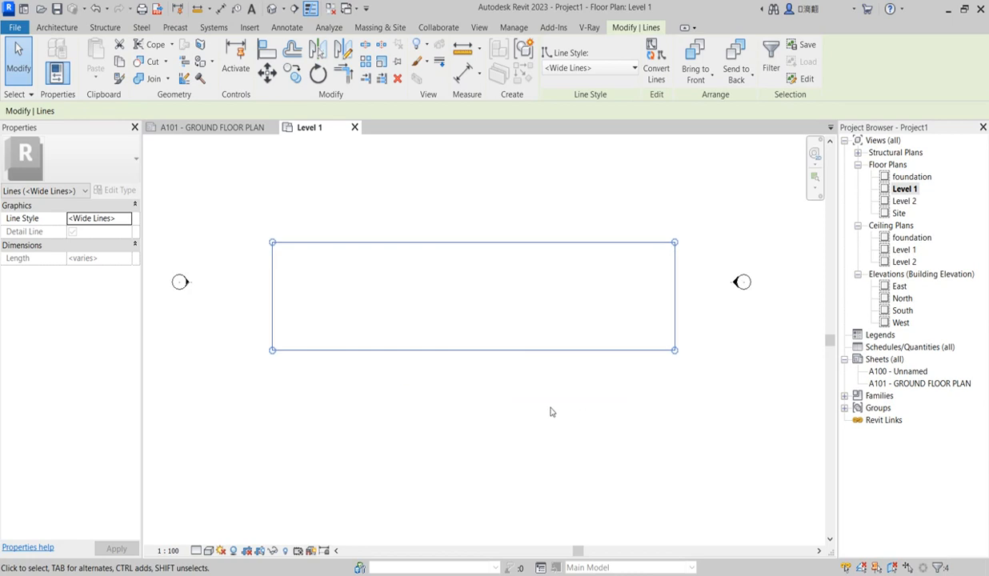
left_click(485, 414)
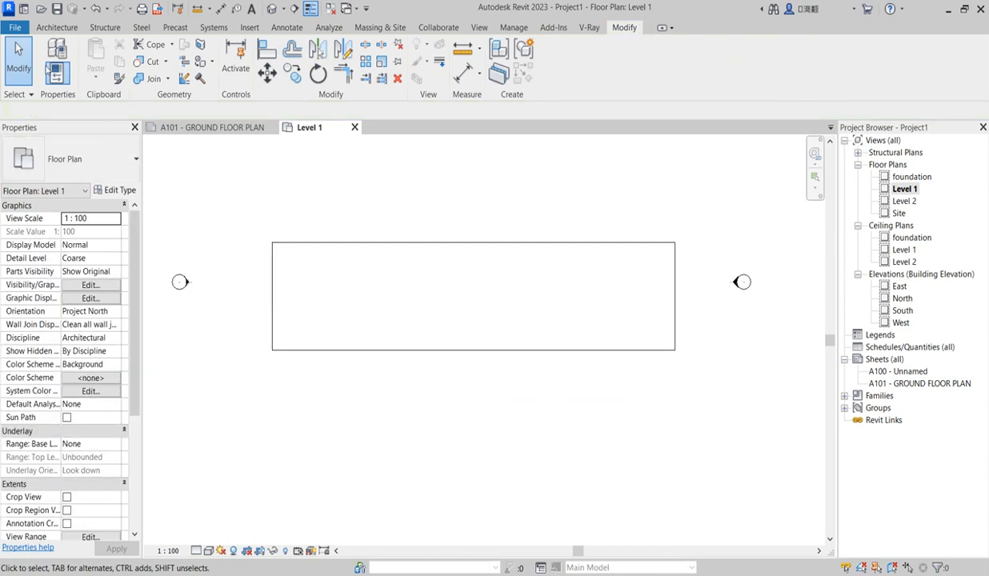
- Start a wall of type Generic - 200mm and set its structure layer thickness to 225 mm
left_click(57, 28)
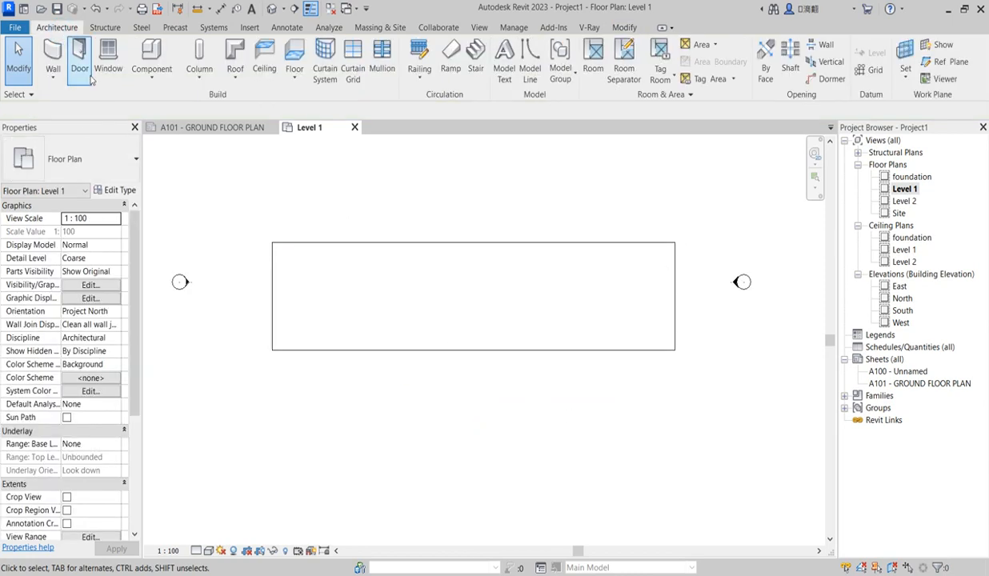
left_click(53, 55)
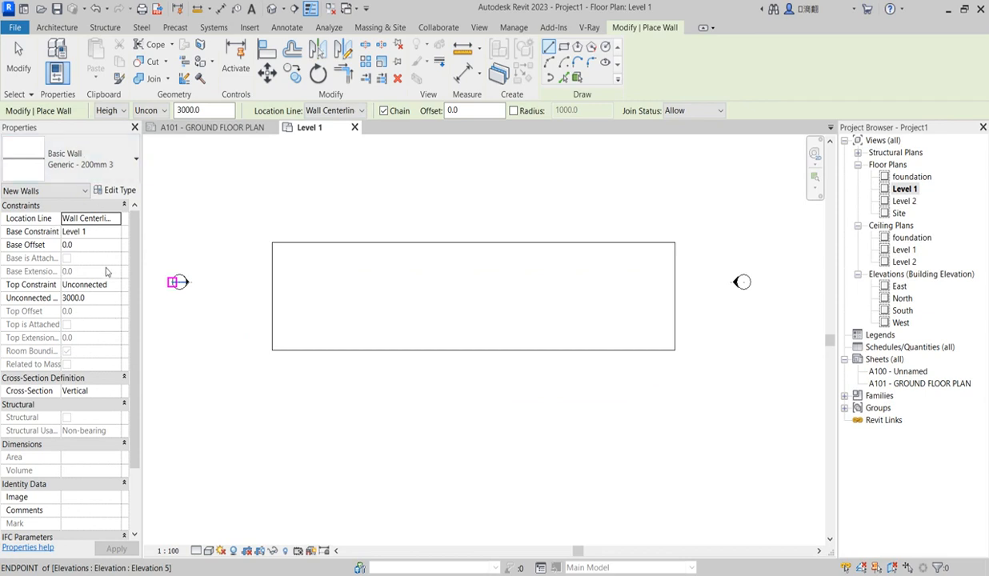
left_click(133, 168)
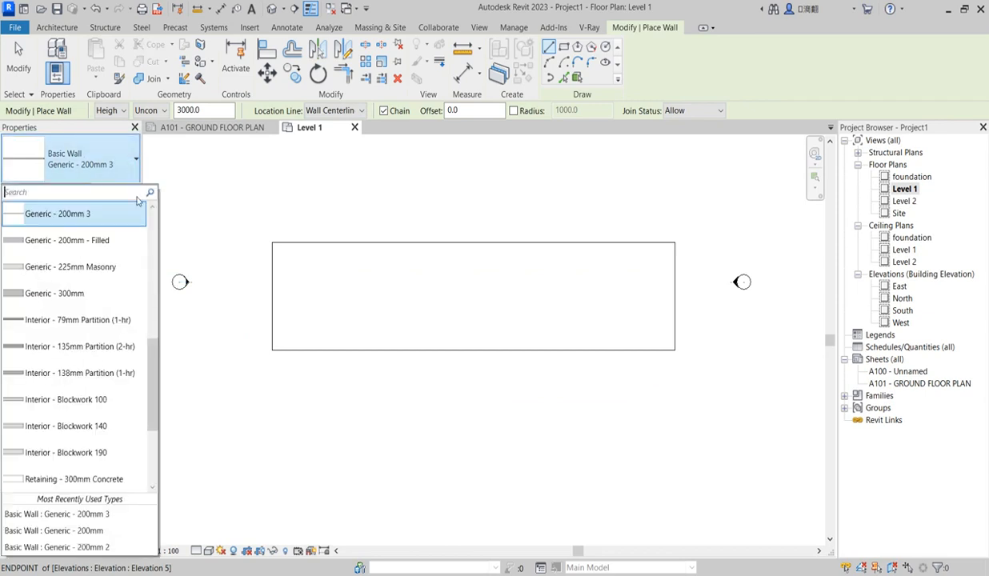
left_click(81, 534)
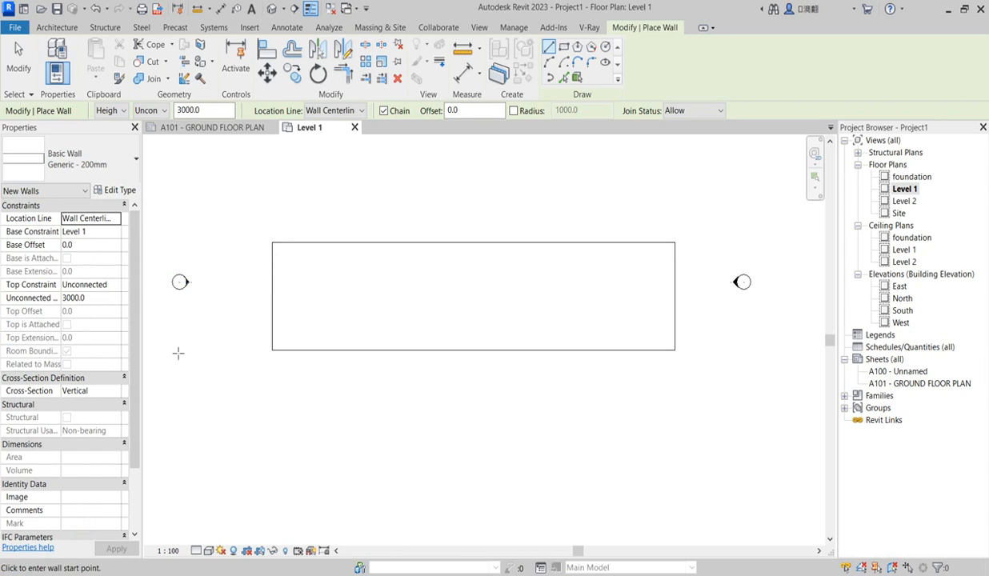
left_click(118, 190)
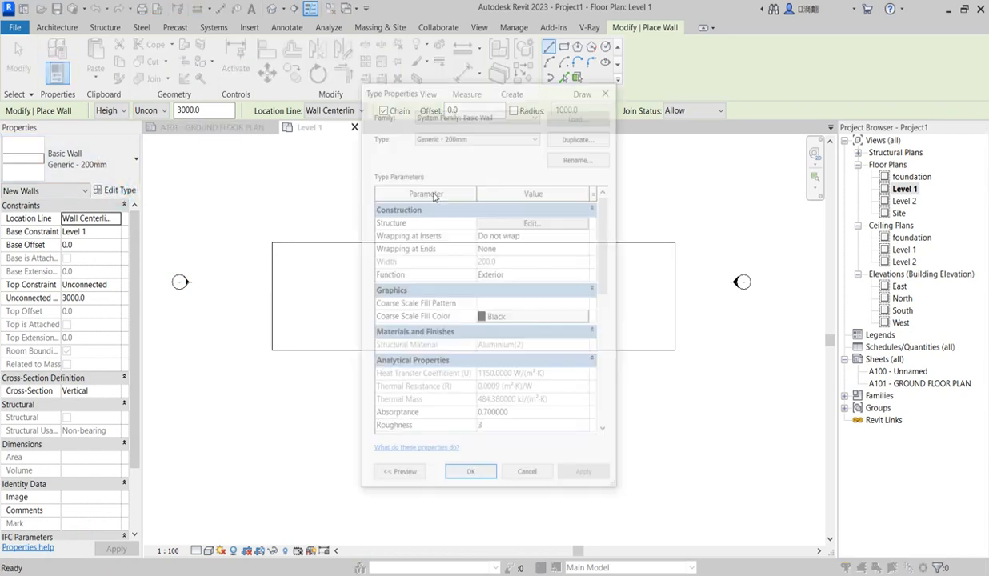
left_click(533, 222)
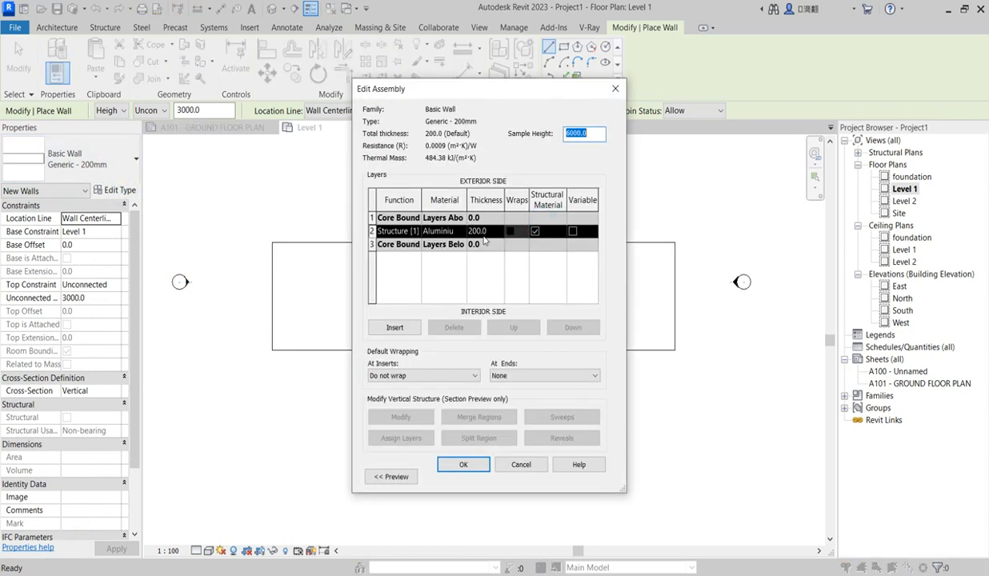
left_click(483, 233)
type("225")
left_click(471, 468)
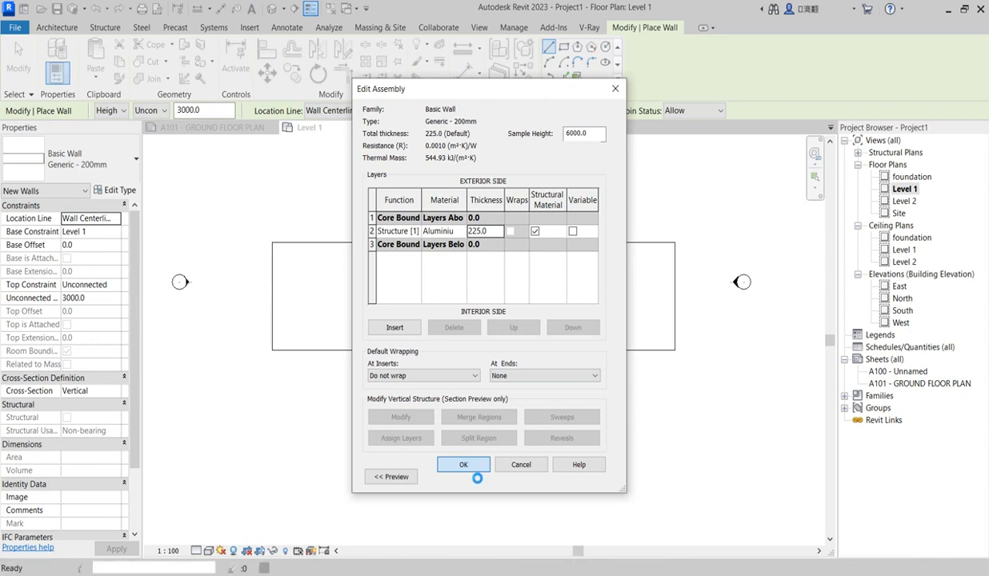
left_click(471, 476)
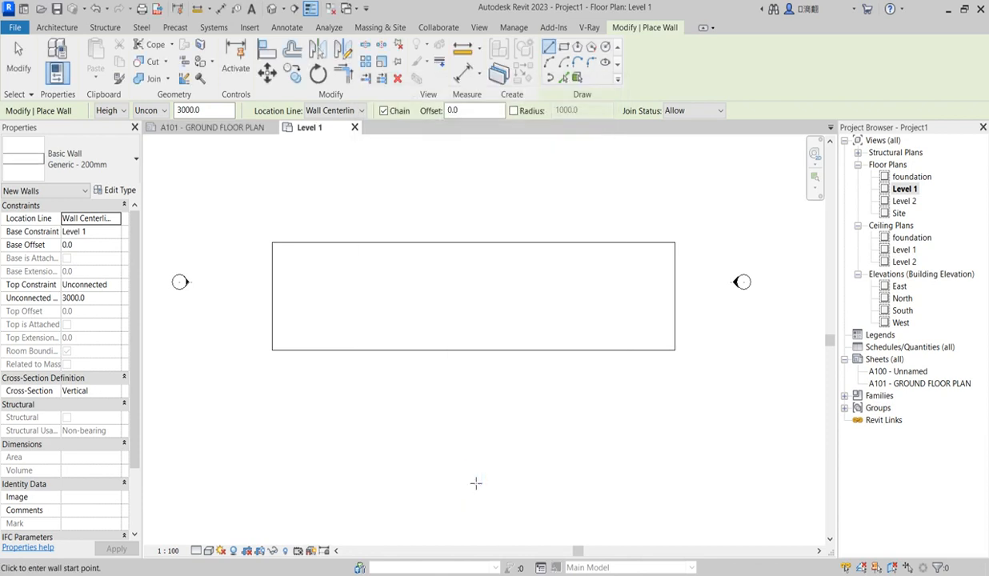
- Draw a horizontal wall about 6900 mm long inward from the midpoint of the rectangle's right side
scroll(354, 302, "up", 1)
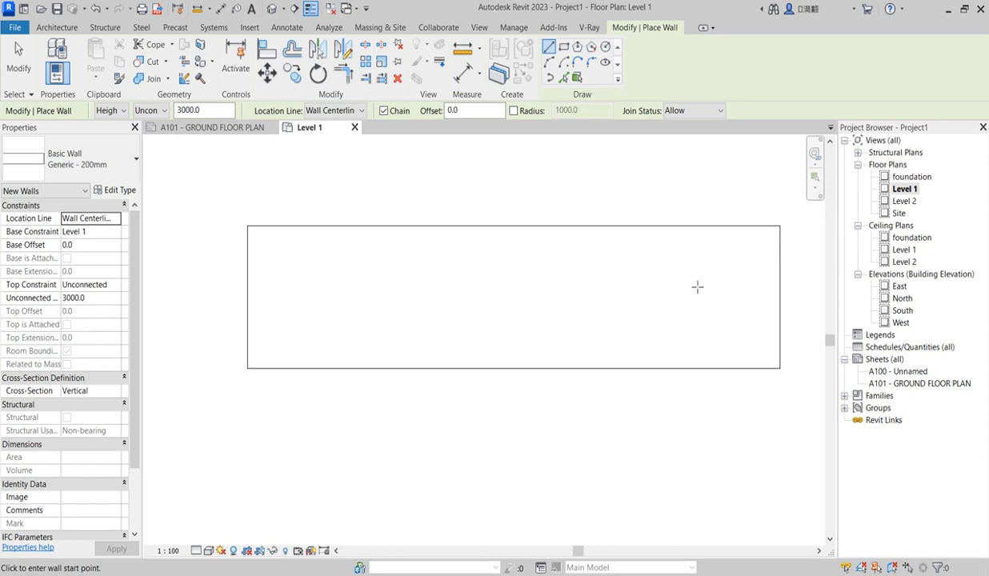
left_click(781, 297)
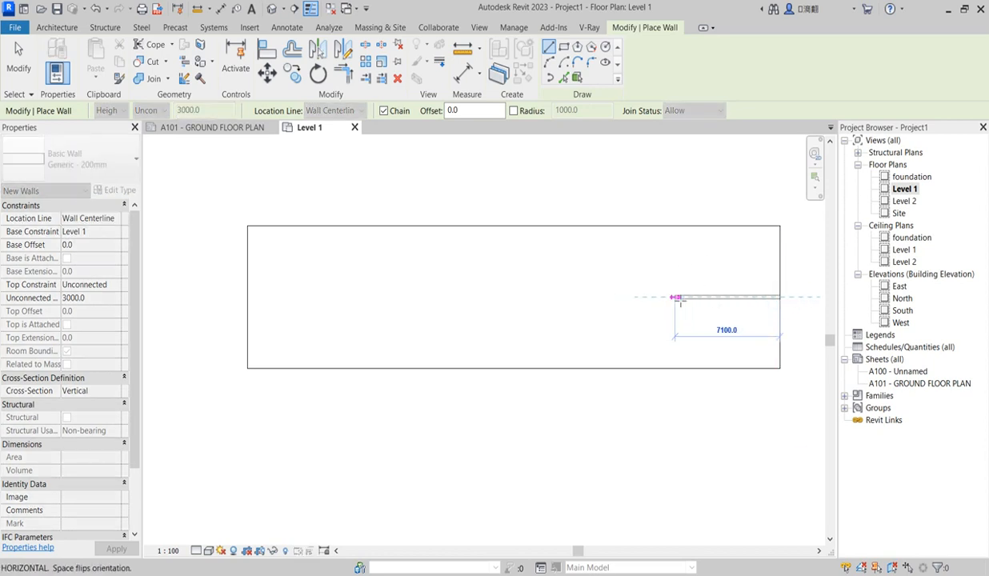
left_click(678, 298)
key("Escape")
key("Escape")
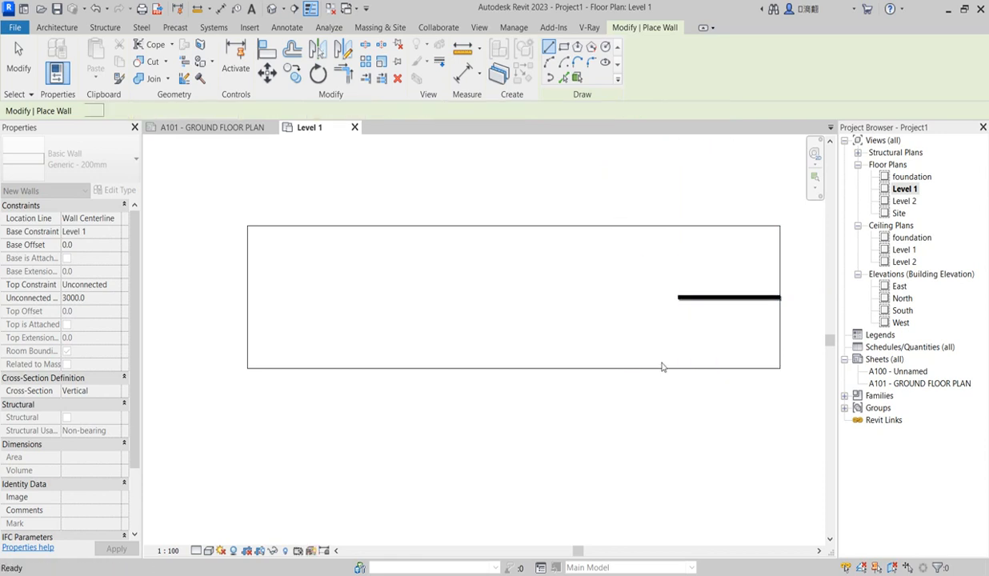
left_click(711, 299)
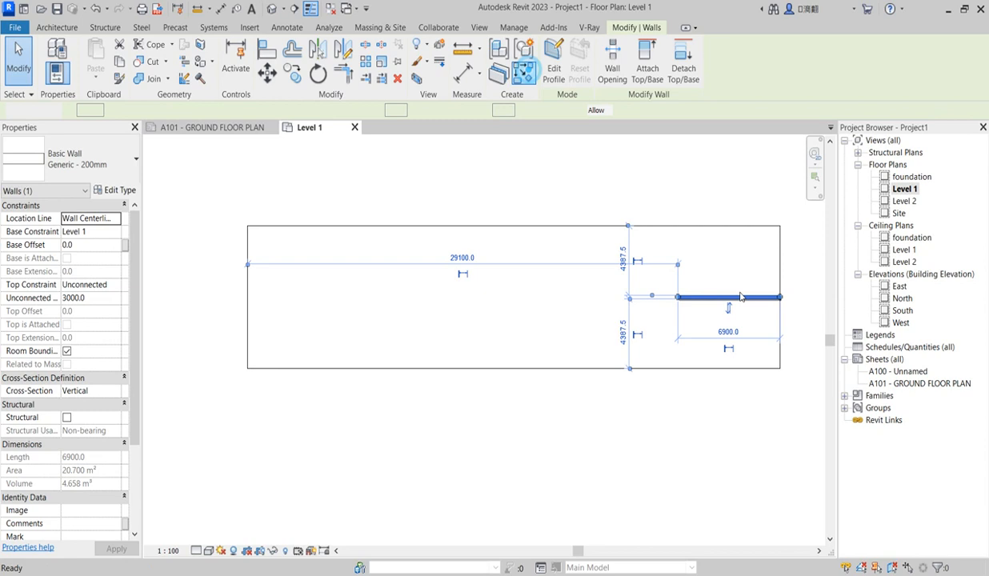
- Draw a short vertical wall about 1900 mm long downward from the rectangle's upper line
key("w")
key("a")
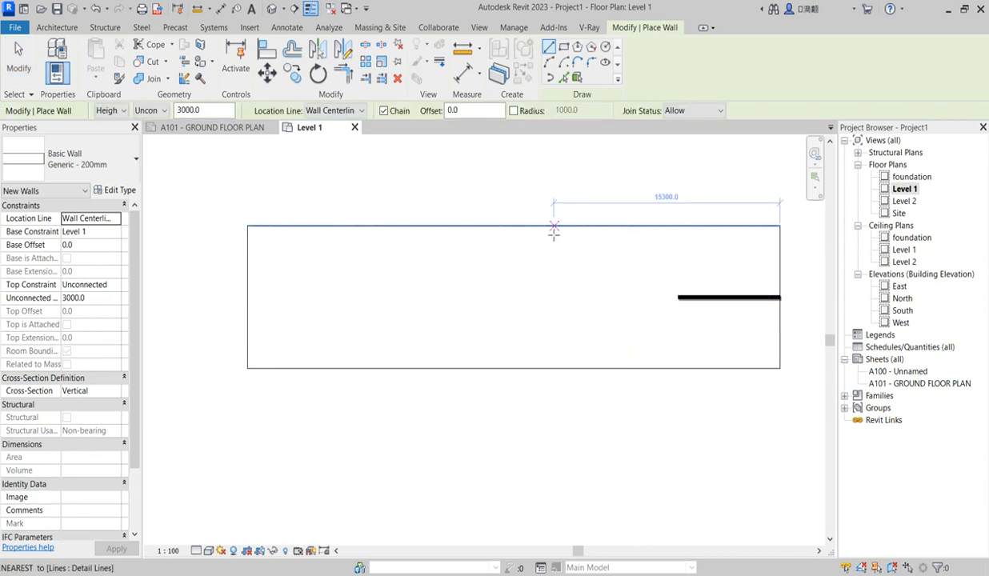
left_click(550, 228)
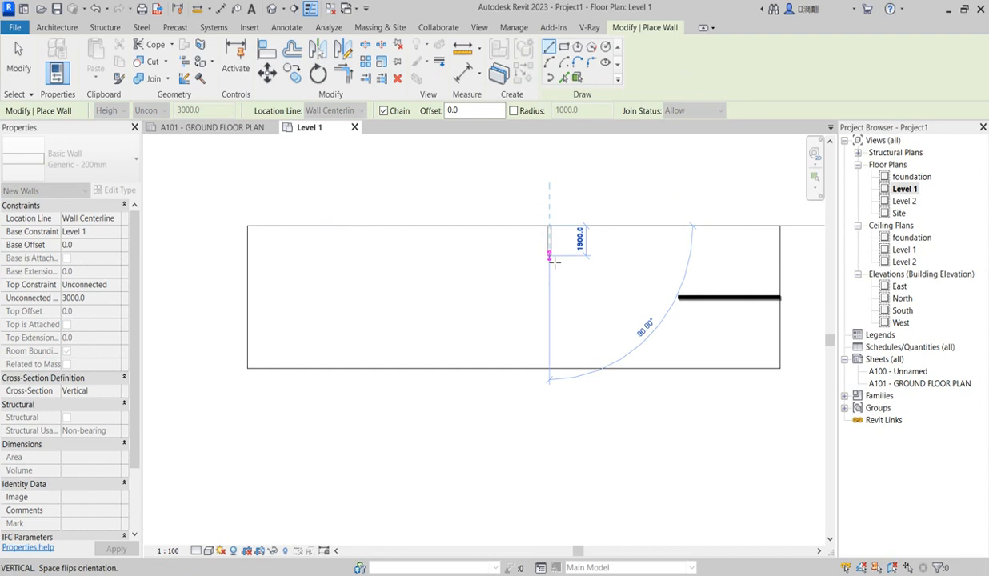
left_click(550, 256)
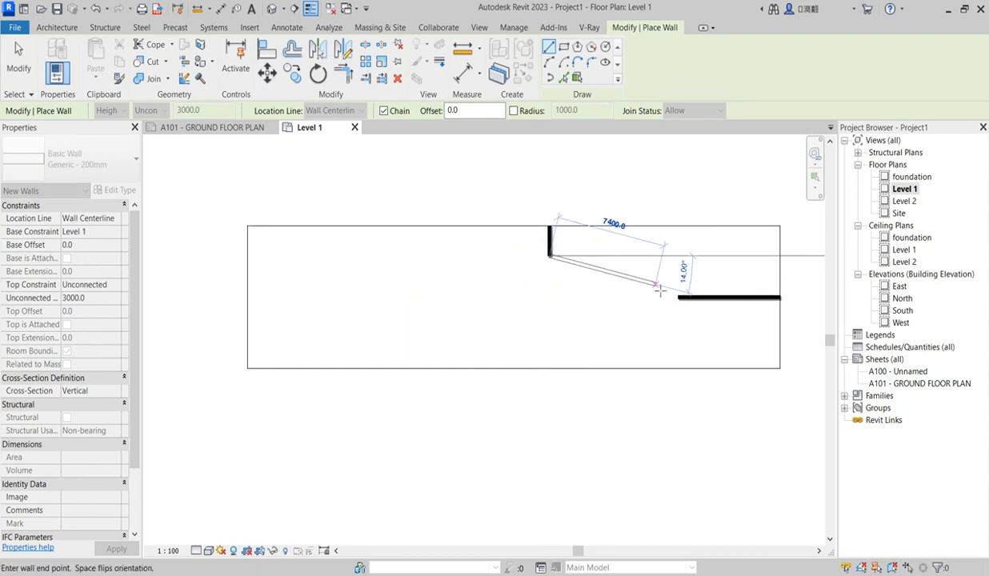
key("Escape")
key("Escape")
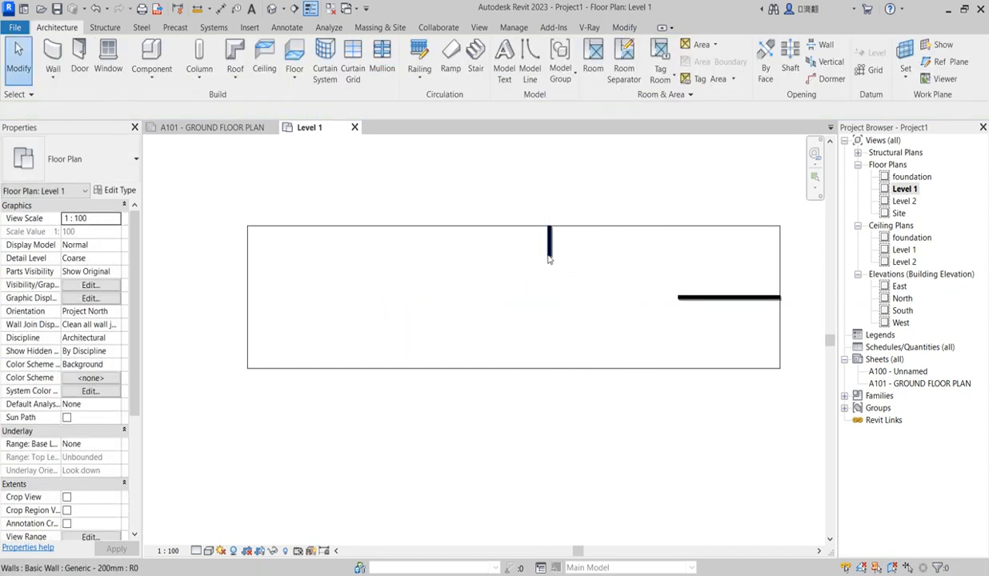
- Set the short vertical wall's length to 1500 mm
left_click(550, 252)
scroll(563, 251, "up", 2)
left_click(593, 240)
type("1")
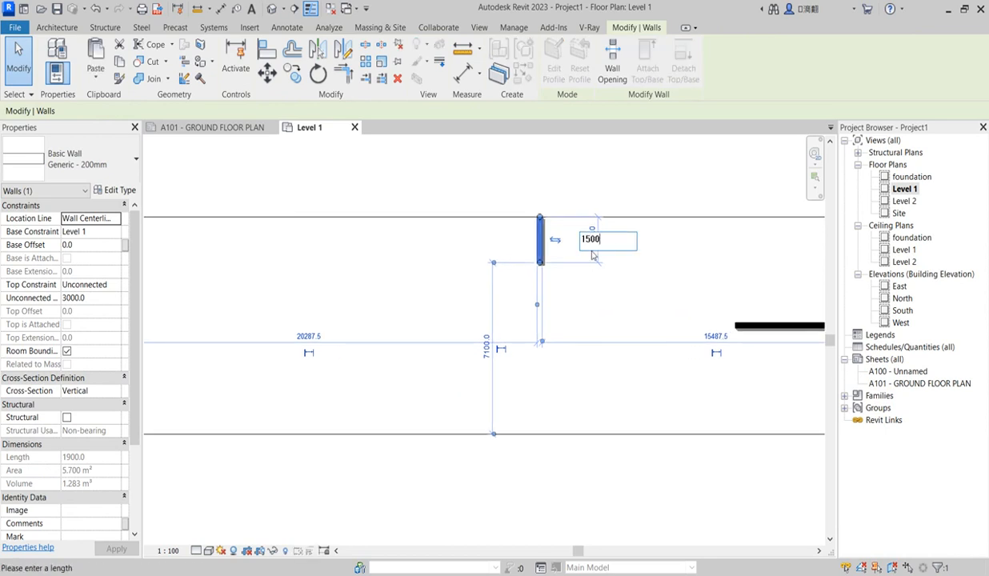
type("500")
key("Return")
left_click(561, 307)
scroll(561, 310, "down", 2)
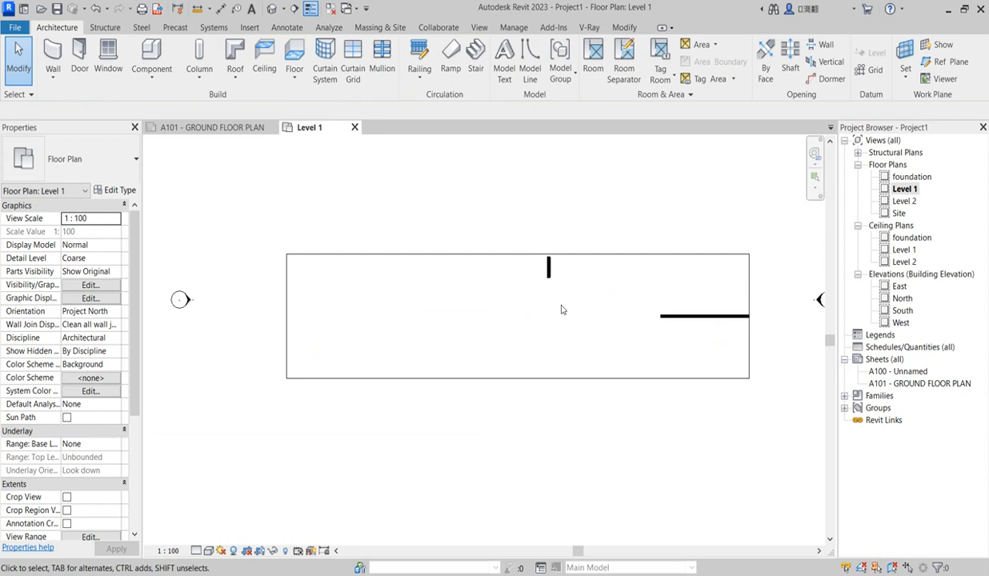
- Move the short vertical wall straight up so its upper end meets the rectangle's upper line
scroll(548, 260, "up", 2)
left_click(549, 267)
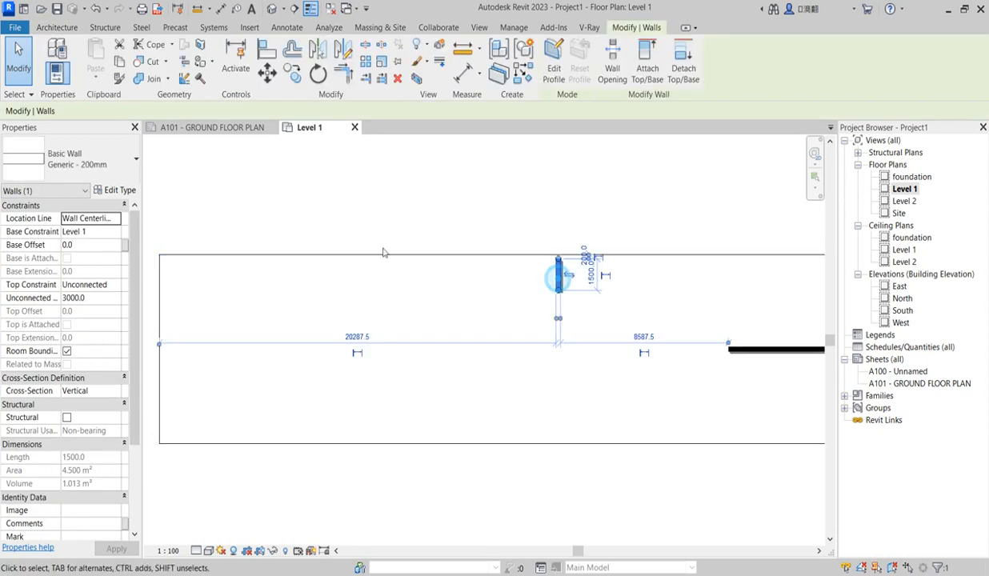
left_click(267, 73)
scroll(560, 259, "up", 2)
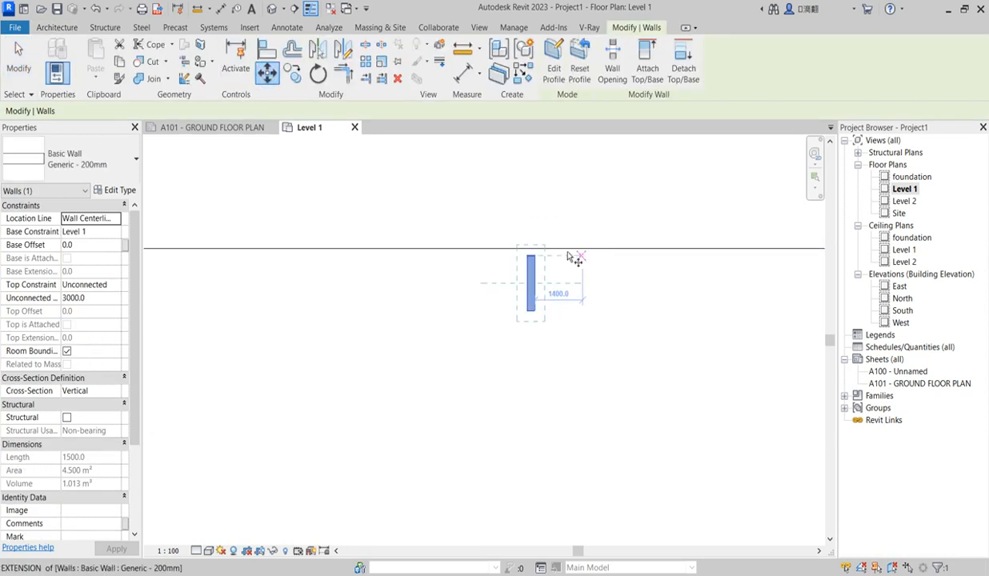
scroll(542, 252, "up", 2)
left_click(513, 261)
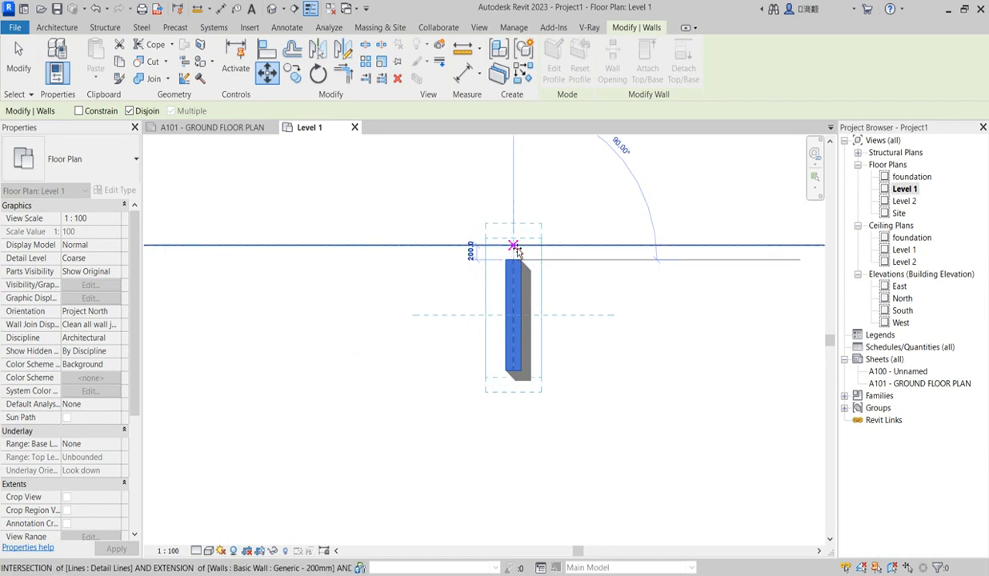
left_click(513, 245)
key("Escape")
scroll(590, 362, "down", 2)
scroll(590, 365, "down", 3)
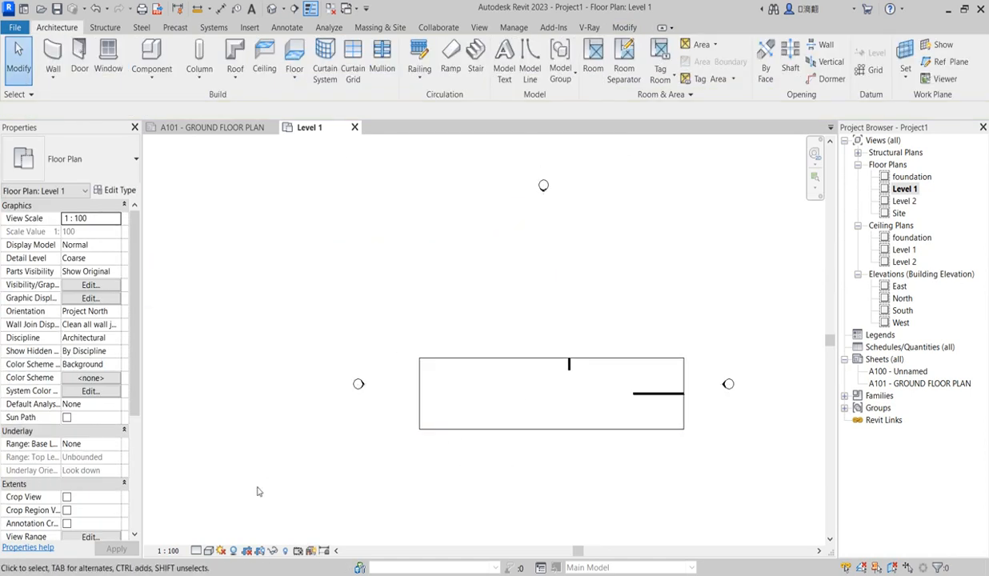
- Turn off shadows in the Level 1 floor plan and inspect the short vertical wall up close
scroll(629, 400, "up", 2)
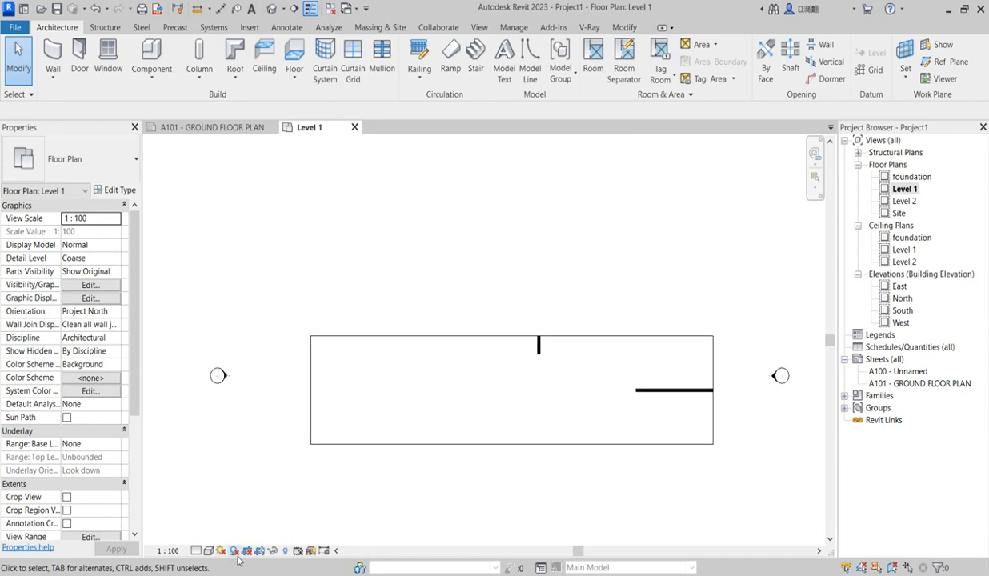
scroll(661, 395, "up", 2)
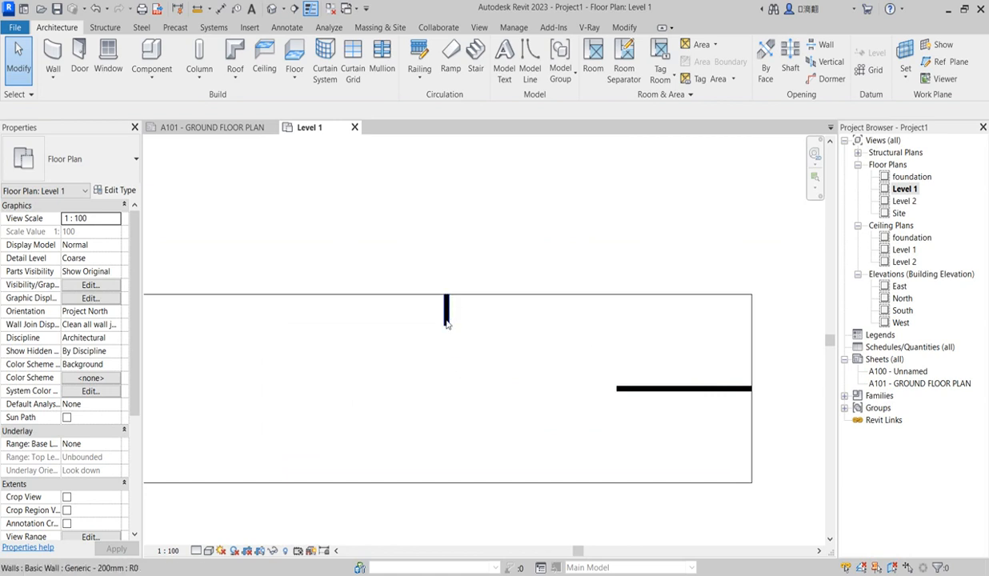
scroll(446, 320, "up", 2)
scroll(447, 309, "up", 2)
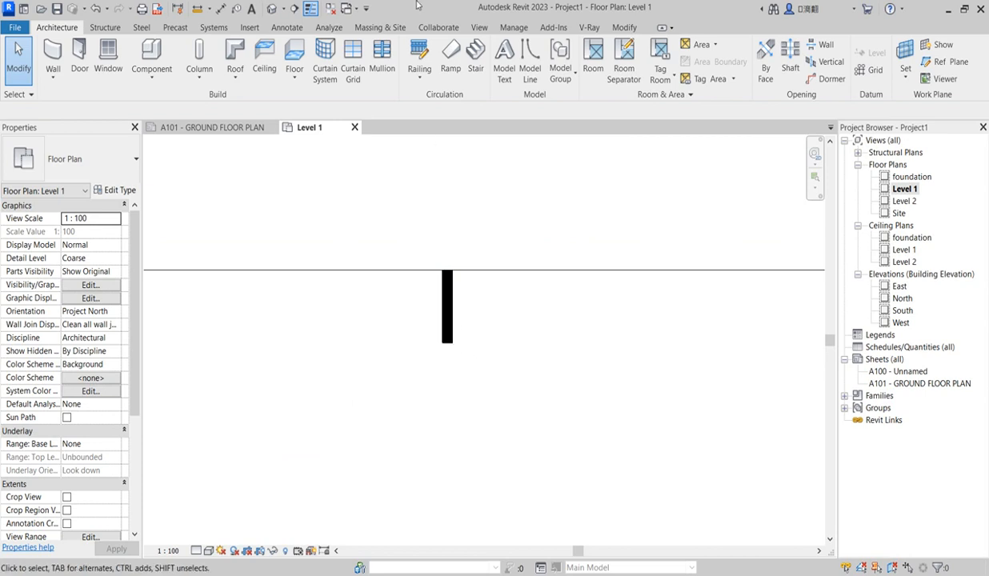
- Open the Default Wall material assigned to the Walls category in the object styles for editing
left_click(481, 29)
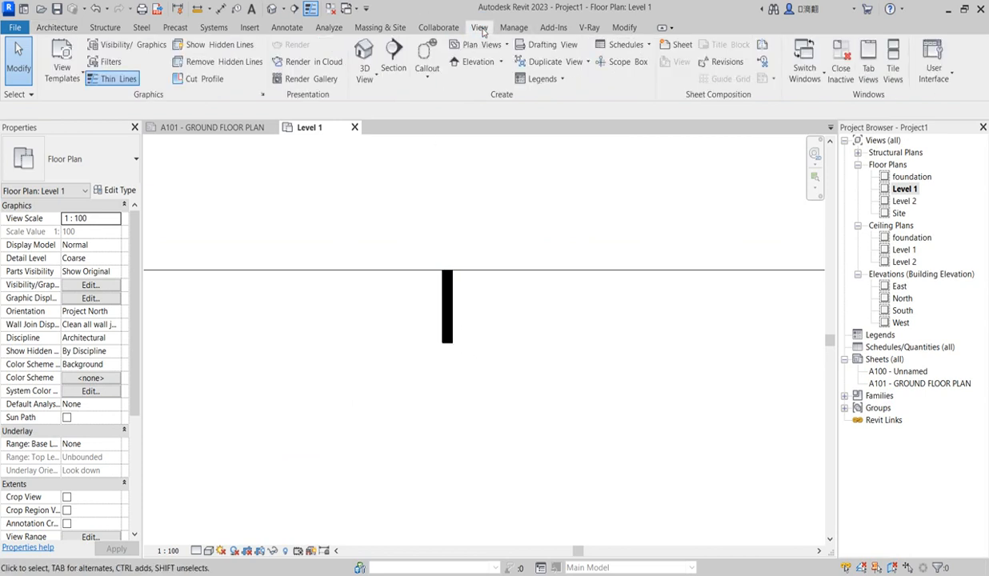
left_click(129, 46)
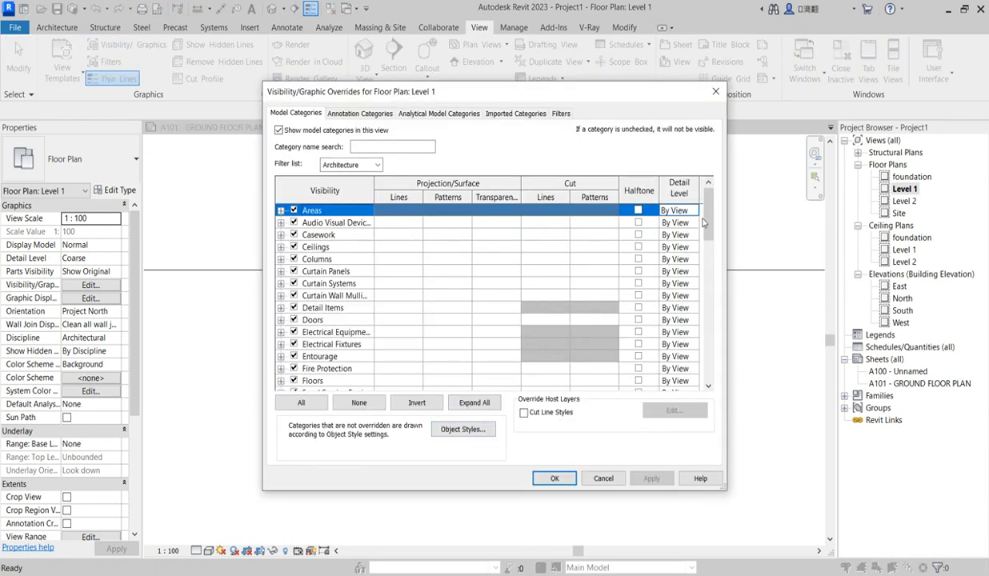
left_click_drag(707, 222, 708, 361)
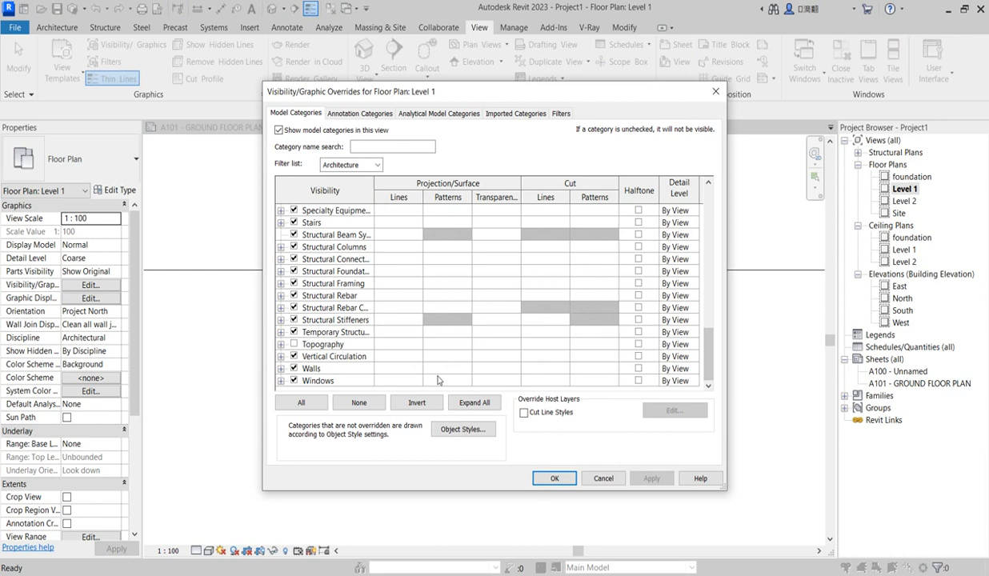
left_click(471, 433)
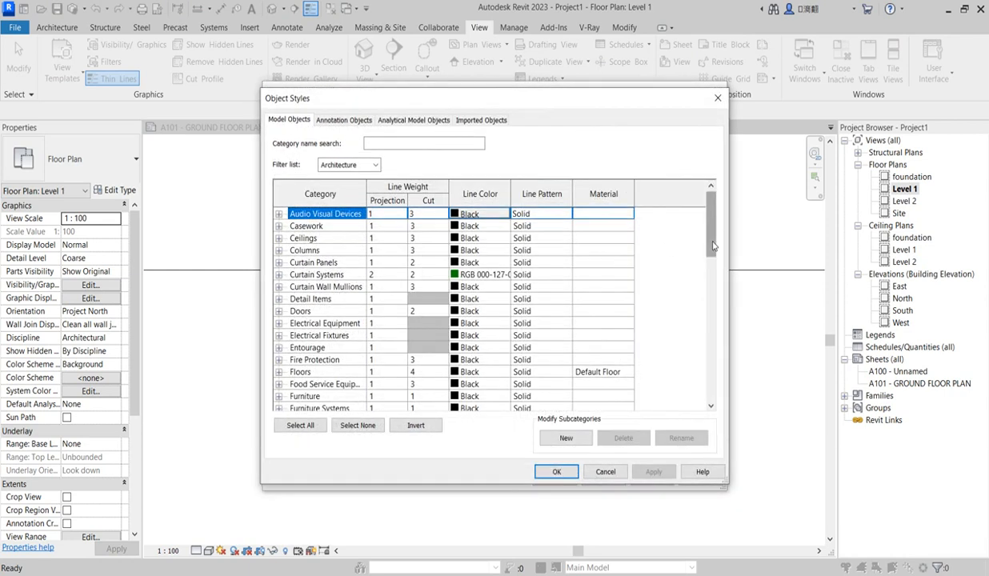
left_click_drag(709, 207, 706, 435)
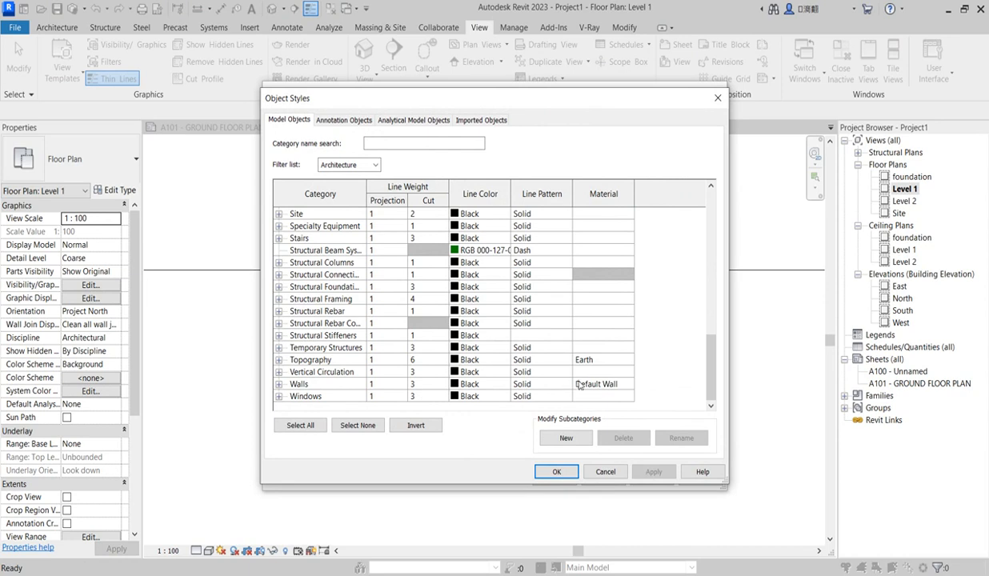
left_click(627, 385)
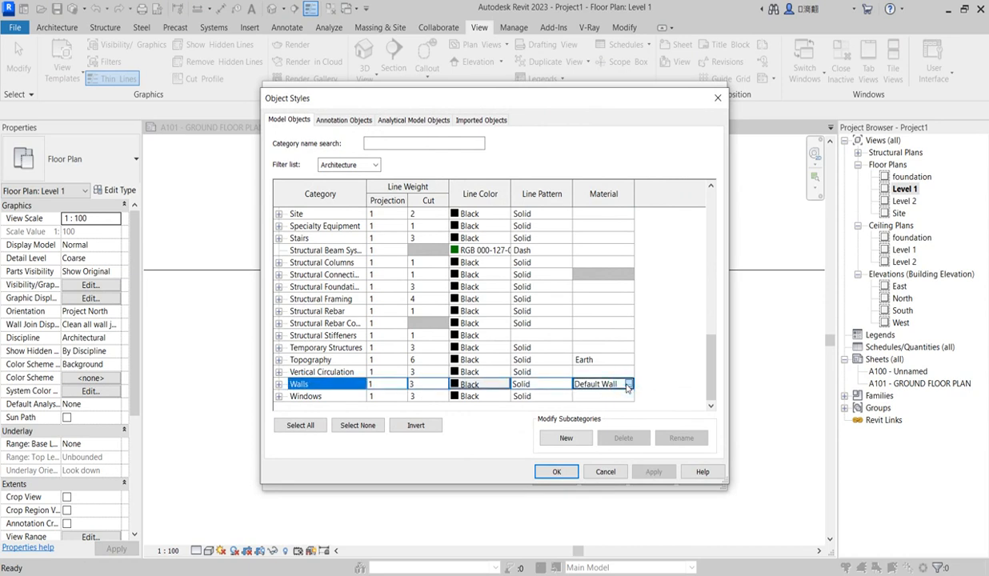
left_click(632, 389)
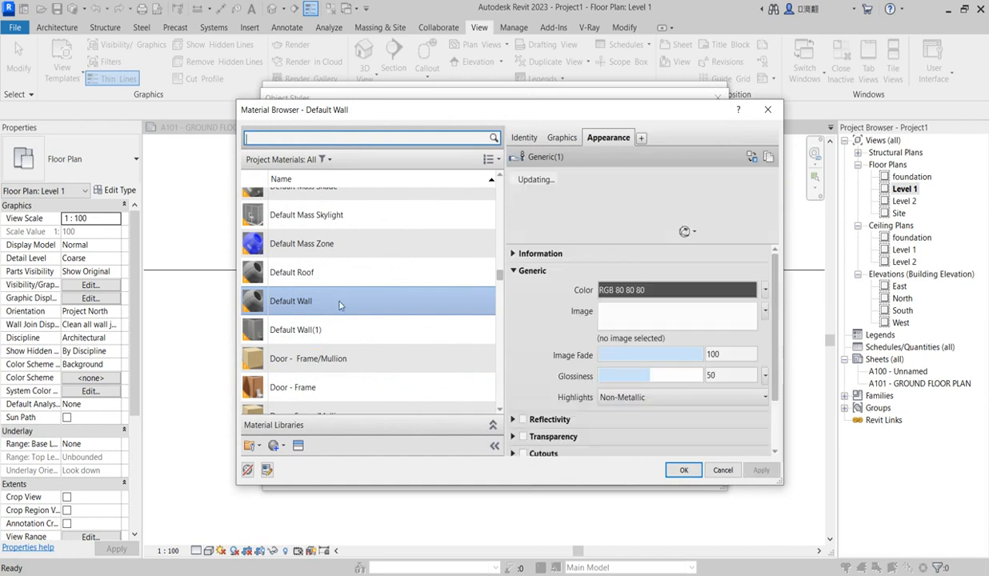
- Set the foreground cut pattern of the Default Wall material to Plywood
left_click(565, 138)
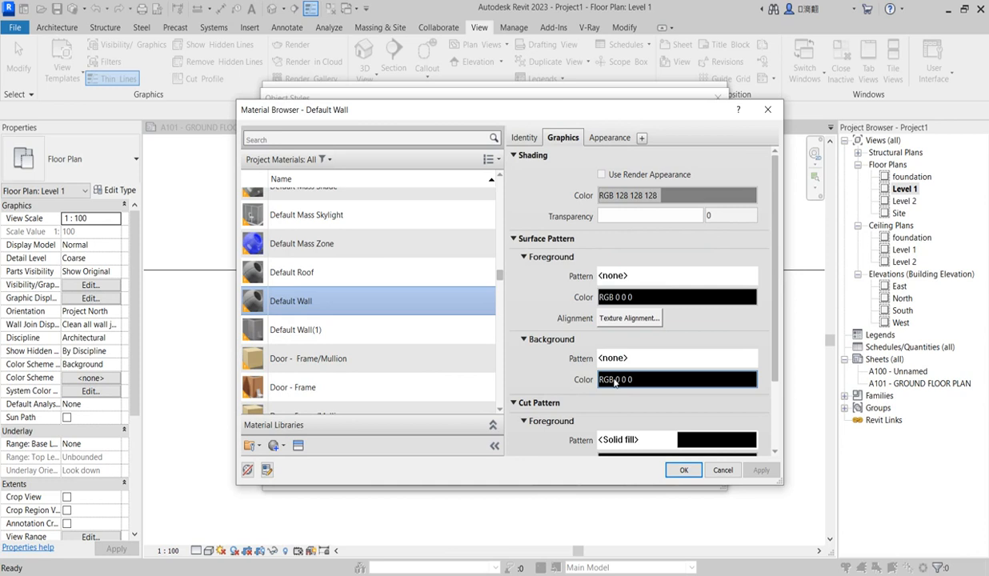
scroll(640, 365, "down", 2)
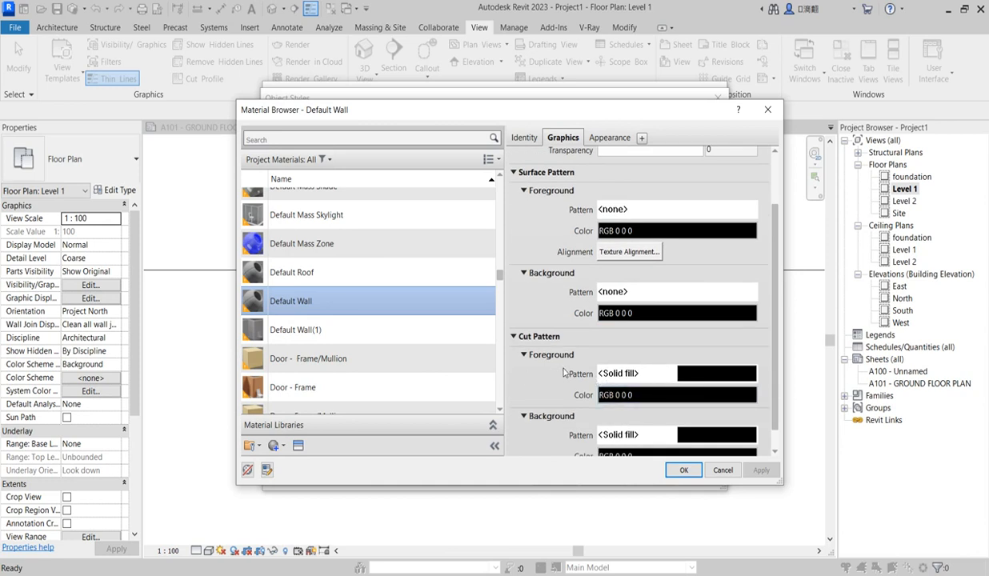
scroll(701, 377, "down", 1)
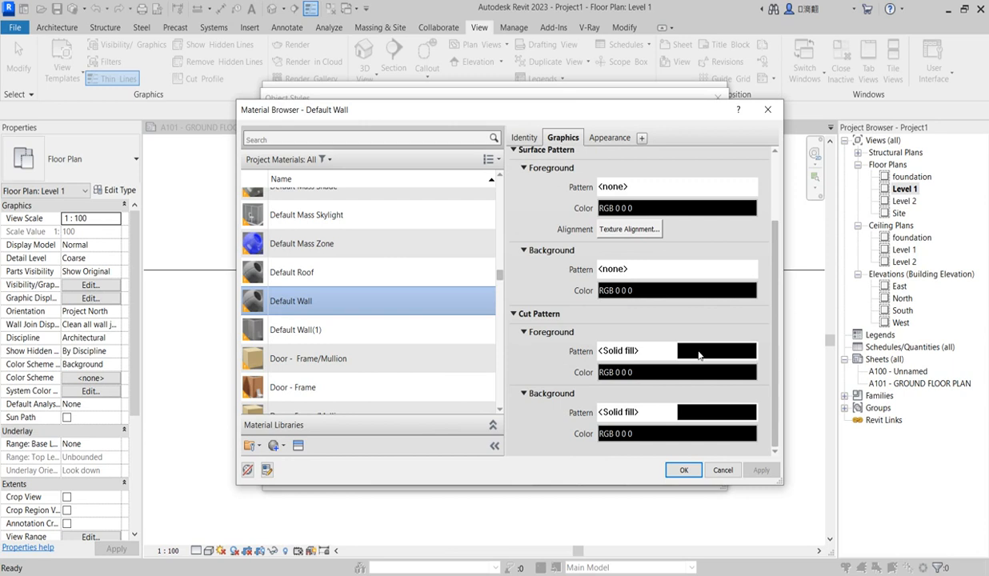
left_click(702, 353)
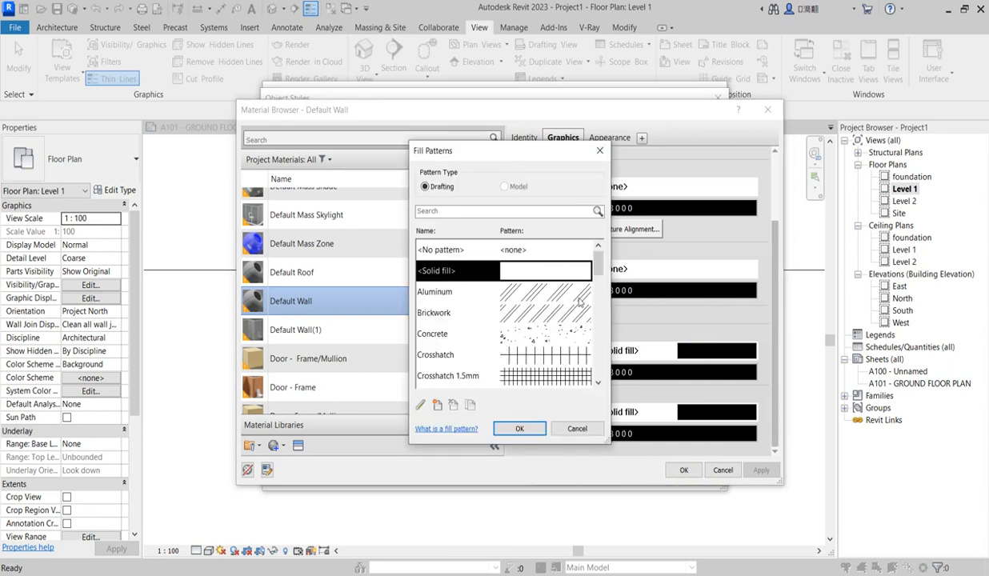
left_click_drag(597, 271, 600, 330)
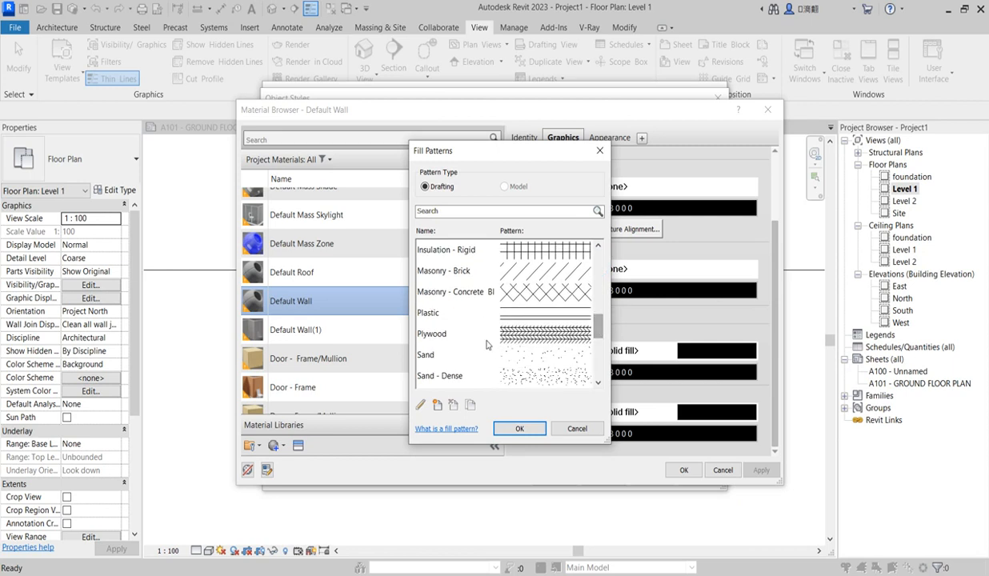
left_click(536, 340)
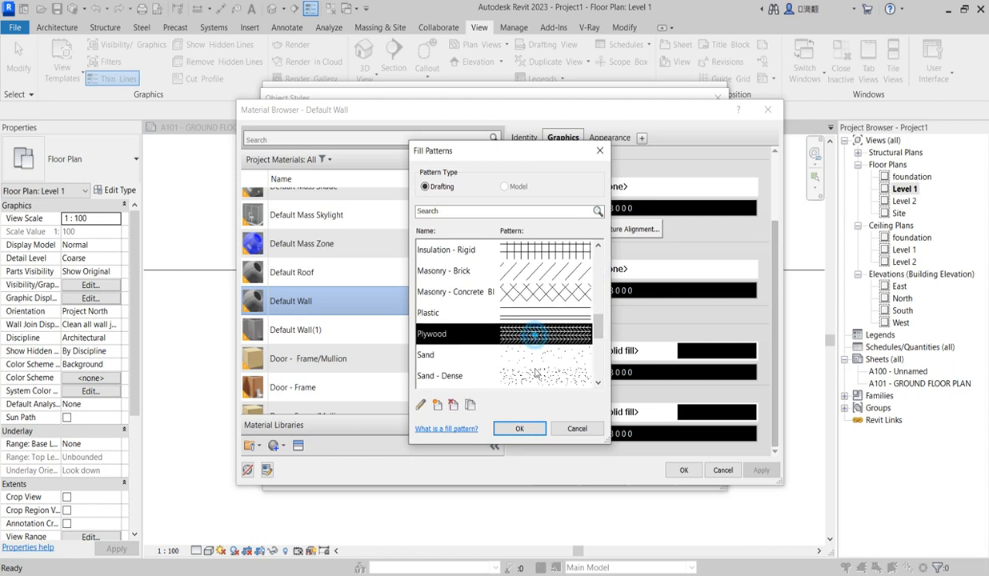
left_click(520, 429)
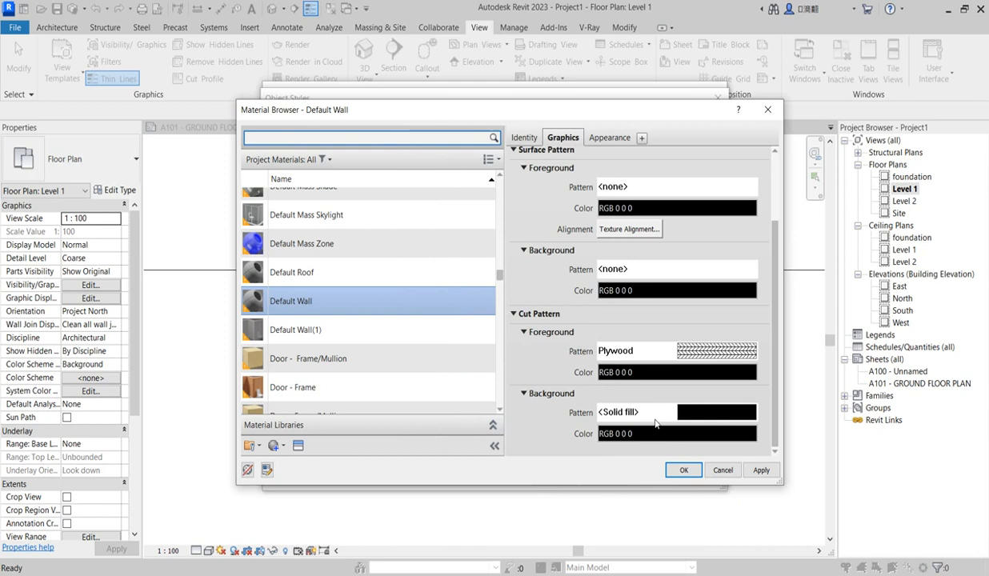
- Set the background cut pattern of the Default Wall material to Plywood and apply the material and object style changes
left_click(714, 415)
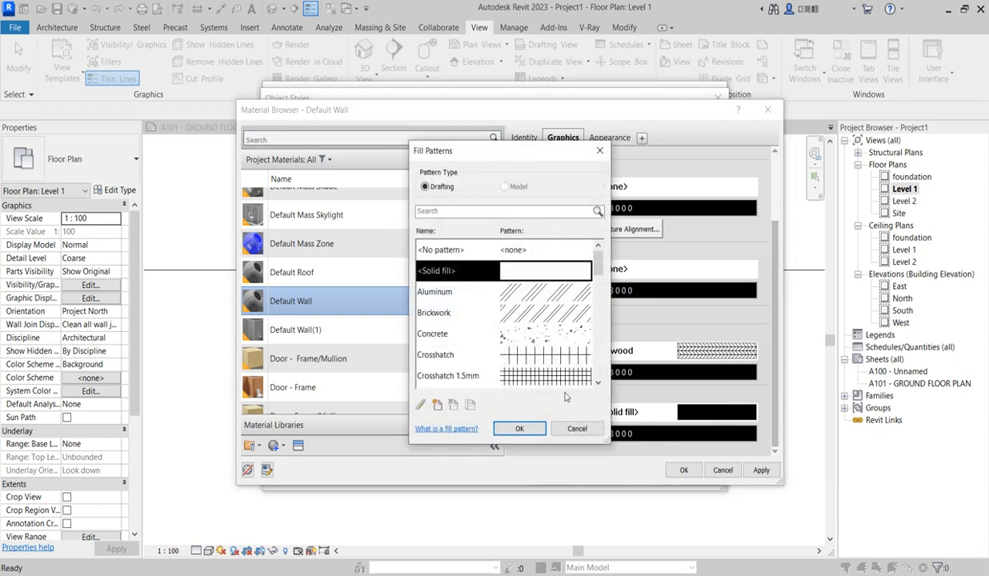
left_click_drag(602, 273, 601, 344)
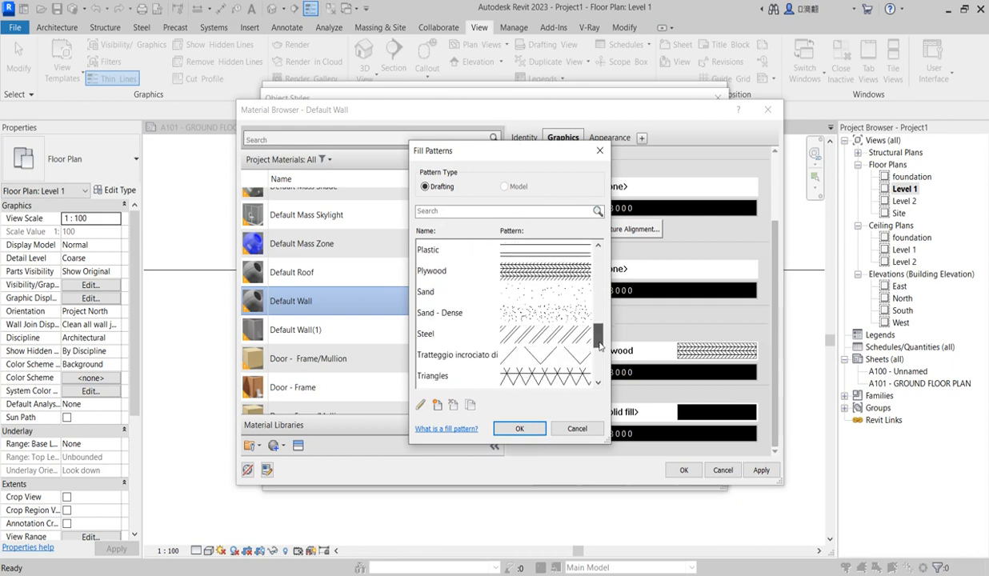
left_click(532, 273)
left_click(518, 428)
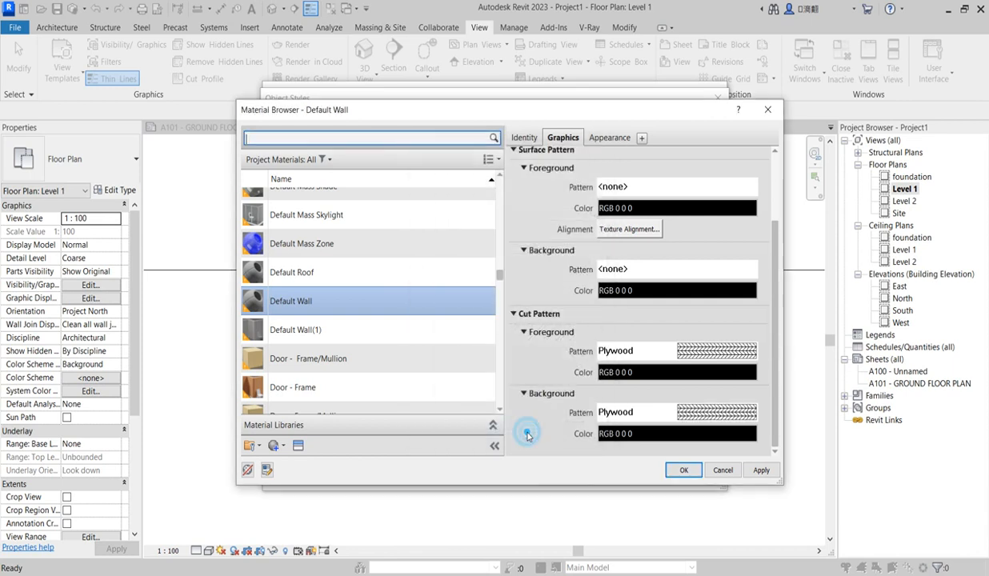
left_click(684, 470)
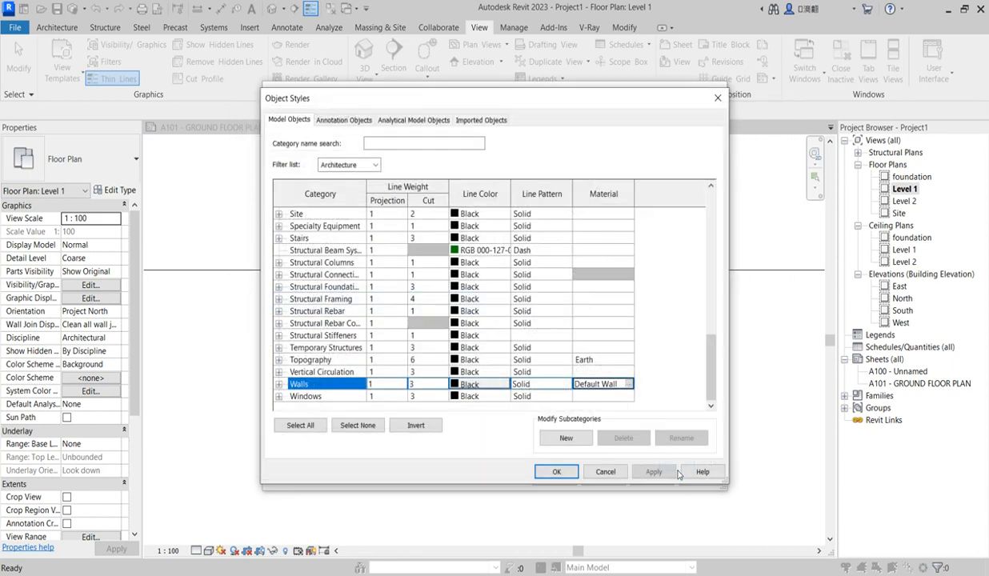
left_click(556, 471)
left_click(614, 471)
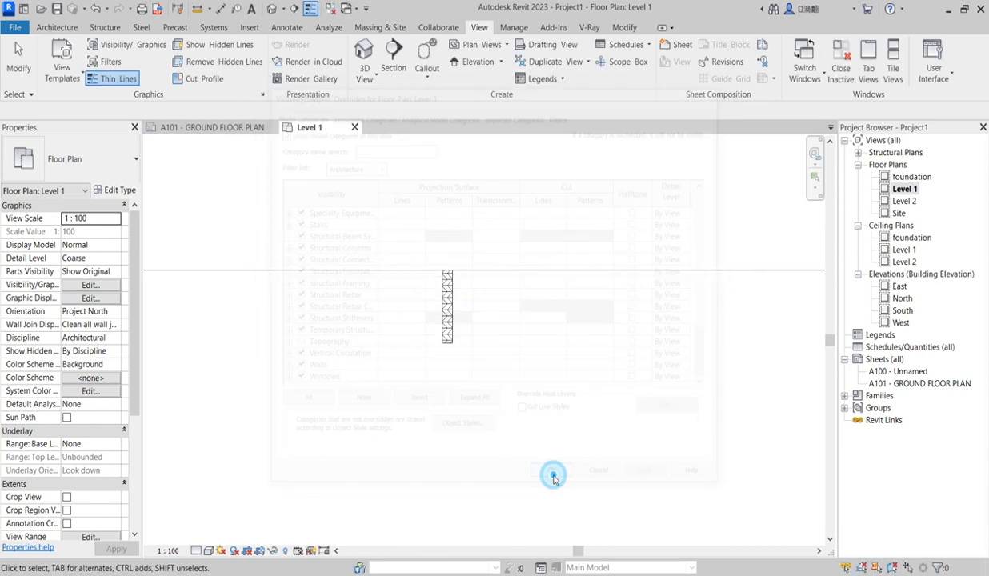
- Draw a 9000 mm vertical wall of the short wall's type across the rectangle's left part, from its upper line to its lower line
scroll(452, 338, "up", 2)
scroll(438, 289, "down", 3)
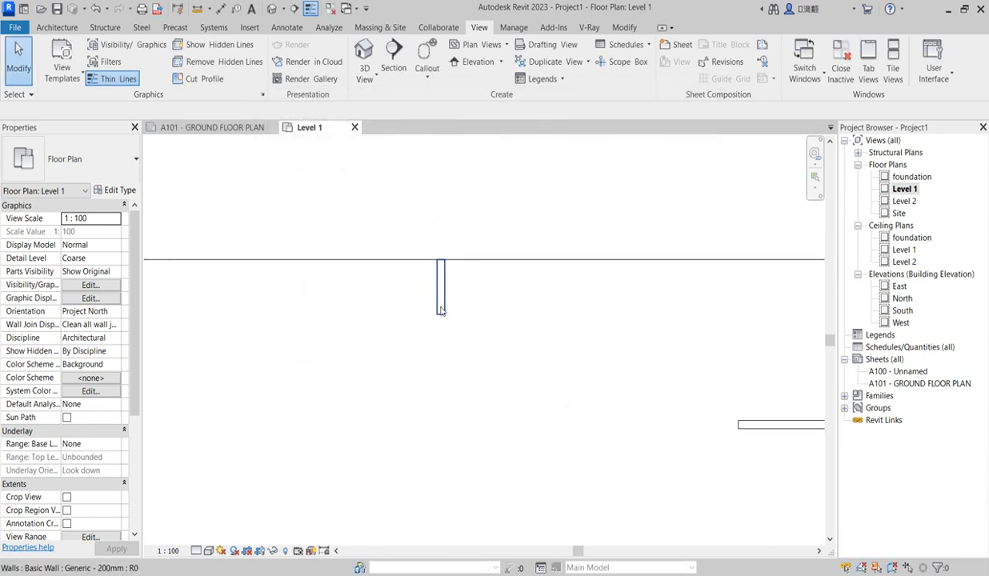
scroll(440, 344, "up", 2)
scroll(427, 331, "down", 3)
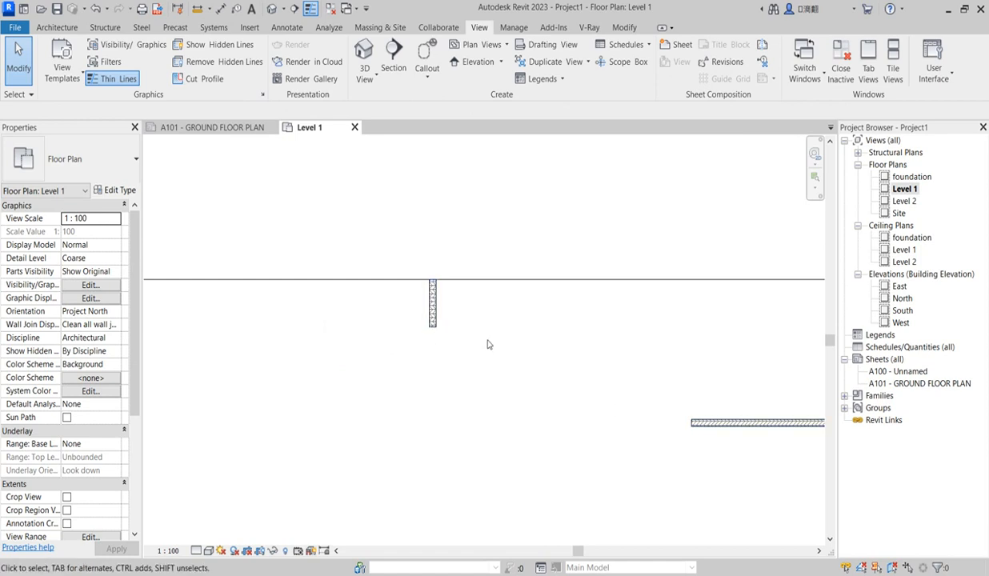
scroll(490, 352, "down", 2)
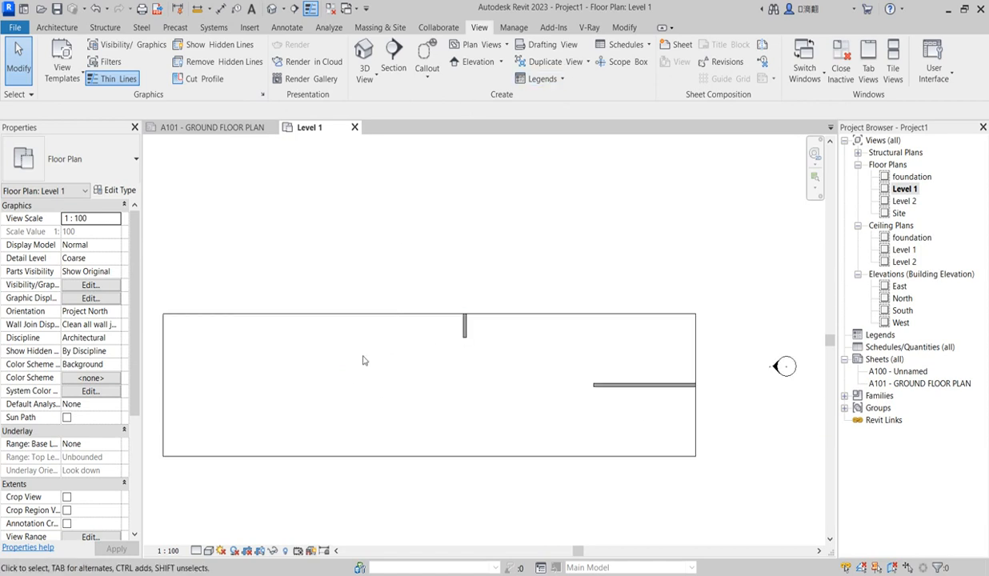
left_click(465, 327)
left_click(518, 72)
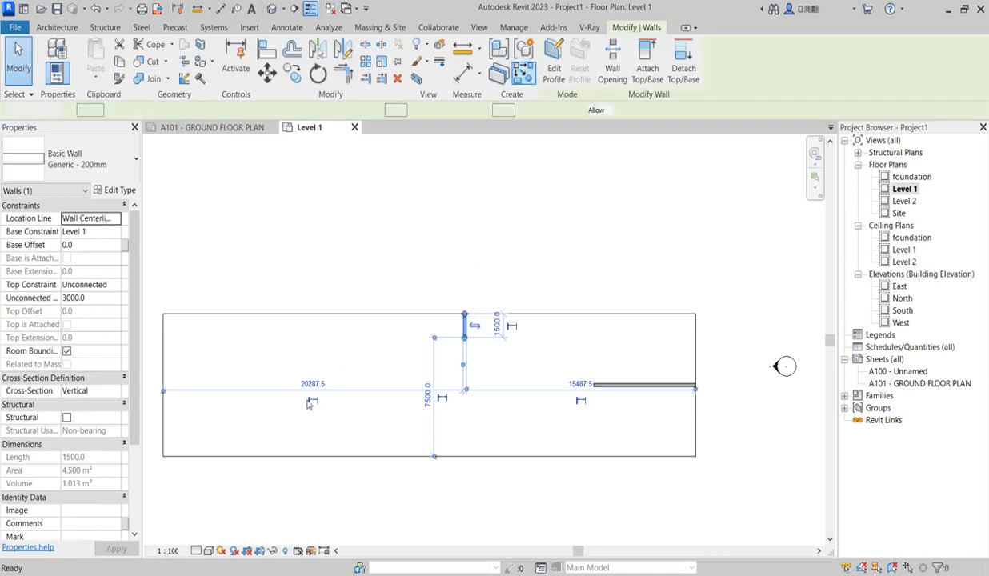
left_click(301, 314)
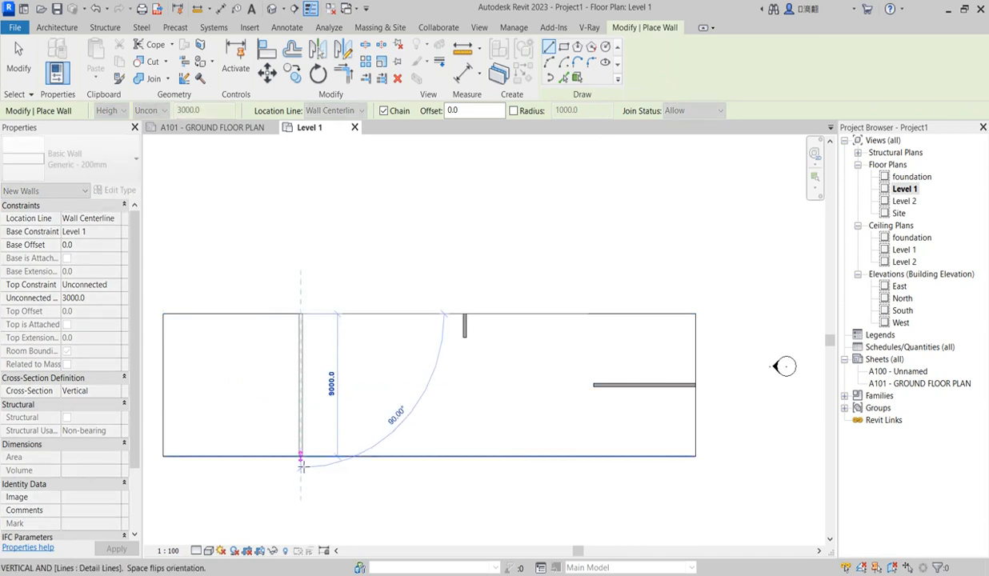
left_click(301, 457)
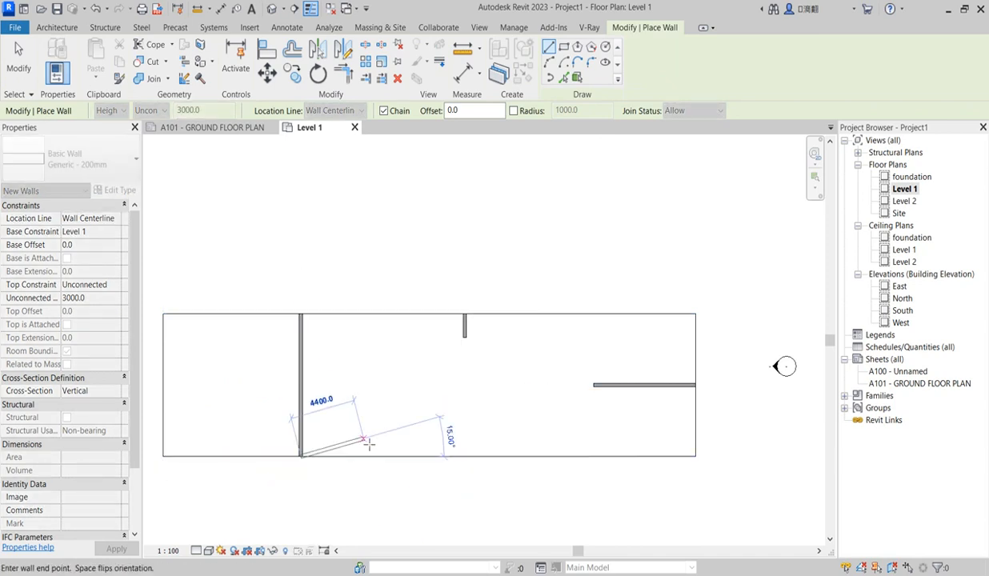
key("Escape")
- Draw a horizontal wall from the short vertical wall's lower end to the full-height vertical wall
scroll(297, 404, "up", 3)
scroll(393, 362, "down", 2)
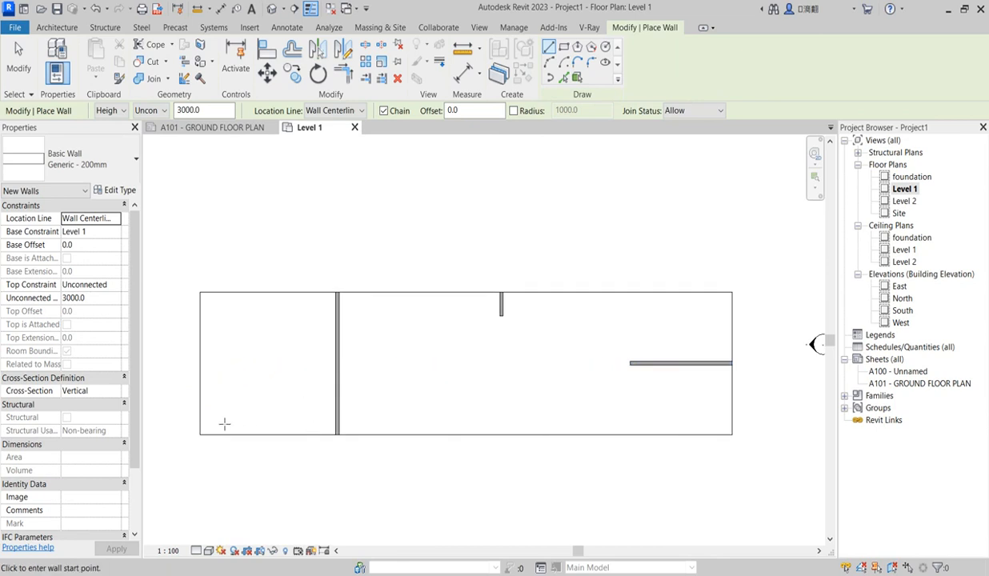
scroll(381, 346, "up", 2)
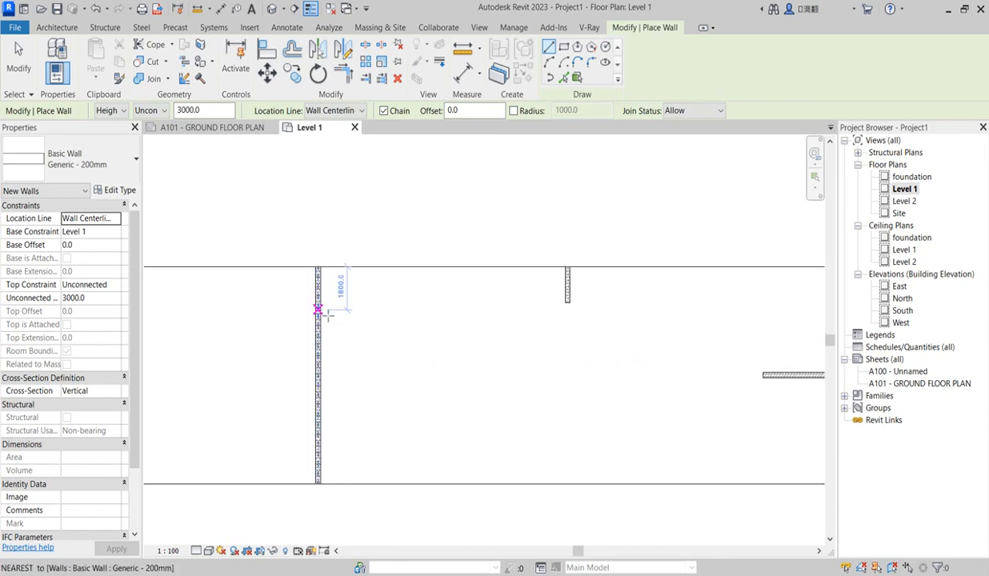
left_click(567, 303)
left_click(320, 305)
key("Escape")
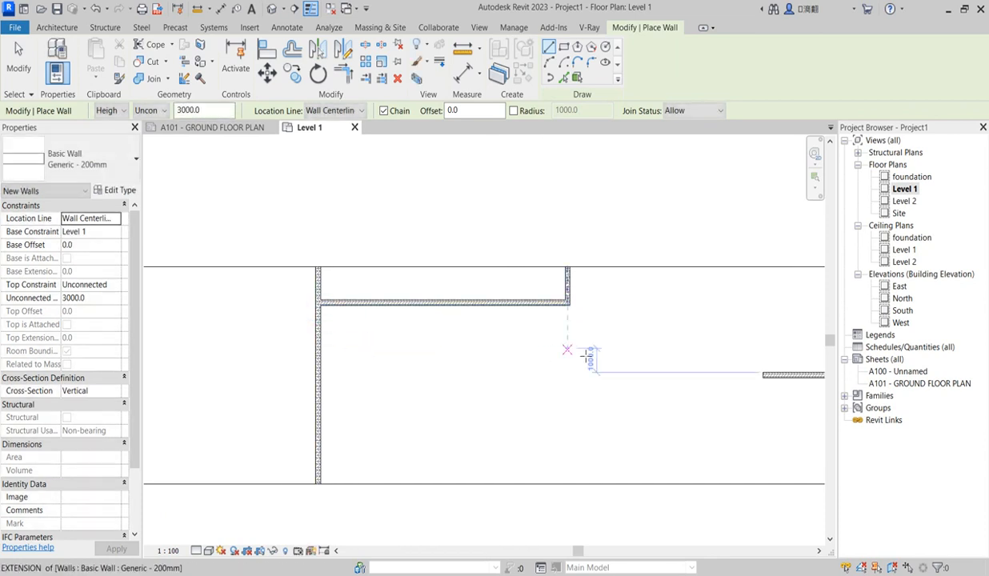
- Draw a vertical wall upward from the free end of the right-hand horizontal wall, ending level with the upper horizontal wall
left_click(764, 377)
left_click(762, 303)
key("Escape")
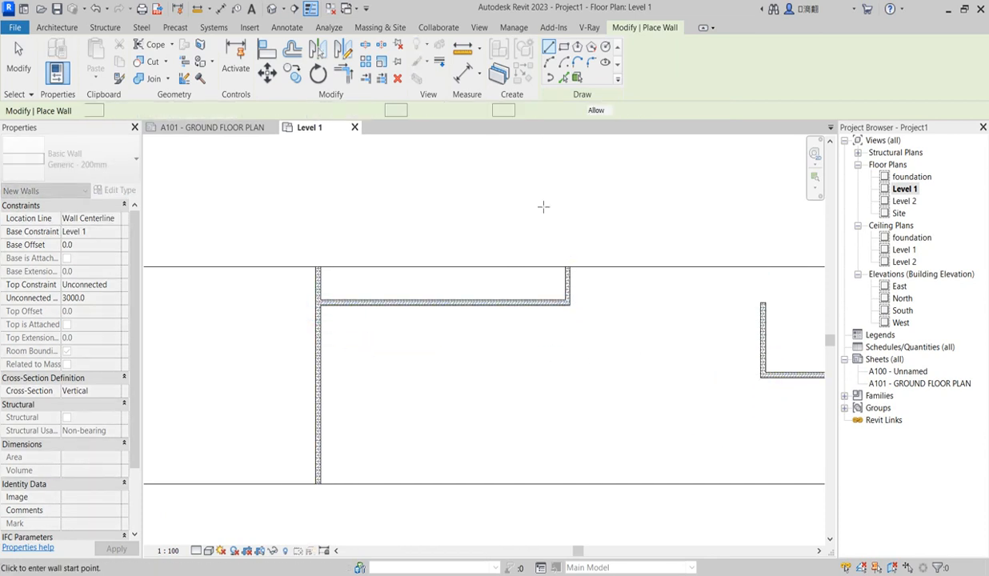
key("Escape")
- Trim the upper horizontal wall into corners with the left vertical wall and the right vertical wall
left_click(352, 303)
left_click(319, 335)
left_click(471, 304)
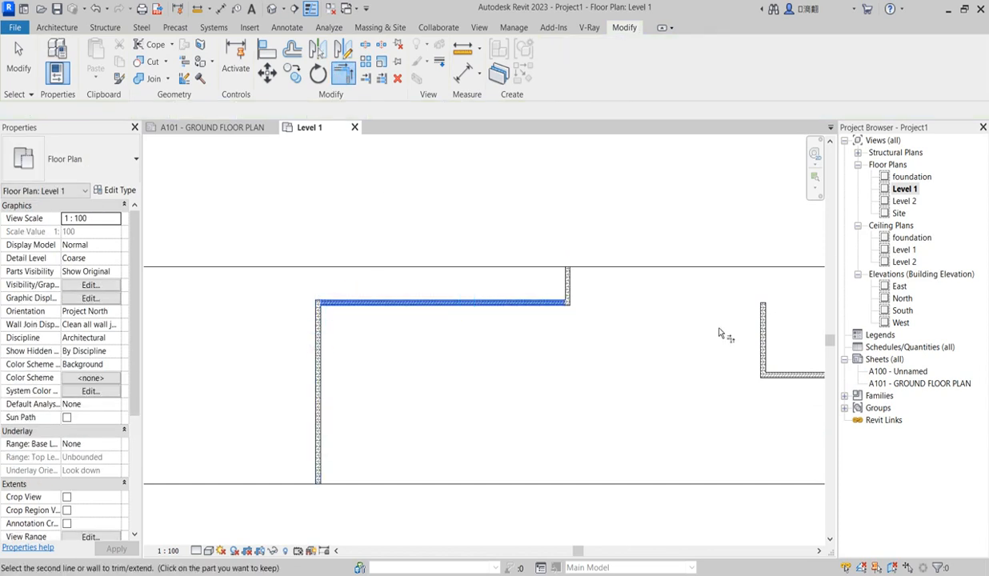
left_click(764, 344)
key("Escape")
key("Escape")
- Delete the horizontal wall at the rectangle's right side and the short vertical wall below its upper line
scroll(668, 372, "down", 2)
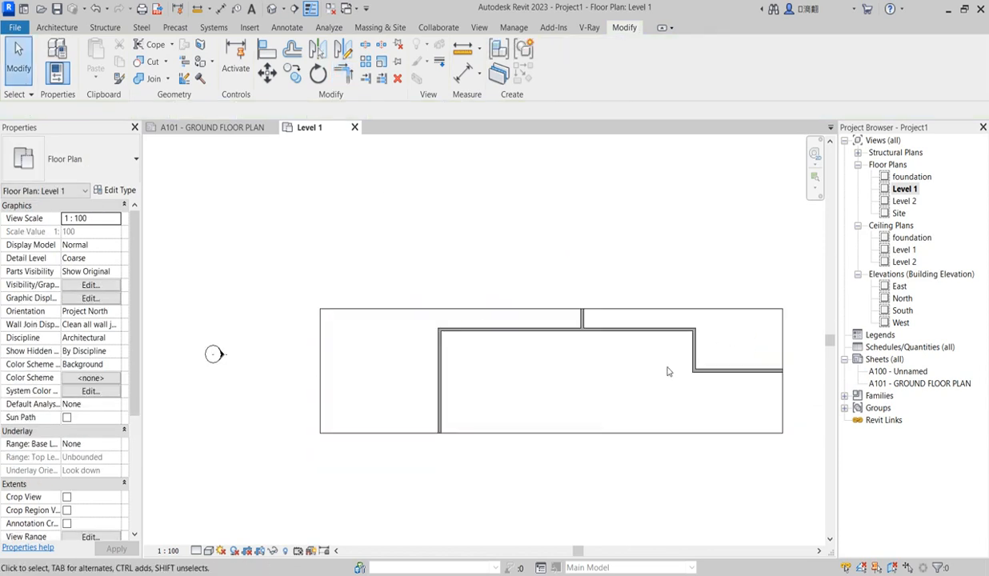
left_click(720, 370)
key("Delete")
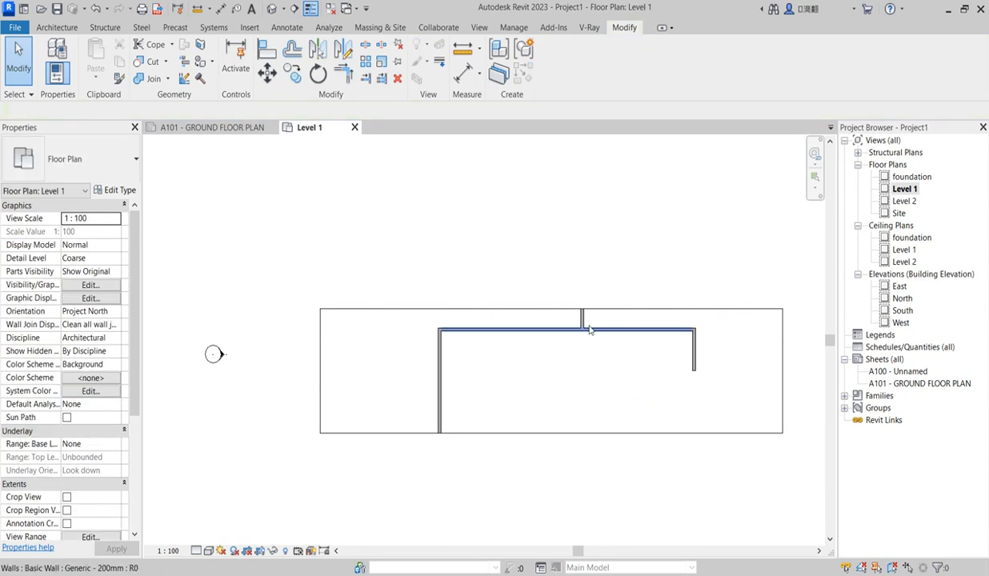
left_click(579, 310)
scroll(578, 314, "up", 3)
left_click(582, 323)
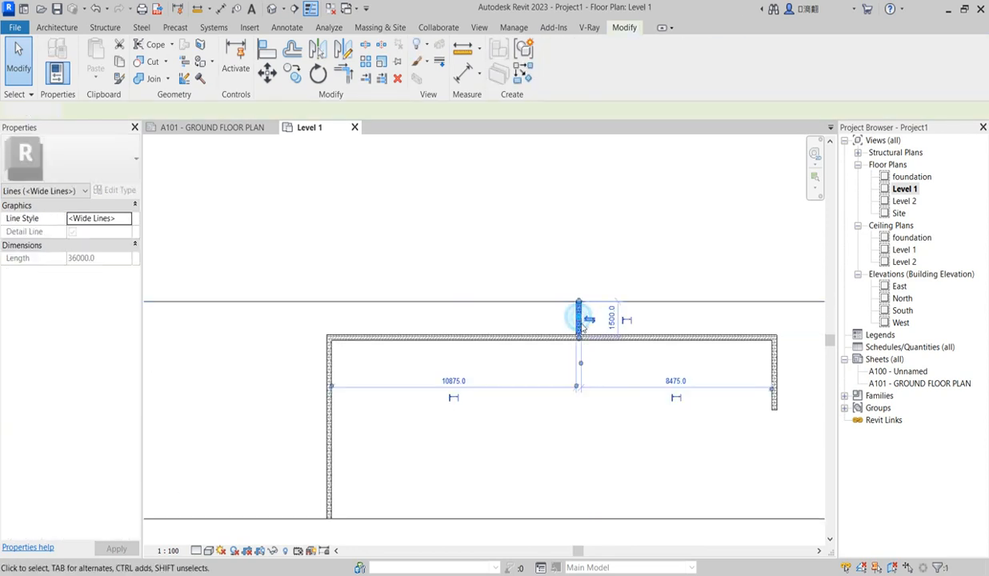
key("Delete")
- Draw a horizontal wall from the left vertical wall to below the right vertical wall, about 5.9 m clear of the upper horizontal wall
scroll(404, 389, "down", 2)
left_click(355, 404)
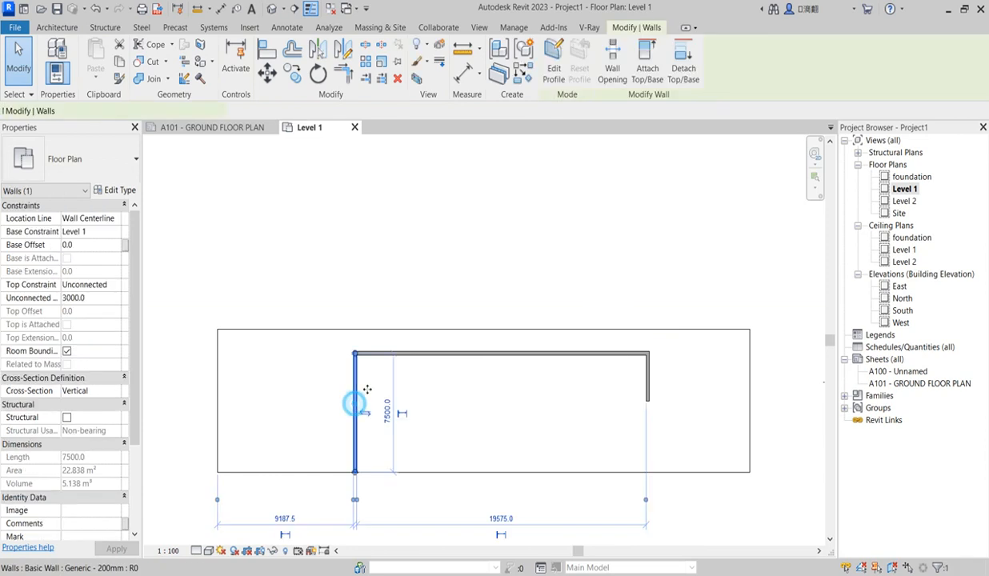
key("w")
key("a")
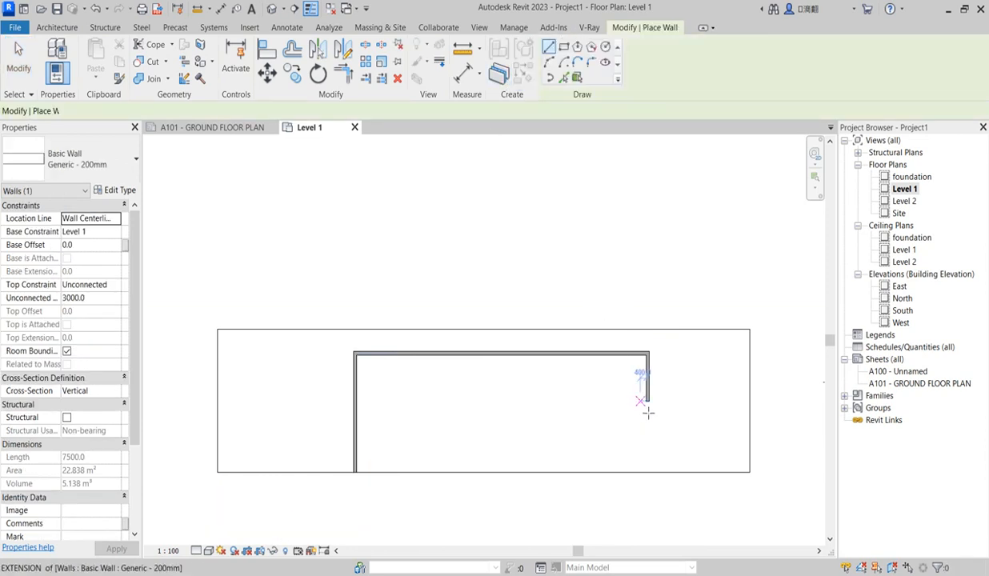
left_click(355, 452)
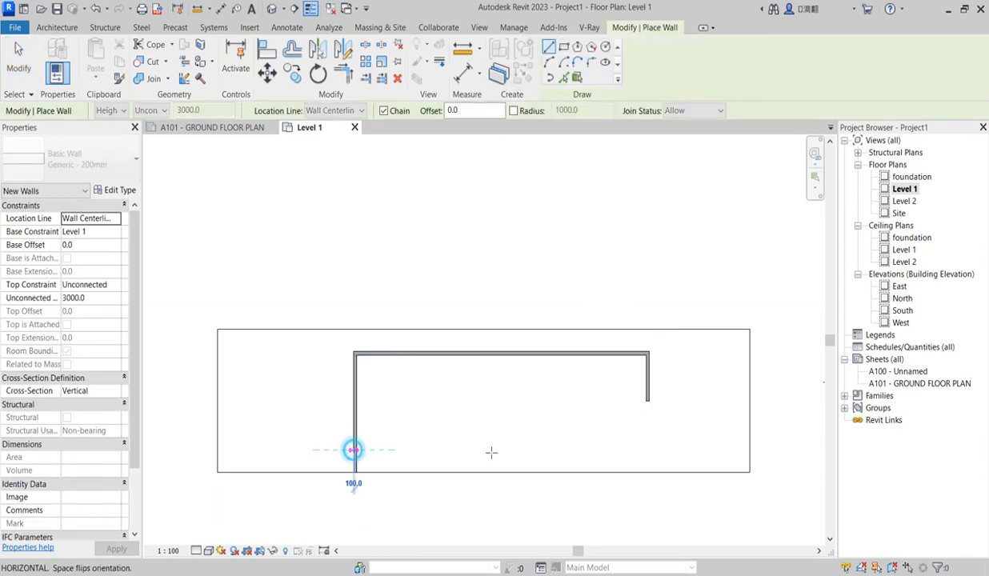
left_click(646, 453)
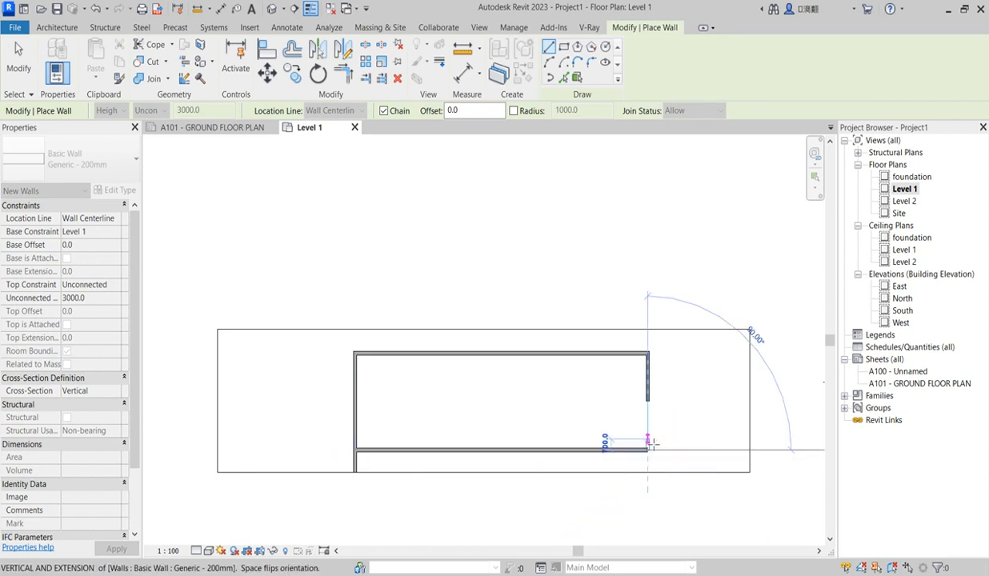
key("Escape")
key("Escape")
- Trim the lower horizontal wall into corners with the right vertical wall and the left vertical wall
left_click(343, 72)
left_click(630, 452)
left_click(651, 392)
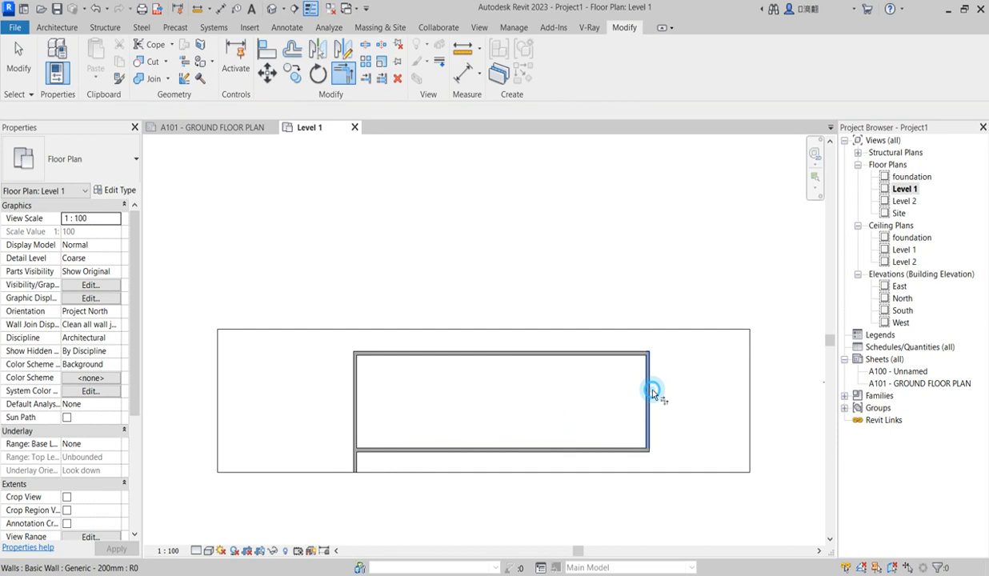
left_click(393, 449)
left_click(353, 404)
key("Escape")
key("Escape")
- Place an aligned dimension above the wall rectangle, spanning the outer faces of its left and right walls
scroll(392, 436, "up", 3)
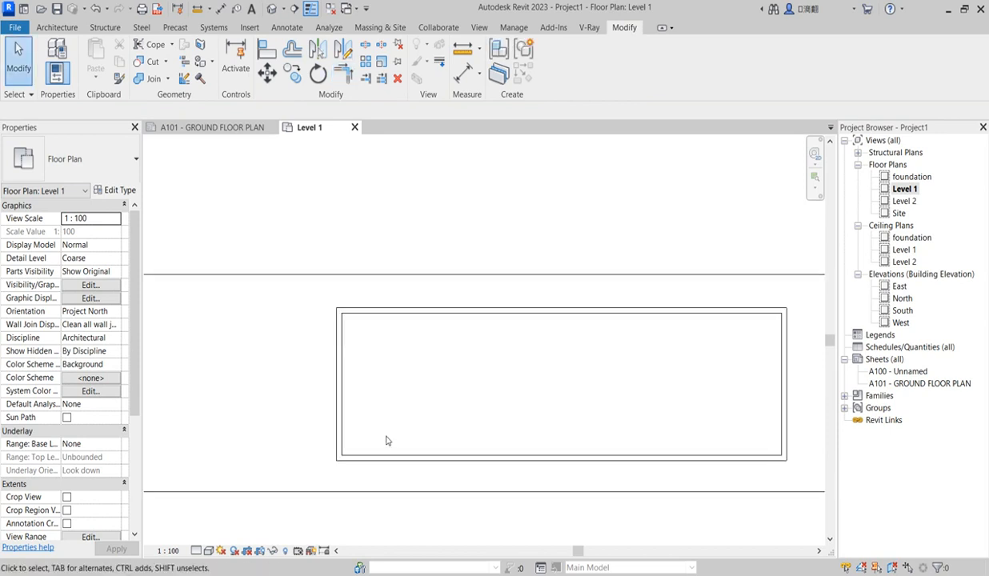
left_click(463, 71)
left_click(331, 328)
scroll(256, 365, "down", 4)
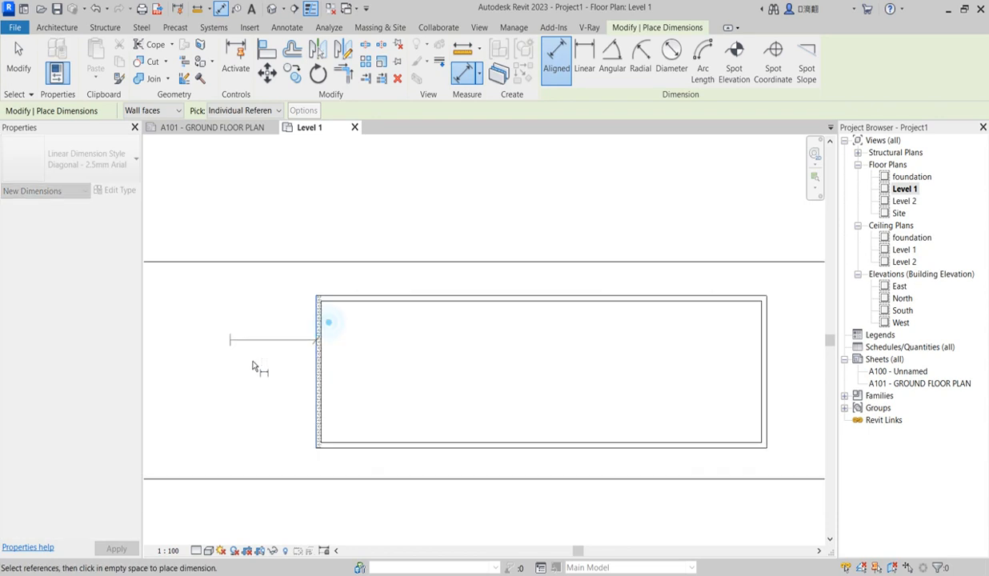
left_click(508, 350)
scroll(436, 292, "up", 3)
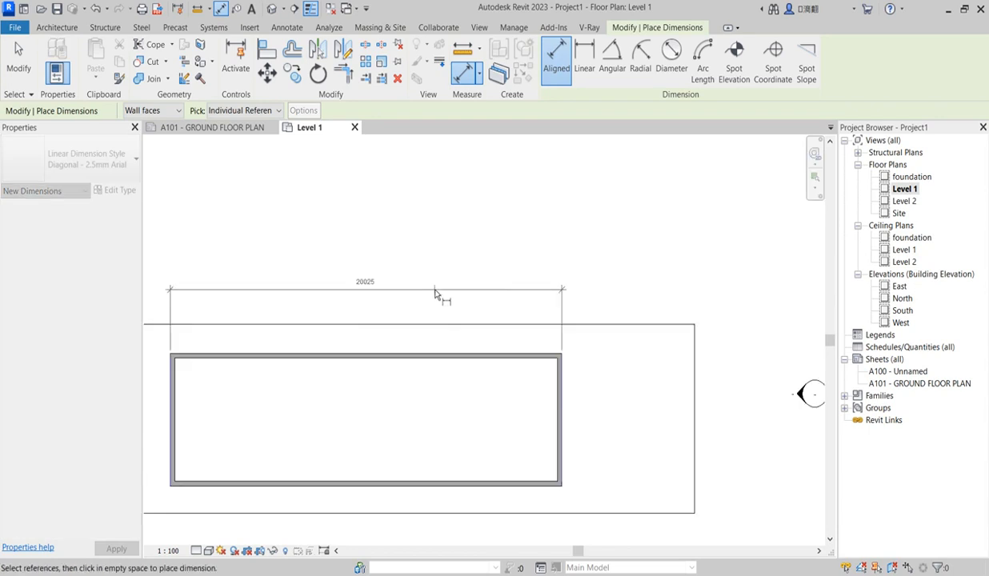
left_click(354, 278)
scroll(431, 255, "down", 3)
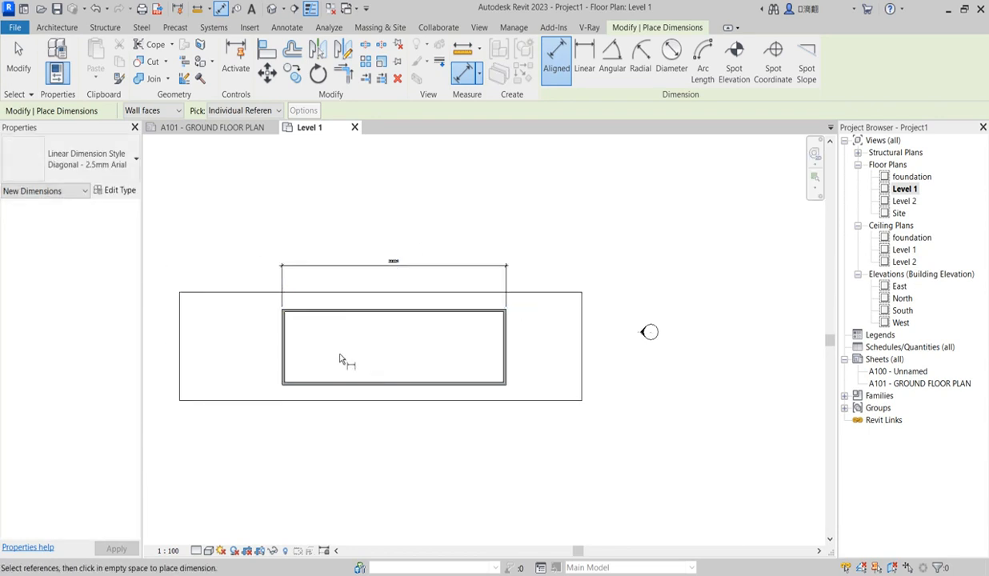
scroll(343, 360, "up", 2)
right_click(433, 215)
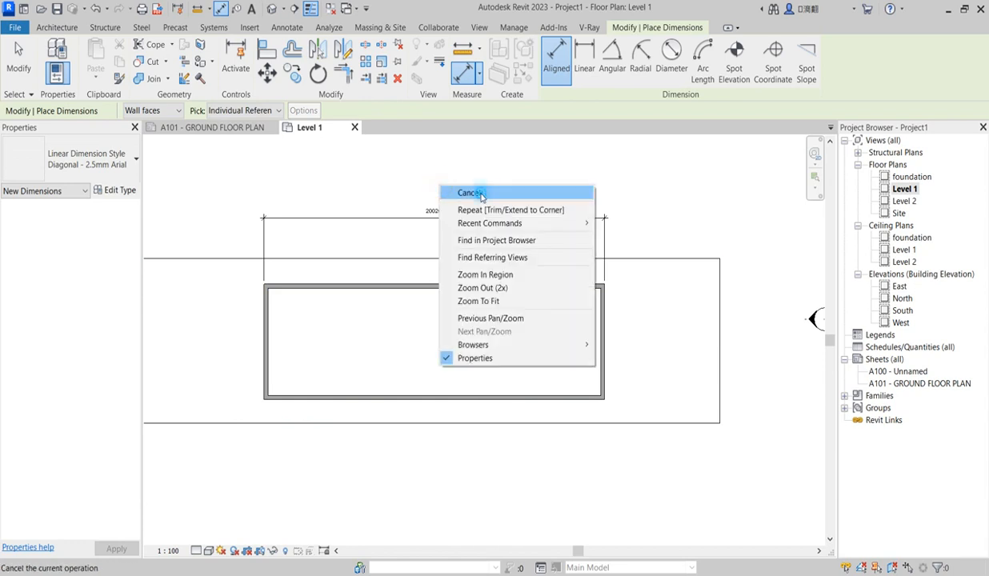
left_click(463, 186)
- Draw a vertical partition wall between the upper and lower walls, leaving about 3390 mm clear from the left wall
scroll(261, 321, "up", 2)
scroll(384, 345, "down", 4)
scroll(416, 270, "up", 3)
scroll(394, 360, "down", 4)
scroll(291, 373, "up", 2)
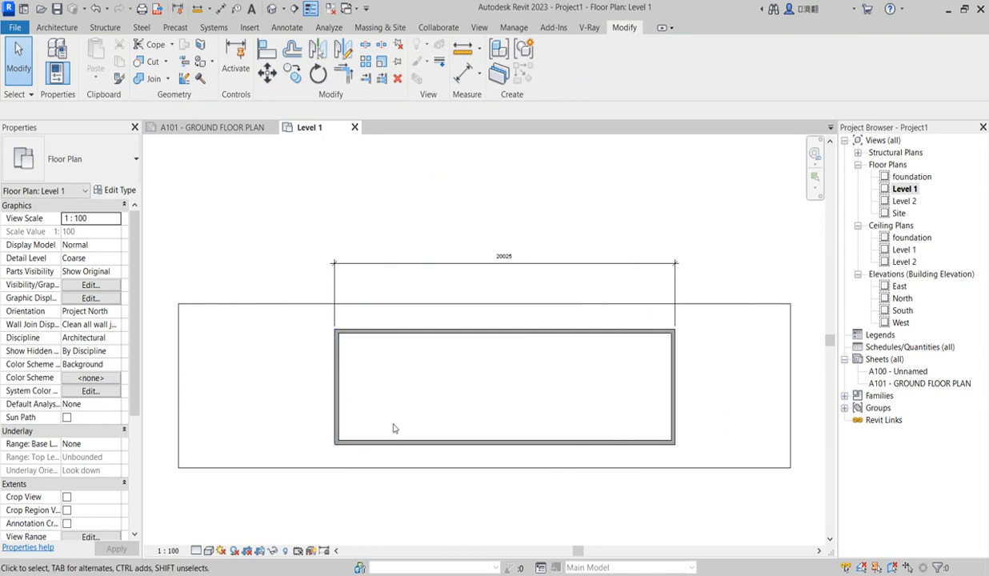
left_click(455, 337)
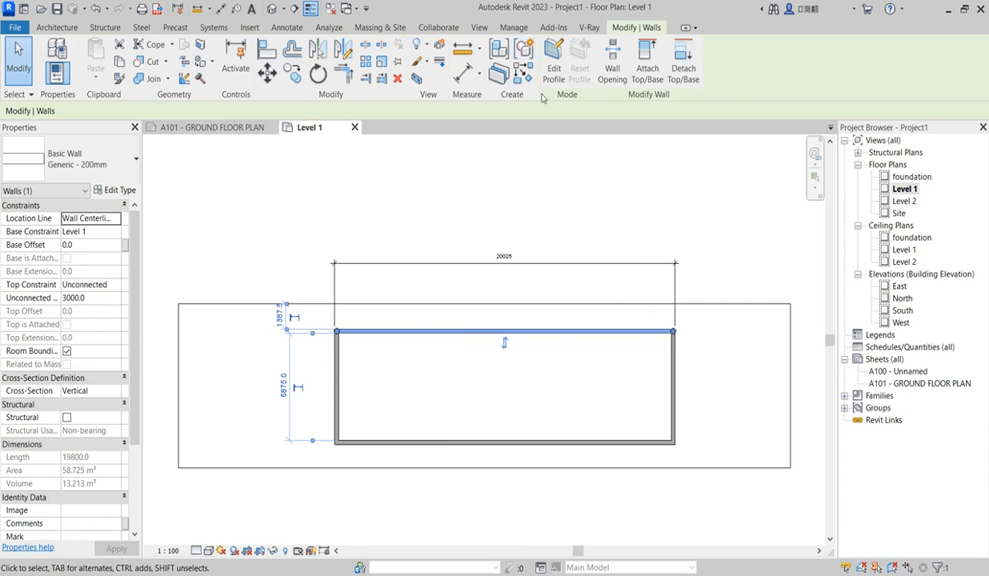
left_click(522, 73)
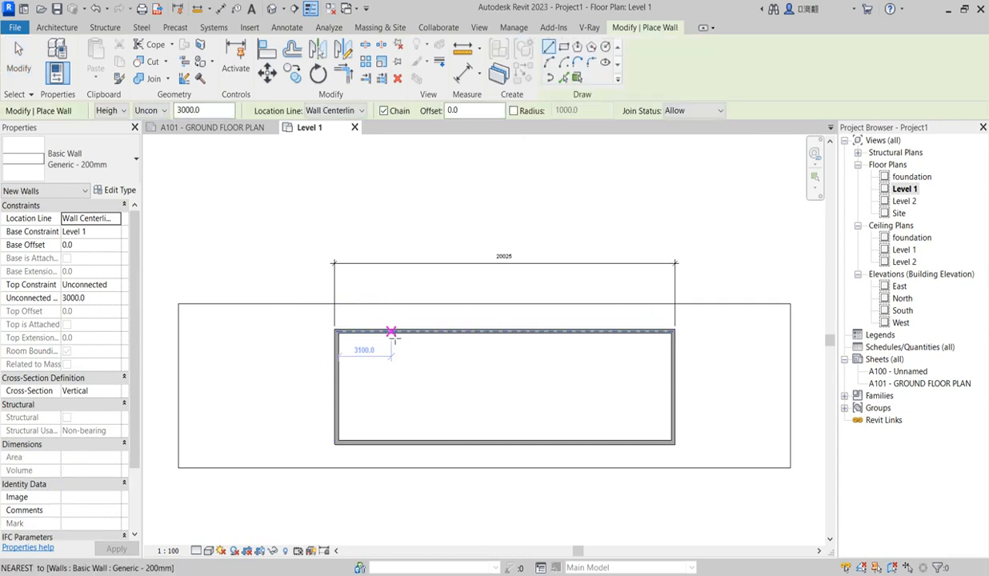
left_click(398, 331)
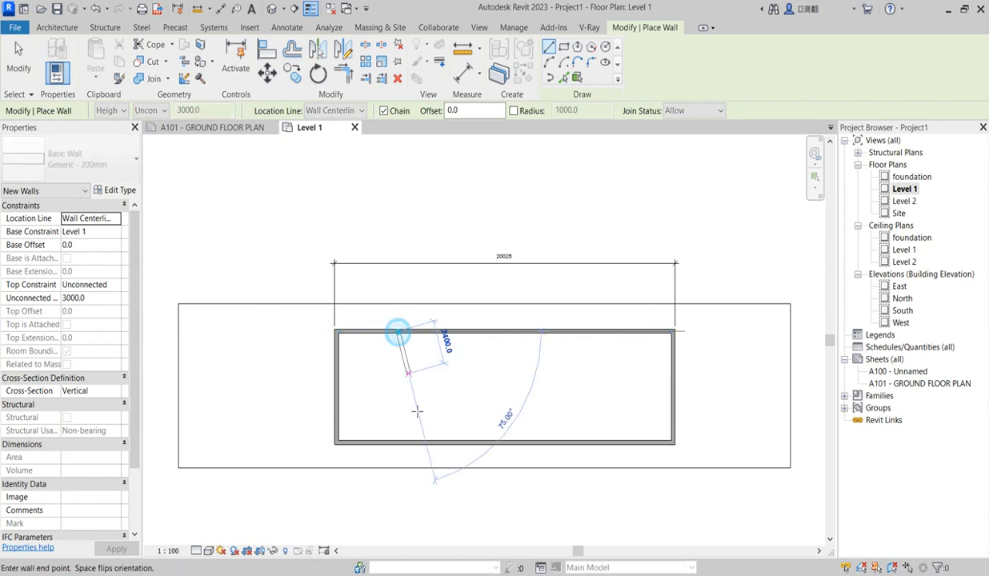
left_click(398, 442)
key("Escape")
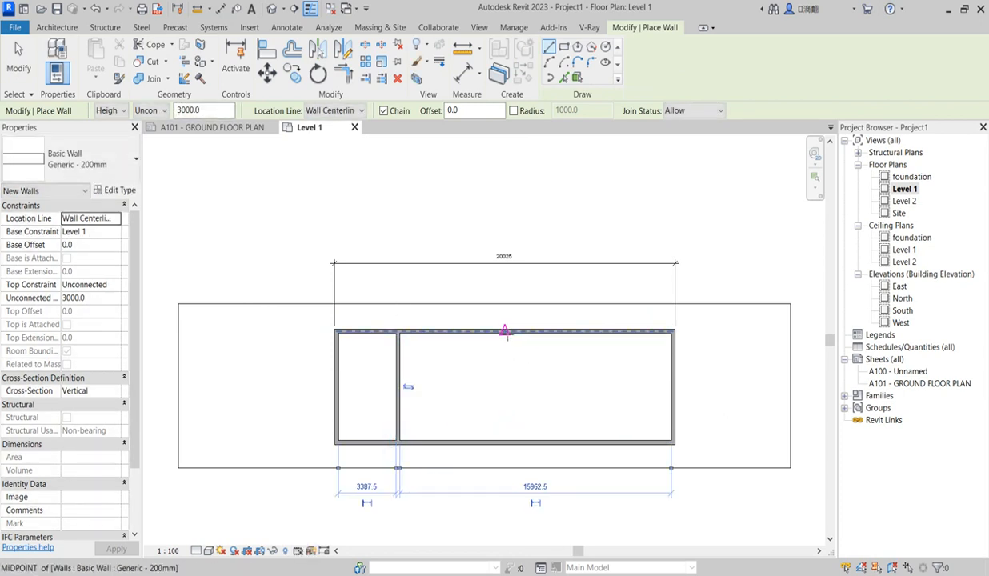
- Draw a second vertical partition wall from the upper wall's midpoint down to the lower wall
left_click(504, 330)
left_click(506, 442)
key("Escape")
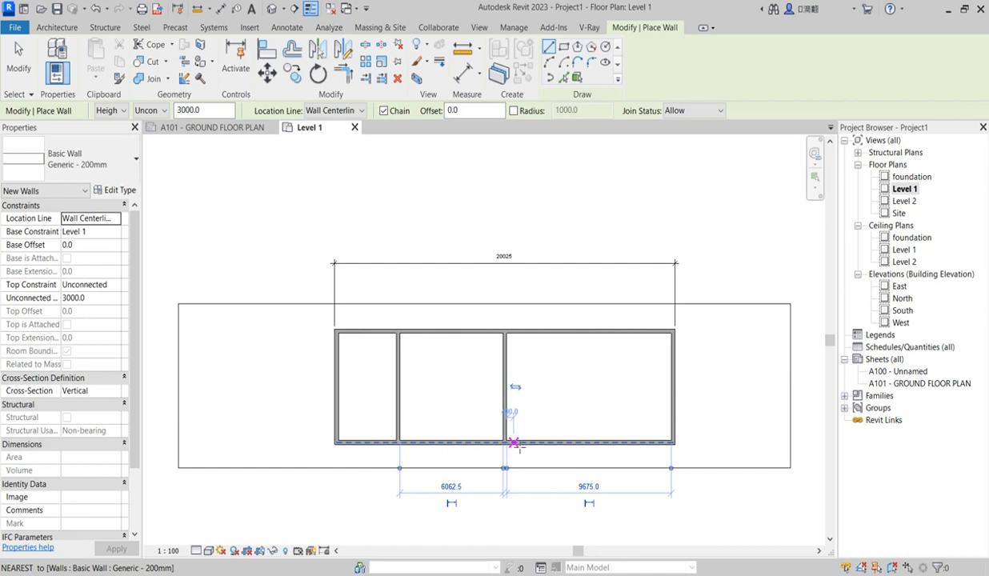
scroll(426, 396, "up", 3)
key("Escape")
- Open the Default Wall material of the Walls category for editing through the view's object styles
scroll(439, 352, "down", 4)
scroll(437, 388, "up", 3)
scroll(382, 357, "down", 3)
scroll(386, 346, "up", 4)
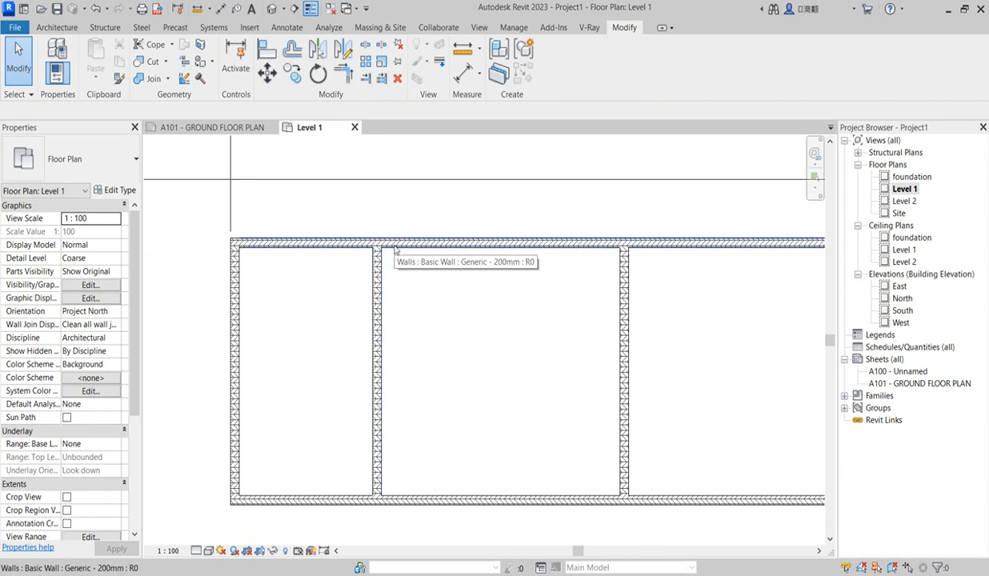
key("v")
key("v")
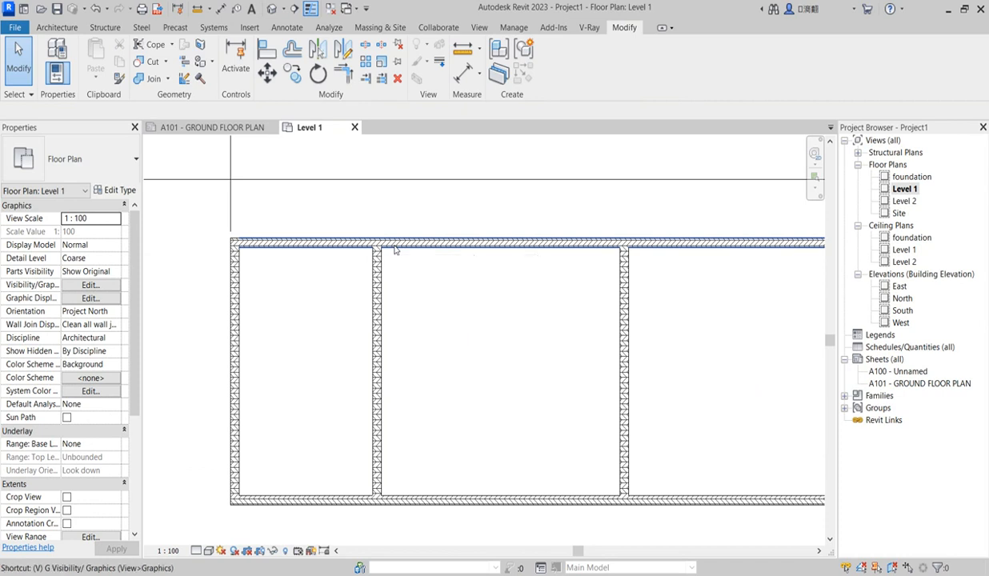
left_click(466, 430)
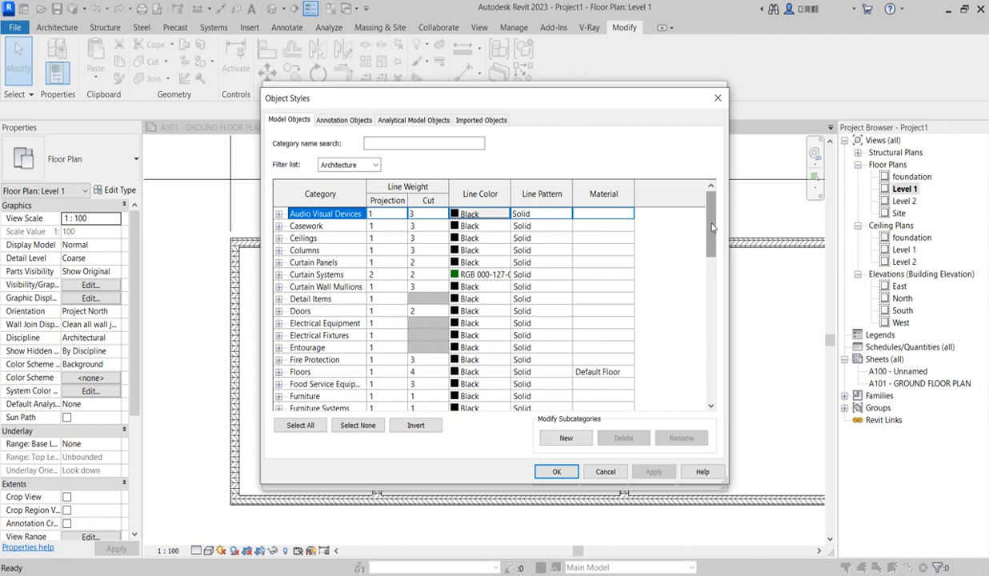
left_click_drag(711, 231, 694, 382)
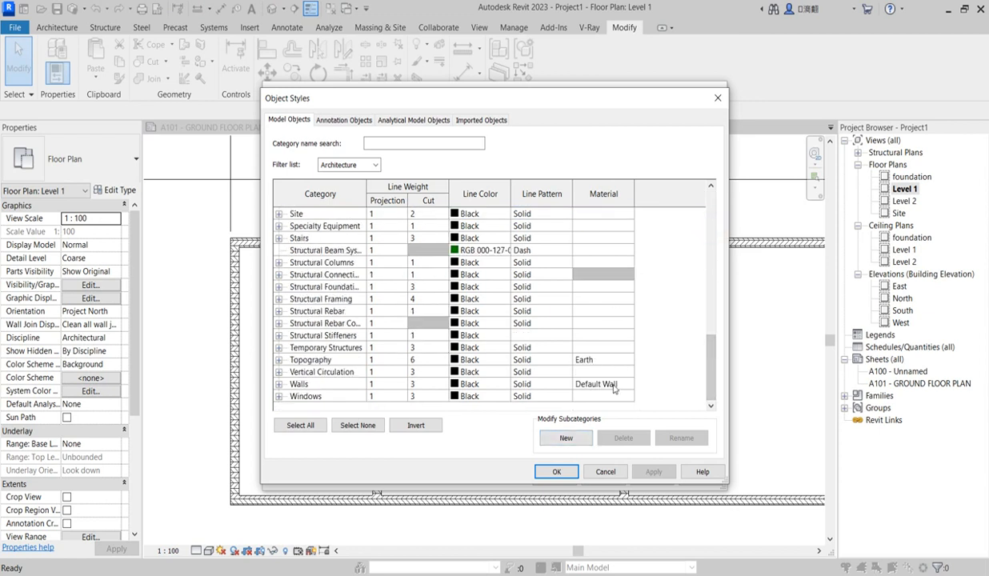
left_click(626, 389)
left_click(629, 385)
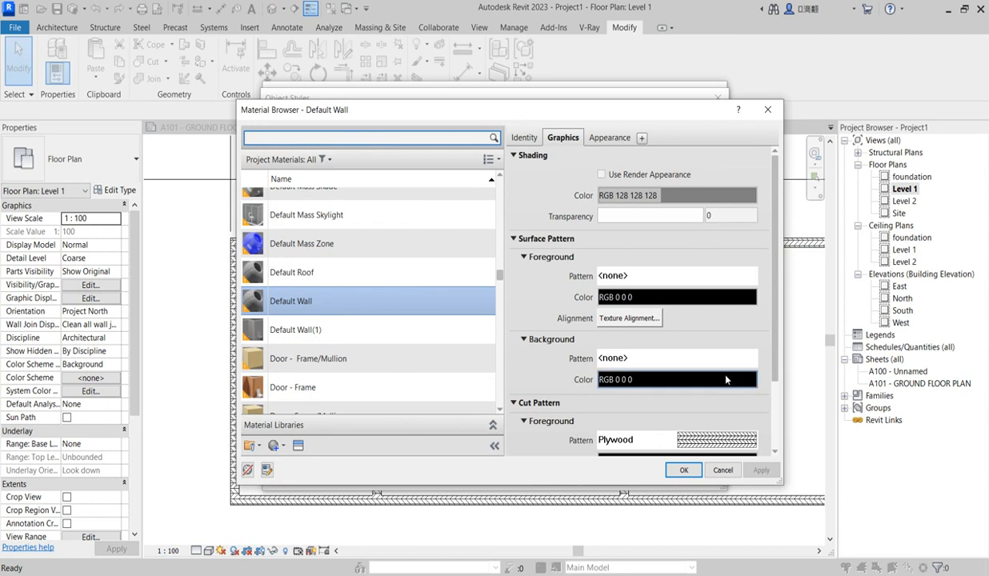
- Set the Default Wall material's cut foreground pattern to Solid fill
scroll(777, 374, "down", 2)
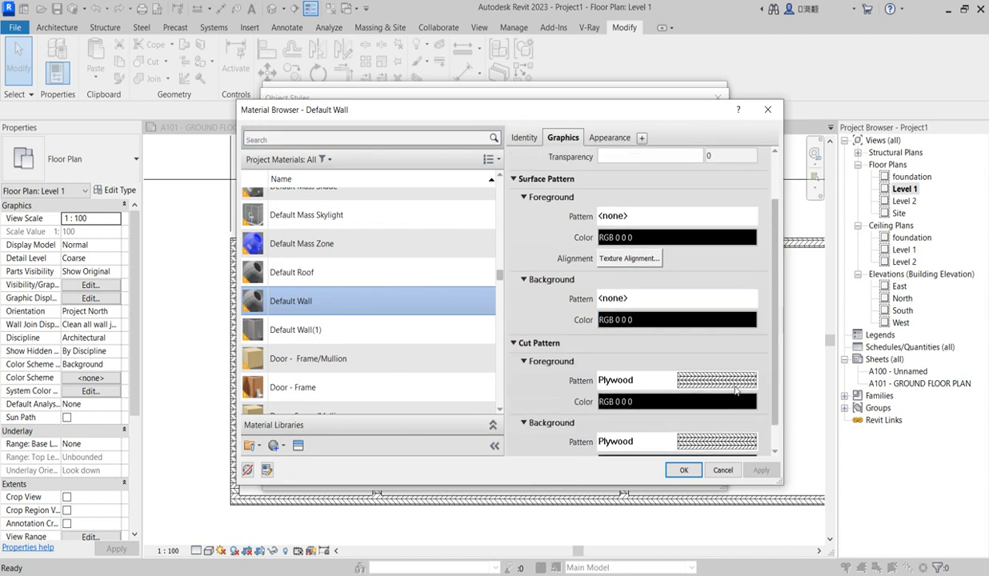
left_click(708, 378)
left_click_drag(598, 305, 597, 260)
left_click(553, 273)
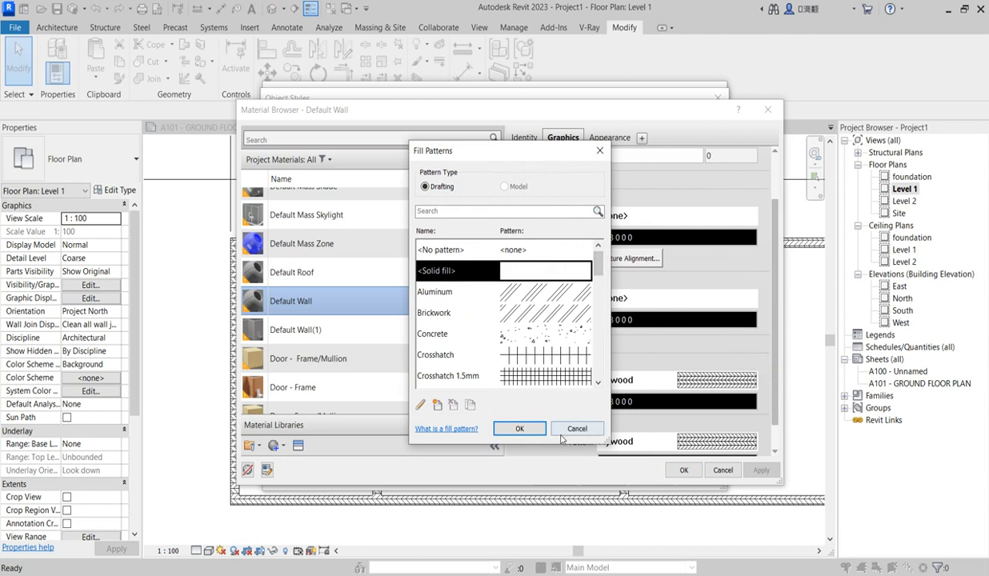
left_click(520, 428)
- Set the Default Wall material's cut background pattern to Solid fill and apply the changed object styles to the plan
scroll(779, 398, "down", 2)
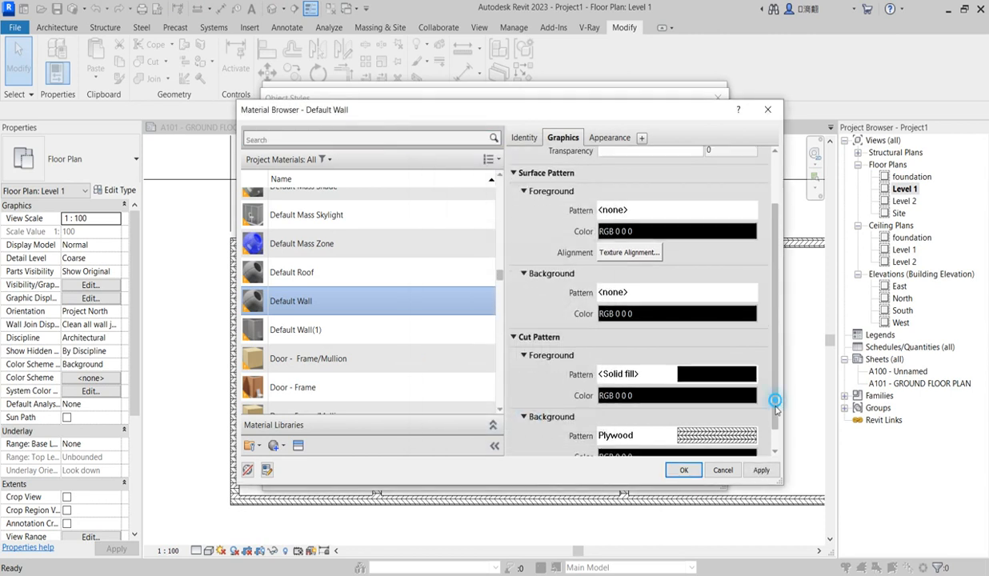
left_click(744, 416)
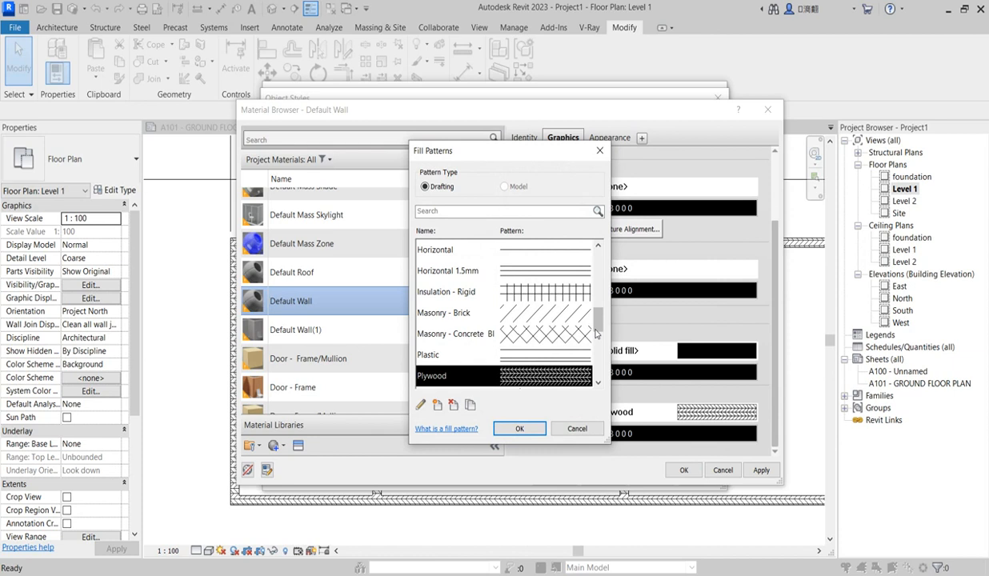
left_click(579, 270)
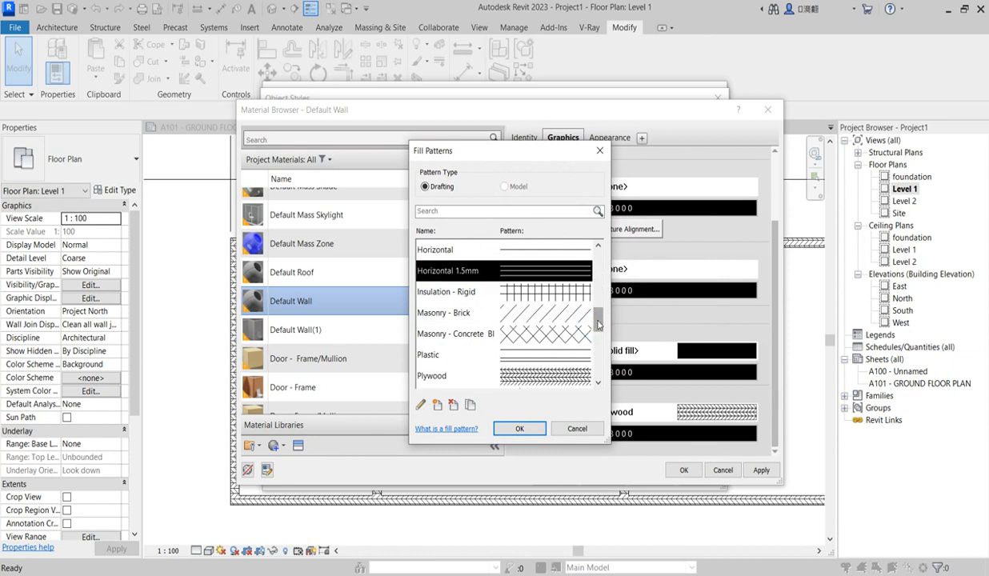
scroll(598, 324, "up", 5)
left_click(568, 269)
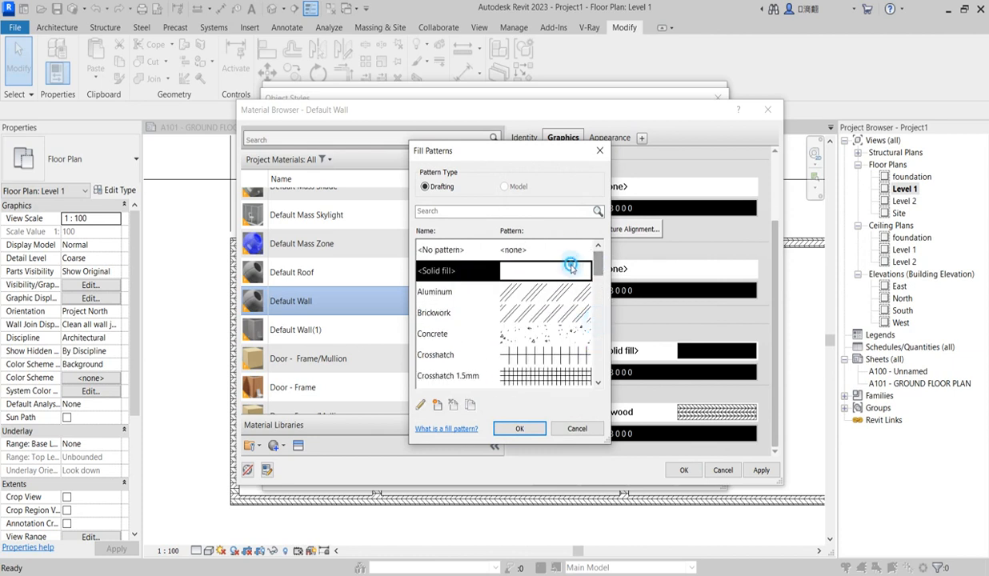
left_click(520, 430)
left_click(686, 471)
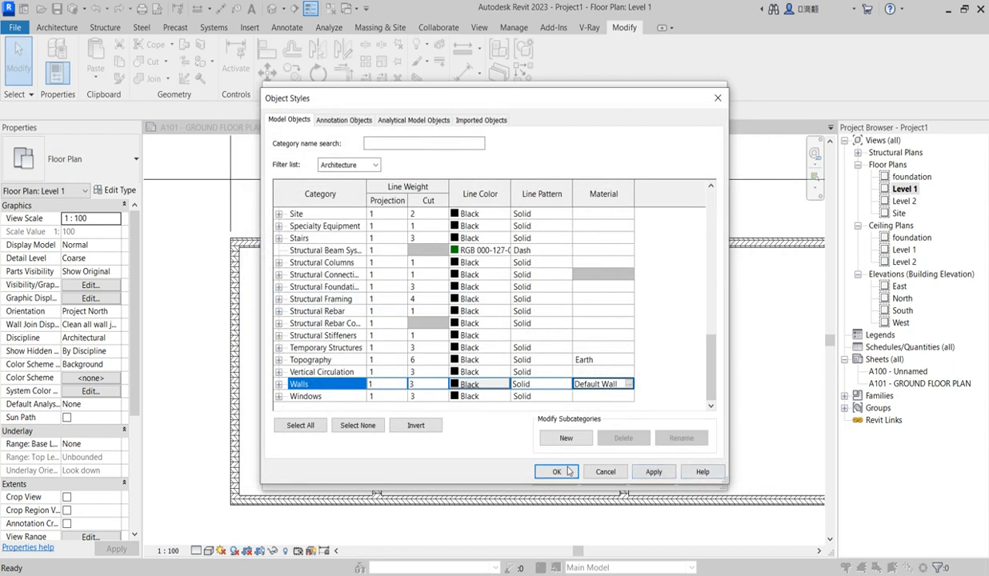
left_click(557, 472)
left_click(563, 474)
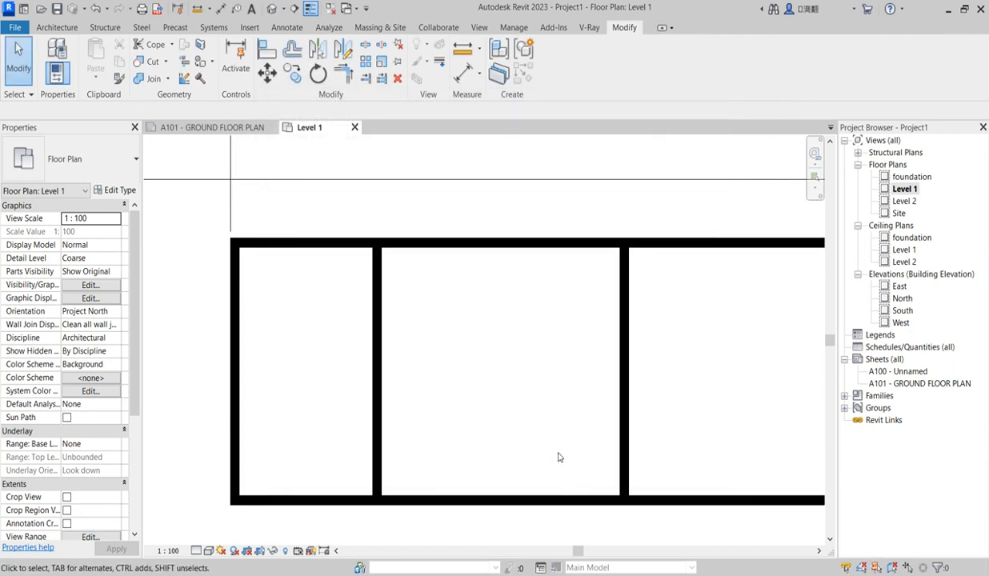
- Place an aligned dimension between the facing sides of the two partition walls, inside the middle room
scroll(558, 453, "down", 4)
scroll(609, 437, "up", 3)
scroll(414, 363, "down", 5)
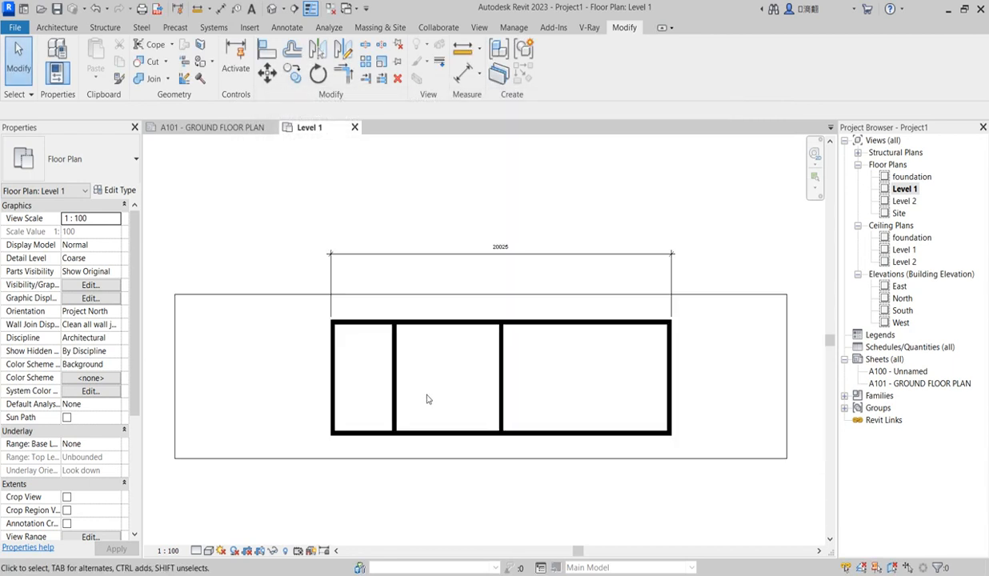
scroll(394, 398, "up", 1)
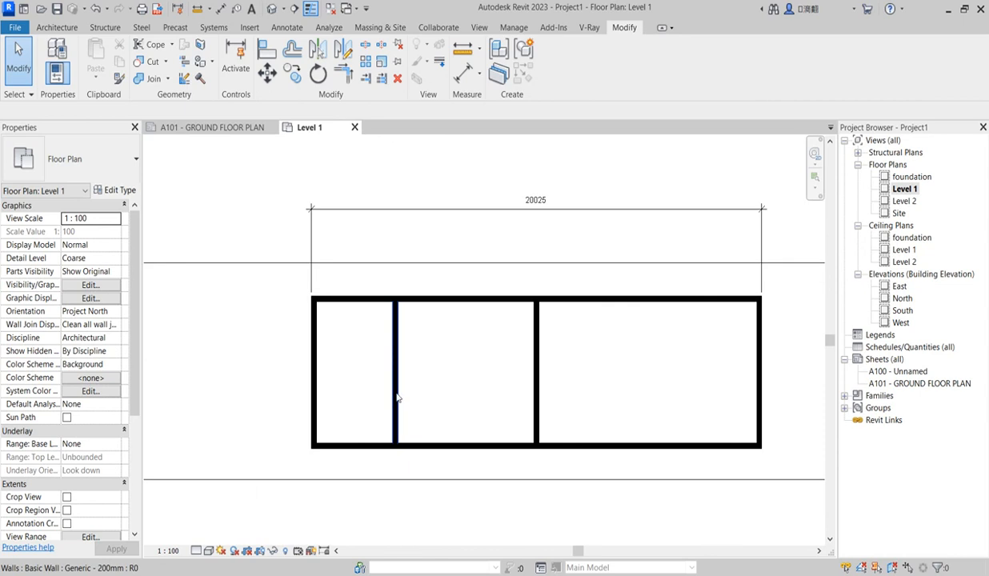
left_click(463, 72)
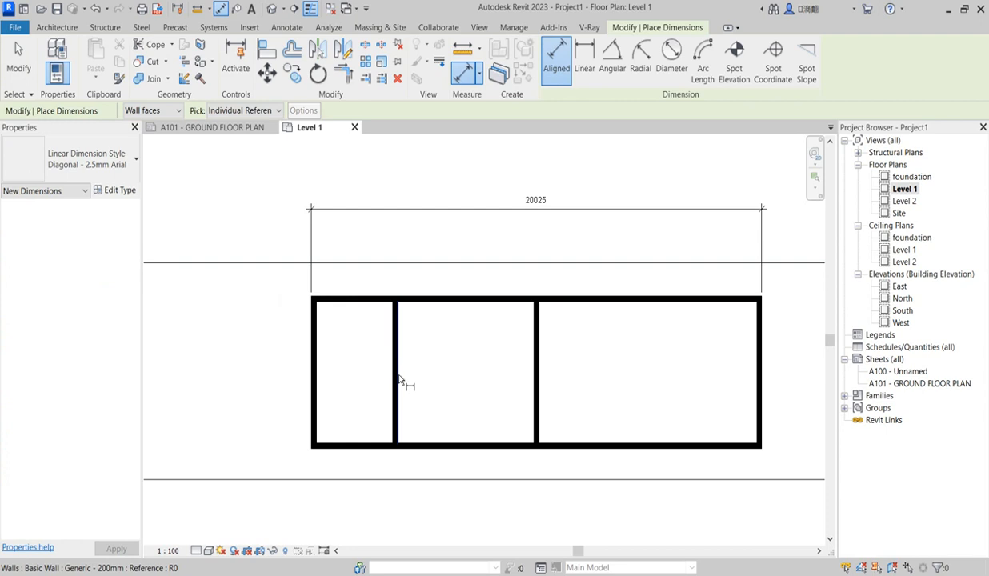
left_click(398, 380)
left_click(534, 385)
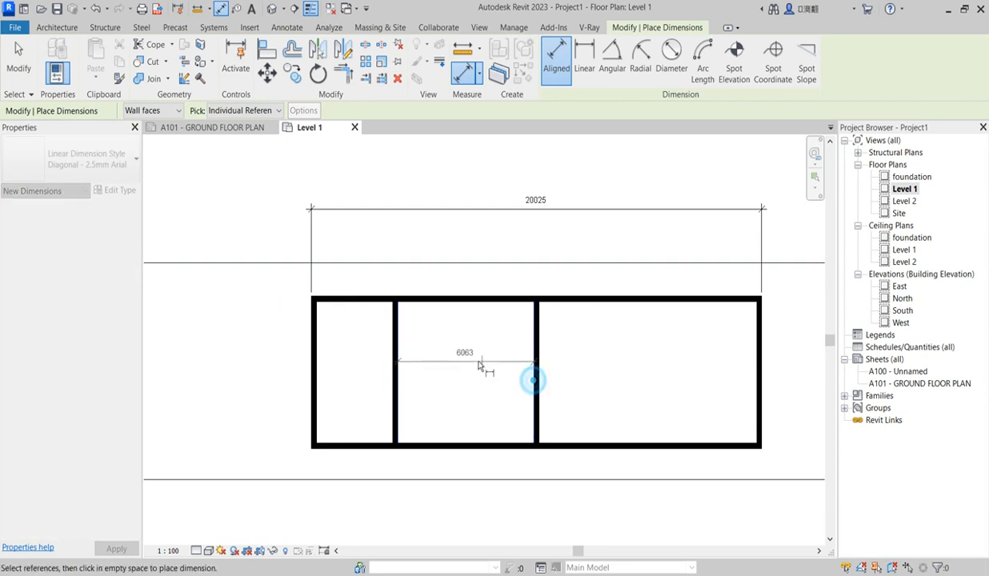
left_click(472, 359)
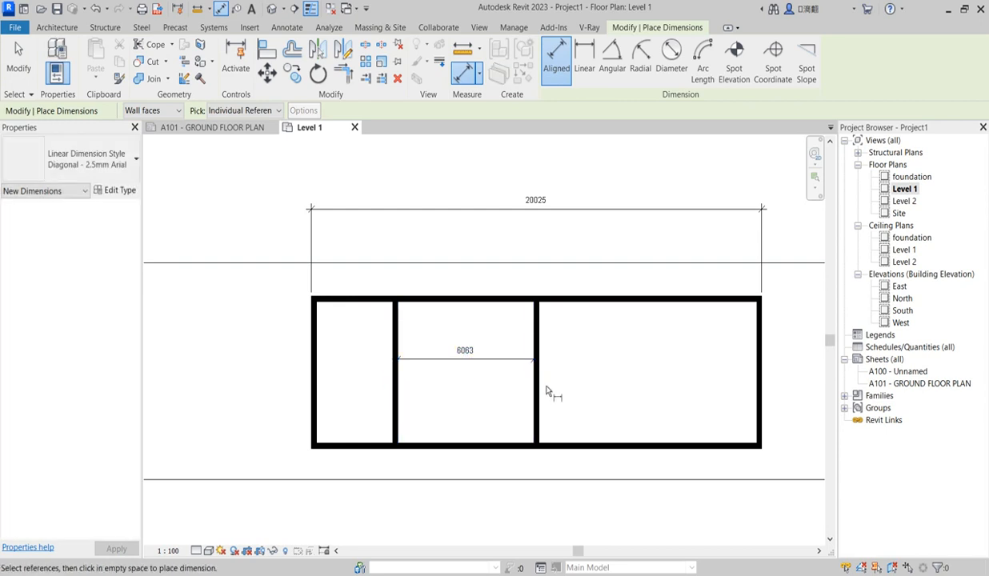
scroll(575, 376, "up", 1)
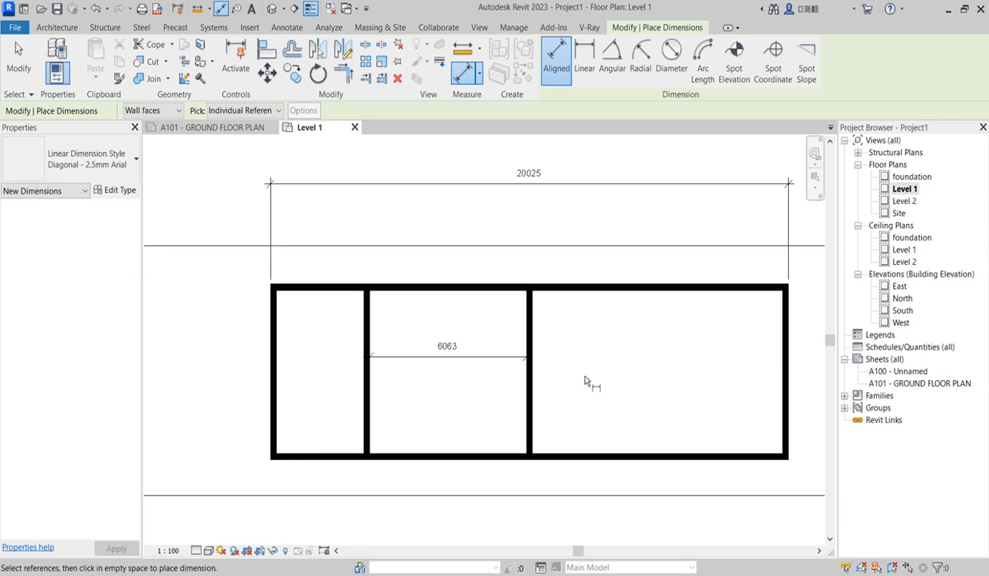
- Draw a horizontal Generic - 200mm wall at mid-depth, from the second partition to the right exterior wall
right_click(590, 352)
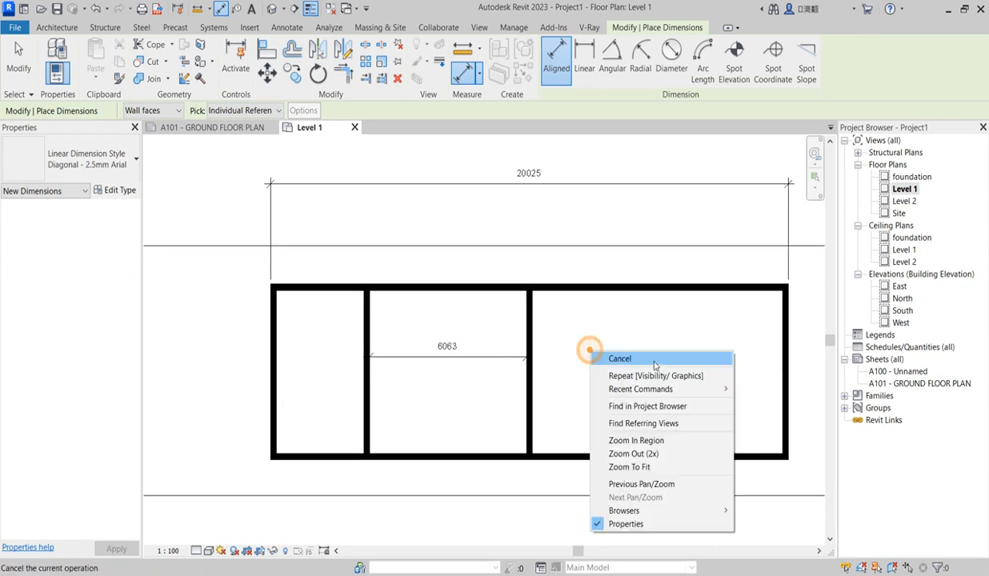
left_click(618, 359)
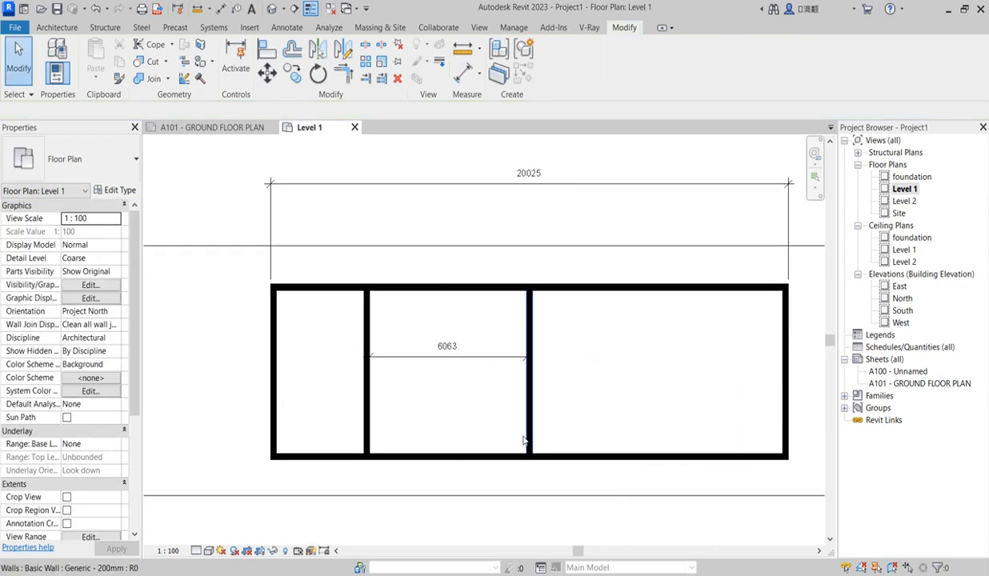
left_click(529, 392)
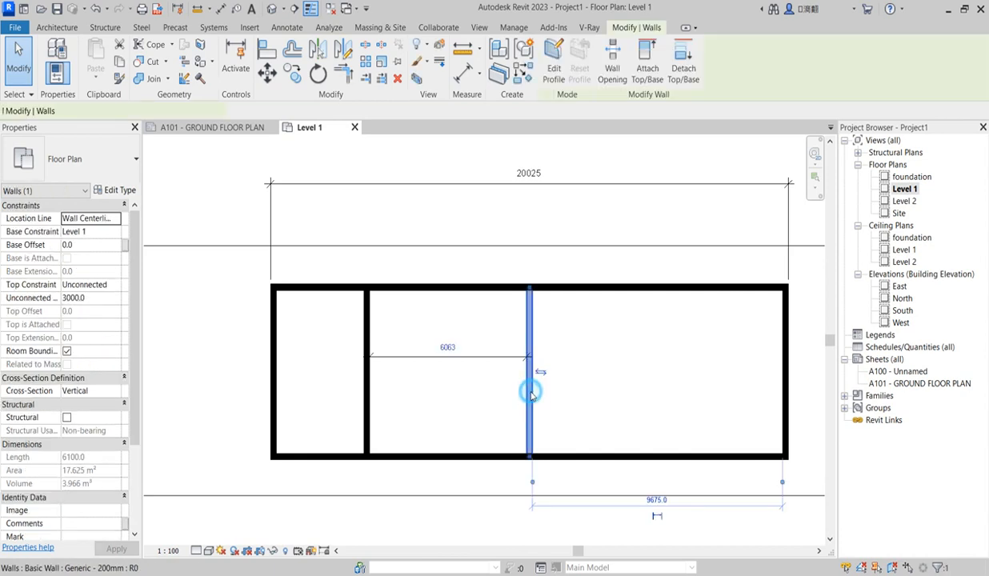
left_click(524, 80)
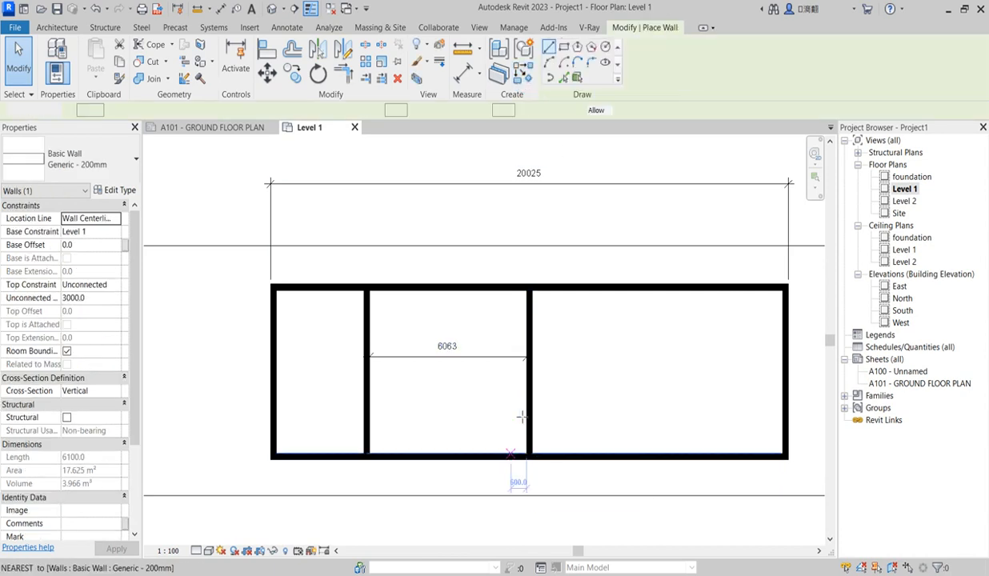
left_click(530, 374)
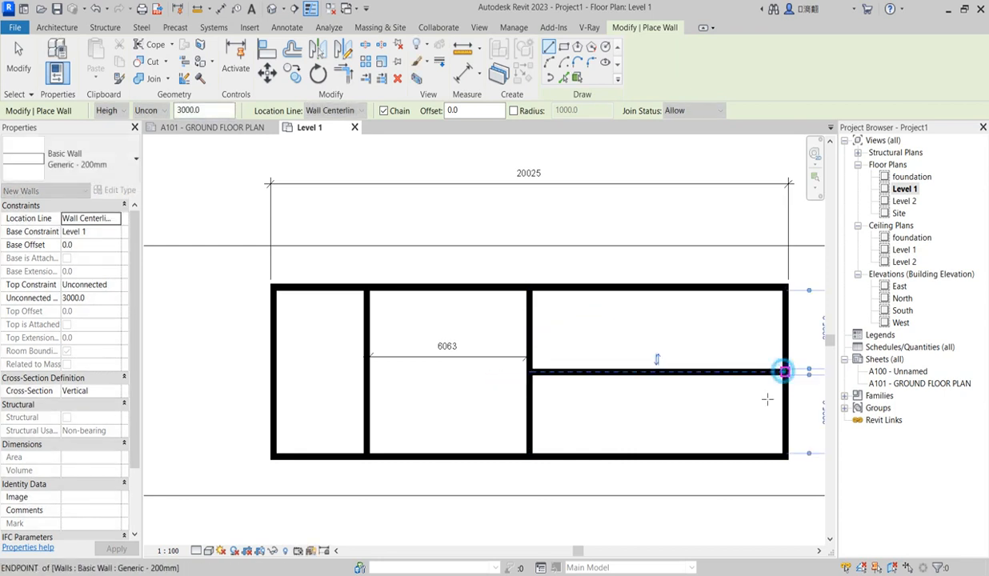
left_click(783, 371)
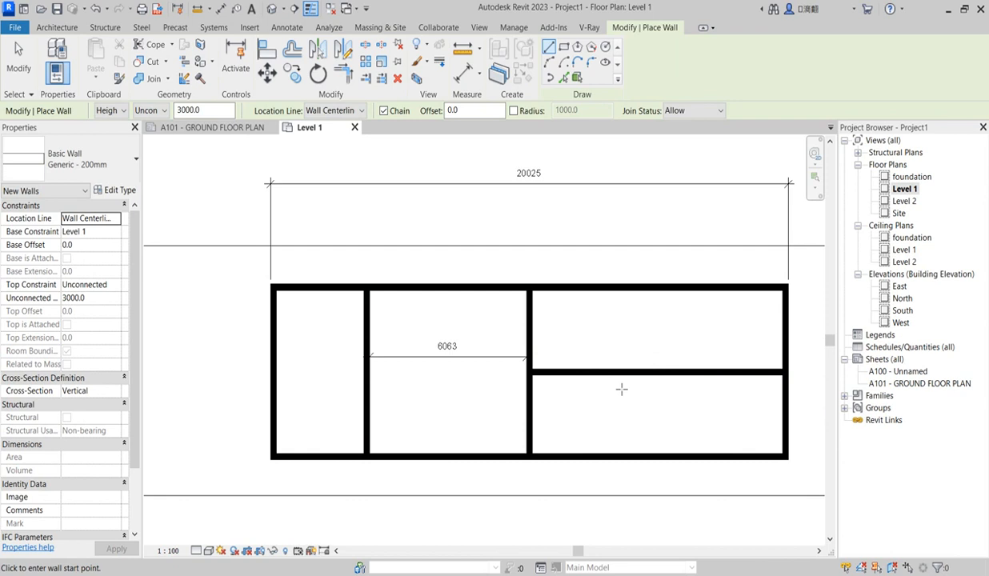
- Draw a vertical wall between the top and bottom exterior walls through the horizontal wall's middle, and a shorter one splitting the upper-right room
left_click(658, 286)
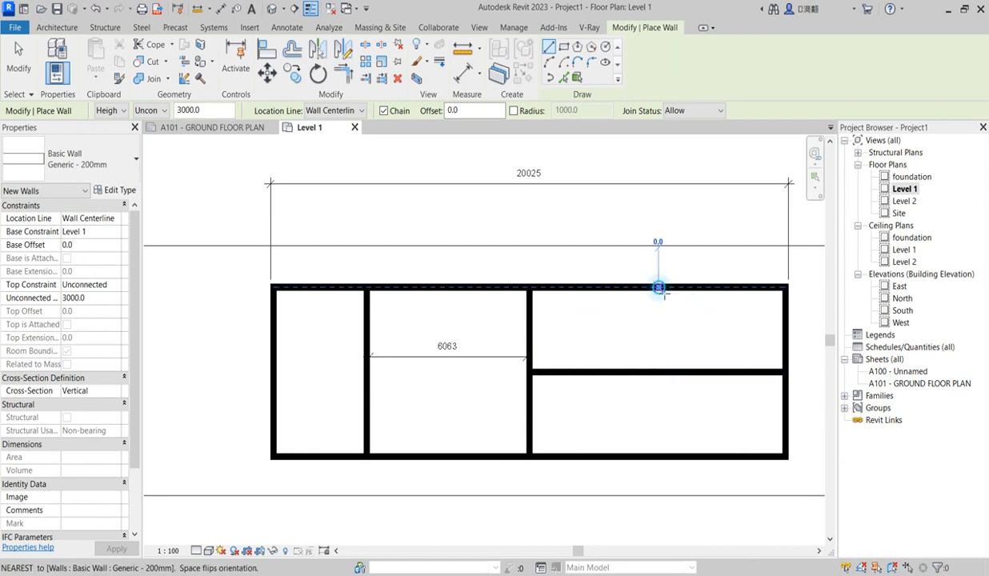
left_click(659, 459)
key("Escape")
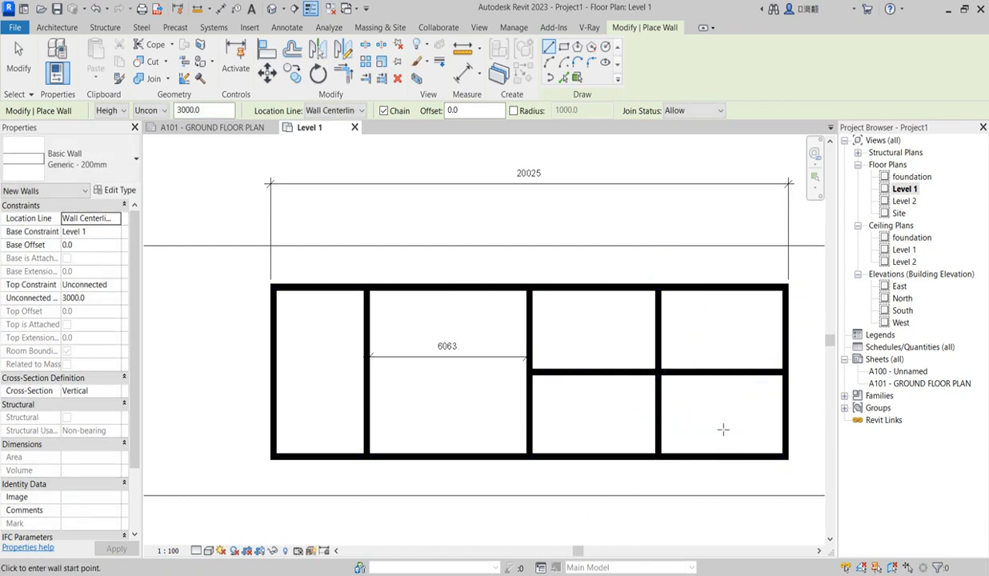
left_click(748, 288)
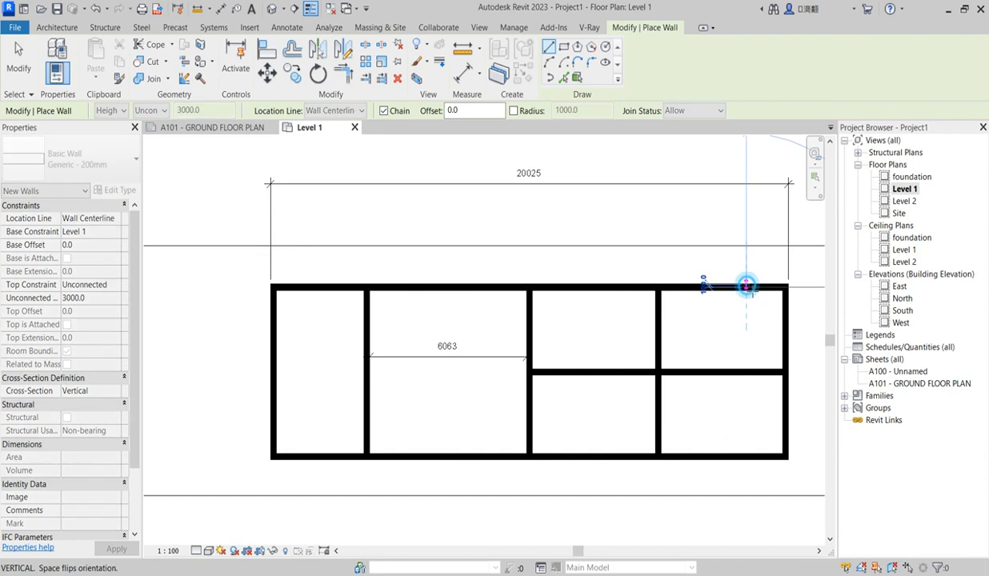
left_click(746, 372)
key("Escape")
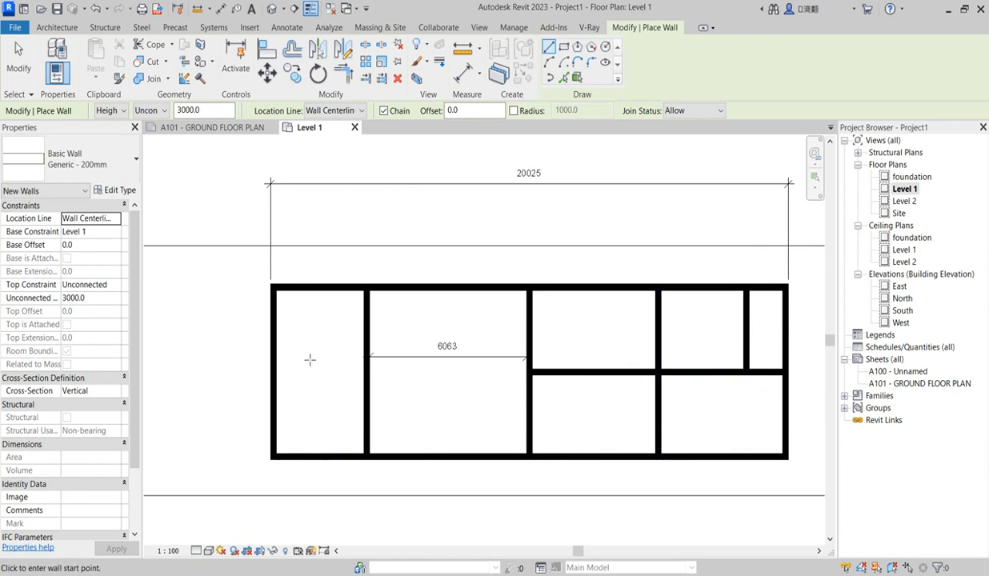
scroll(309, 360, "up", 2)
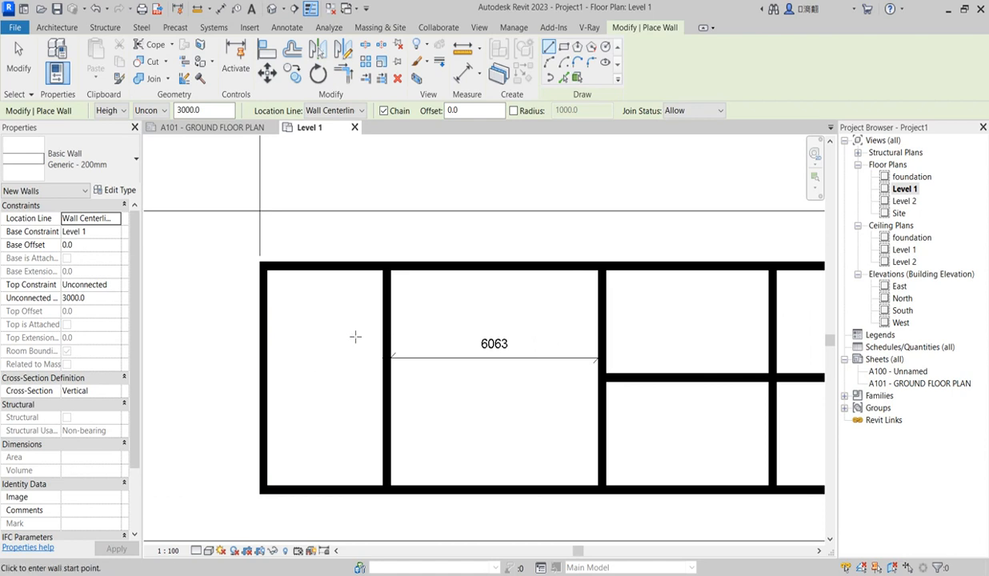
key("Escape")
key("Escape")
scroll(375, 336, "down", 2)
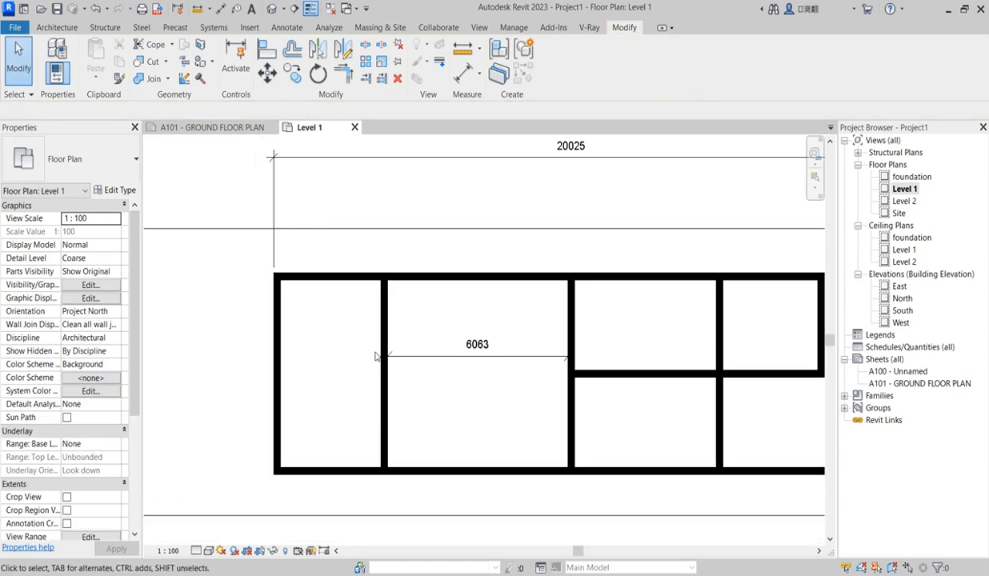
left_click_drag(360, 260, 607, 417)
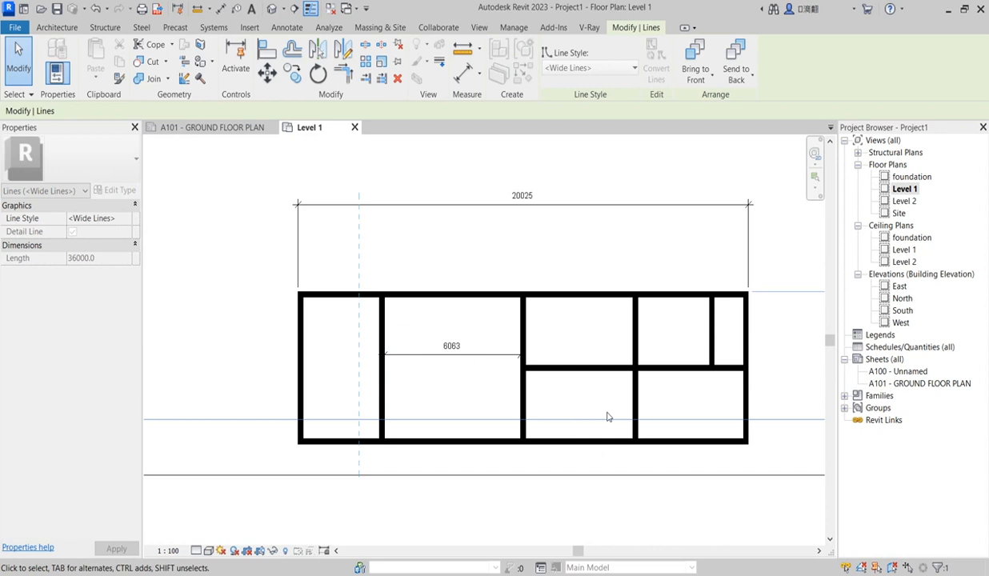
scroll(526, 460, "up", 1)
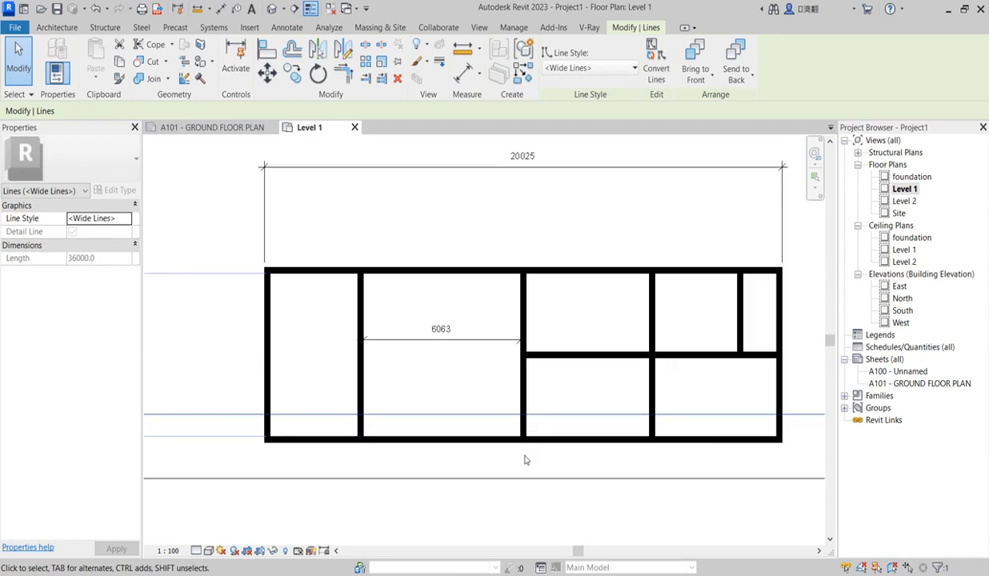
scroll(526, 462, "down", 2)
key("alt")
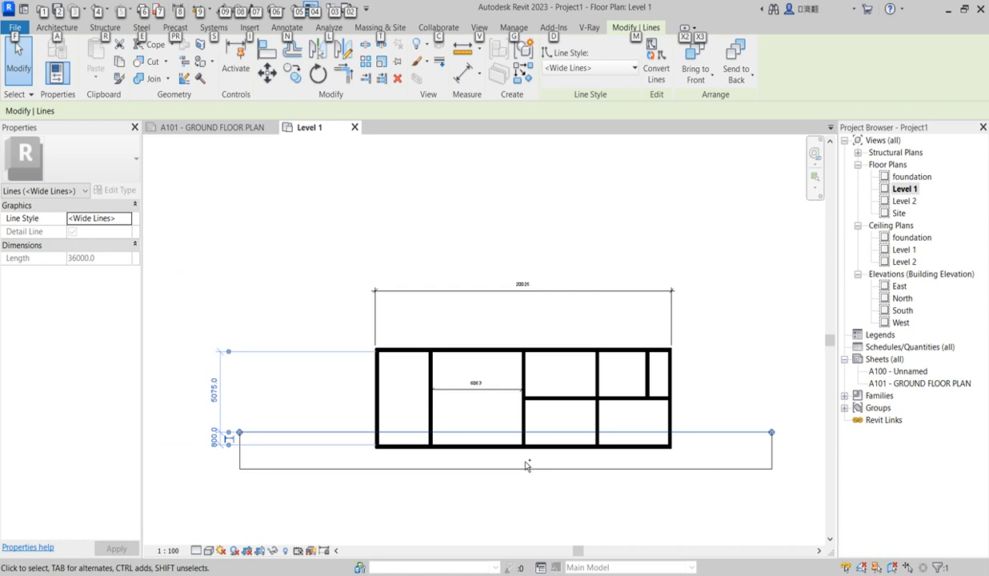
key("ctrl+z")
- Nudge the second partition, the full-depth vertical wall beside it and the short upper-right wall together 500 mm to the left
scroll(526, 466, "up", 1)
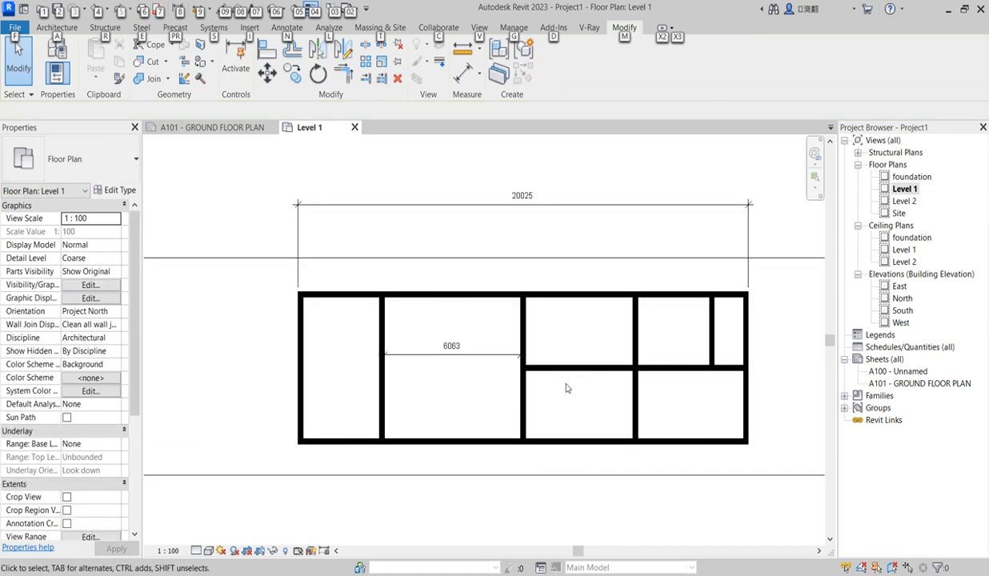
left_click(525, 407)
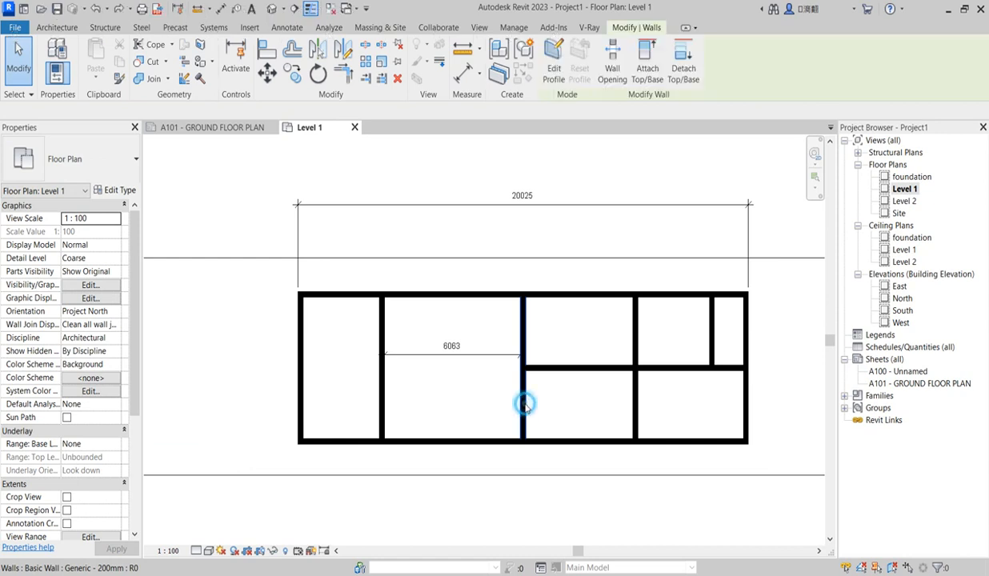
left_click(636, 344, "ctrl")
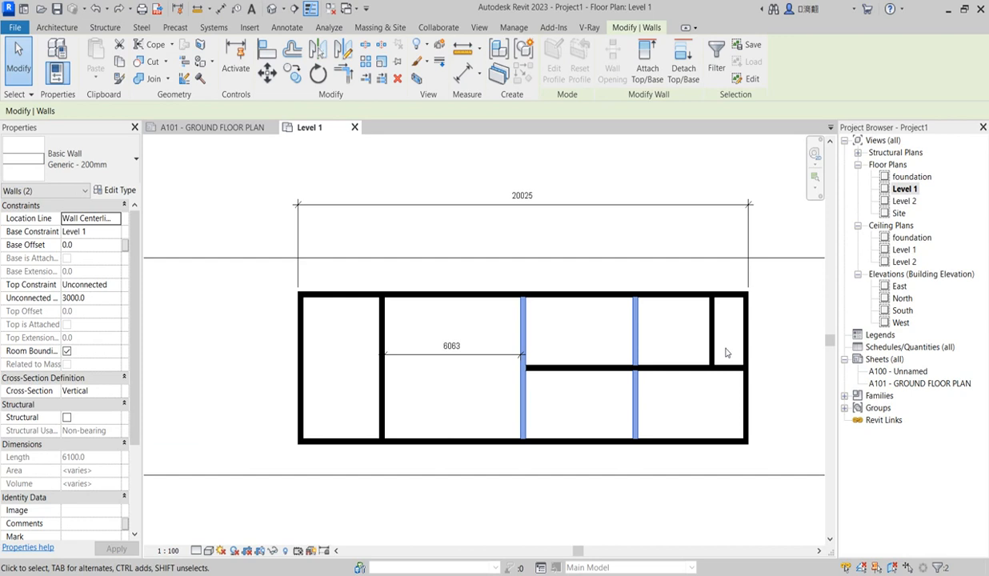
left_click(712, 336, "ctrl")
key("Left")
key("Left")
key("Left")
key("Left")
key("Left")
left_click(710, 423)
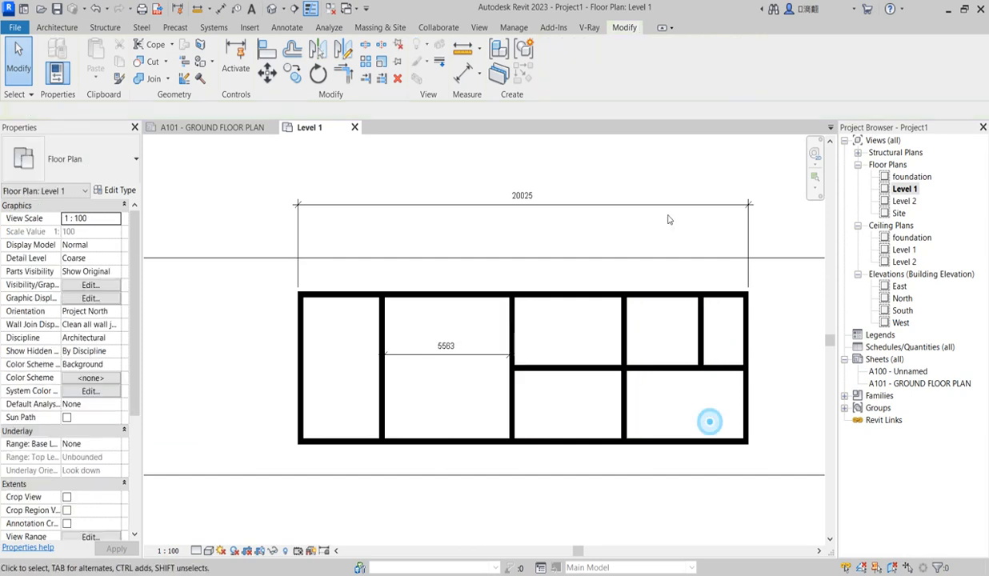
- Place aligned dimensions between the inner wall faces of the two upper rooms next to the large middle room
left_click(461, 75)
scroll(518, 333, "up", 1)
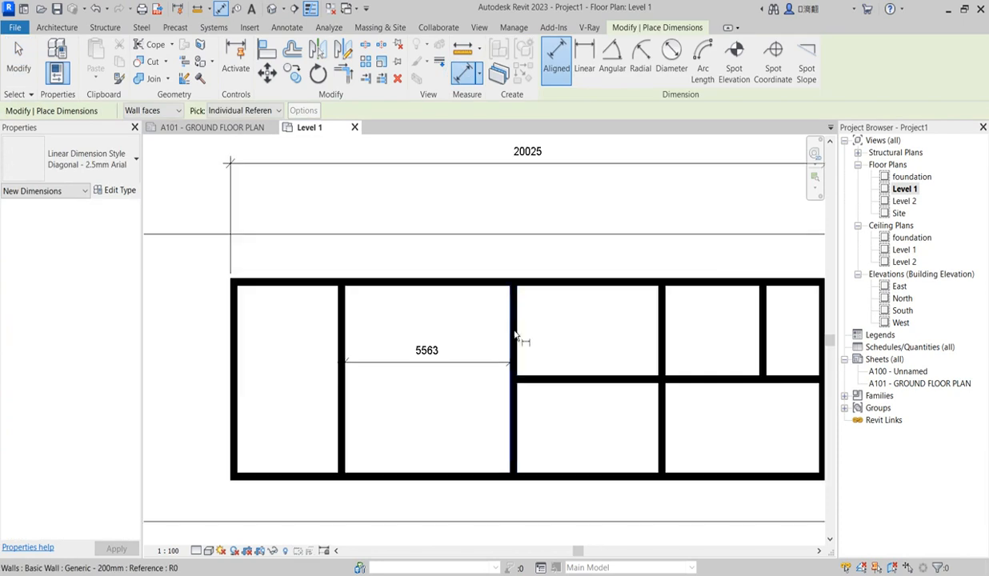
left_click(517, 334)
left_click(654, 327)
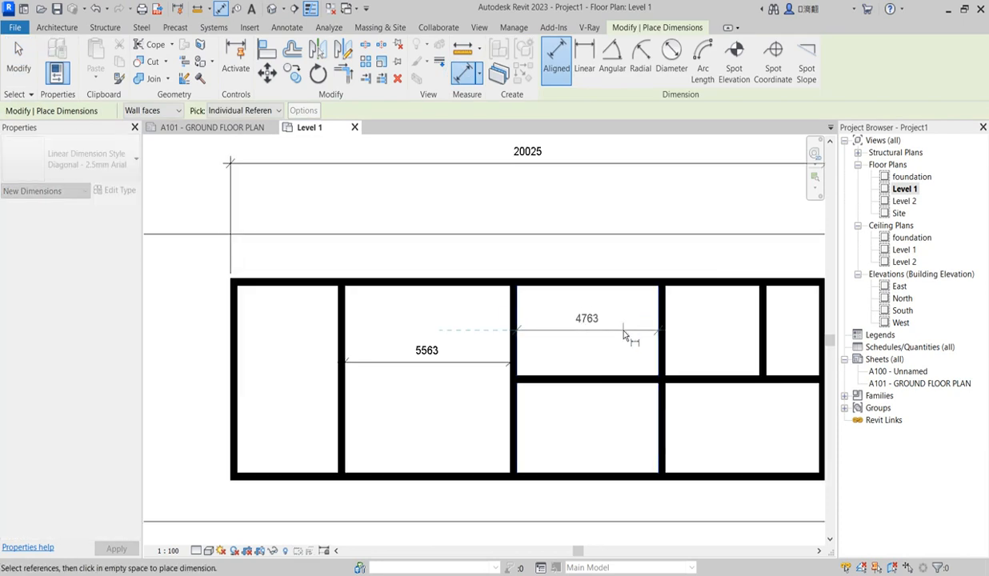
left_click(629, 332)
left_click(668, 358)
left_click(760, 351)
left_click(712, 343)
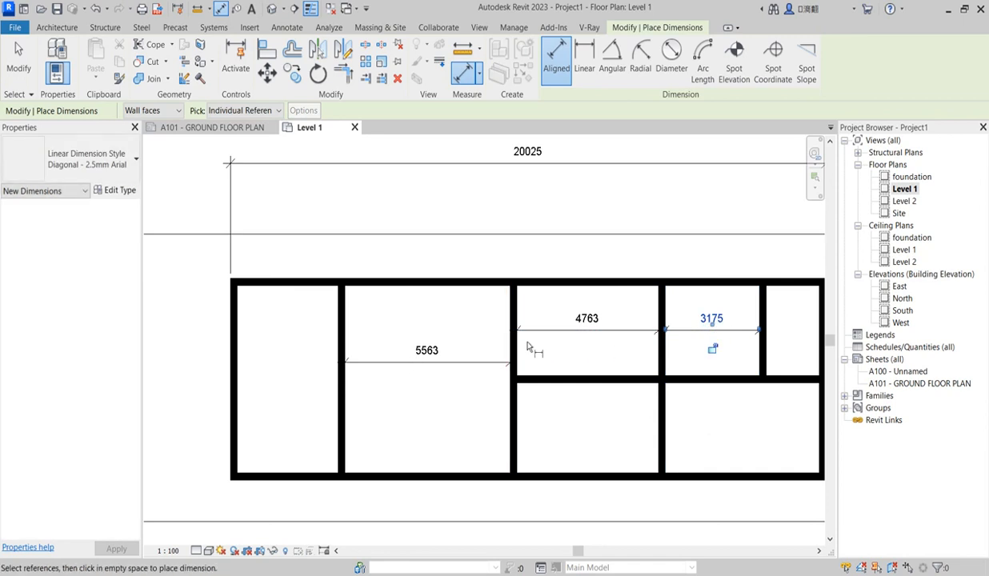
scroll(465, 384, "up", 2)
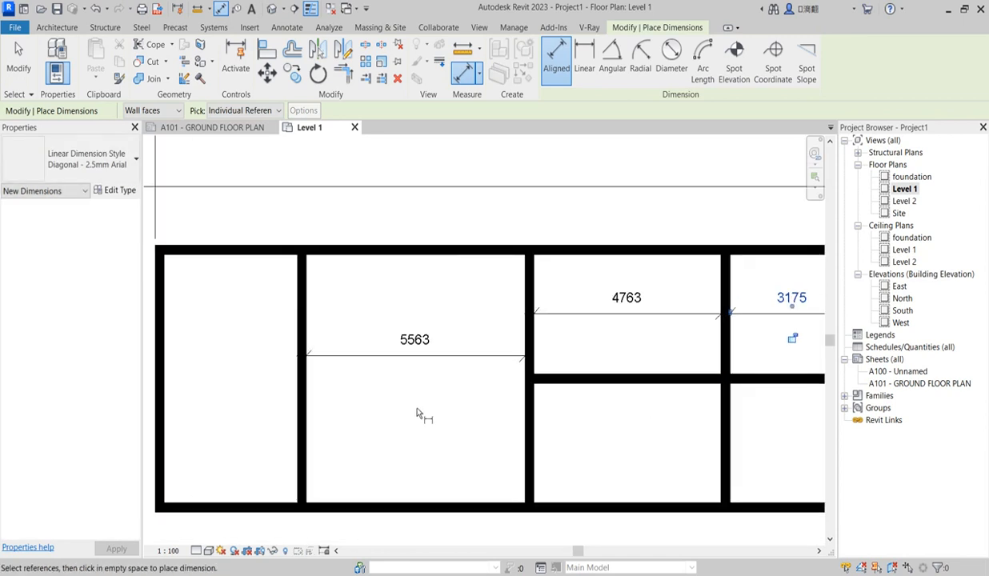
scroll(617, 347, "down", 3)
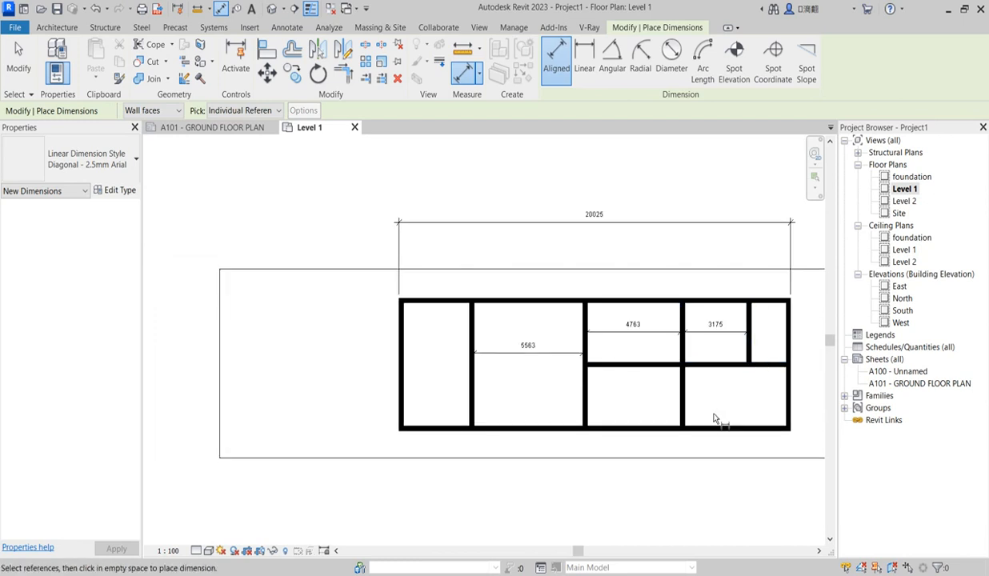
key("Escape")
key("Escape")
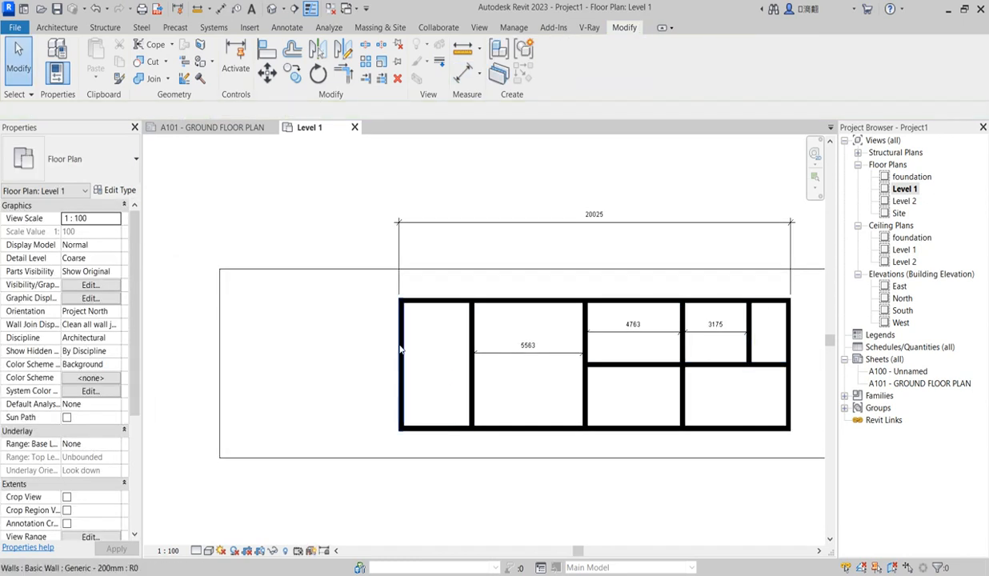
- Set the clear distance between the left exterior wall and the first partition to 2300 mm
scroll(472, 385, "up", 1)
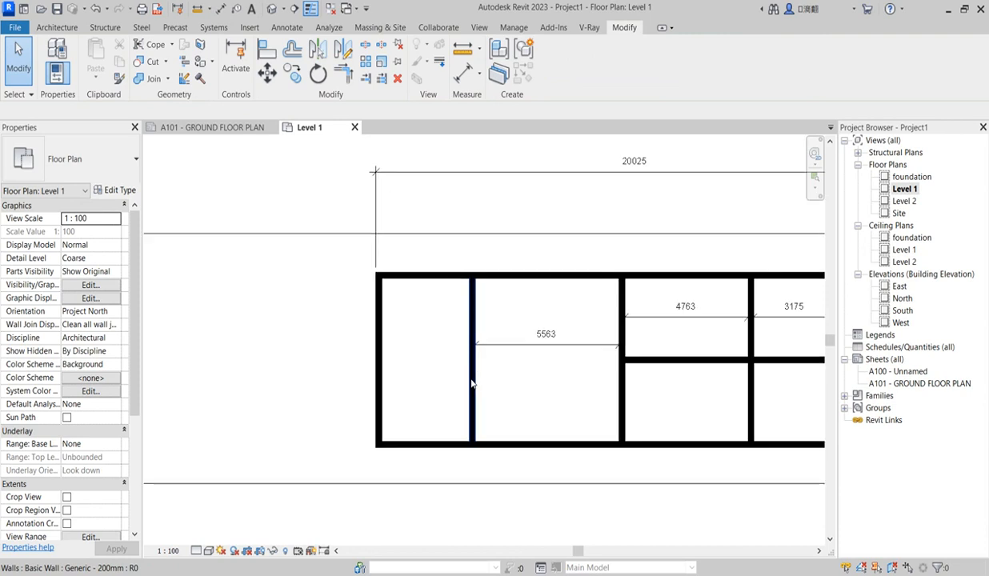
left_click(471, 379)
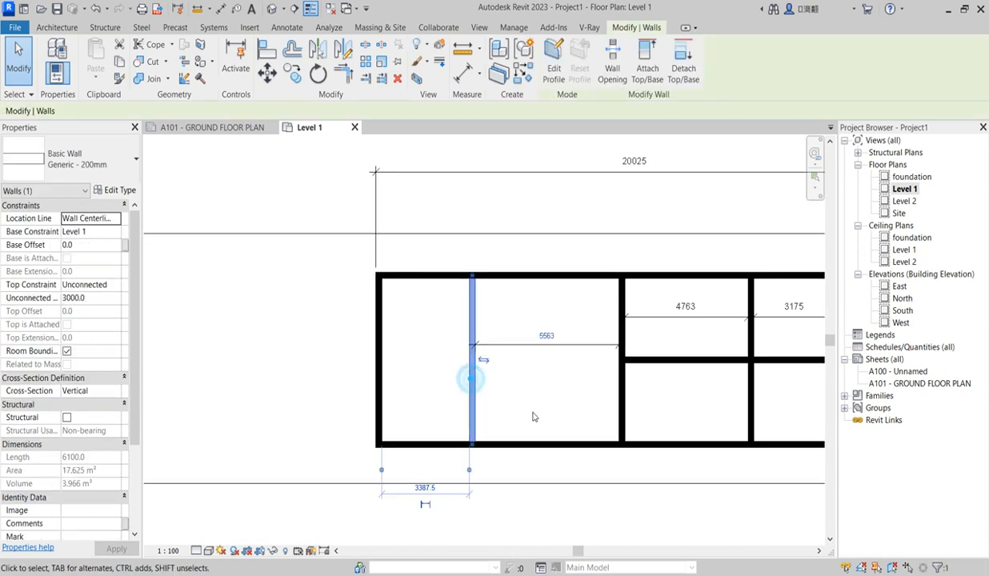
left_click(425, 489)
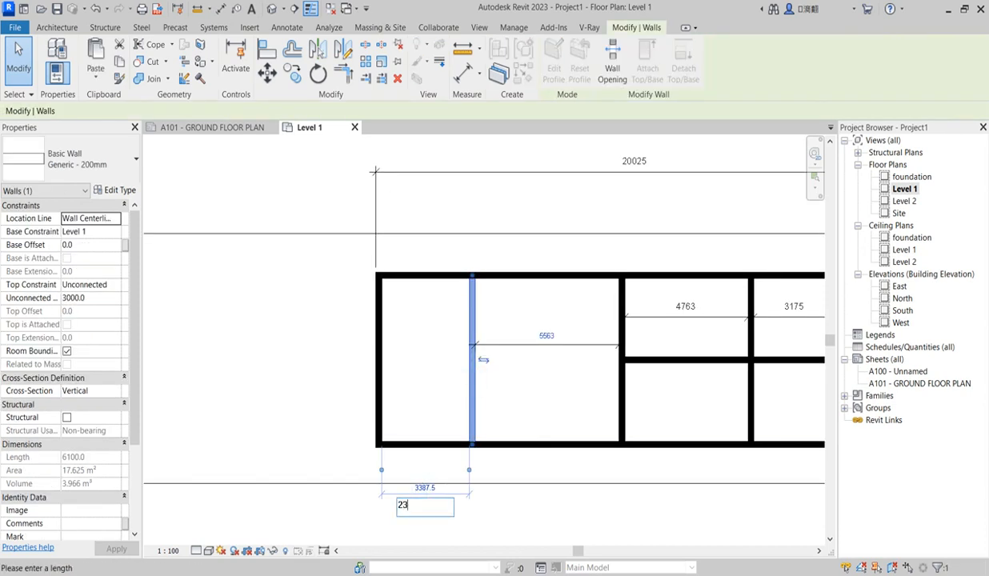
key("Return")
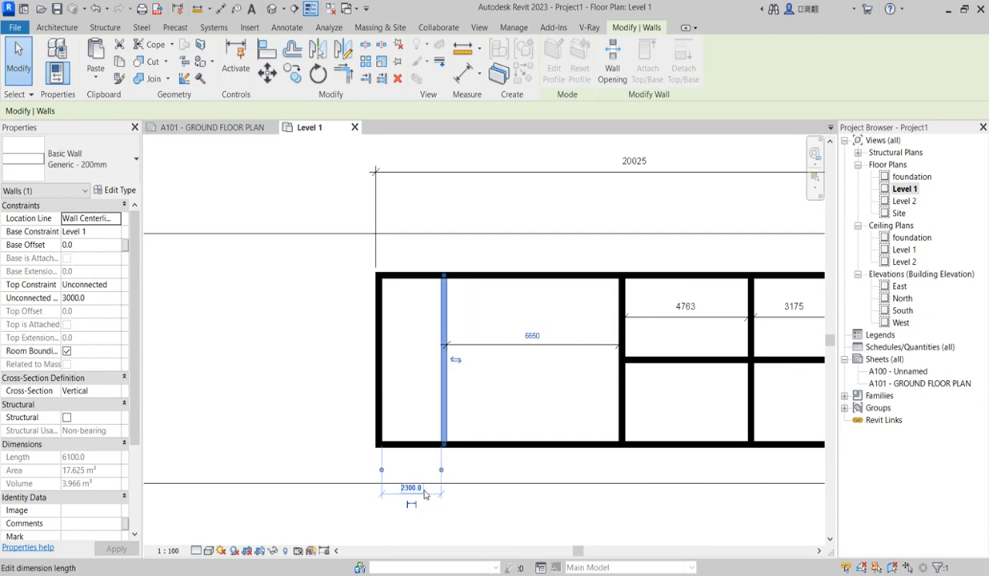
left_click(537, 397)
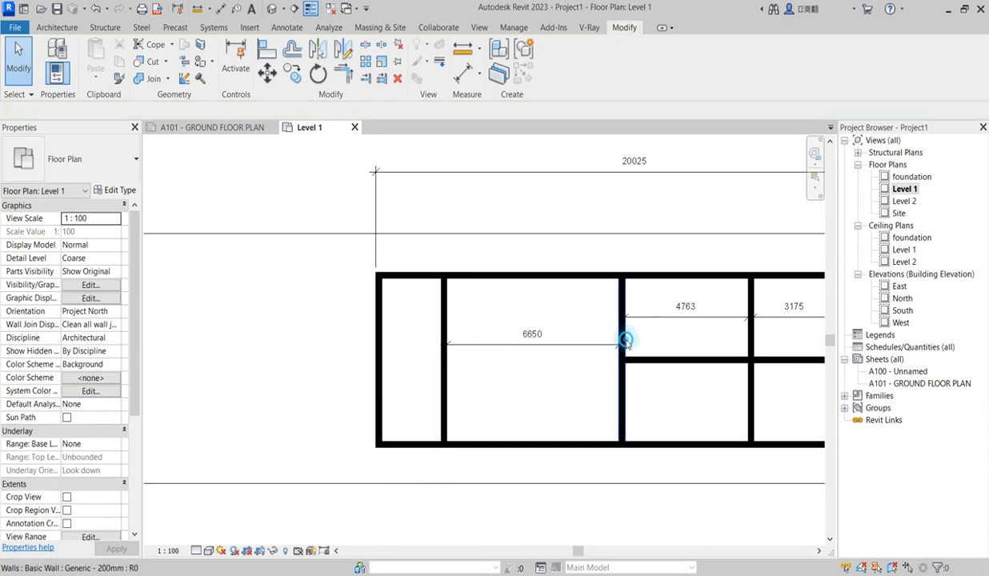
- Move the second partition by setting the middle room's width dimension to 6000 mm
left_click(626, 341)
left_click(533, 335)
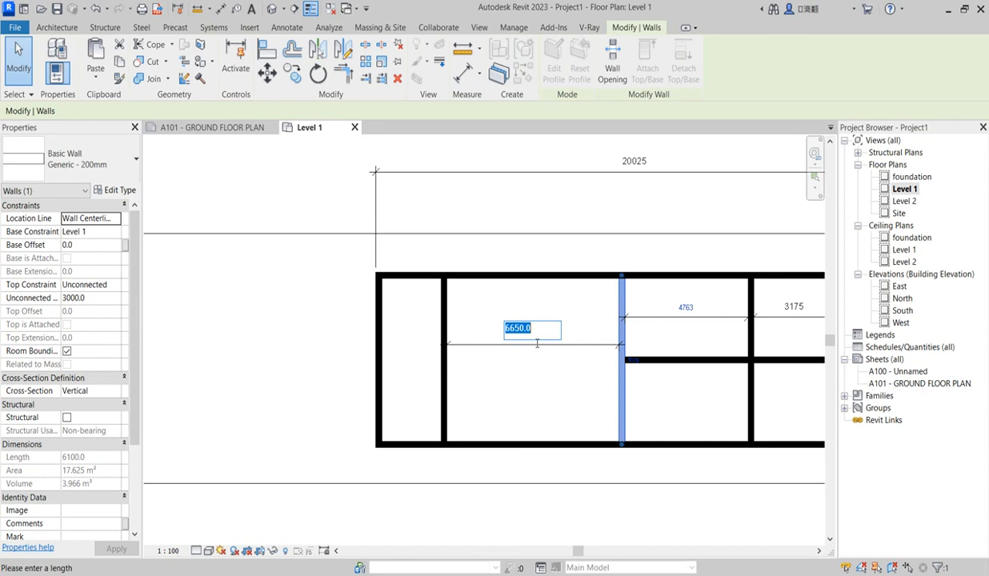
key("Return")
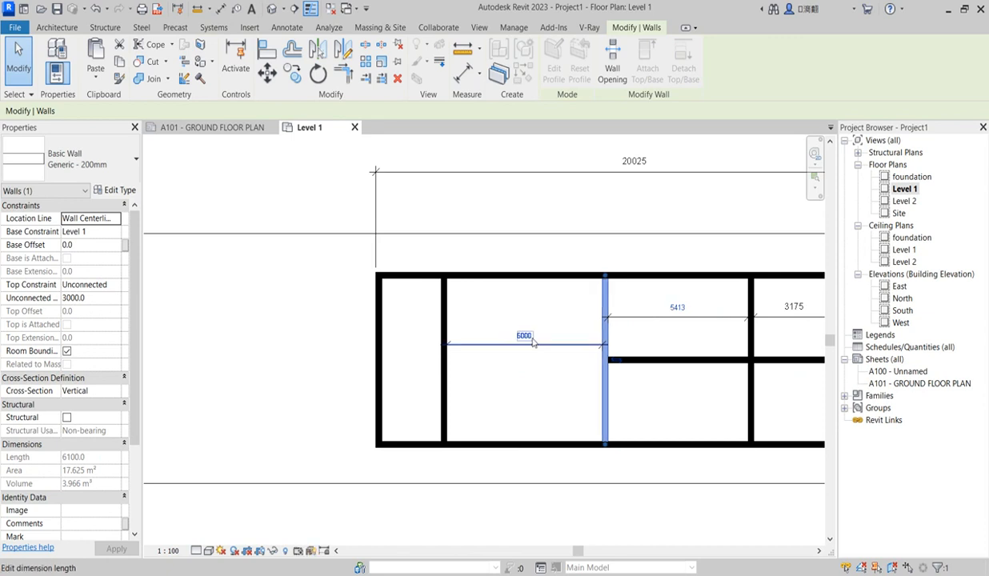
- Move the third full-depth partition by setting the adjoining upper room's width dimension to 5400 mm
scroll(641, 374, "down", 2)
left_click(720, 392)
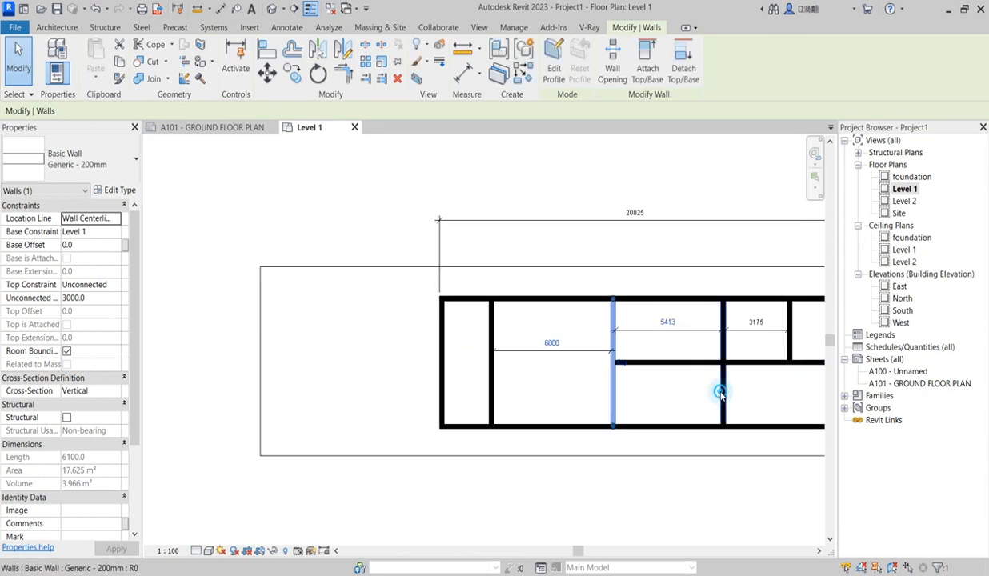
left_click(674, 322)
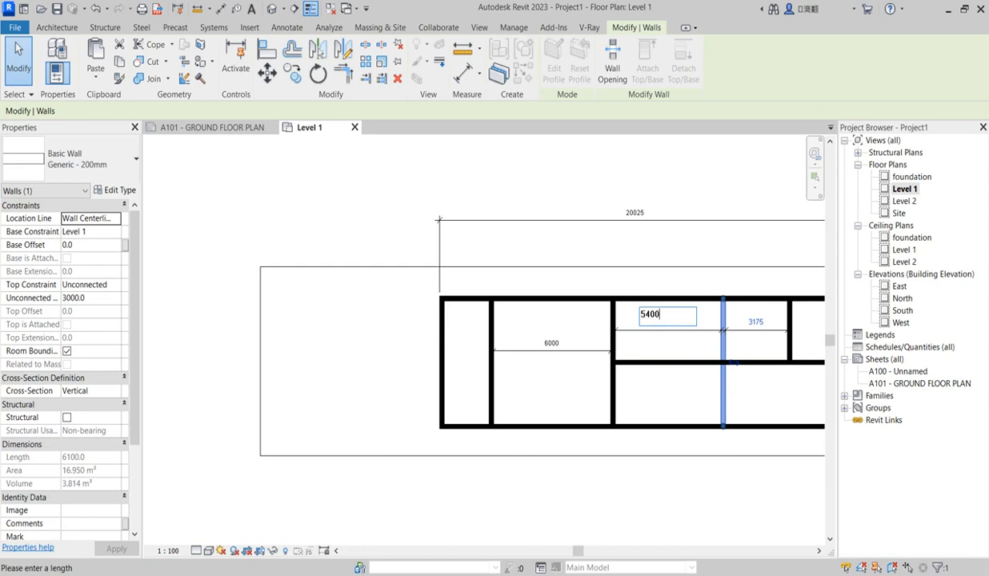
key("Return")
scroll(678, 361, "down", 3)
scroll(677, 361, "up", 2)
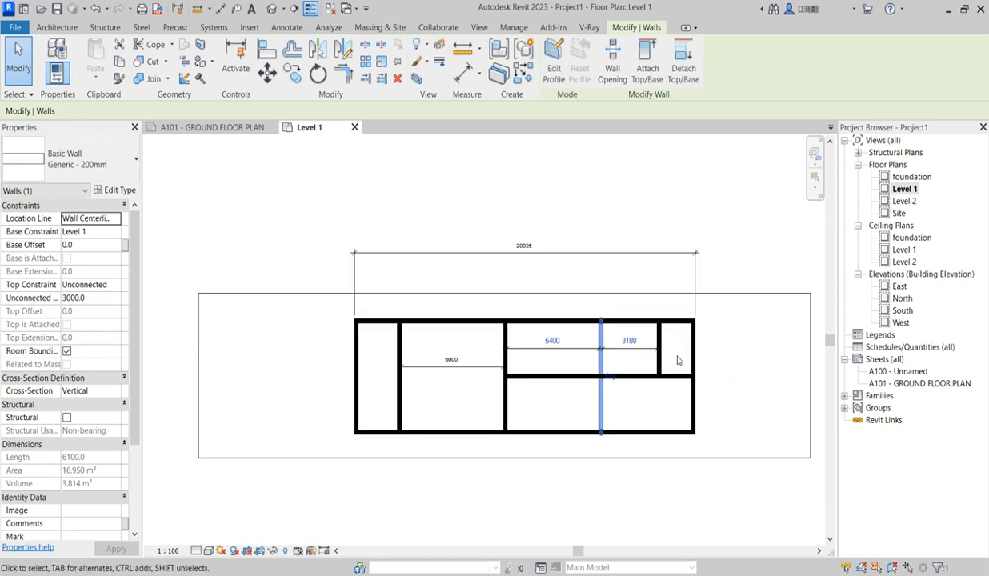
- Move the short upper partition by setting the width of the room beside the 5400 mm room to 3200 mm
scroll(677, 361, "up", 1)
left_click(658, 340)
left_click(619, 336)
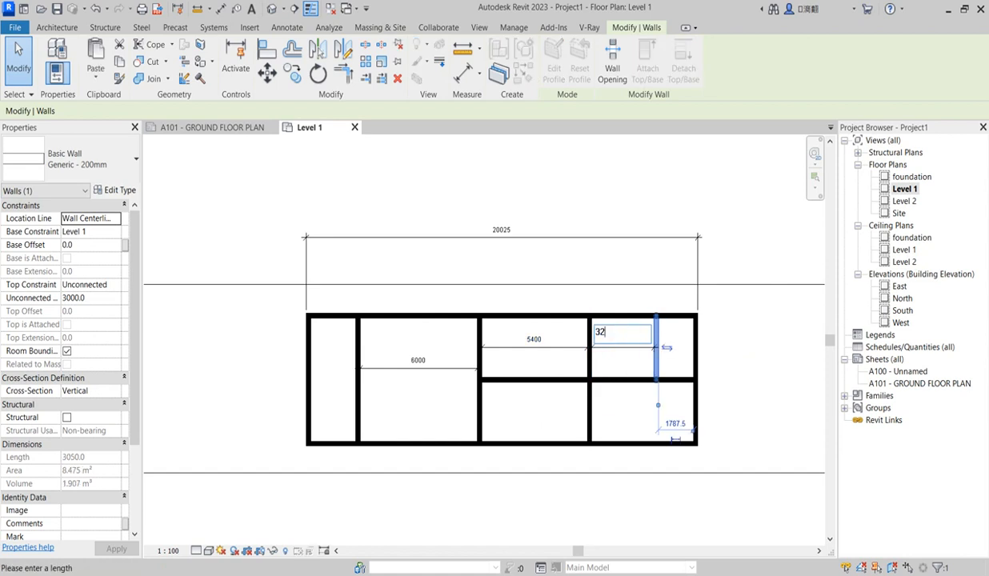
key("Return")
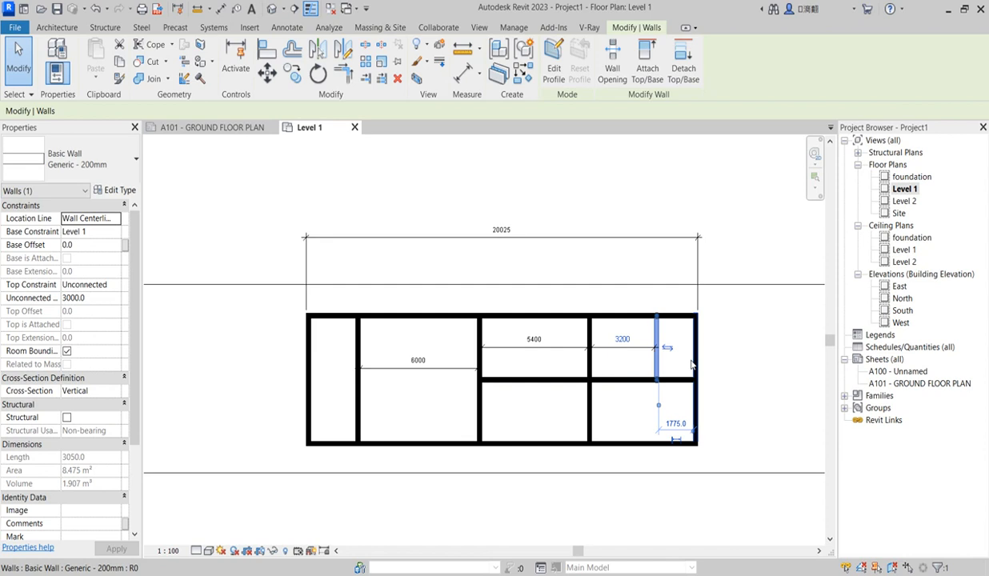
- Move the right exterior wall by setting its clear distance from the short upper partition to 1700 mm
left_click(697, 356)
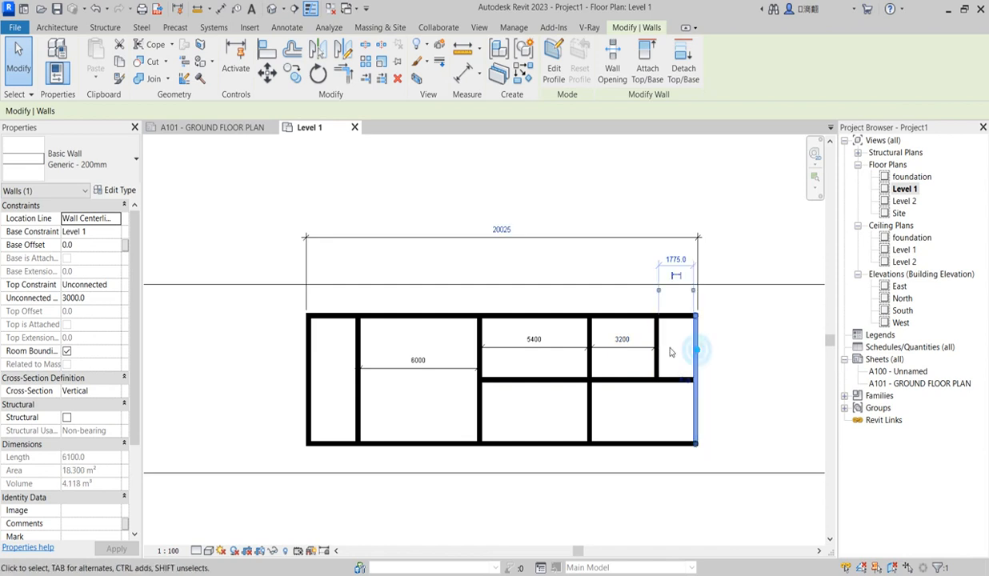
scroll(677, 261, "up", 1)
left_click(677, 261)
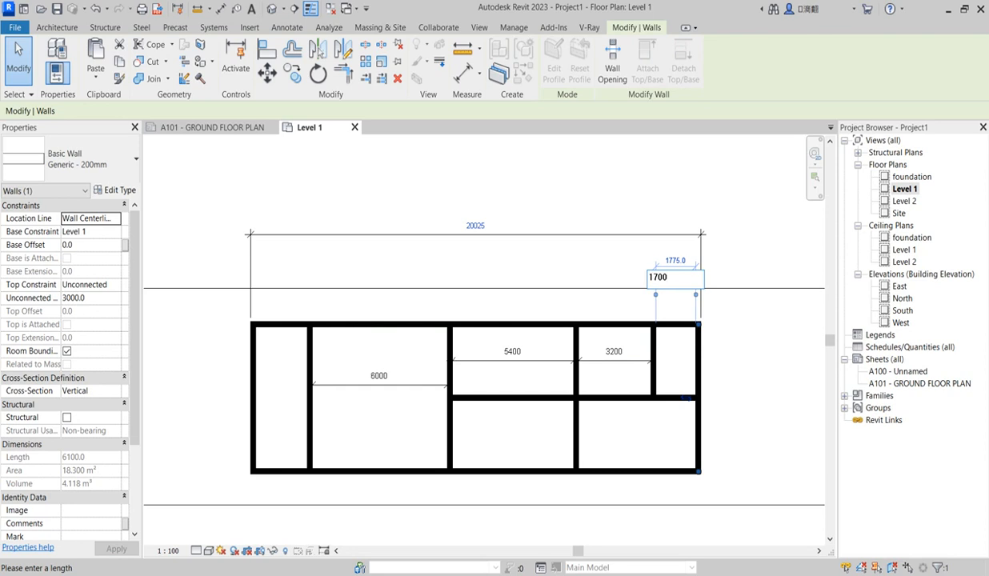
type("1700")
key("Return")
key("Escape")
scroll(379, 446, "down", 1)
scroll(338, 436, "up", 3)
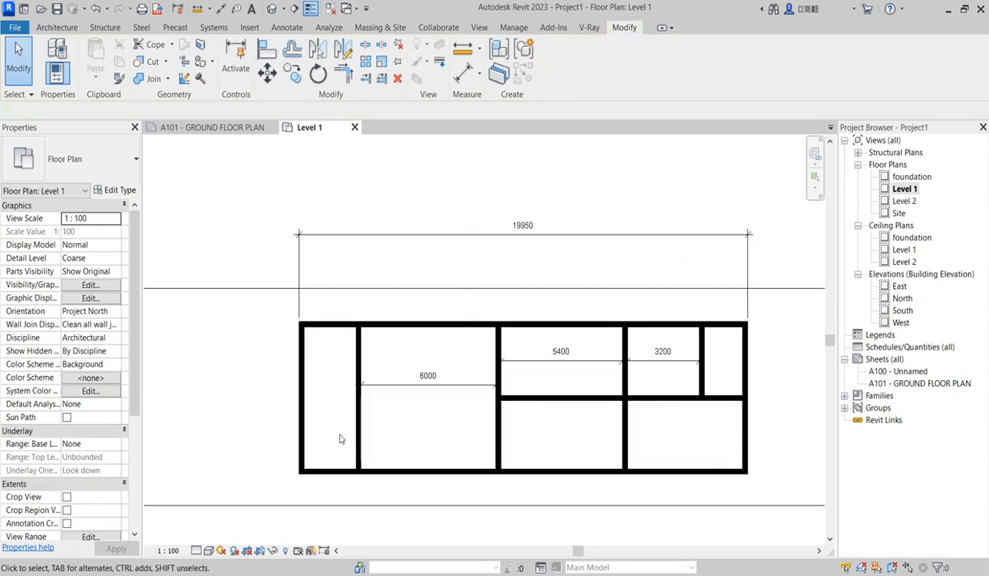
- Place aligned dimensions for the far-left room's width and the large middle room's depth between the inner wall faces
left_click(464, 76)
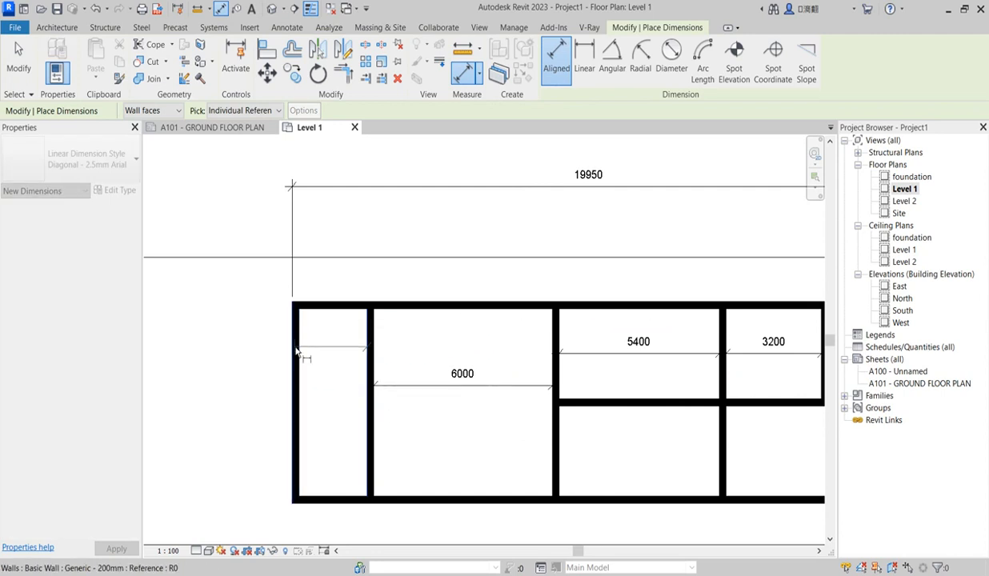
left_click(320, 346)
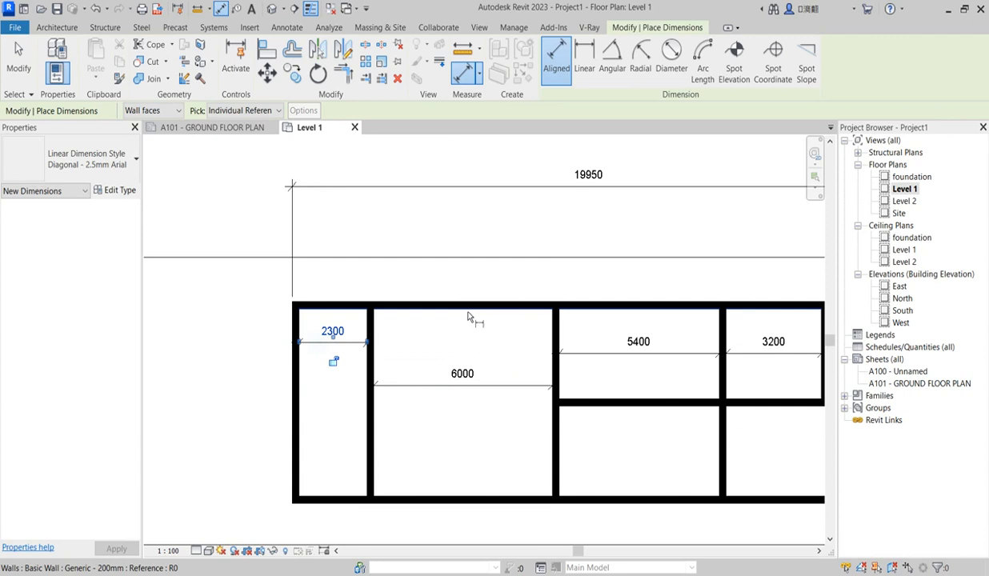
left_click(470, 308)
left_click(476, 498)
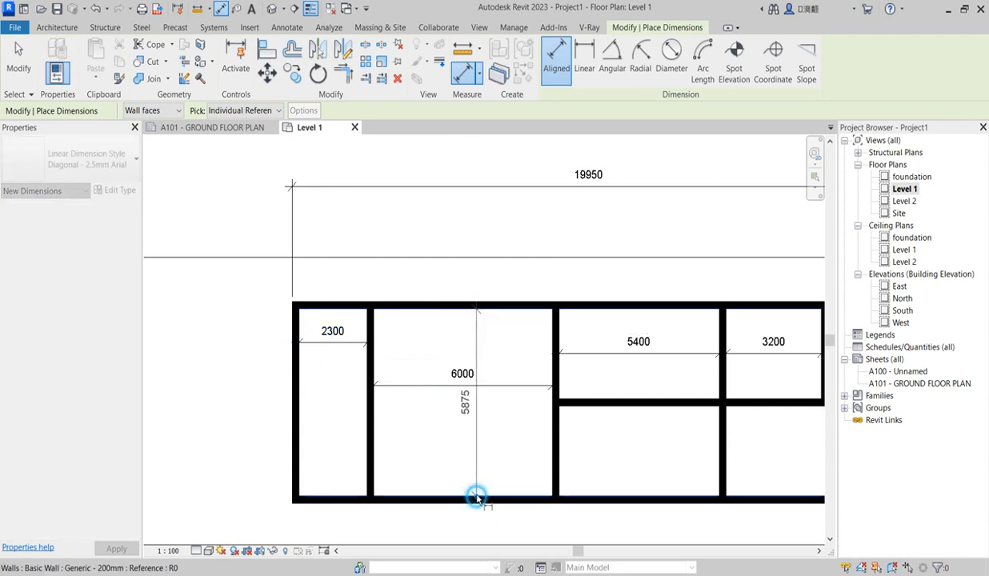
left_click(510, 442)
right_click(433, 422)
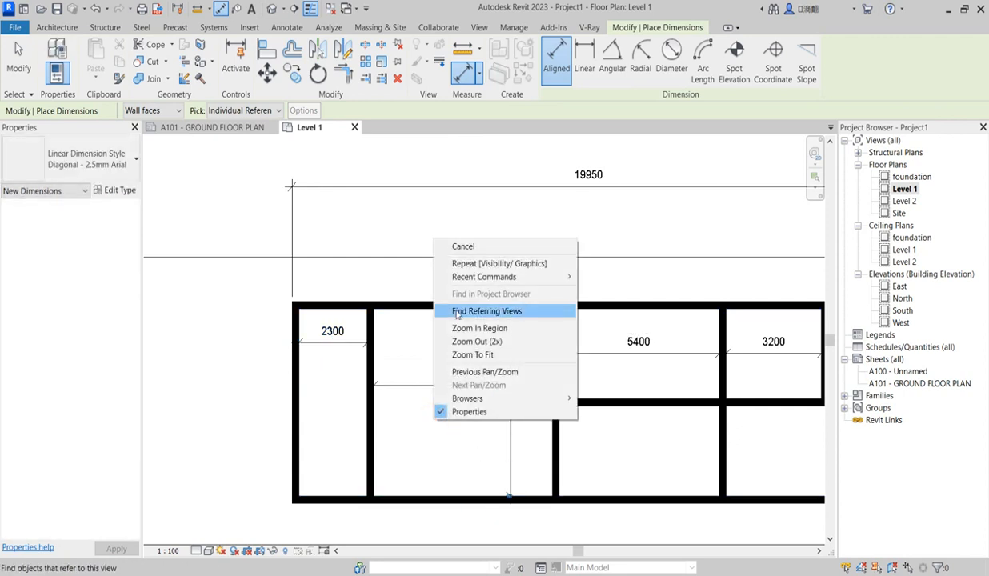
left_click(474, 242)
right_click(463, 236)
left_click(506, 242)
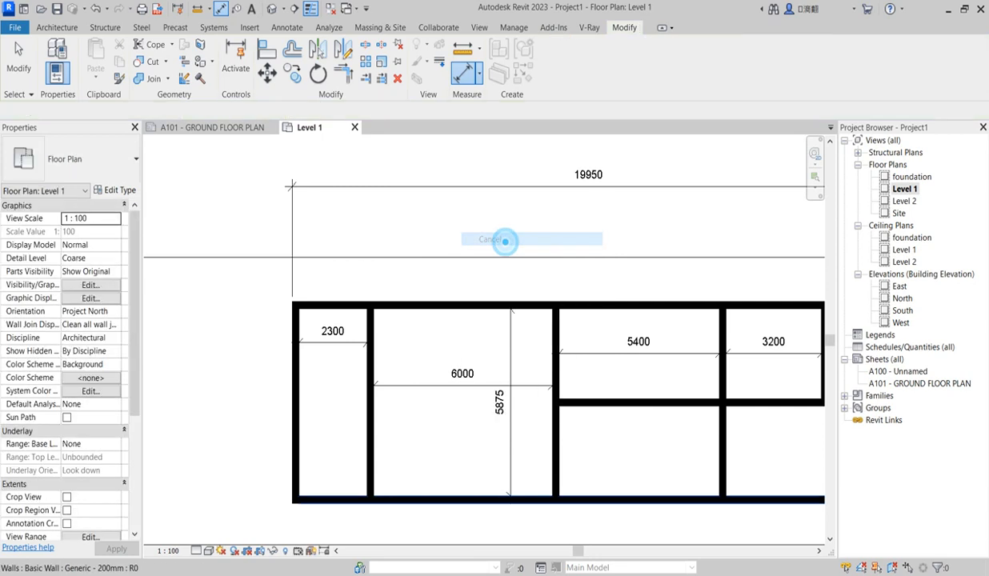
- Move the lower exterior wall by setting the large middle room's depth to 6000 mm
left_click(468, 500)
left_click(502, 402)
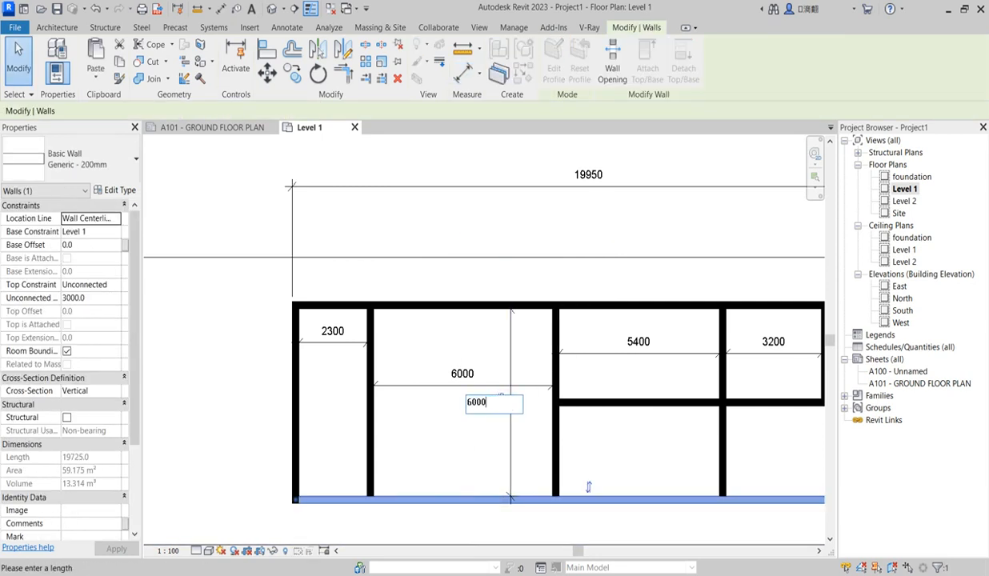
type("6000")
key("Return")
left_click(416, 444)
scroll(442, 448, "down", 3)
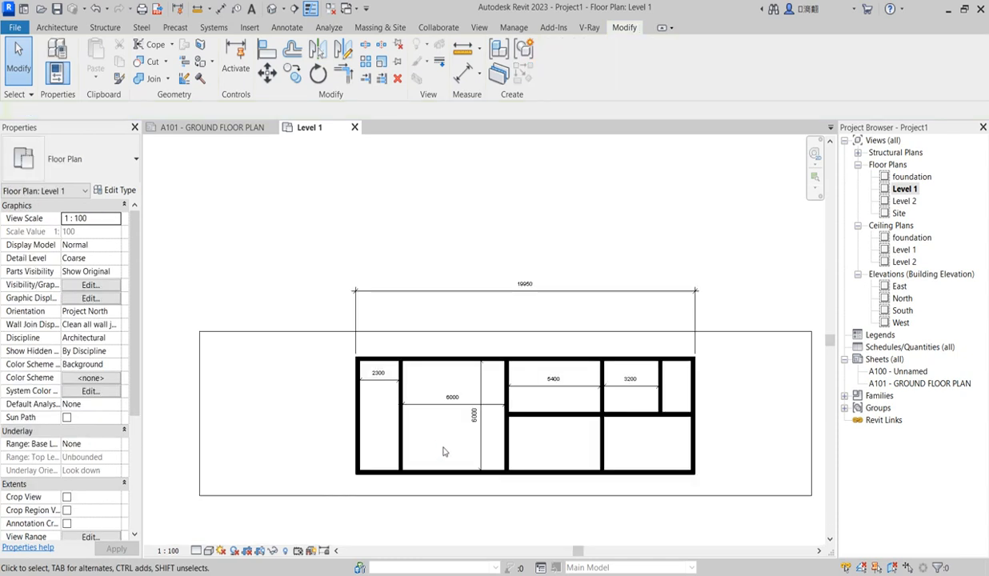
scroll(365, 481, "up", 2)
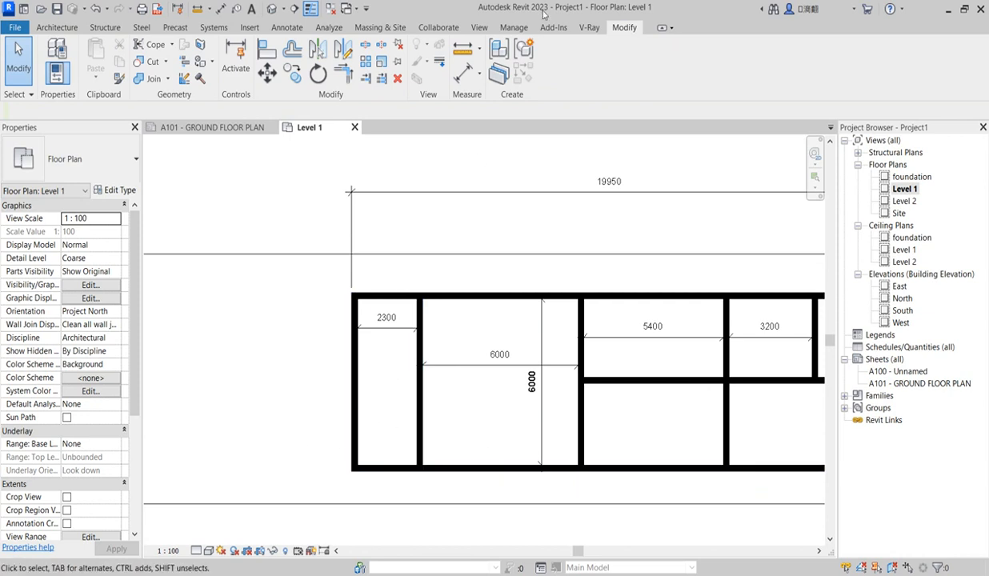
- Draw two 200 mm generic cross walls between the left exterior wall and the first partition, about 2300 mm apart clear
left_click(418, 400)
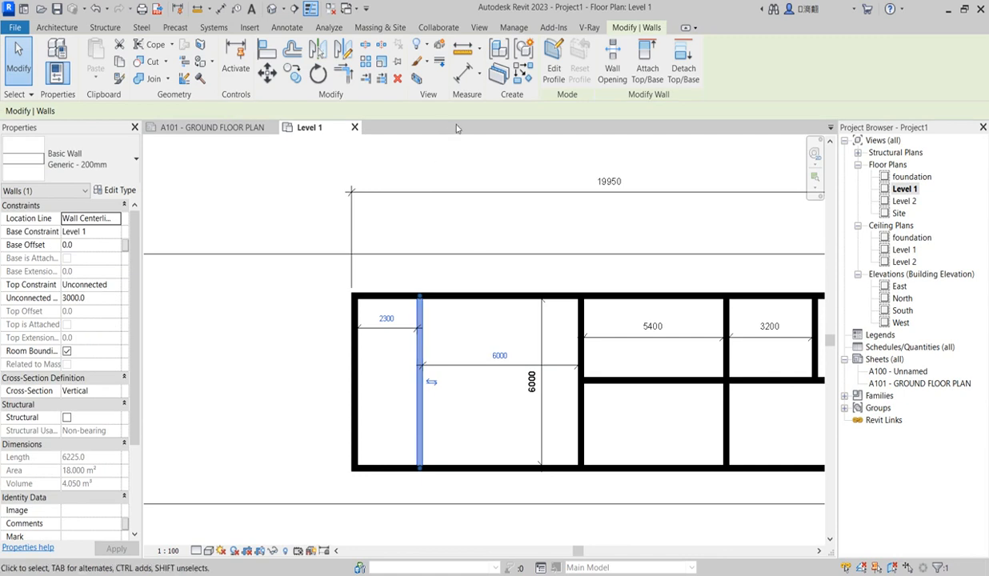
left_click(523, 73)
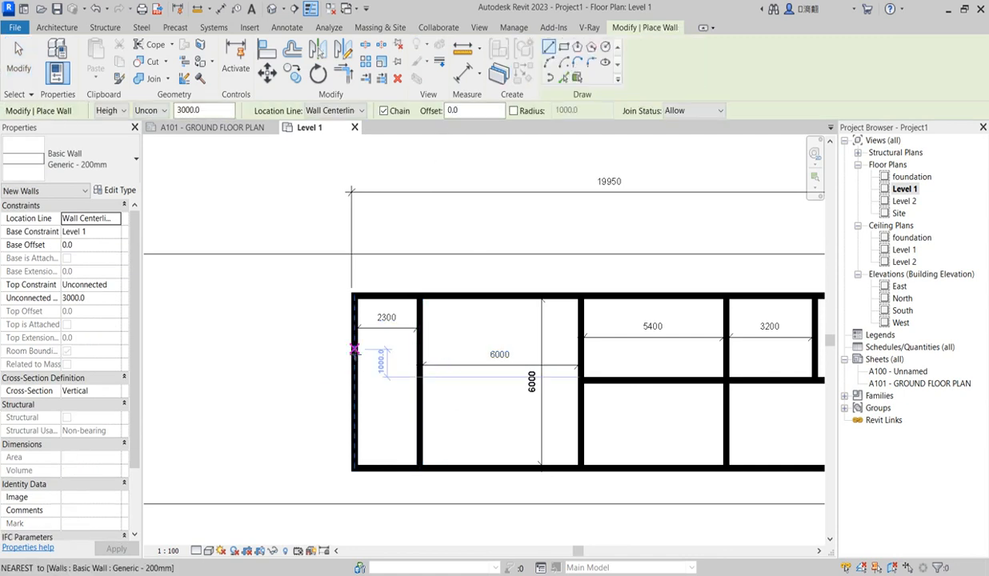
left_click(353, 349)
left_click(420, 350)
key("Escape")
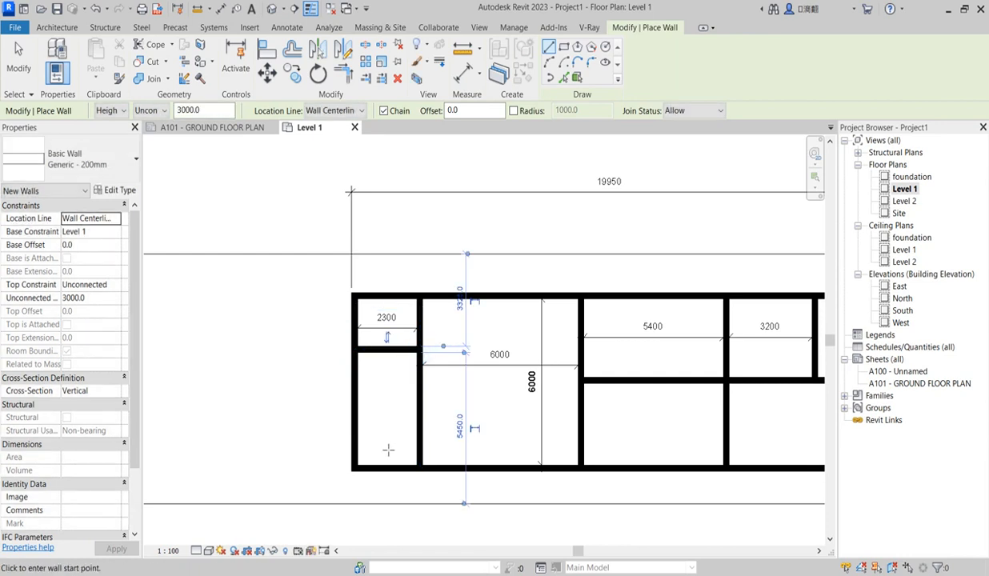
left_click(354, 419)
left_click(420, 418)
key("Escape")
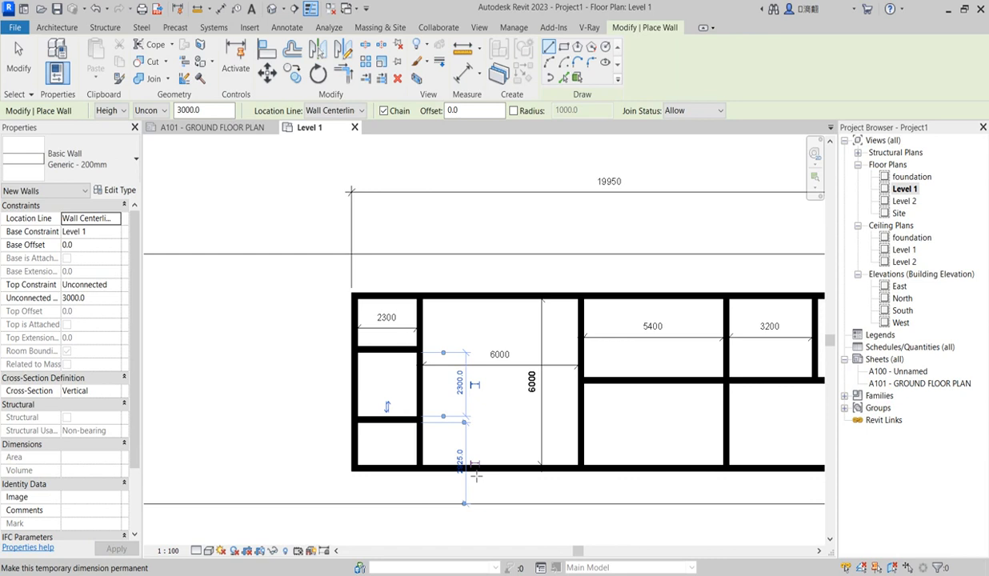
key("Escape")
scroll(381, 441, "up", 3)
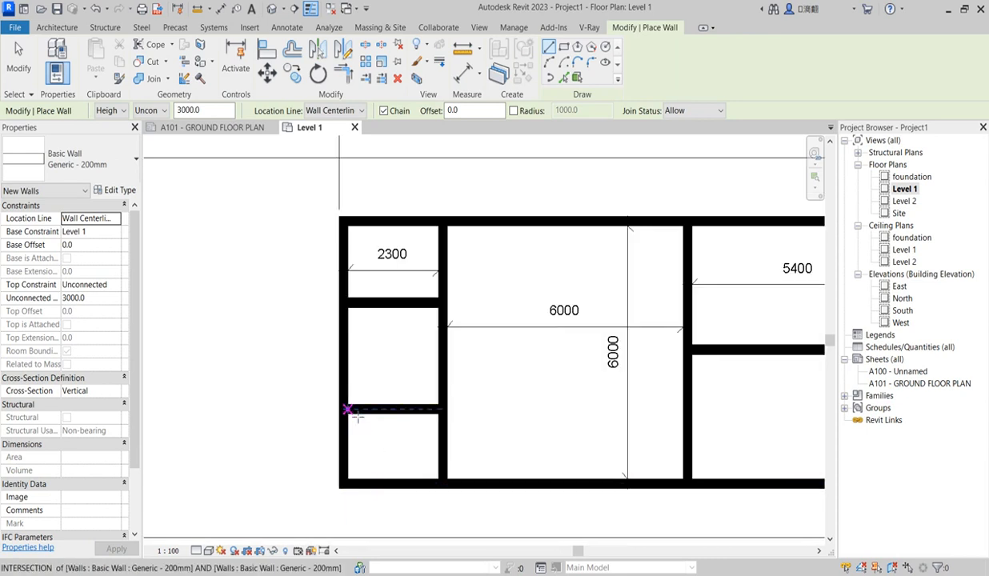
scroll(358, 445, "down", 2)
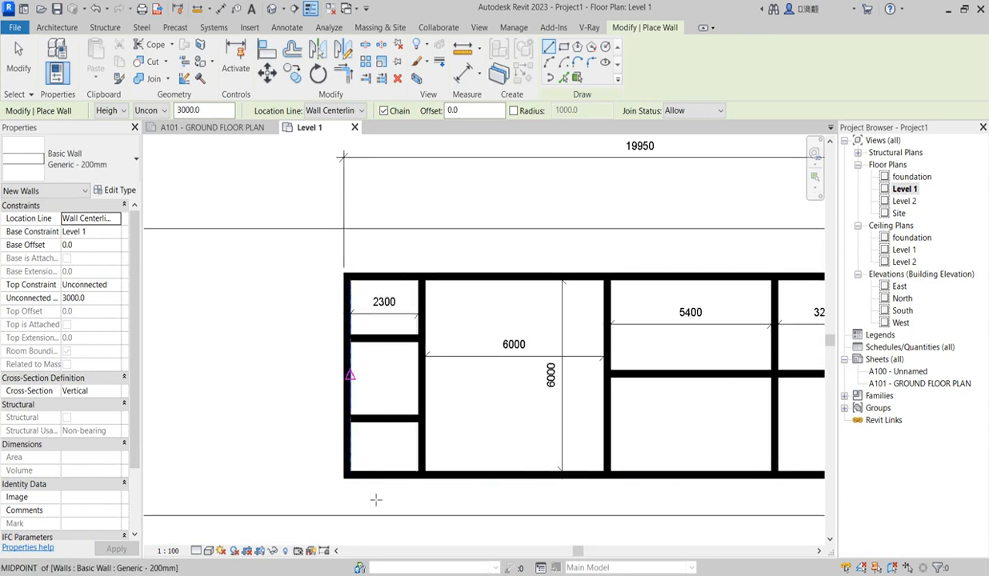
key("Escape")
- Shorten the lower exterior wall to the first partition and the left exterior wall to the lower cross wall, leaving a recessed corner
left_click(350, 476)
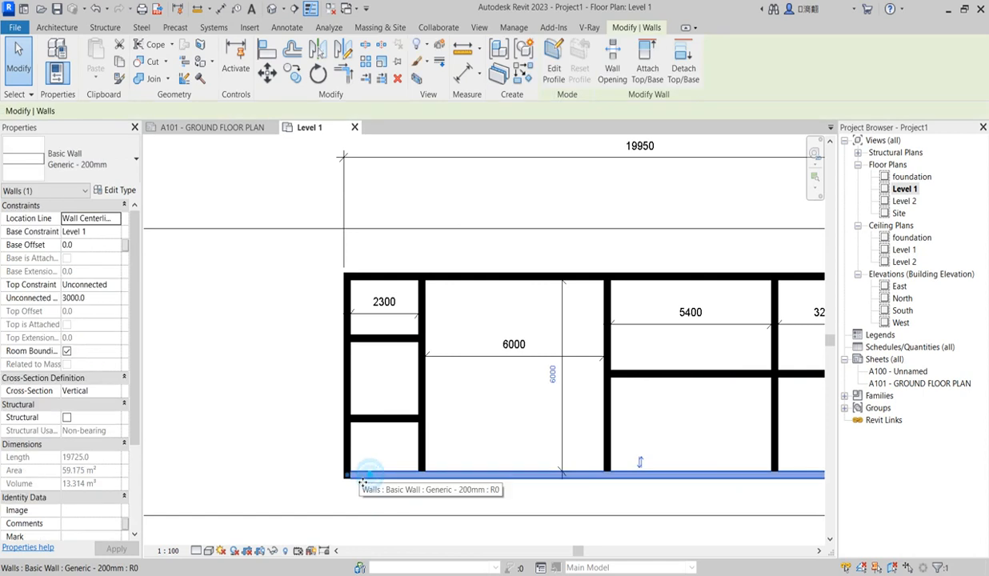
left_click_drag(350, 478, 421, 474)
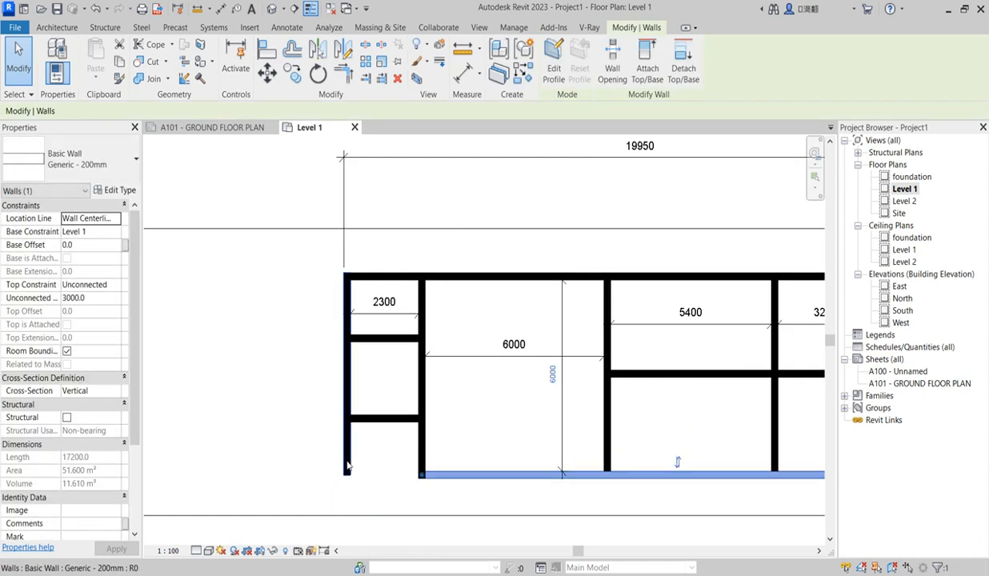
left_click(348, 471)
left_click_drag(348, 477, 349, 416)
left_click(367, 453)
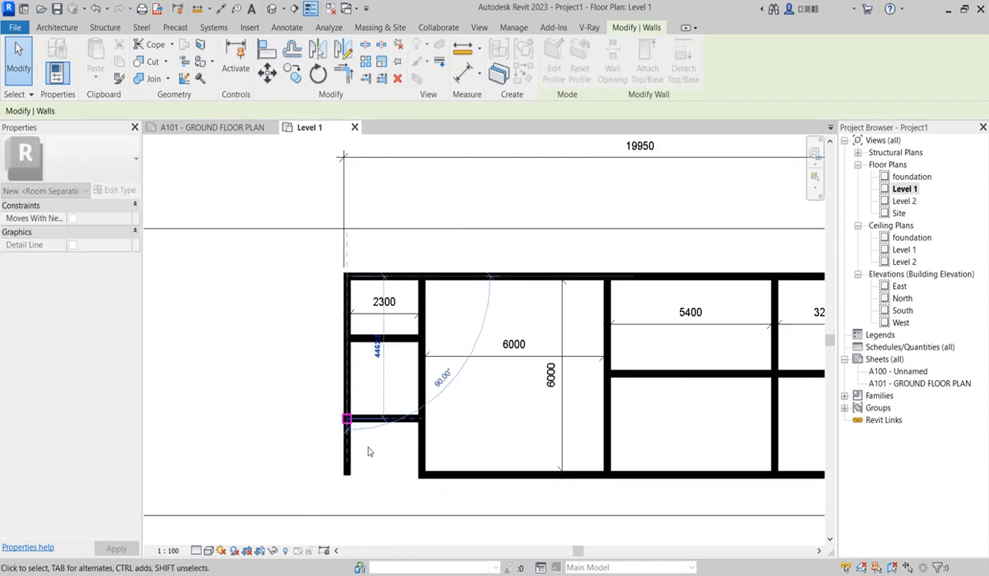
scroll(376, 456, "down", 4)
scroll(424, 452, "up", 2)
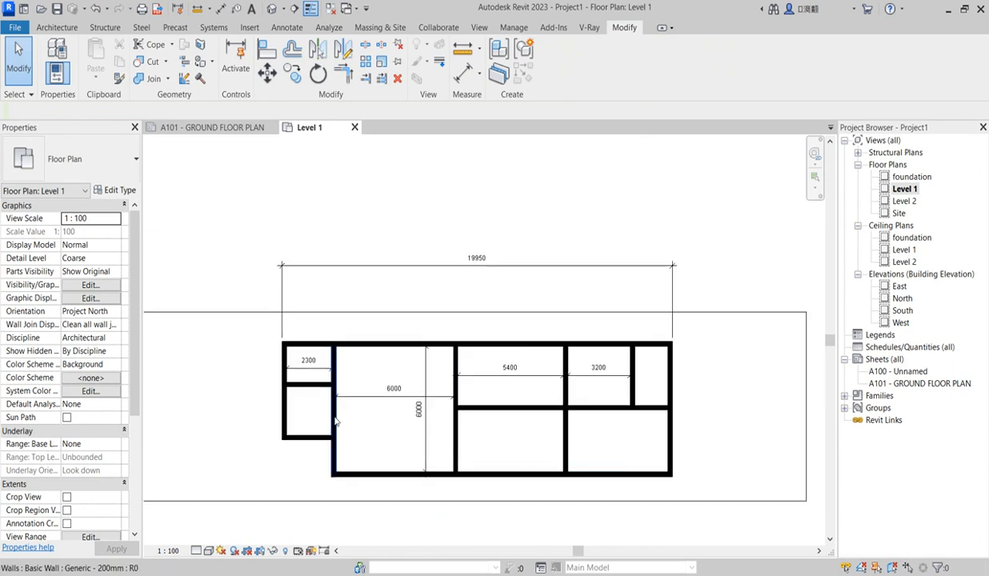
- Place an aligned depth dimension in the small upper-left room between the exterior wall and the upper cross wall
scroll(417, 433, "down", 2)
scroll(481, 419, "up", 3)
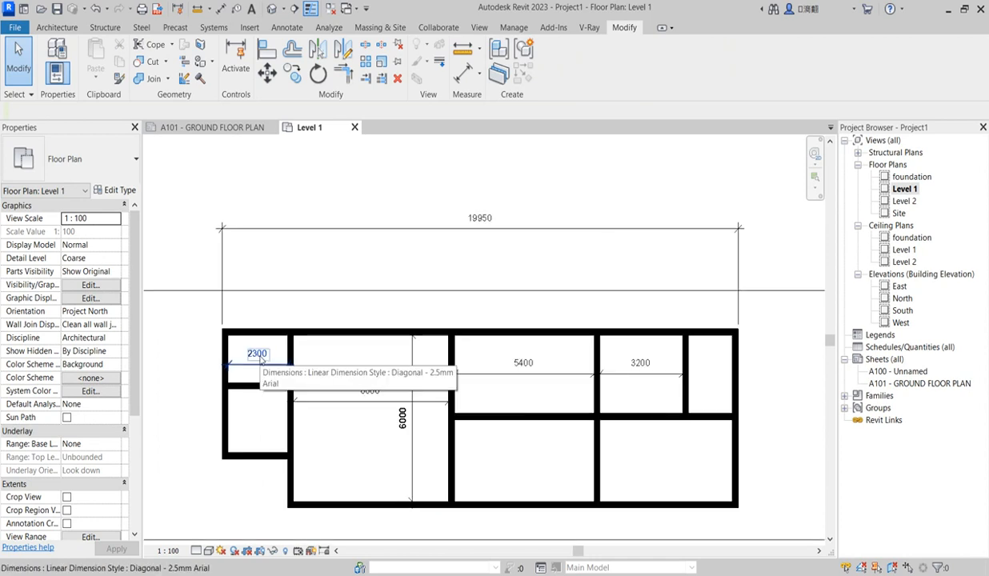
scroll(261, 372, "up", 3)
left_click(261, 387)
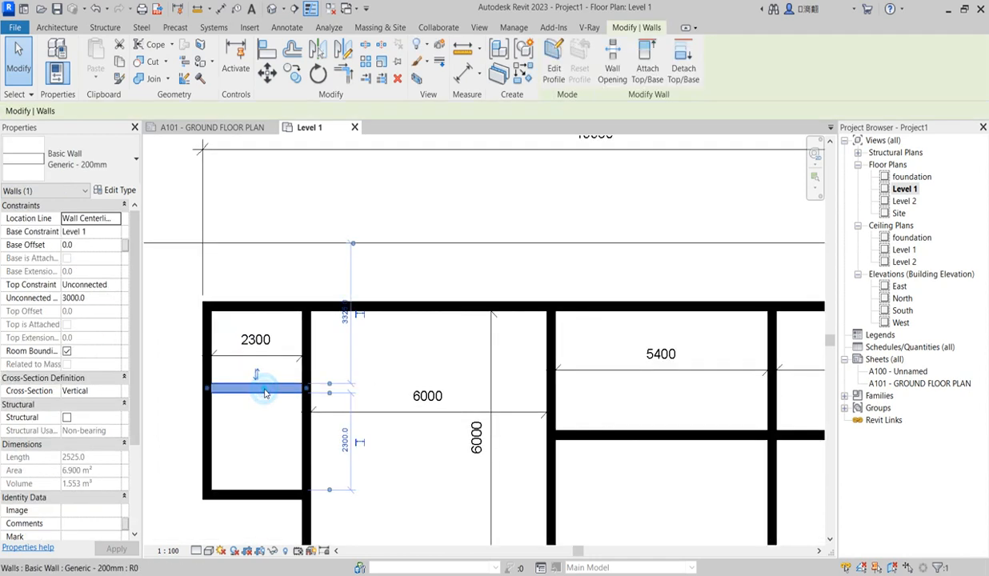
left_click(470, 75)
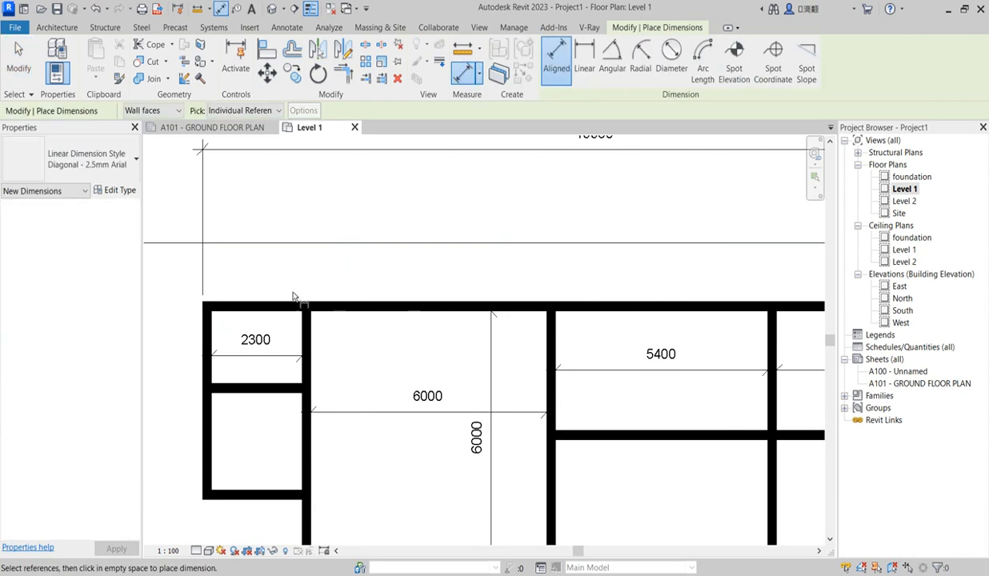
left_click(259, 385)
left_click(239, 365)
scroll(294, 374, "up", 1)
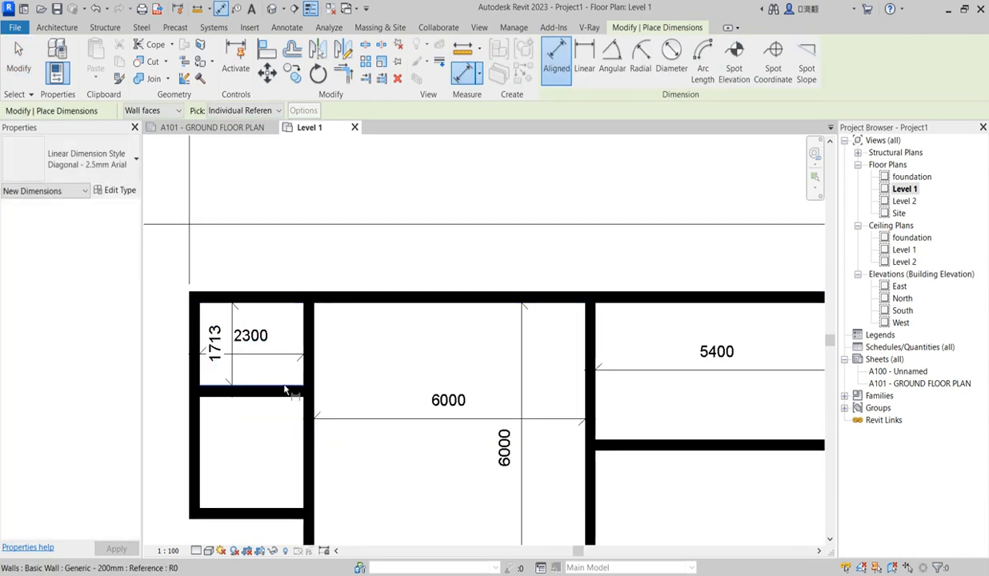
key("Escape")
key("Escape")
- Move the upper cross wall by setting the small upper-left room's depth to 1300 mm
left_click(278, 390)
left_click(222, 341)
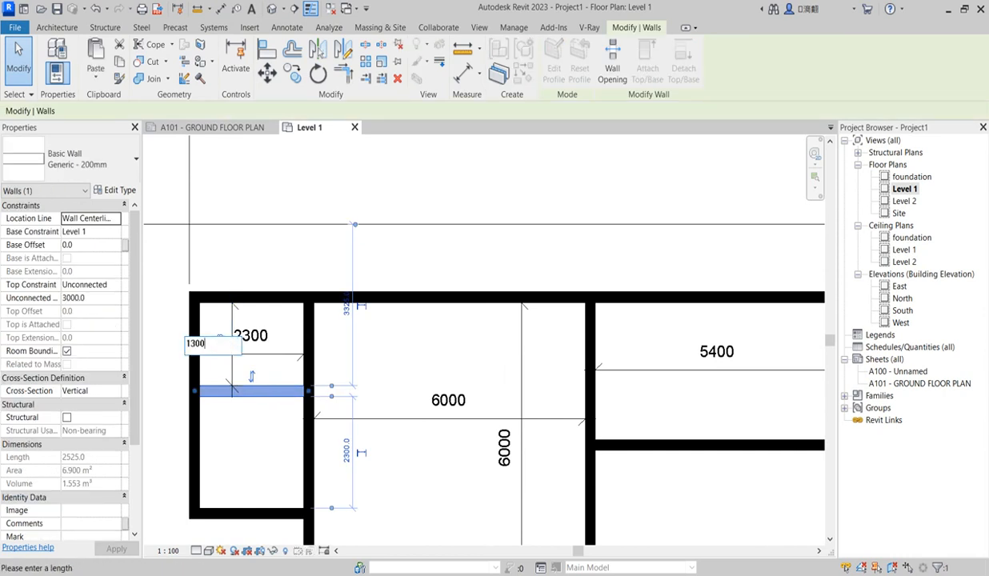
key("Return")
left_click(253, 419)
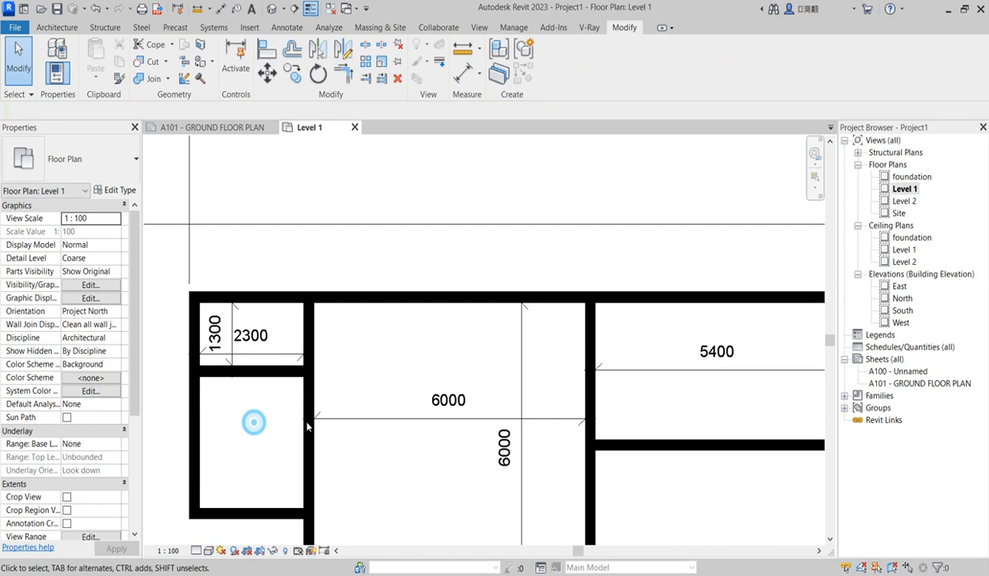
- Place aligned dimensions for the depth of the left room below the upper cross wall and for the recess beneath it
scroll(260, 448, "down", 3)
scroll(297, 466, "up", 2)
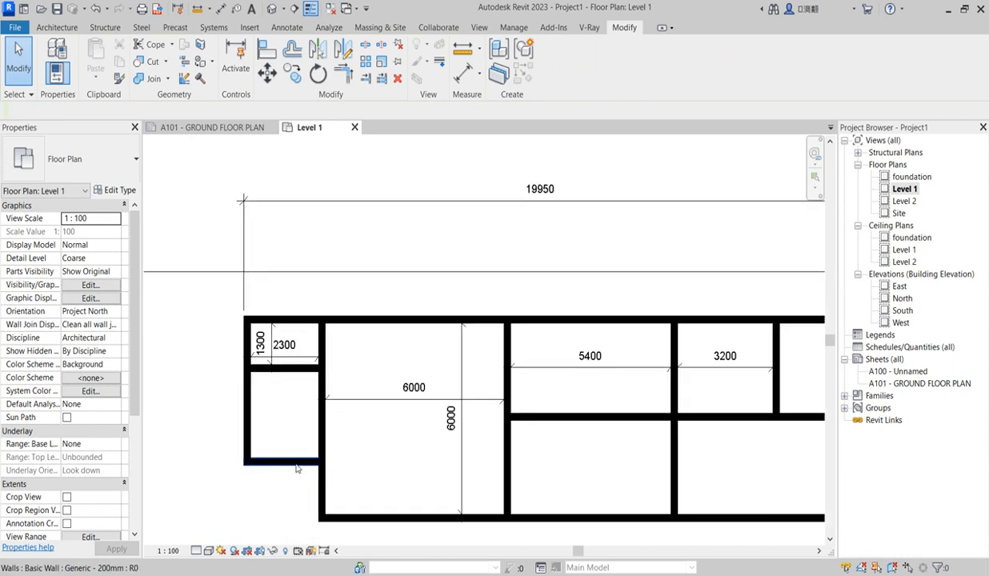
left_click(463, 73)
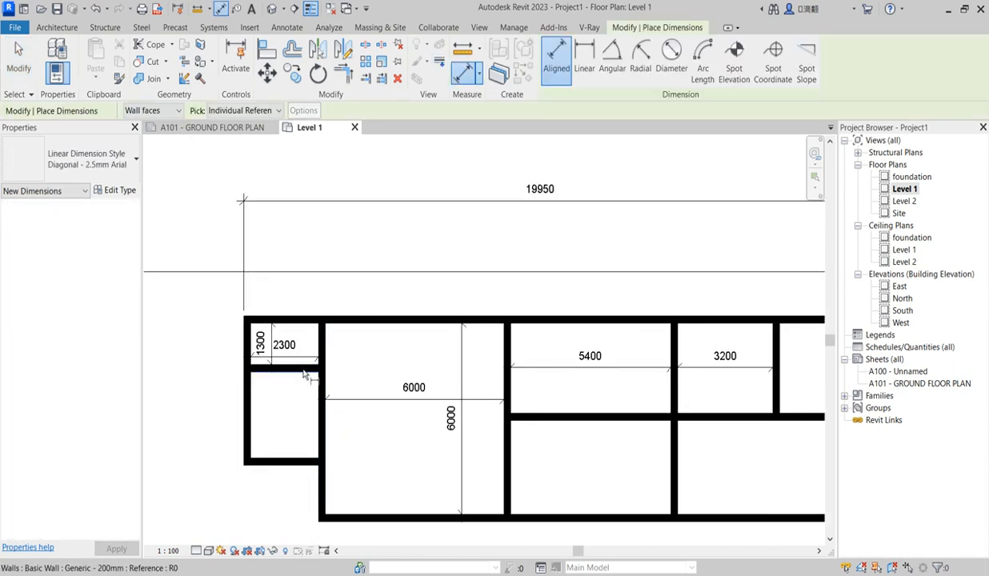
left_click(304, 373)
left_click(293, 456)
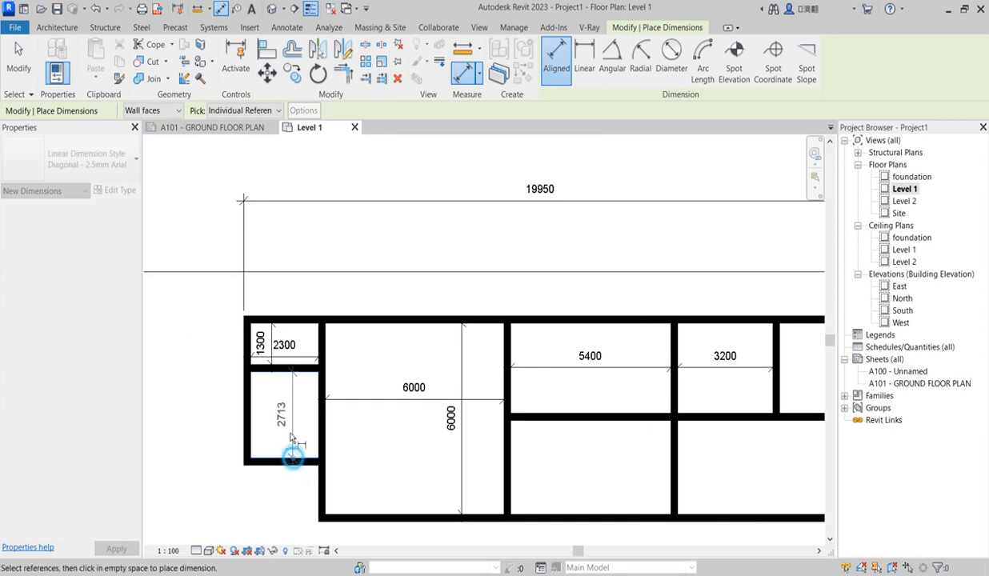
left_click(288, 420)
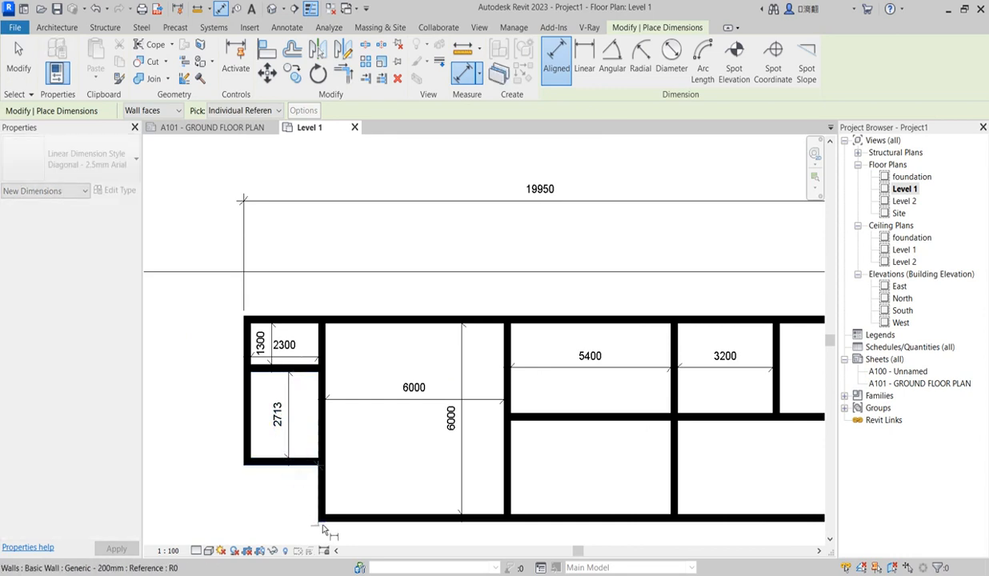
left_click(337, 524)
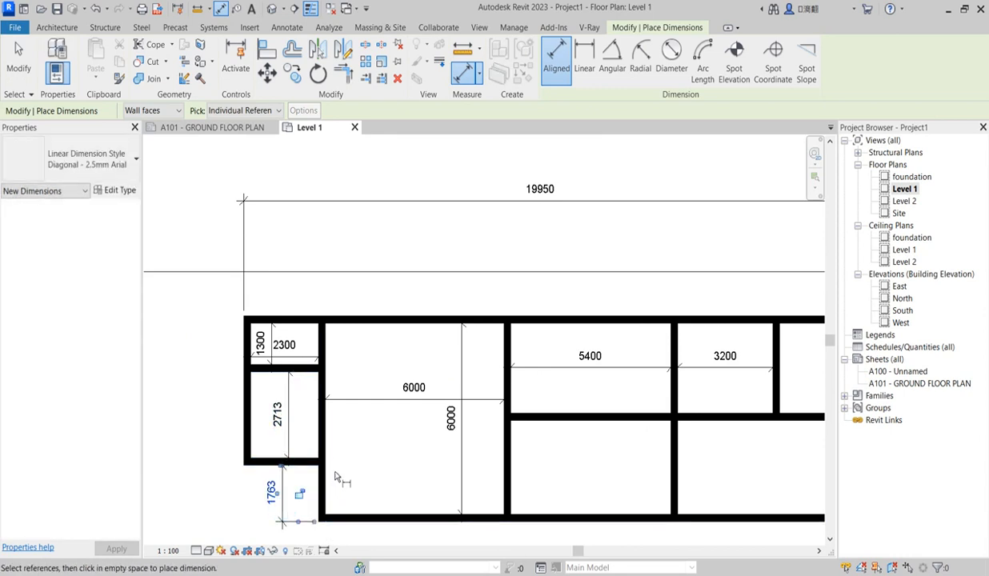
key("Escape")
key("Escape")
- Move the lower cross wall of the left room by setting the recess depth beneath it to 1850 mm
left_click(298, 463)
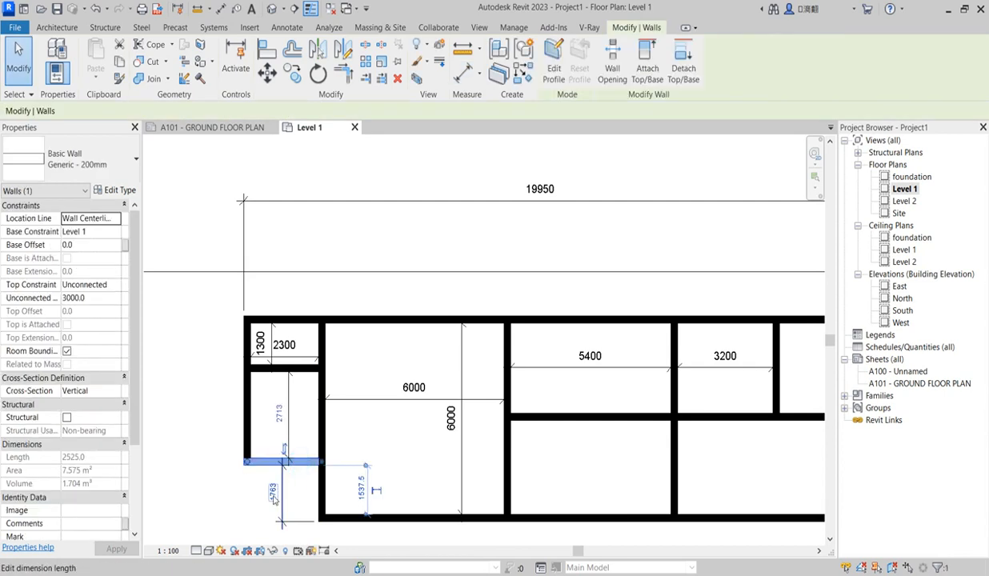
left_click(273, 491)
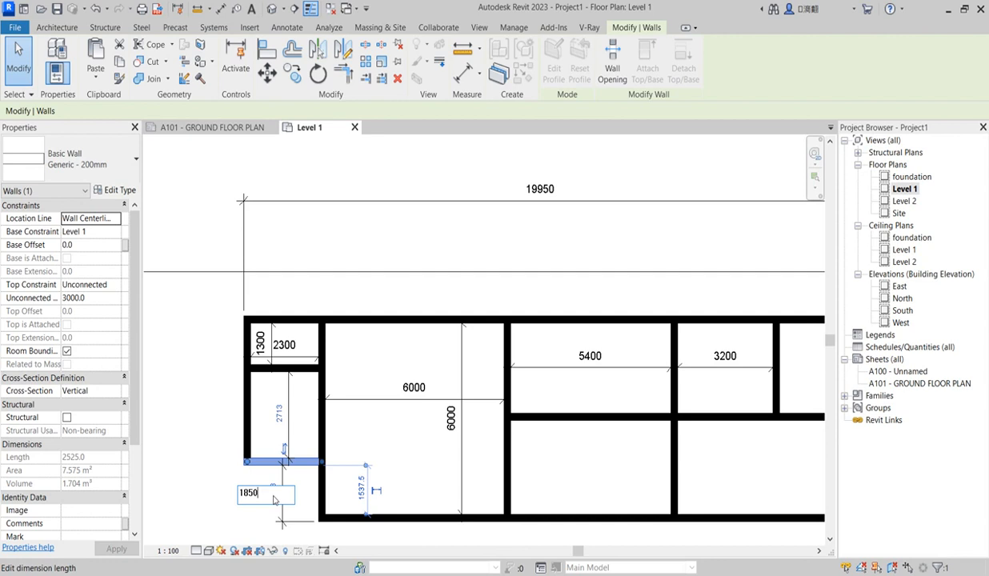
key("Return")
left_click(404, 442)
scroll(286, 453, "down", 3)
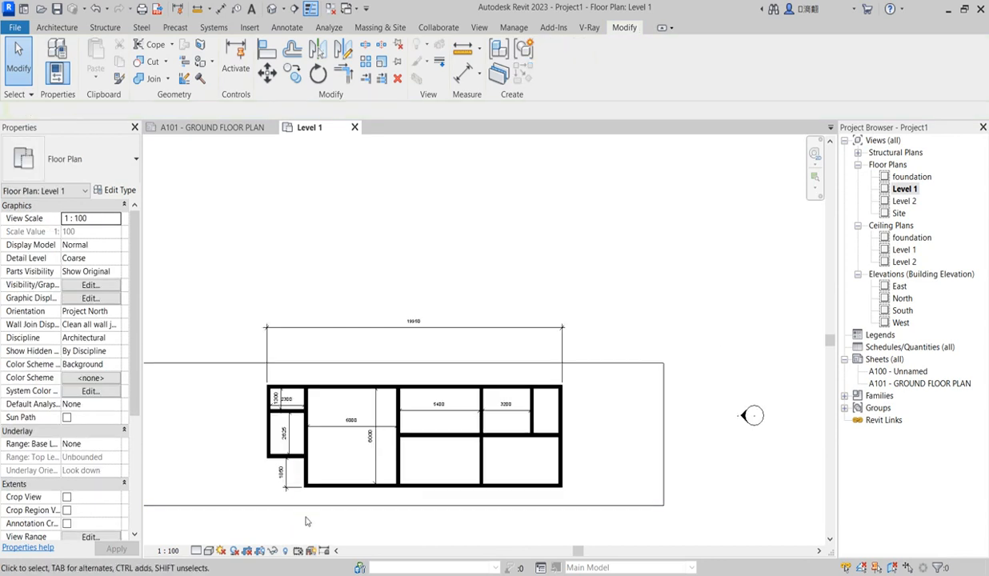
- Shorten the partition between the 6000 mm and 5400 mm rooms so its upper end stops at the middle cross wall
scroll(417, 465, "up", 3)
scroll(412, 441, "down", 4)
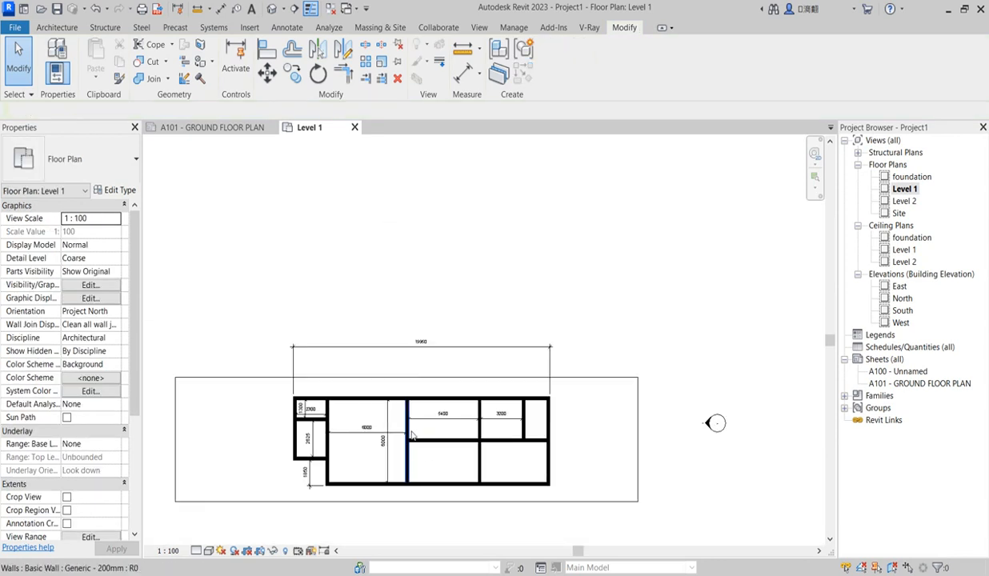
scroll(413, 436, "up", 2)
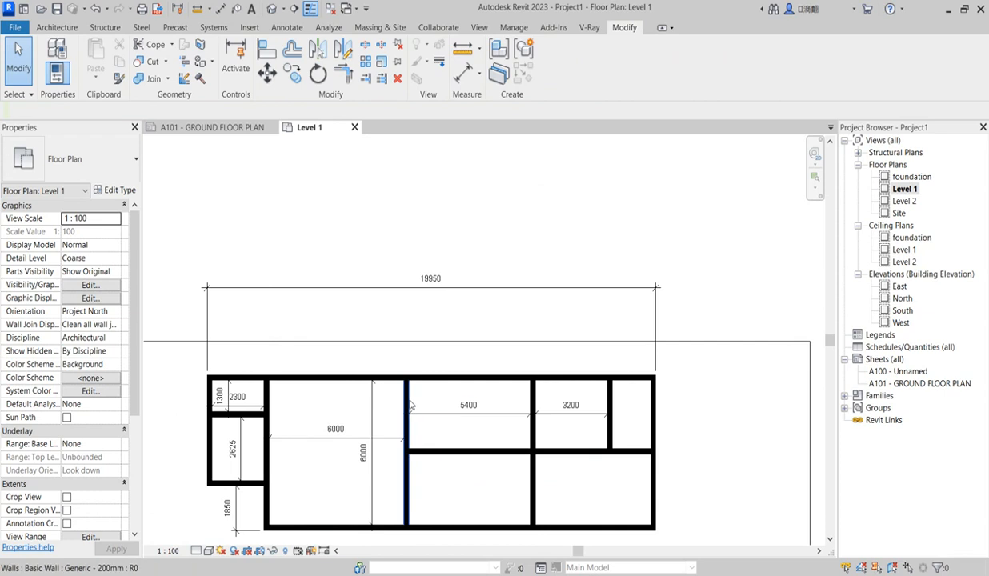
left_click(409, 406)
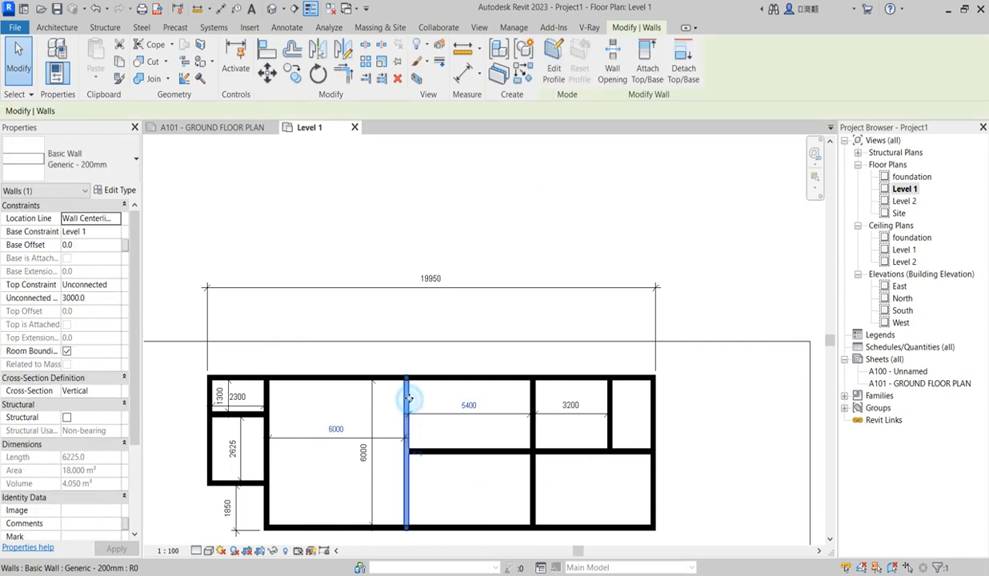
left_click_drag(408, 383, 408, 452)
left_click(448, 482)
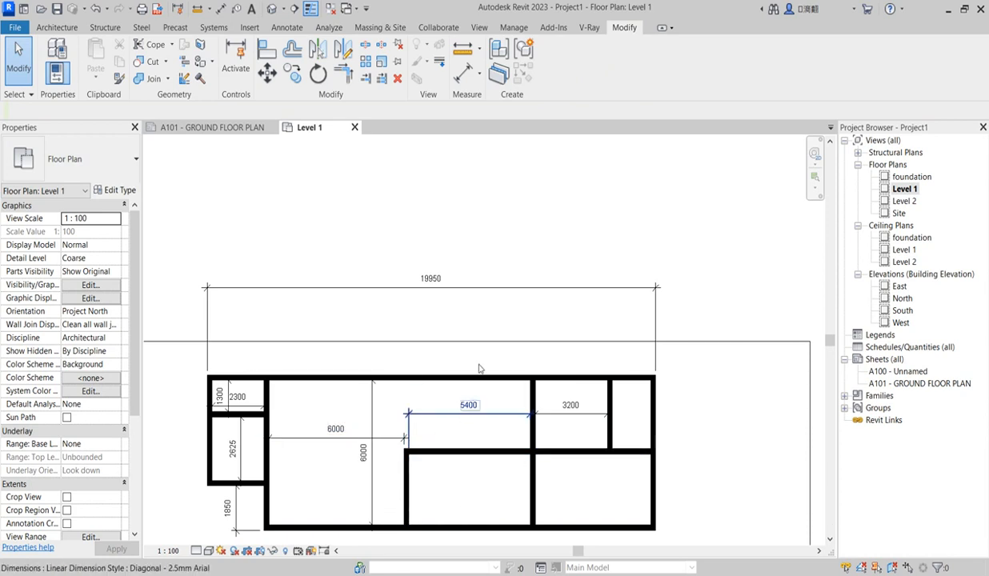
- Move the short upper-right partition by setting the width of the room beside it to 3600 mm
scroll(550, 458, "up", 3)
scroll(546, 504, "down", 2)
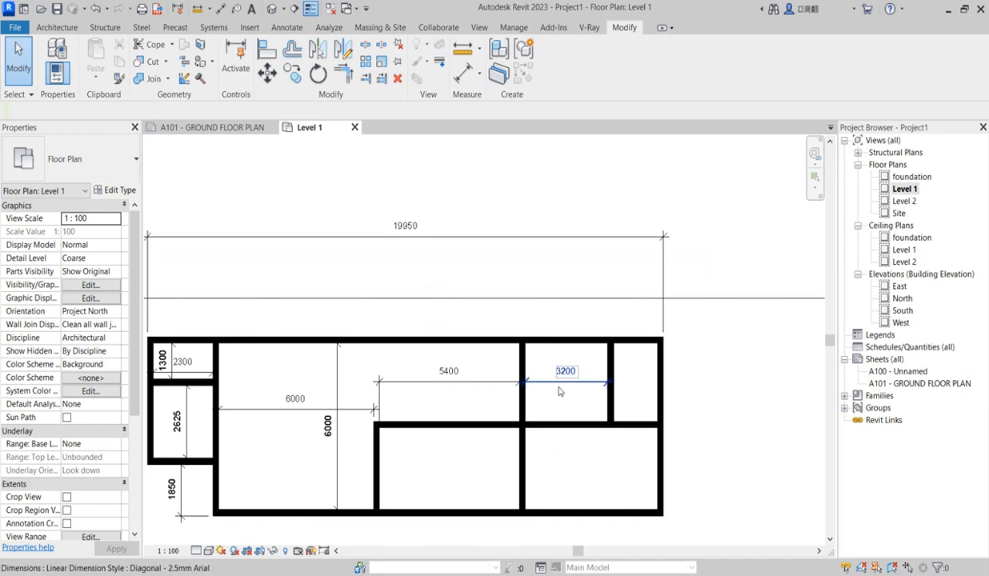
scroll(593, 390, "up", 1)
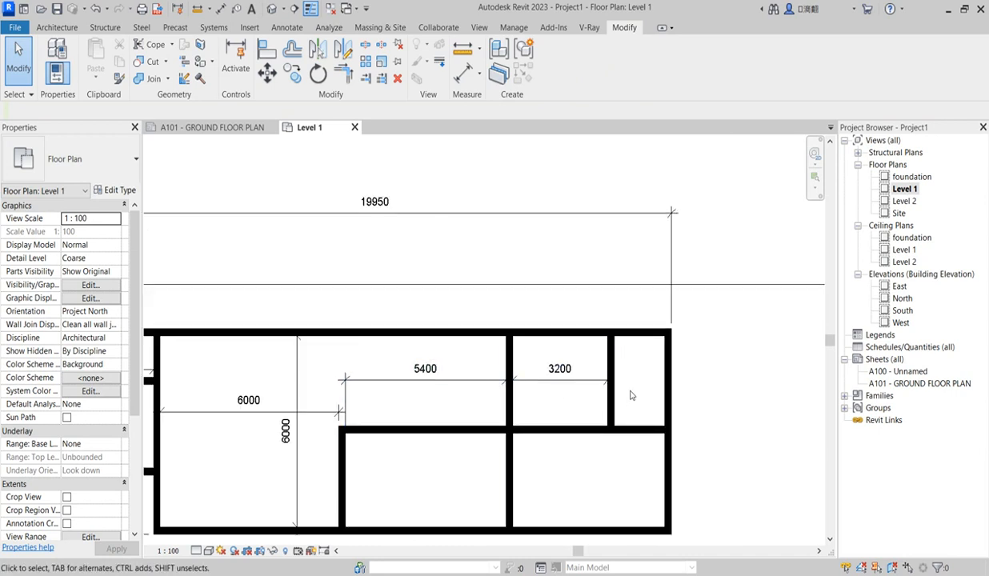
scroll(632, 395, "up", 1)
left_click(608, 362)
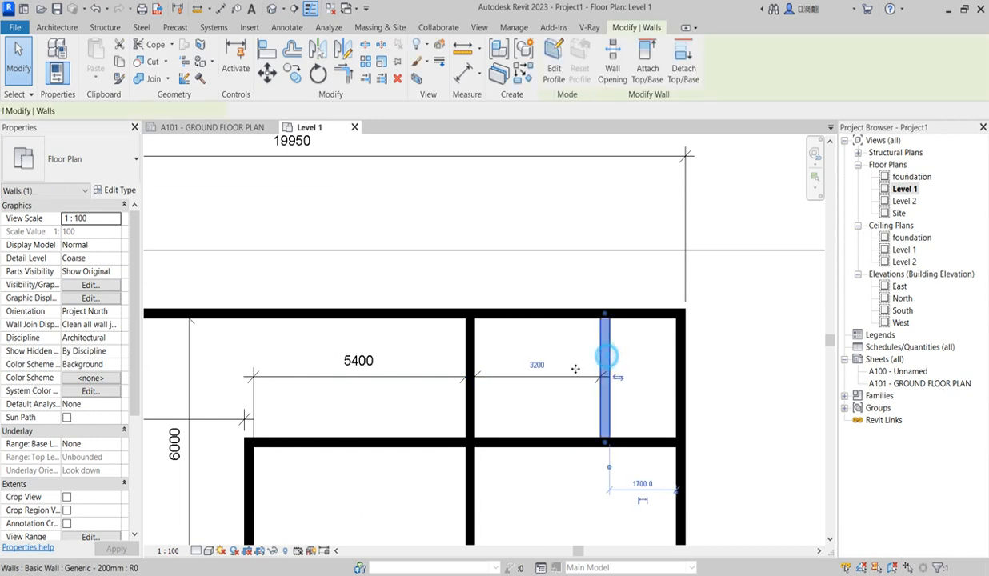
left_click(526, 359)
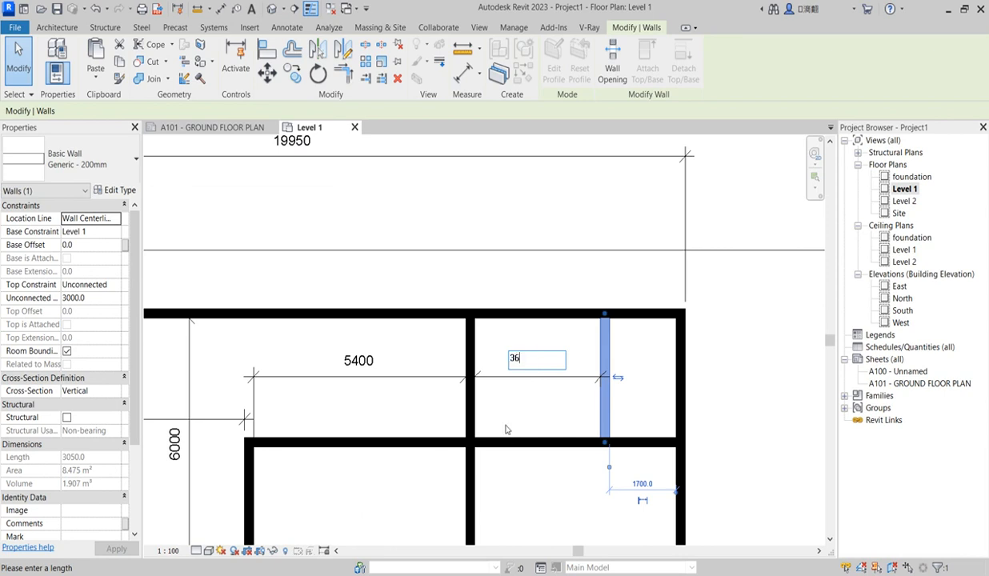
type("3600")
key("Return")
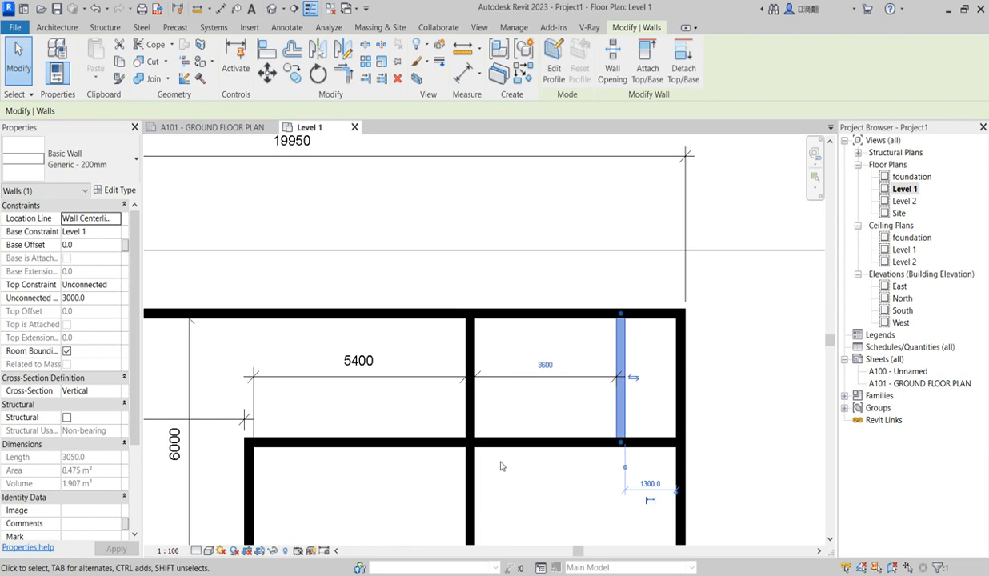
left_click(530, 480)
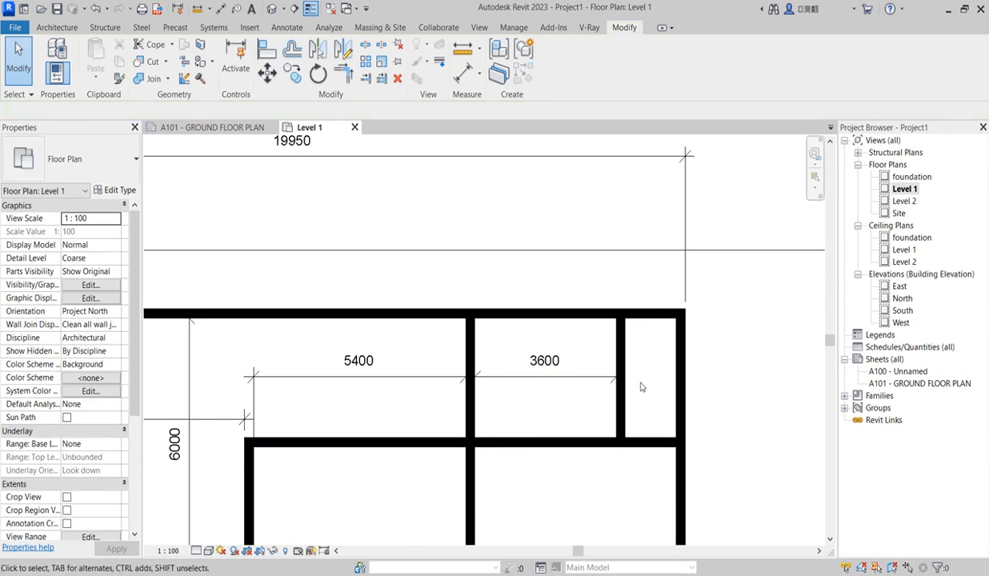
- Shorten the right exterior wall to the middle cross wall and the upper exterior wall to the short partition, leaving a recessed upper-right corner
left_click(677, 392)
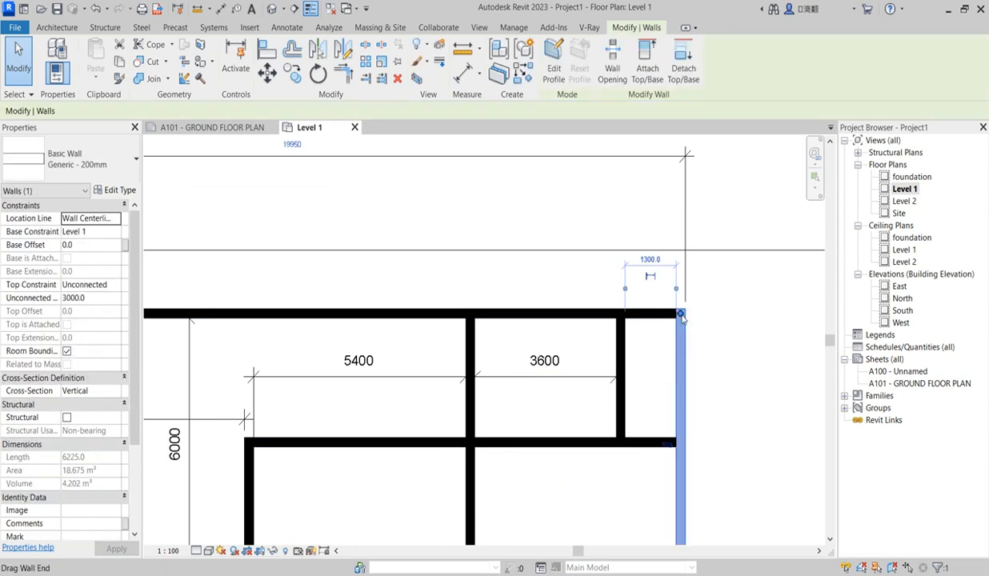
left_click_drag(677, 392, 685, 398)
left_click_drag(686, 437, 681, 440)
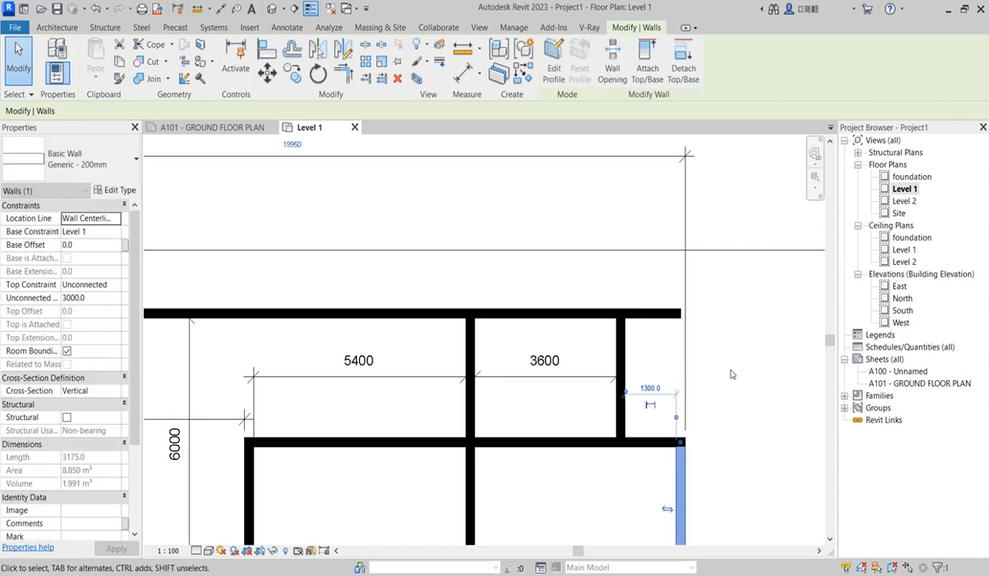
left_click(731, 360)
left_click(674, 314)
left_click_drag(681, 315, 623, 313)
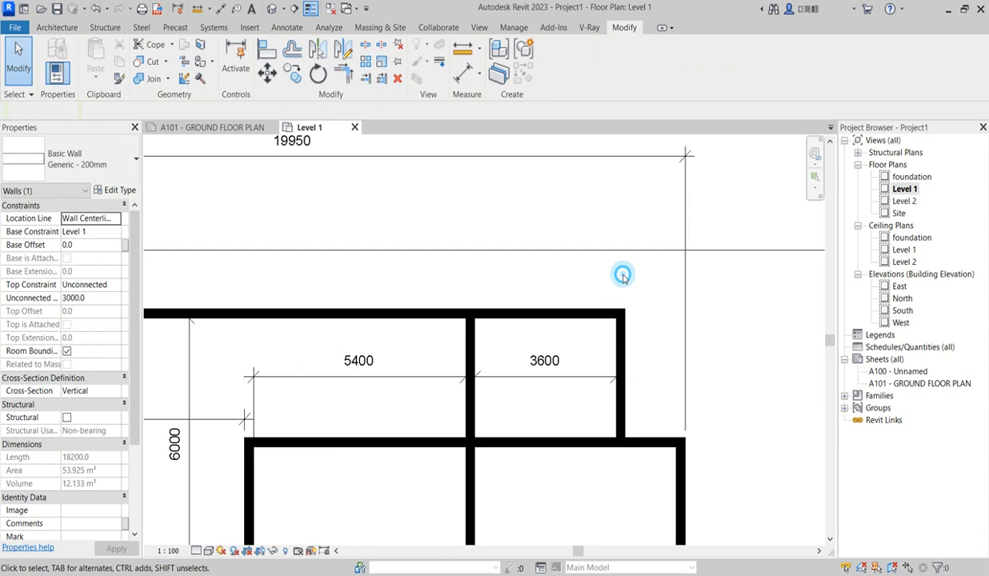
left_click(623, 275)
scroll(684, 331, "down", 5)
scroll(663, 413, "up", 2)
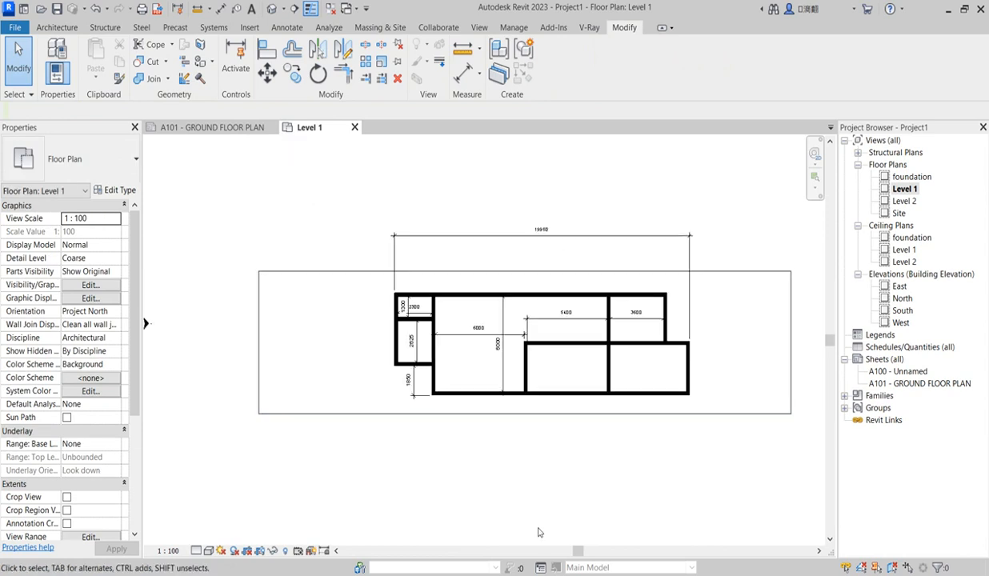
- Draw a vertical 200 mm wall through the lower-right room, about 2490 mm from its left partition, between the middle cross wall and lower exterior wall
scroll(617, 413, "up", 2)
scroll(559, 374, "up", 1)
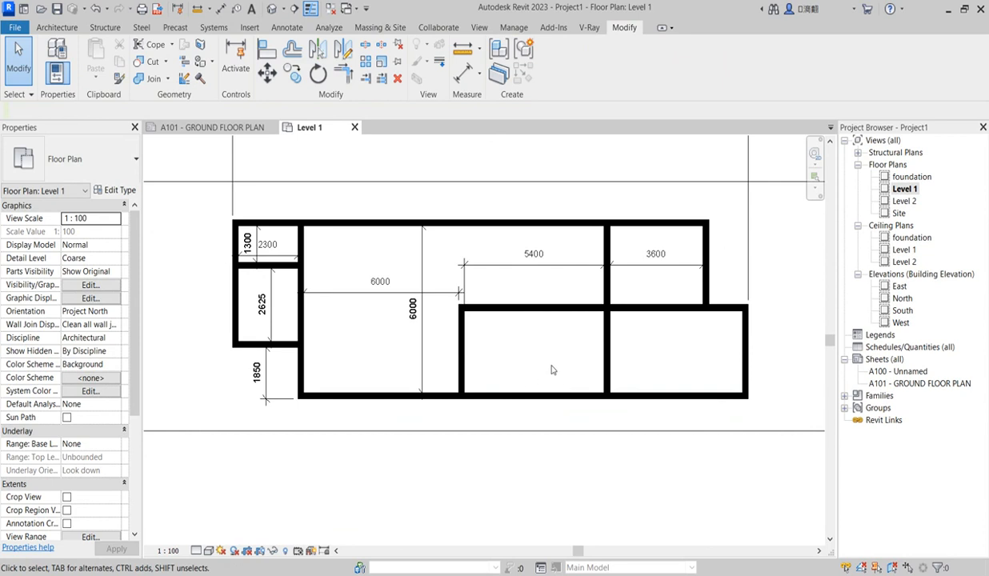
scroll(552, 370, "up", 1)
scroll(488, 340, "down", 2)
scroll(667, 339, "up", 1)
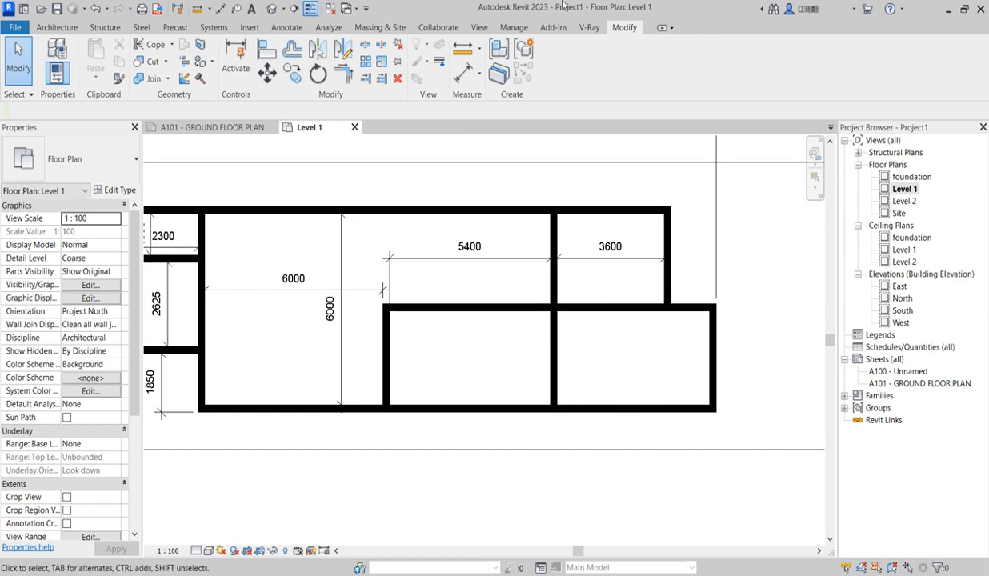
left_click(645, 315)
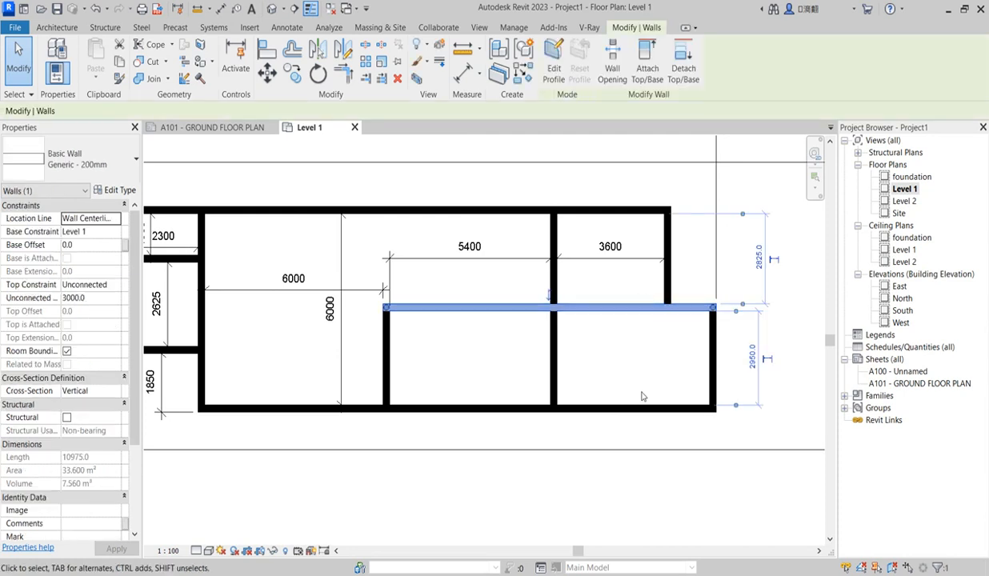
left_click(507, 74)
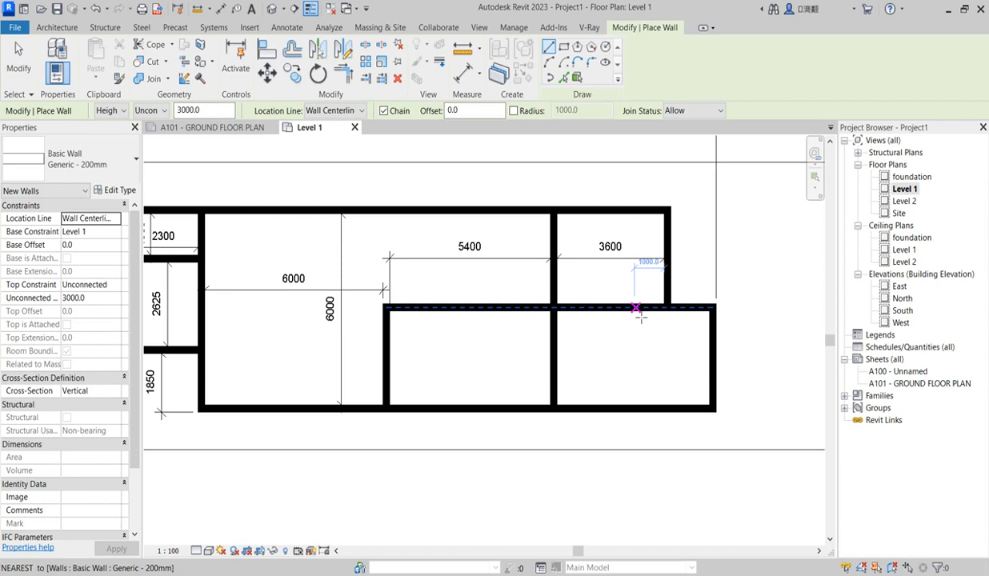
left_click(637, 309)
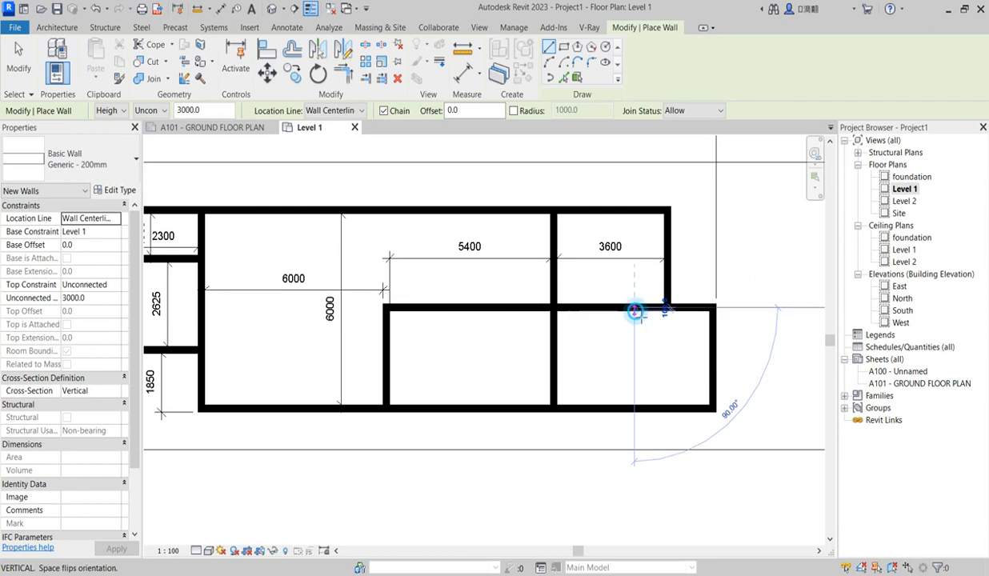
left_click(638, 412)
key("Escape")
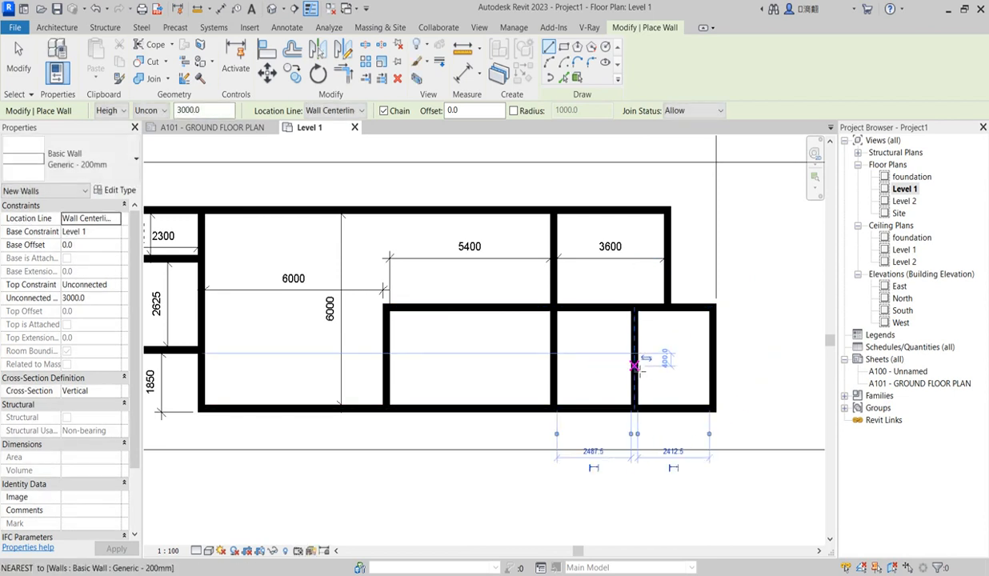
- Draw a horizontal wall from the new partition to the right exterior wall, about 1110 mm above the lower exterior wall
left_click(635, 366)
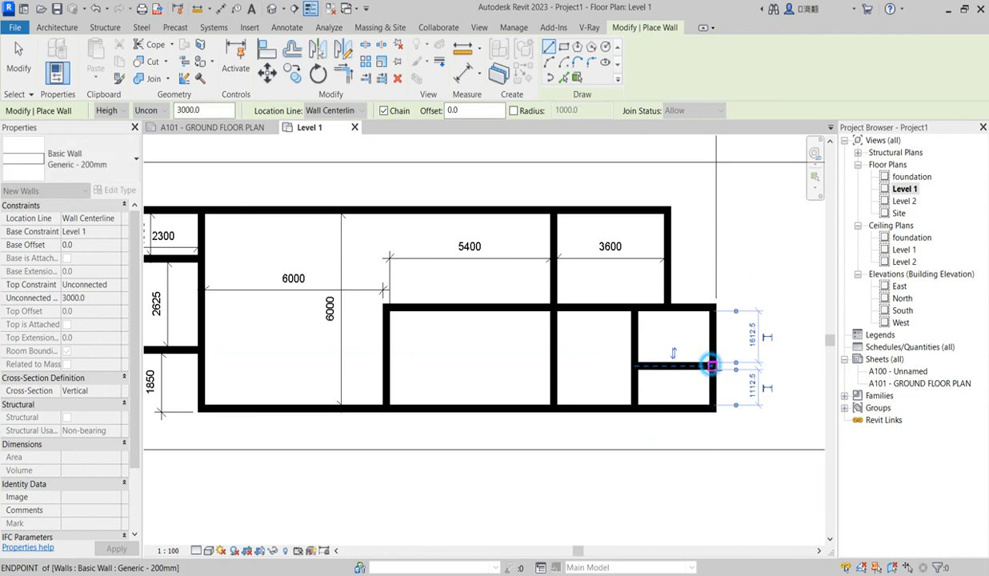
left_click(711, 366)
right_click(733, 247)
left_click(761, 255)
right_click(730, 257)
left_click(761, 264)
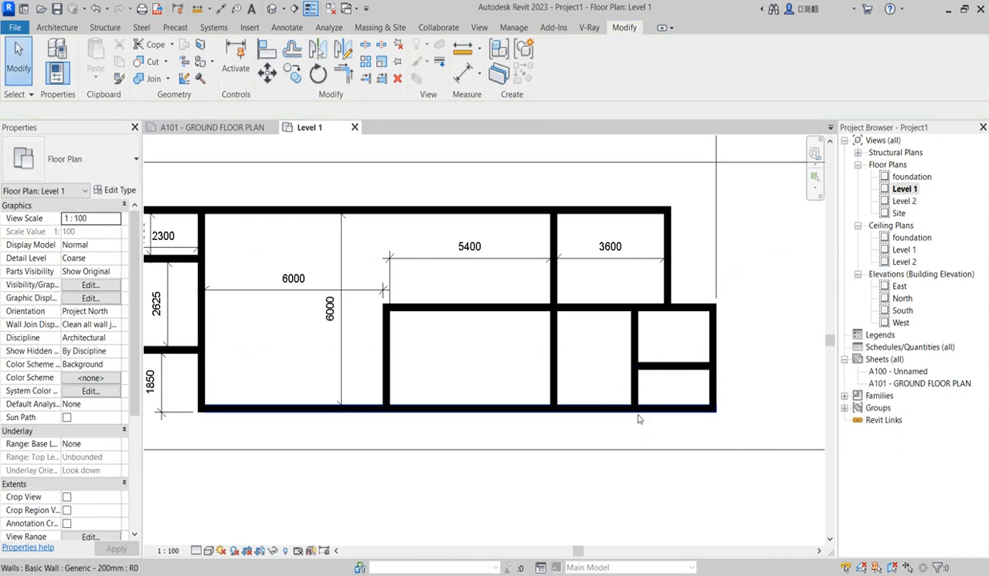
- Start placing an M_Single-Flush door and set its type dimensions to 900 mm width and 2100 mm height
scroll(648, 413, "up", 2)
scroll(650, 414, "down", 4)
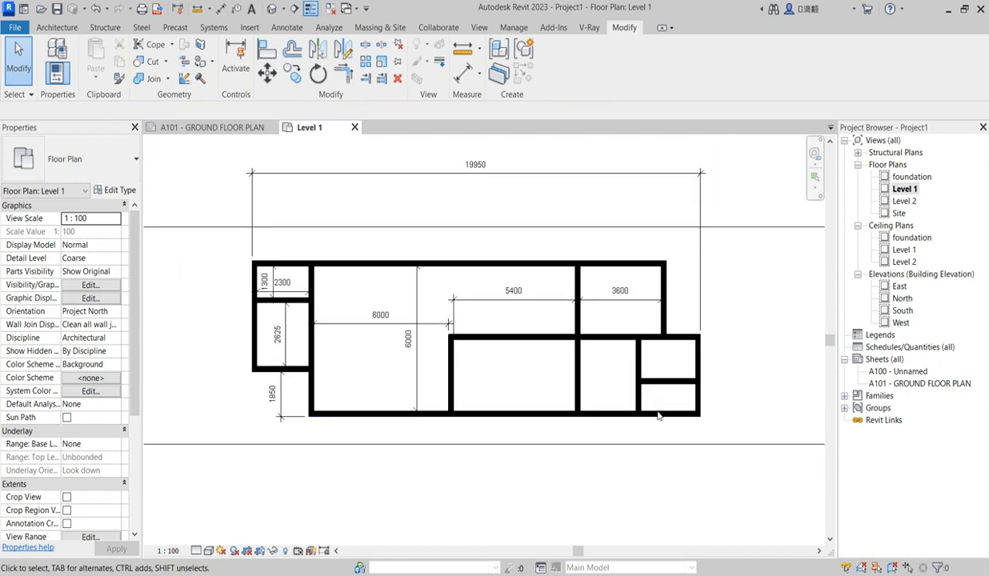
scroll(640, 428, "up", 2)
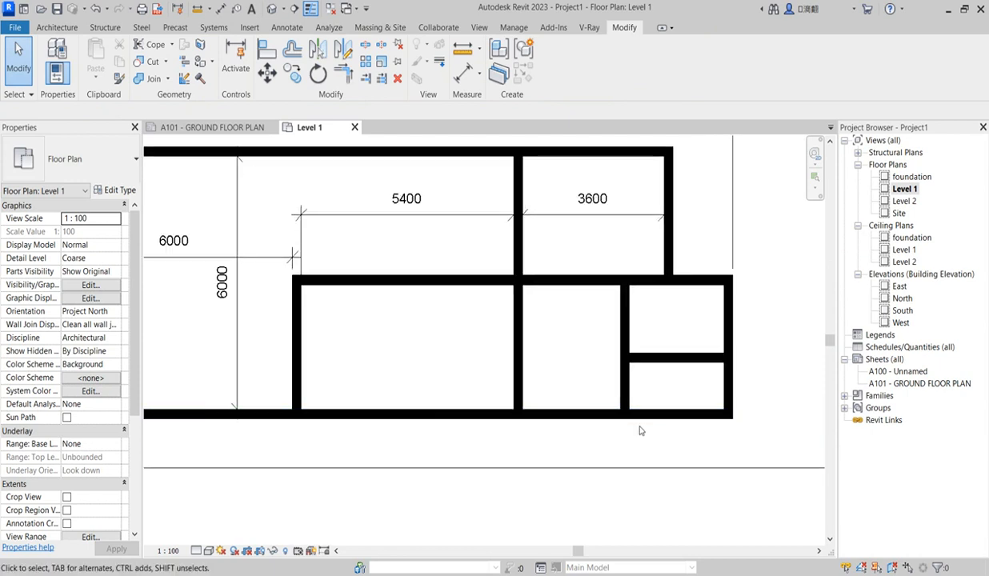
scroll(536, 430, "down", 2)
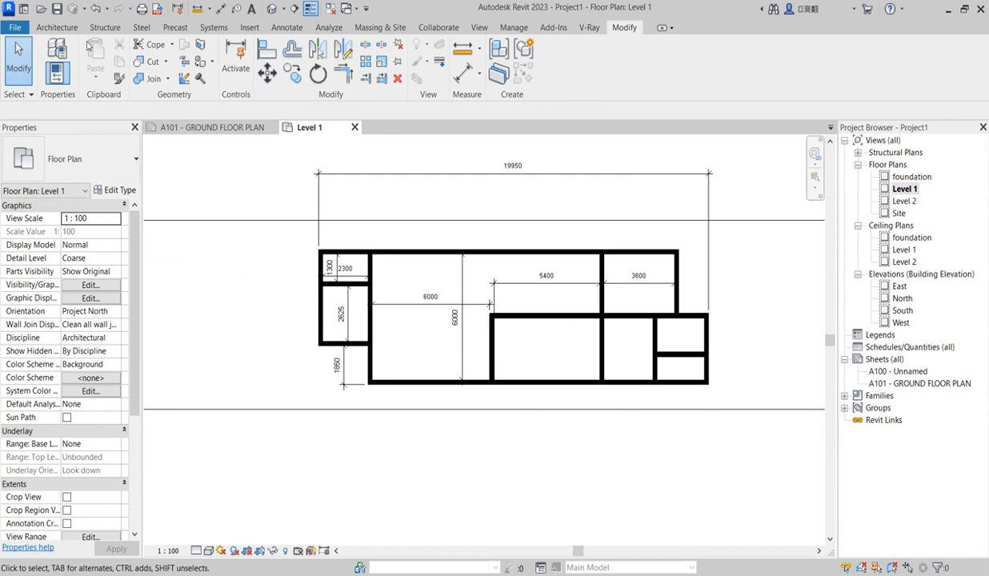
left_click(59, 27)
left_click(79, 57)
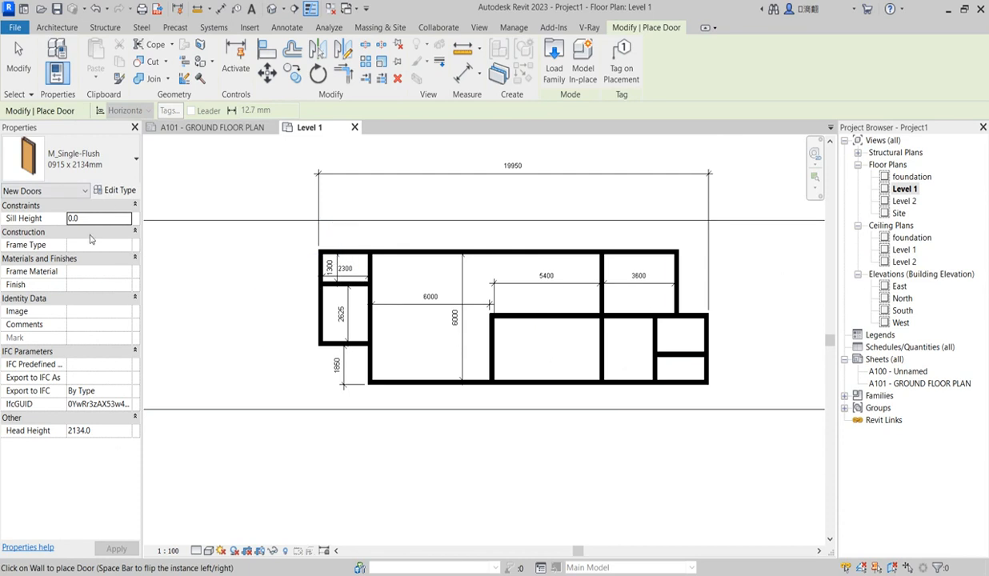
left_click(118, 190)
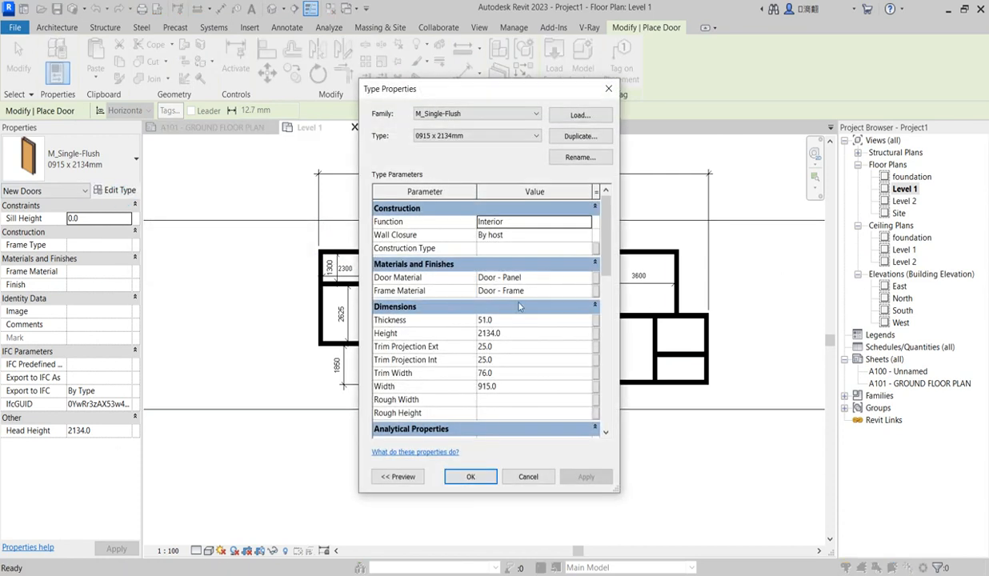
left_click(522, 391)
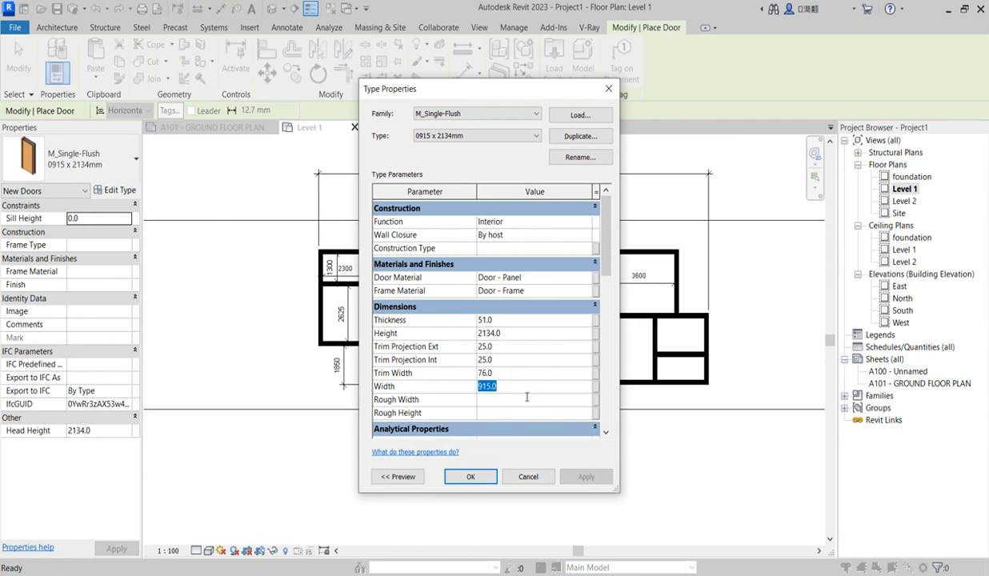
left_click(507, 341)
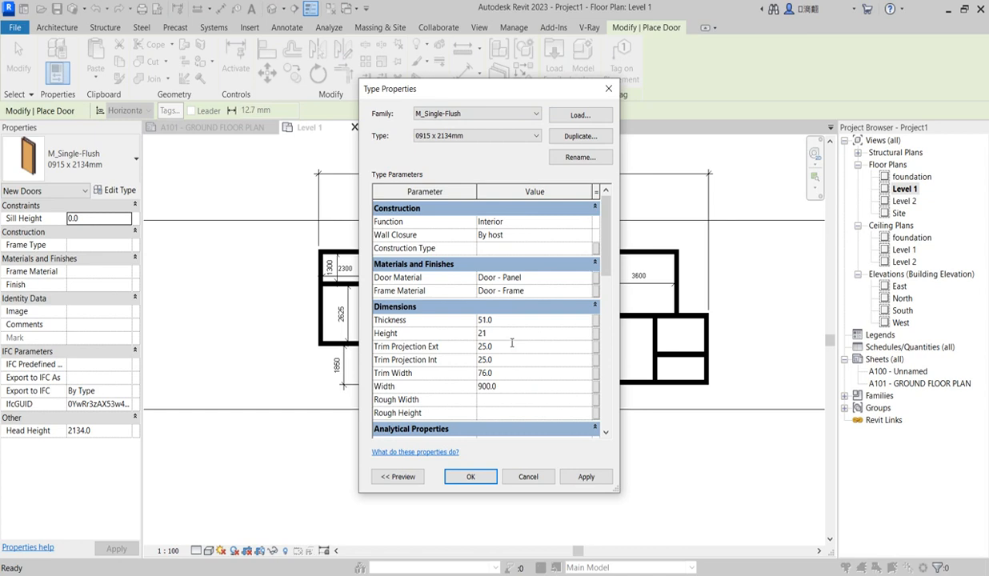
left_click(471, 478)
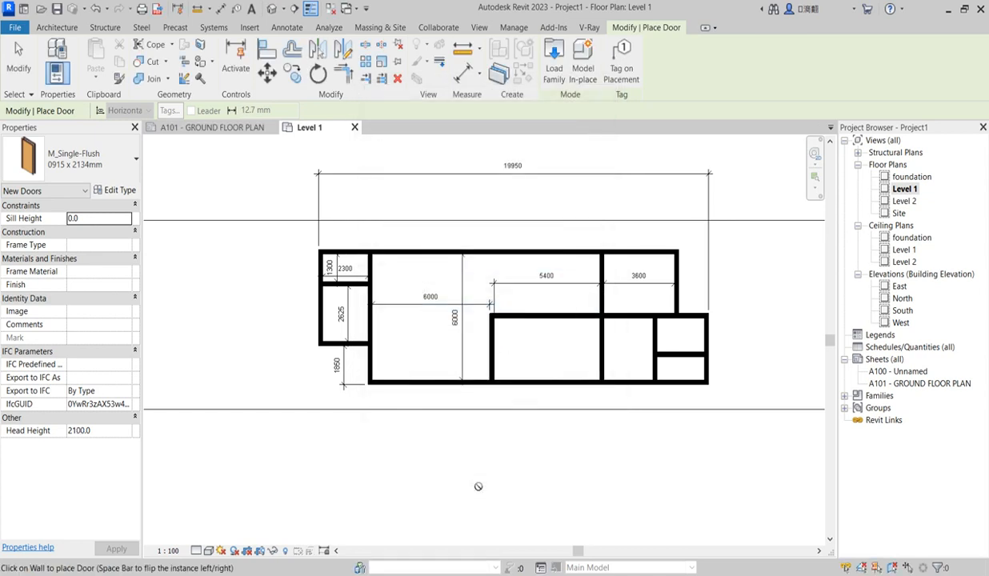
- Place a single-flush door in the middle cross wall at the left end of the lower middle room, swinging into that room
scroll(653, 328, "up", 2)
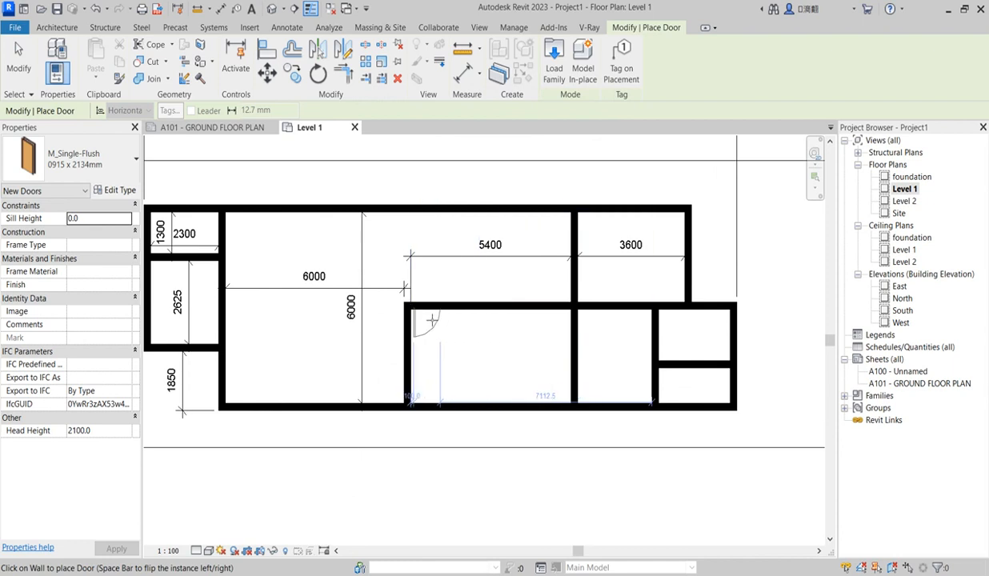
left_click(427, 316)
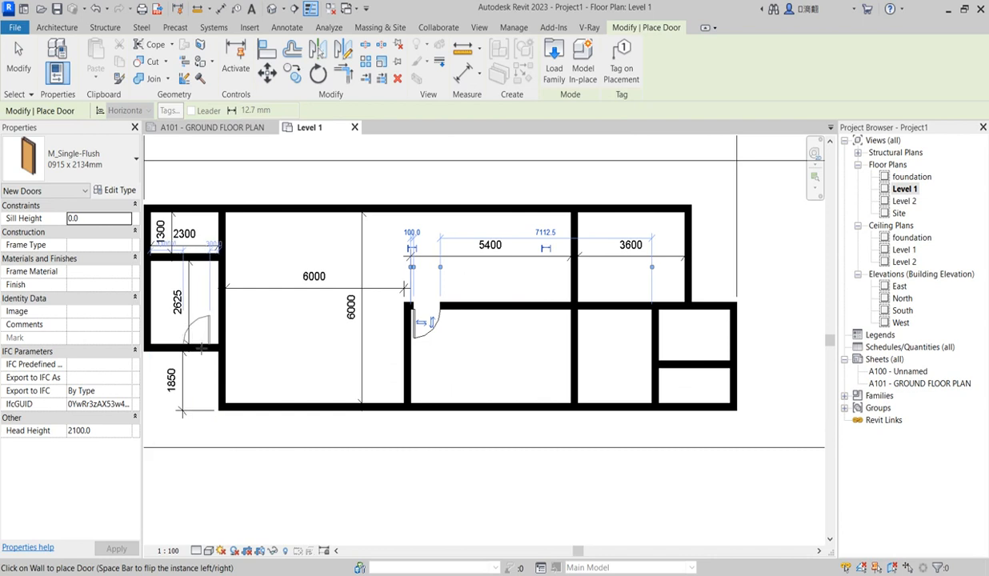
- Place single-flush doors in the lower and right-hand walls of the 2625 mm deep entry room
left_click(199, 332)
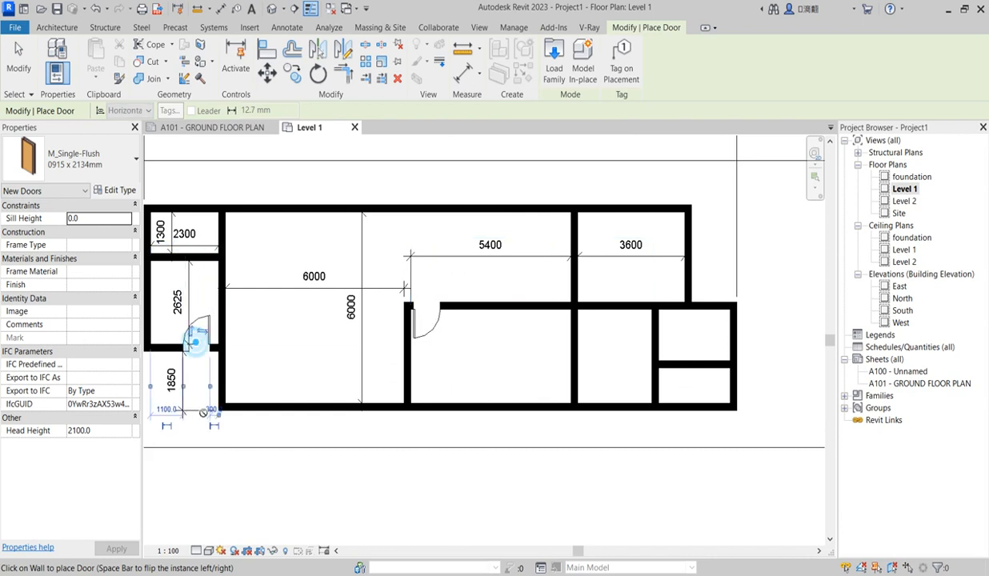
left_click(227, 326)
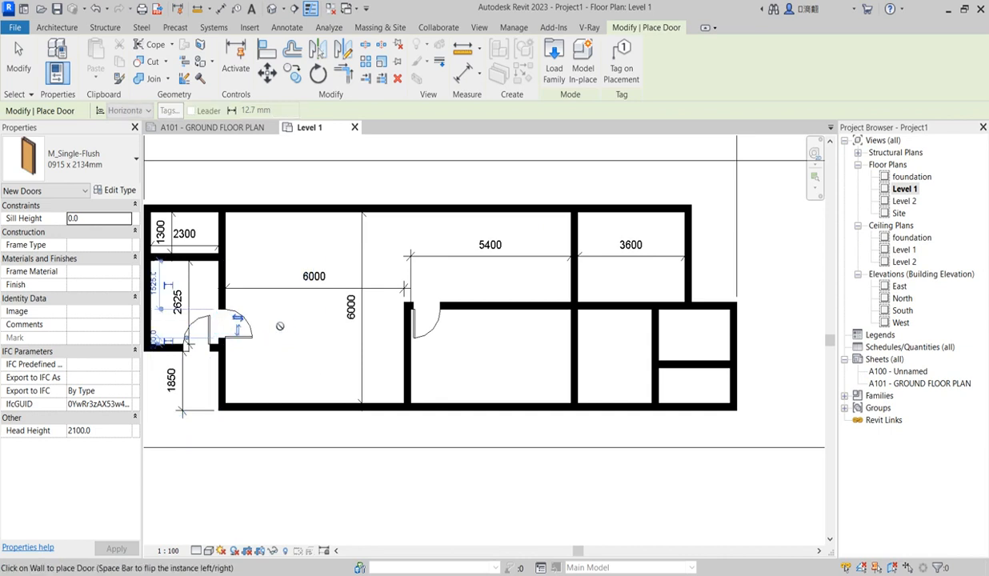
- Place single-flush doors in the left wall of the 3600 mm wide room and in the cross wall into the small room below it
scroll(265, 371, "down", 3)
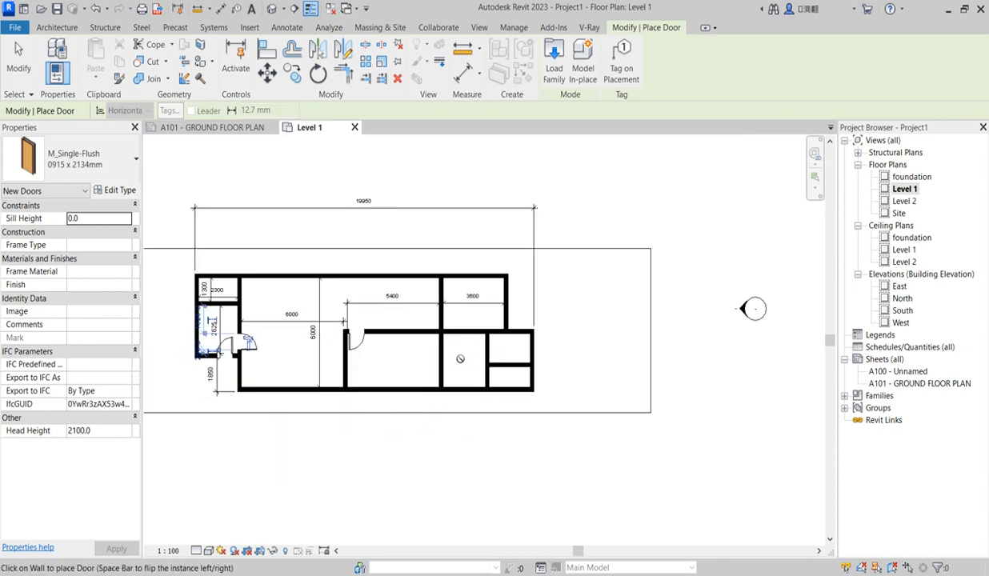
scroll(454, 346, "up", 2)
scroll(440, 312, "up", 1)
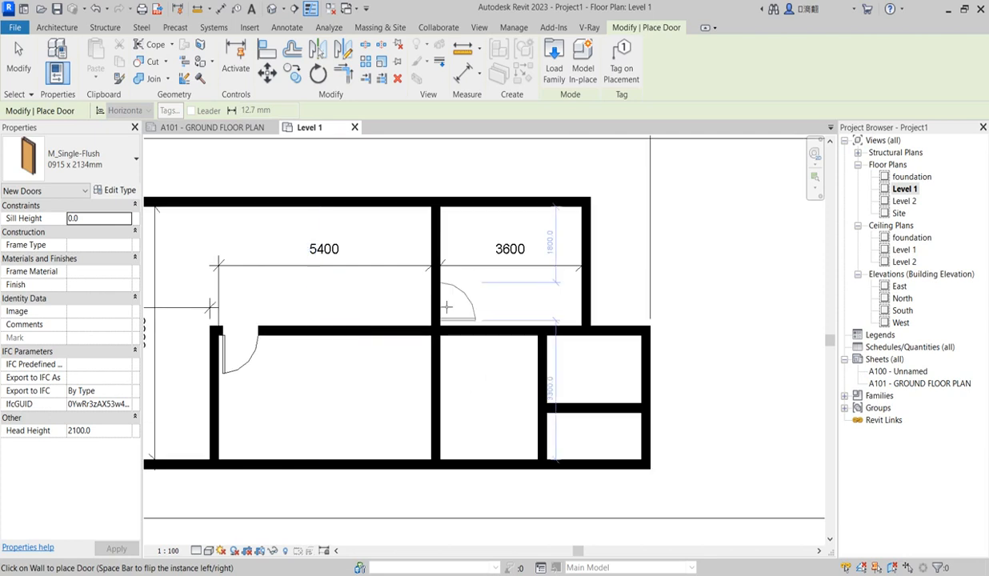
left_click(441, 302)
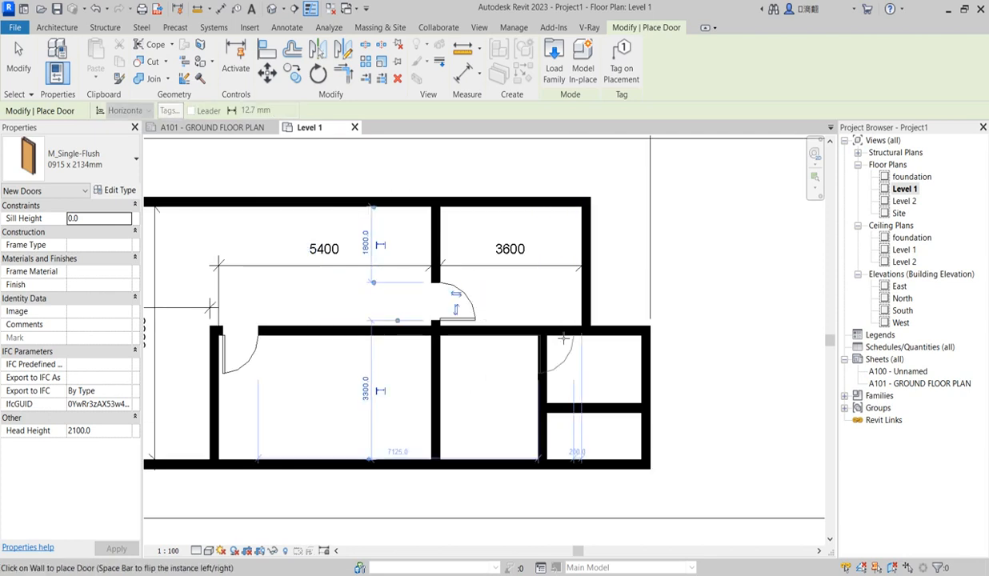
left_click(570, 340)
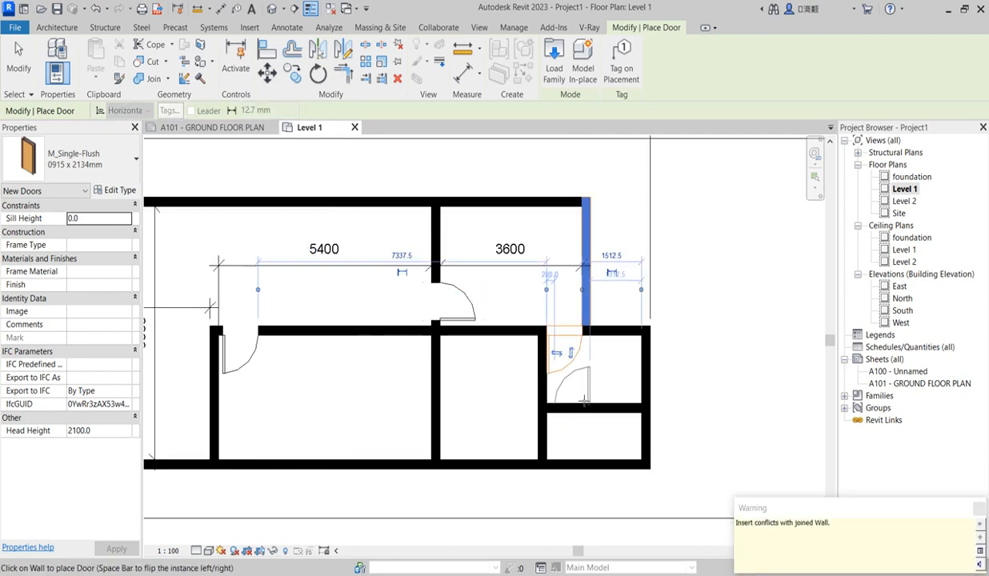
scroll(612, 330, "up", 1)
right_click(726, 212)
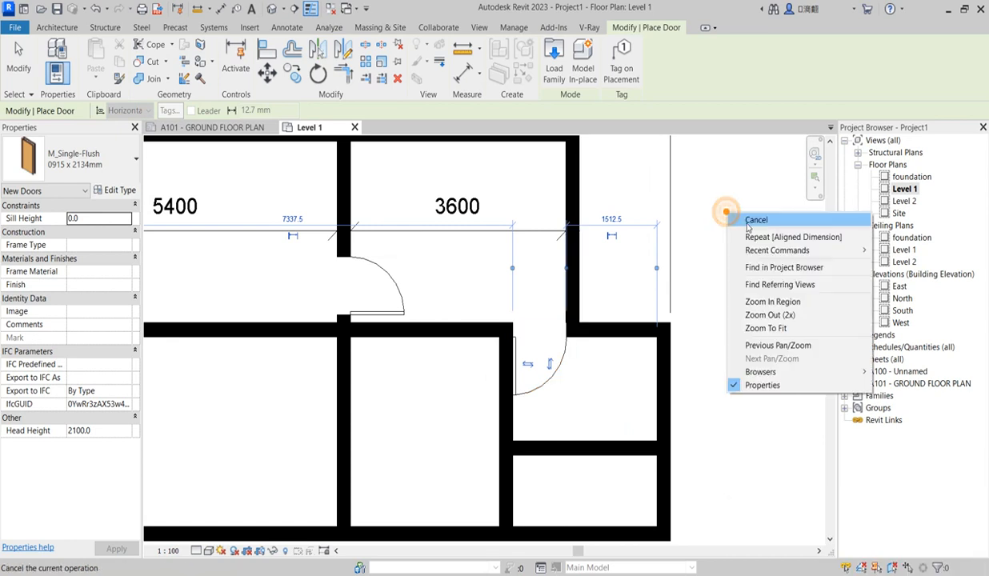
left_click(673, 210)
right_click(729, 200)
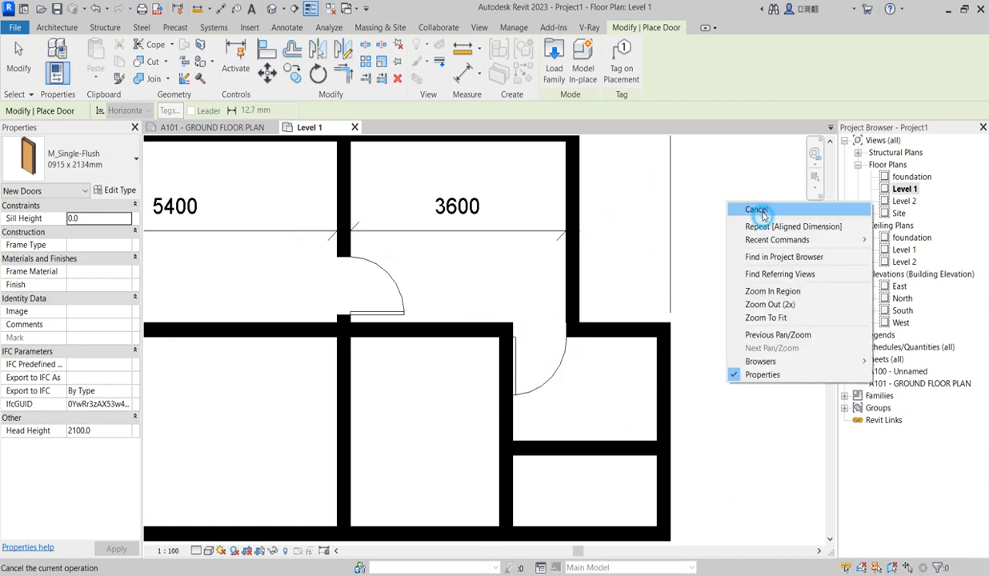
left_click(762, 208)
- Align the left edge of the upper small room's door with the adjacent partition's right face
scroll(561, 284, "up", 1)
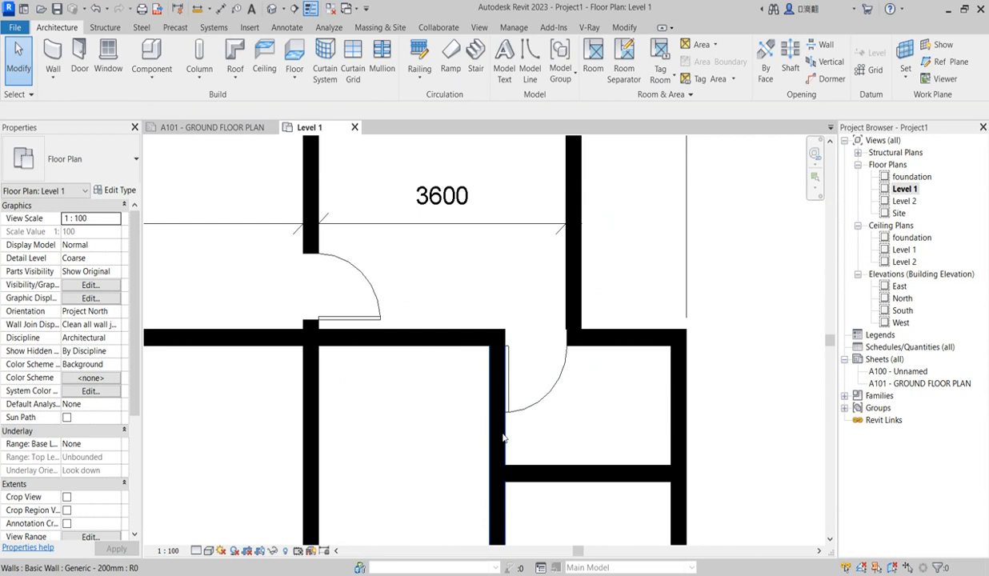
left_click(623, 28)
left_click(266, 51)
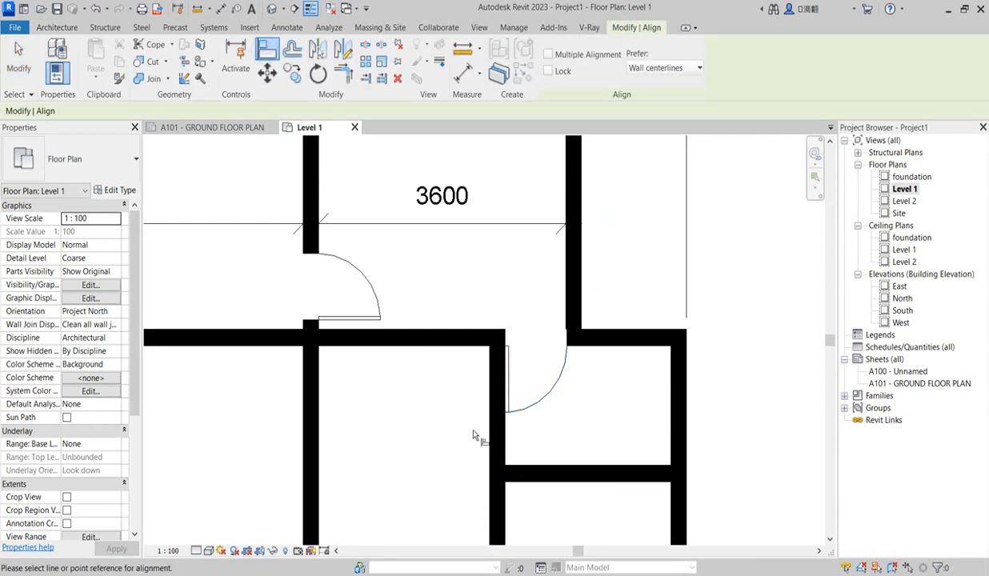
left_click(504, 447)
left_click(506, 399)
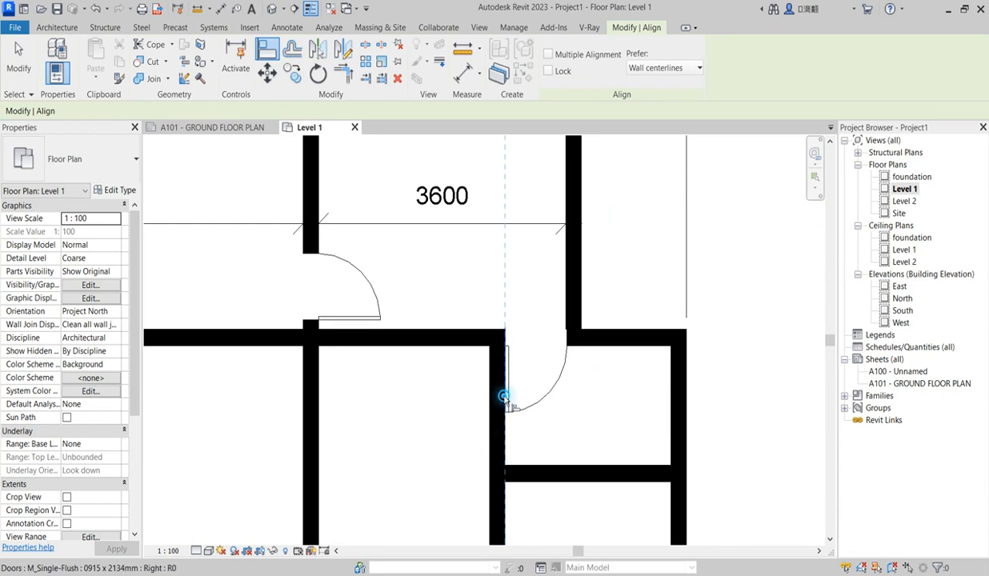
- Align the inner face of the upper room's right exterior wall with the right edge of the small room's door
left_click(592, 404)
left_click(566, 289)
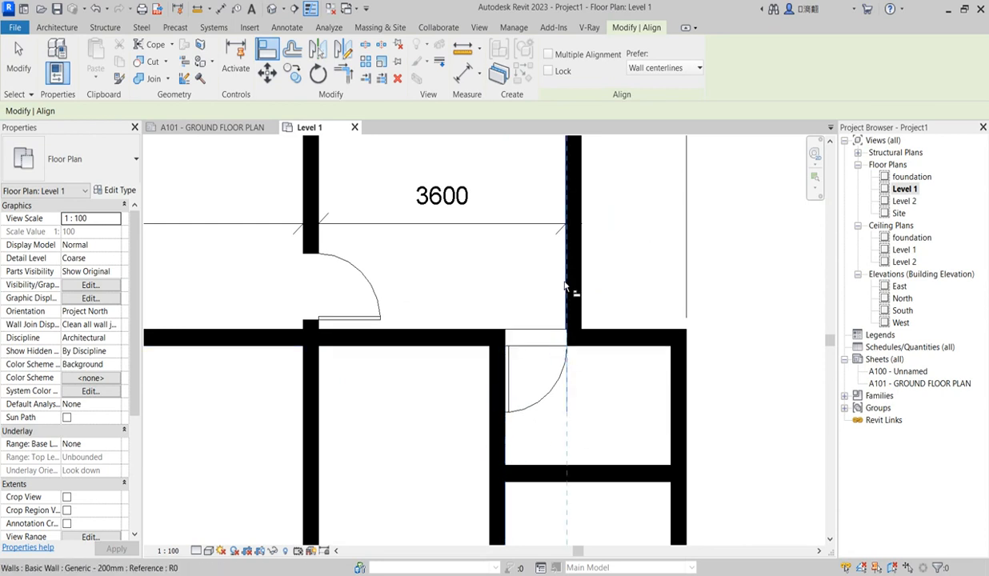
left_click(566, 287)
scroll(561, 369, "down", 4)
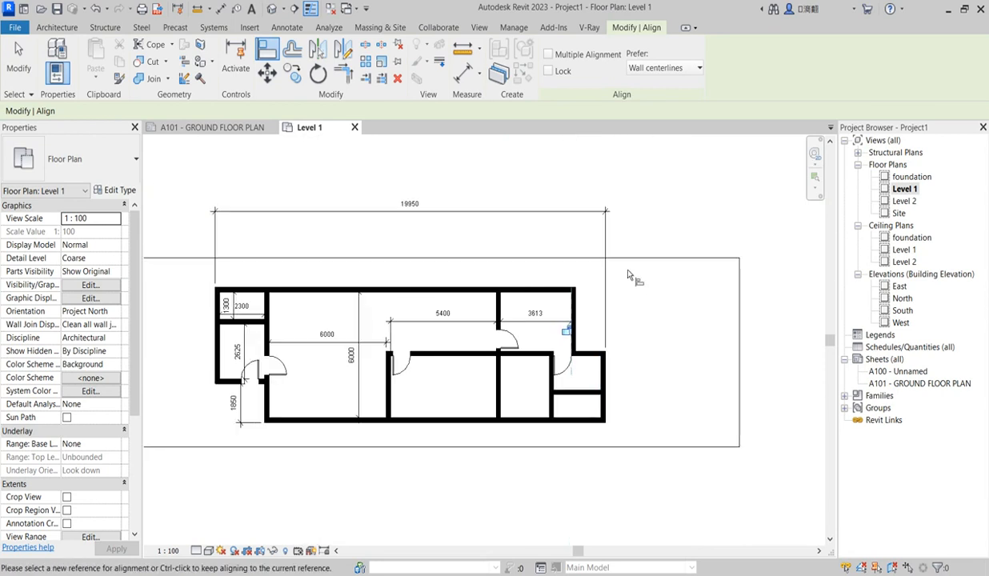
right_click(674, 284)
left_click(663, 279)
scroll(673, 311, "down", 3)
right_click(678, 309)
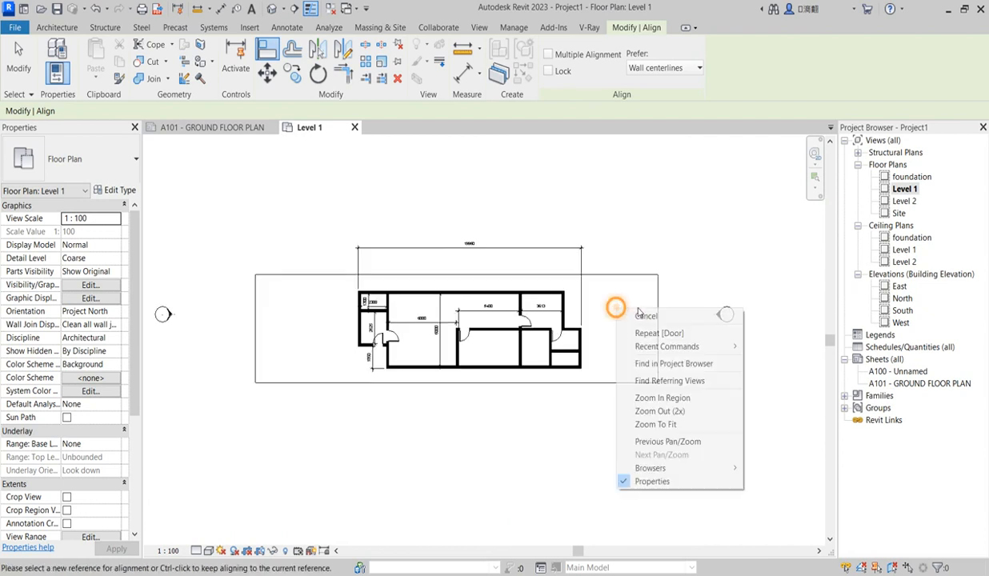
left_click(645, 317)
- Place another single-flush door in the partition leading into the lower small room, swinging into that room
scroll(541, 407, "up", 5)
left_click(570, 264)
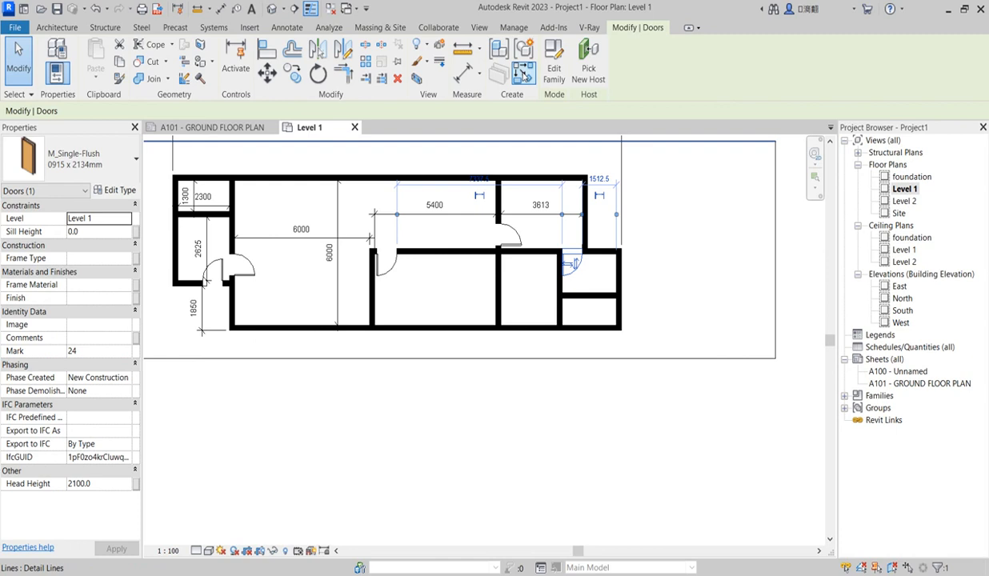
left_click(498, 74)
scroll(566, 312, "up", 4)
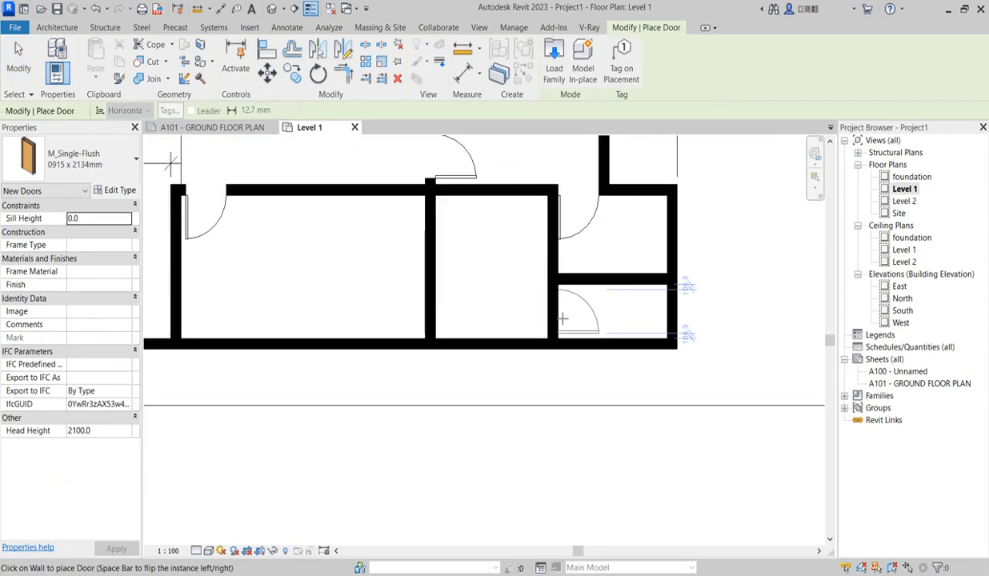
left_click(561, 316)
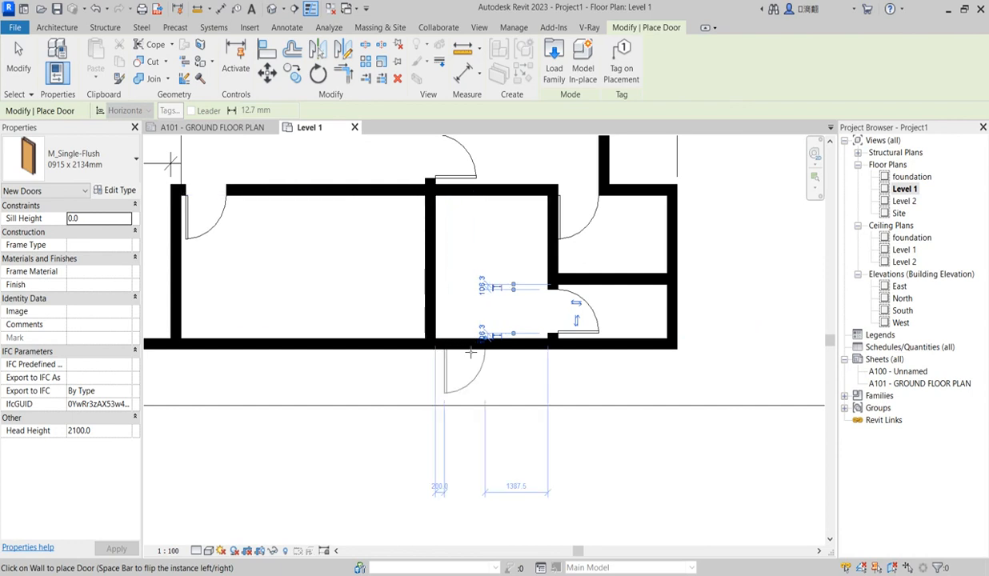
- Place a single-flush door in the lower exterior wall near the left end of the lower-right room, swinging inward
scroll(465, 344, "up", 2)
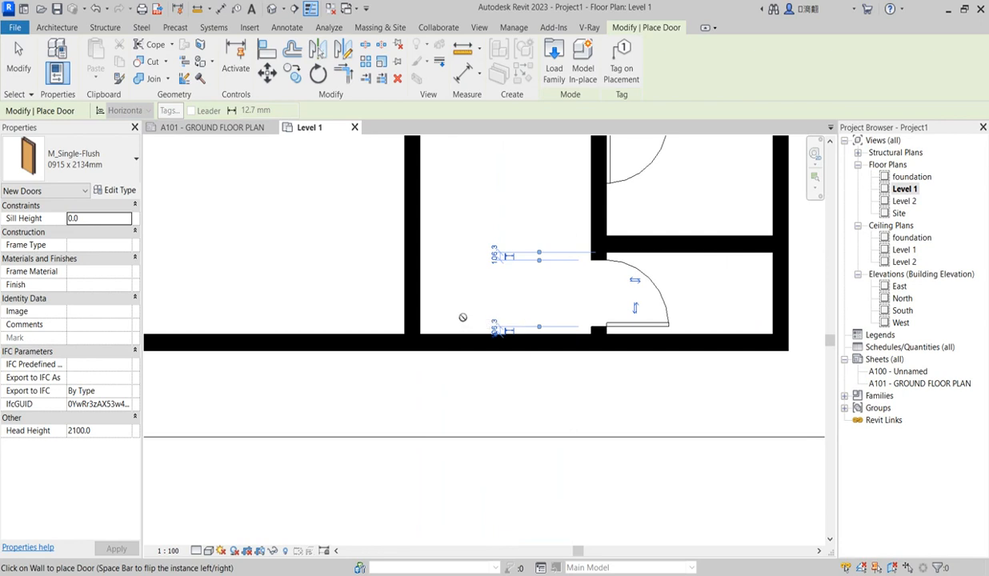
scroll(517, 214, "down", 3)
right_click(529, 216)
left_click(544, 222)
right_click(532, 209)
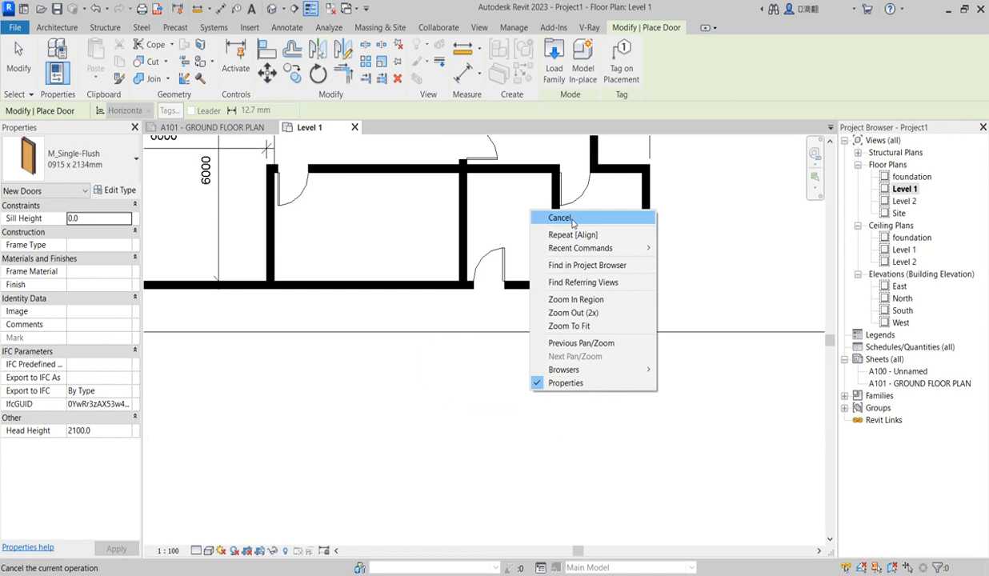
left_click(564, 216)
- Align the lower edge of the lower small room's door with the inner face of the lower exterior wall
scroll(520, 273, "down", 2)
scroll(520, 272, "up", 2)
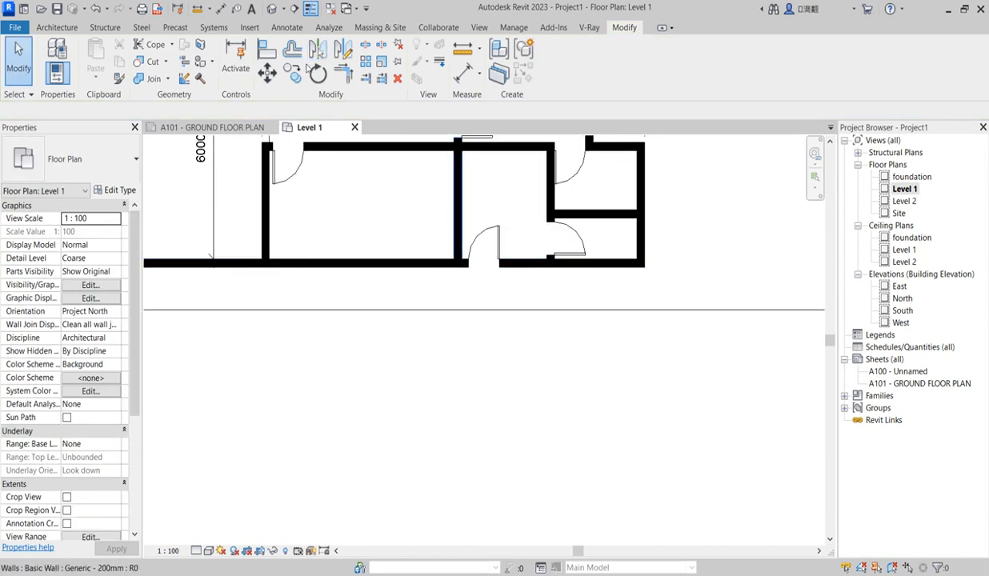
left_click(267, 50)
scroll(620, 255, "up", 1)
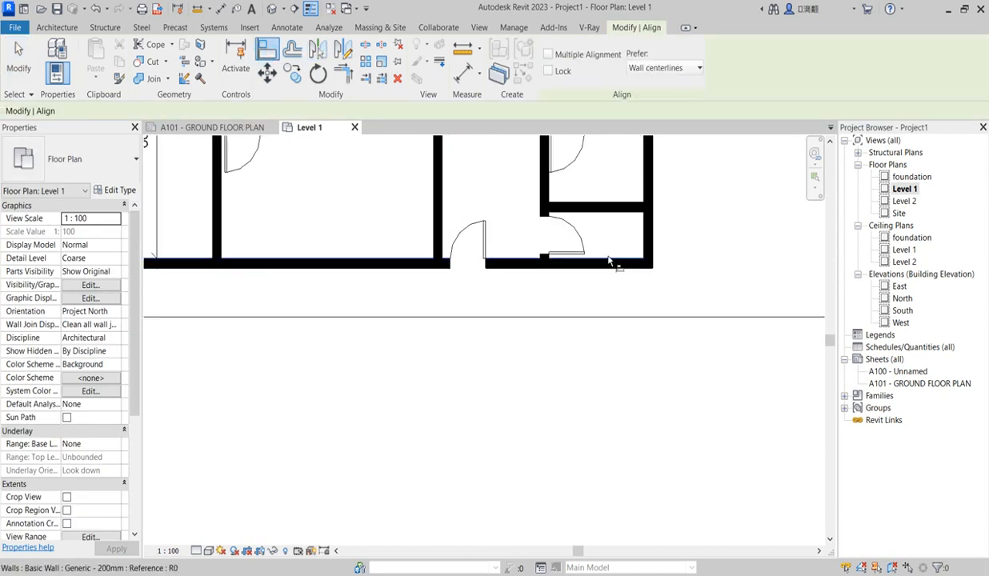
left_click(570, 256)
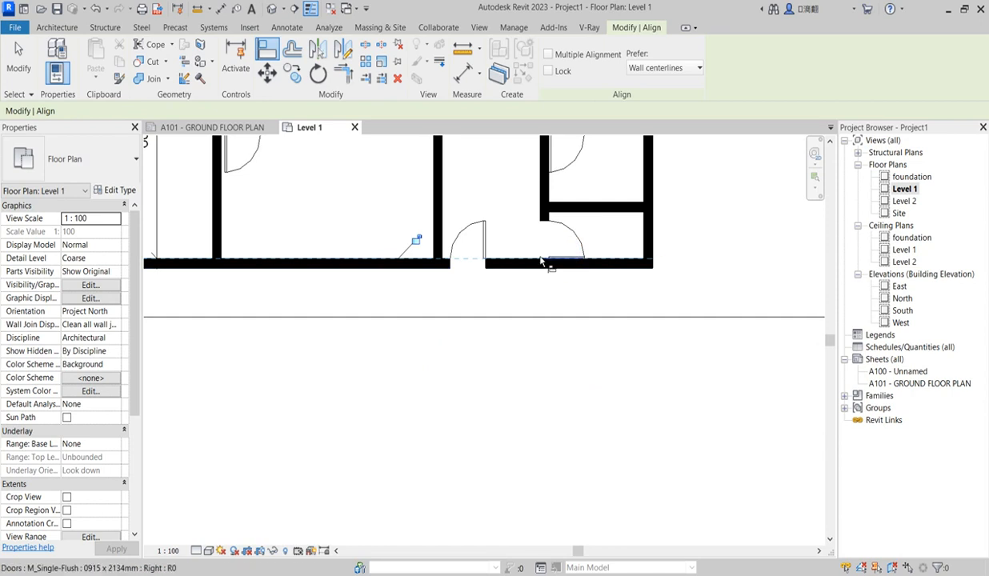
scroll(547, 264, "down", 2)
scroll(485, 250, "up", 2)
- Align the left edge of the lower-right room's exterior door with the right face of the adjacent partition
left_click(487, 221)
left_click(502, 259)
right_click(514, 189)
left_click(529, 196)
right_click(515, 189)
left_click(529, 195)
- Flip the lower-right room's exterior door so that it hinges beside the left partition
left_click(521, 243)
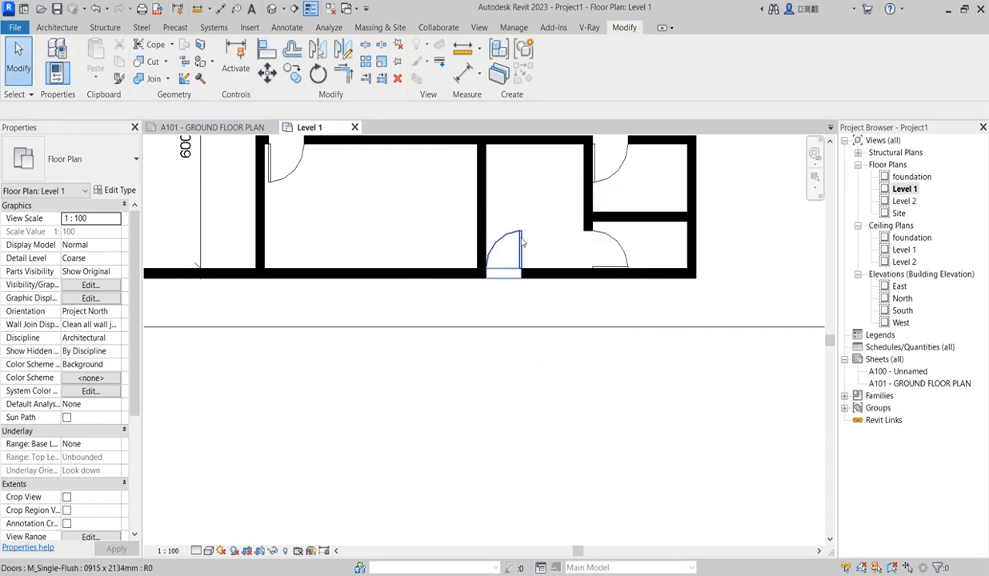
left_click(522, 243)
scroll(592, 384, "down", 2)
left_click(593, 382)
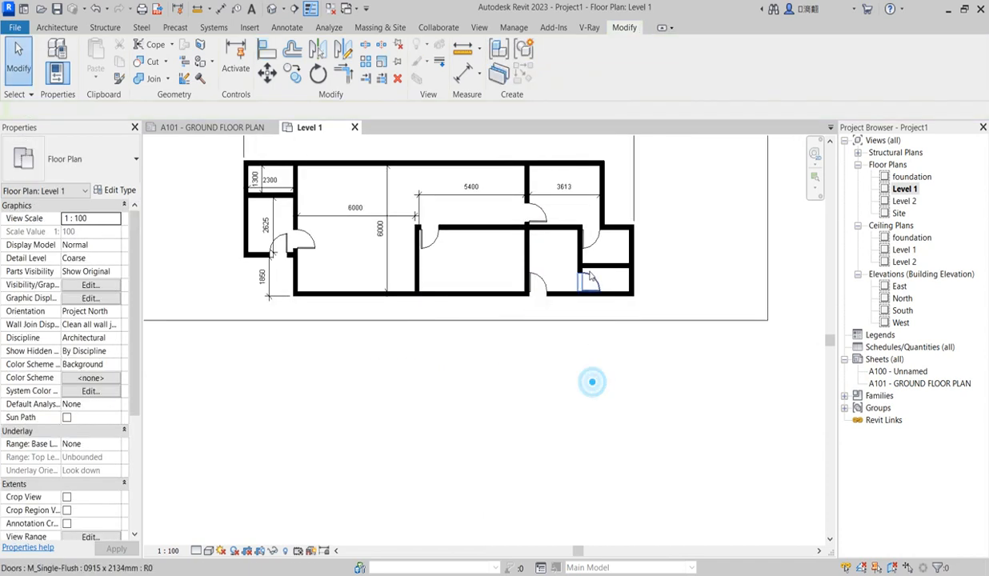
- Draw horizontal grid lines B and C along the middle cross wall and lower exterior wall, with ends lined up with grid A
scroll(577, 333, "down", 4)
scroll(554, 262, "up", 5)
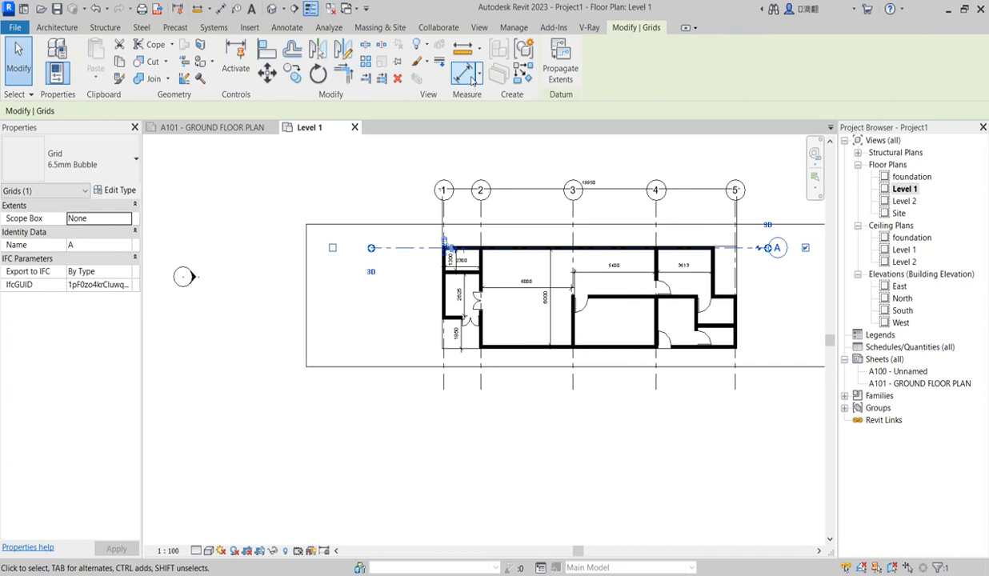
left_click(371, 297)
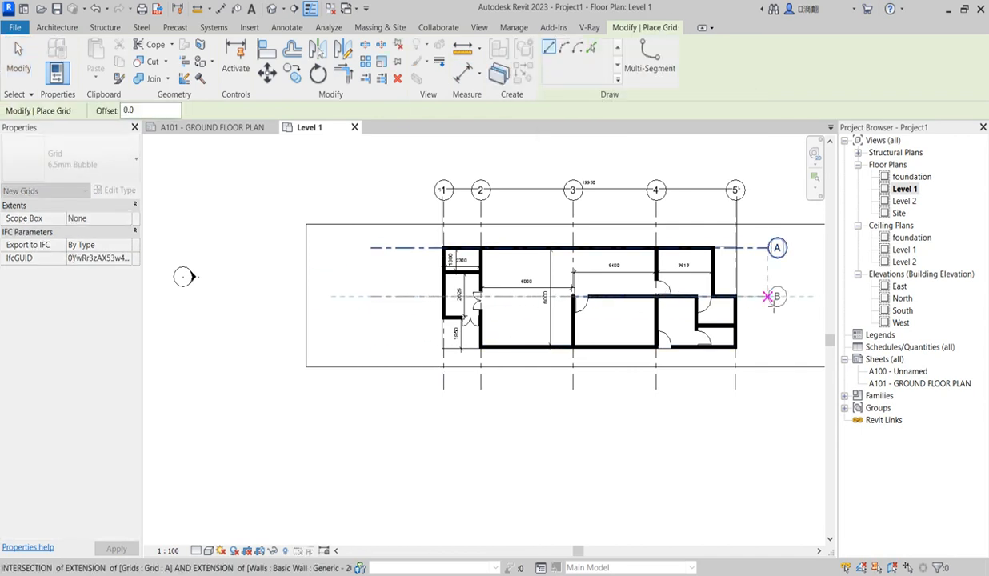
left_click(769, 297)
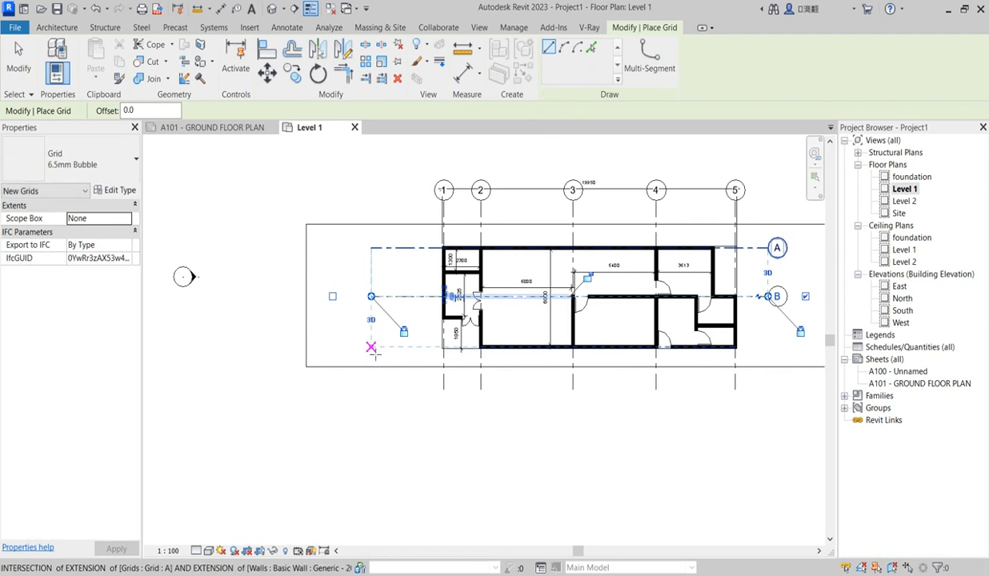
left_click(370, 347)
left_click(769, 347)
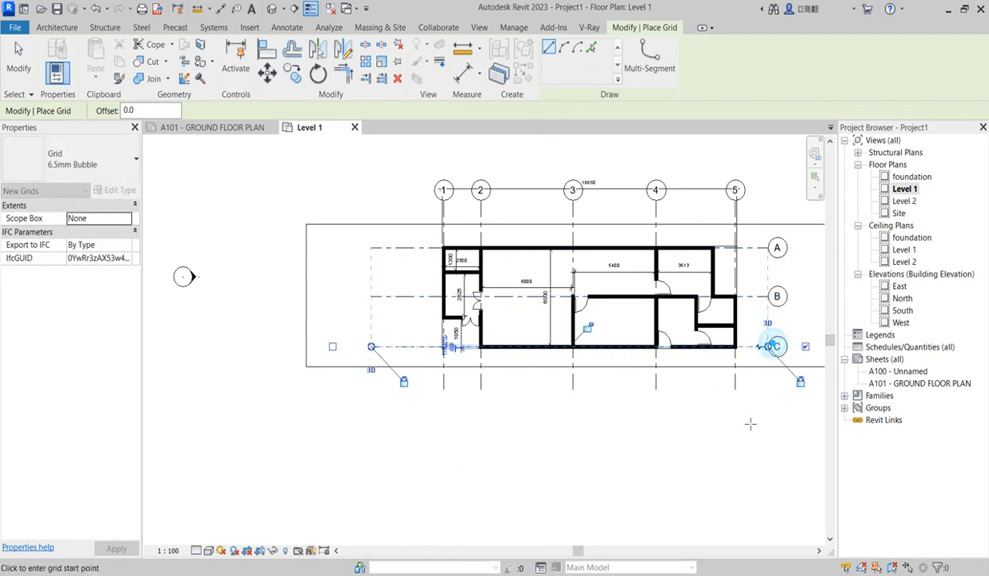
key("Escape")
scroll(671, 357, "up", 3)
scroll(474, 360, "down", 5)
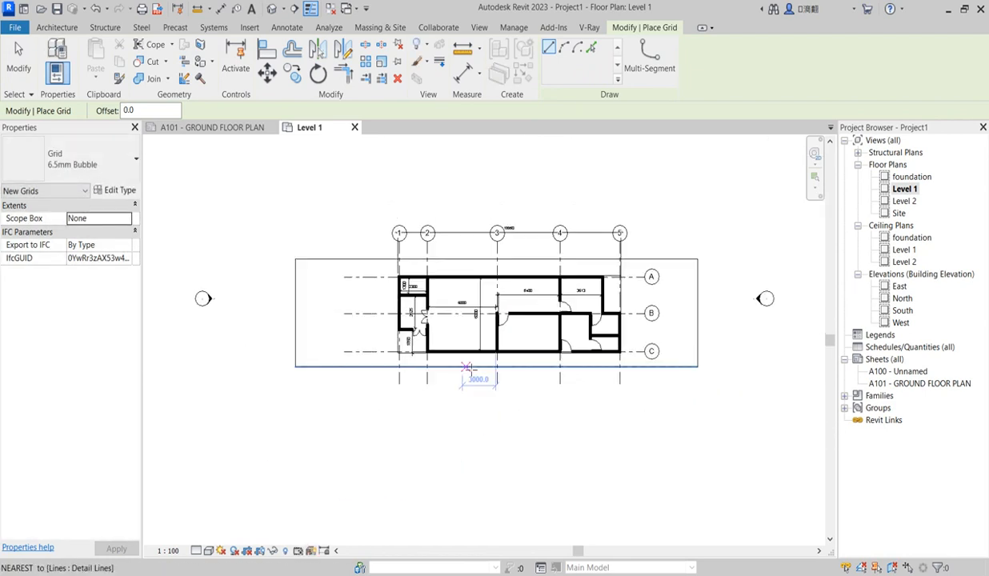
scroll(576, 293, "up", 2)
right_click(698, 202)
left_click(727, 206)
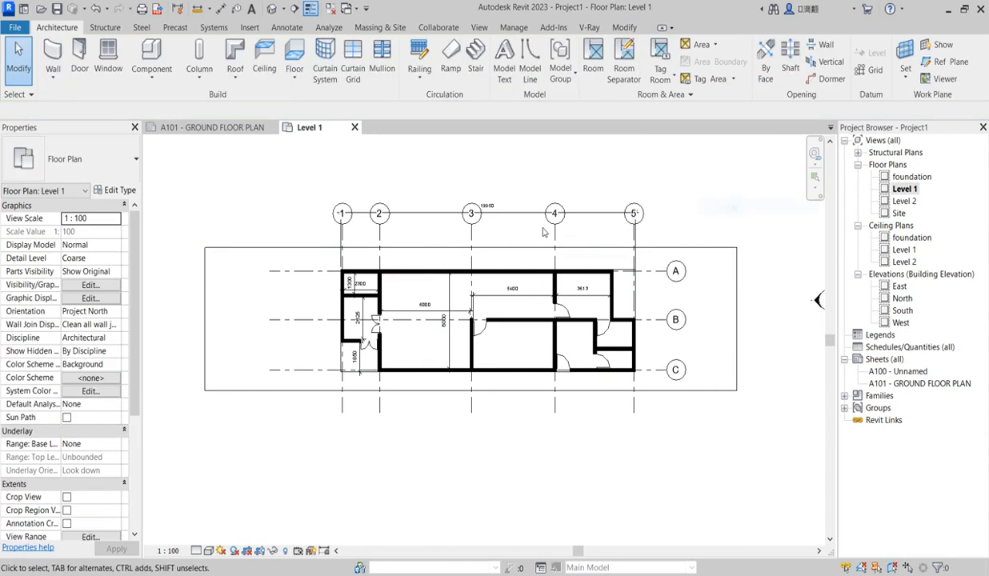
- Move the 19950 overall dimension line down between the grid bubbles and the upper exterior wall
left_click(515, 213)
scroll(516, 214, "up", 2)
left_click_drag(518, 210, 521, 256)
scroll(348, 349, "up", 1)
scroll(655, 327, "down", 3)
scroll(628, 390, "up", 2)
scroll(544, 384, "down", 3)
scroll(462, 392, "up", 2)
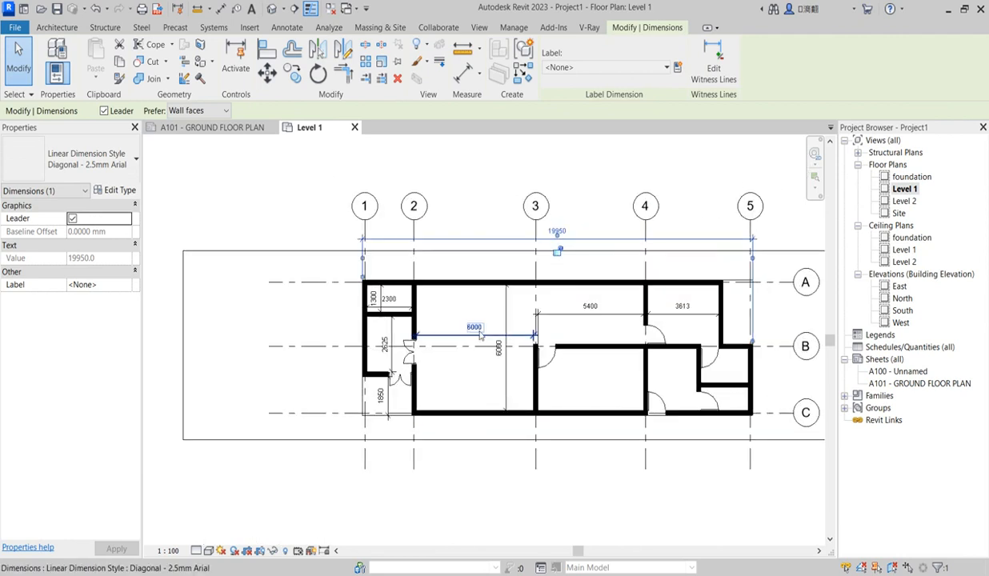
- Duplicate the lower-right small room's single flush door type as TOILET DOOR and give it a narrower width
scroll(416, 356, "up", 3)
scroll(384, 354, "down", 2)
scroll(383, 356, "down", 1)
scroll(373, 342, "up", 2)
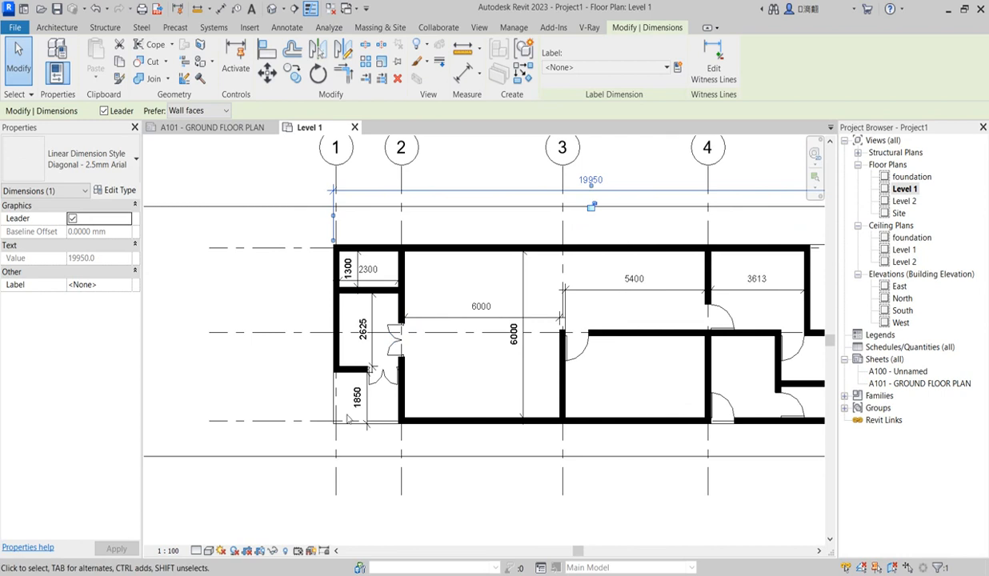
scroll(360, 334, "up", 2)
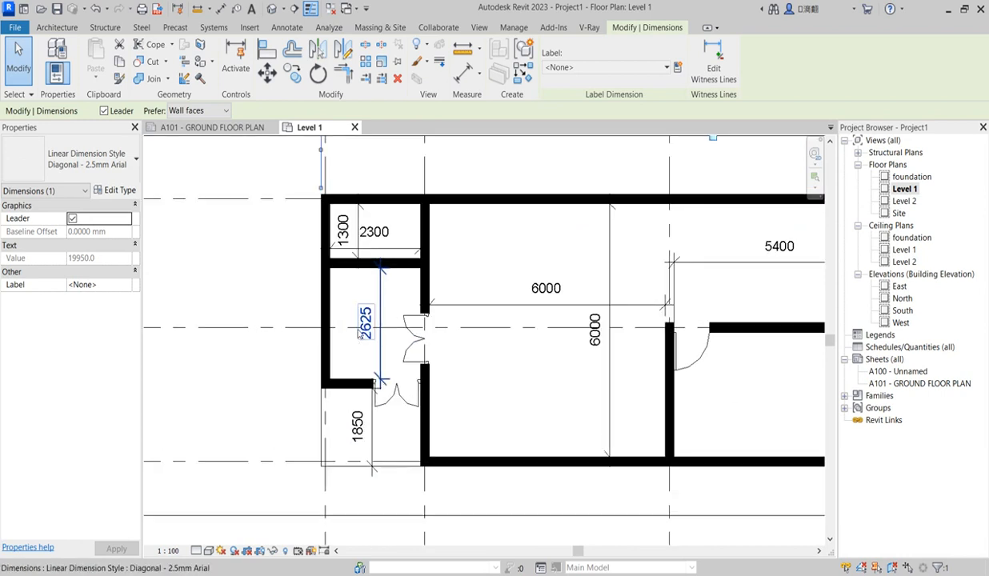
scroll(464, 413, "down", 2)
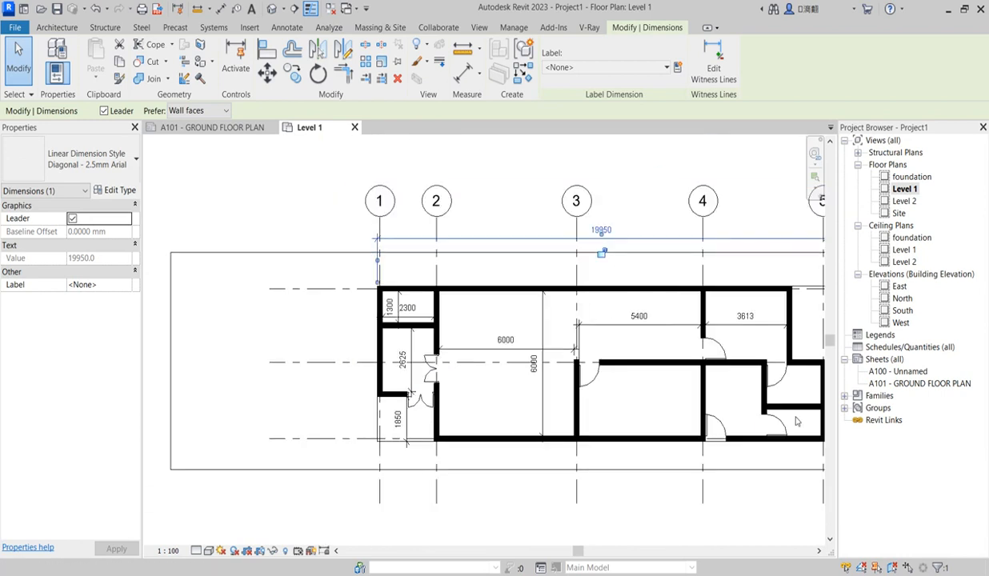
left_click(761, 416)
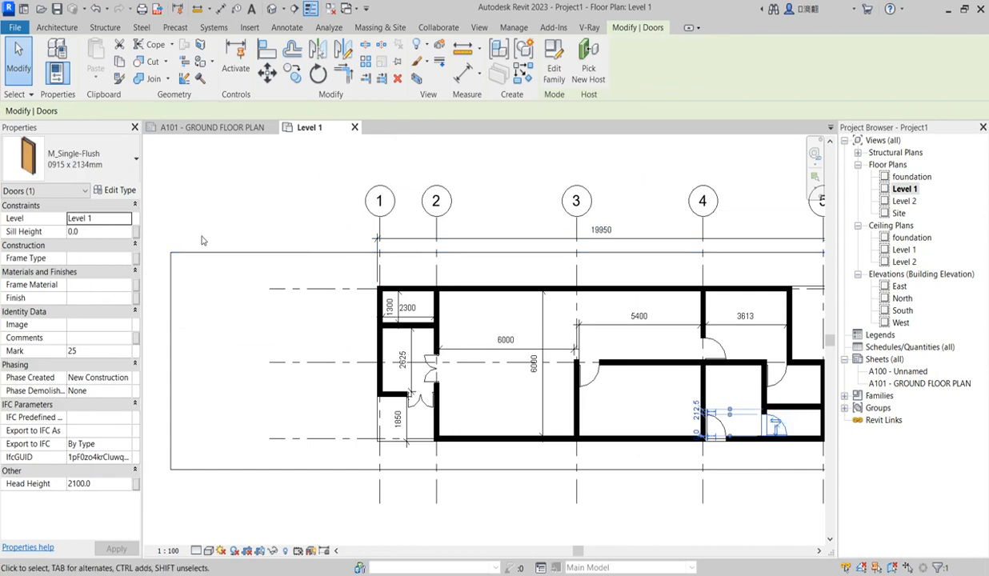
left_click(121, 192)
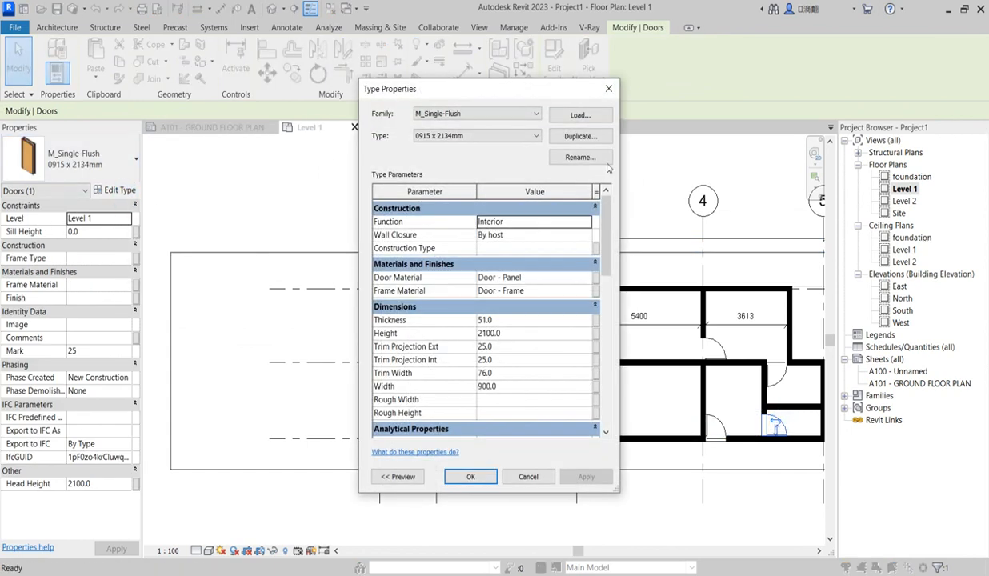
left_click(579, 137)
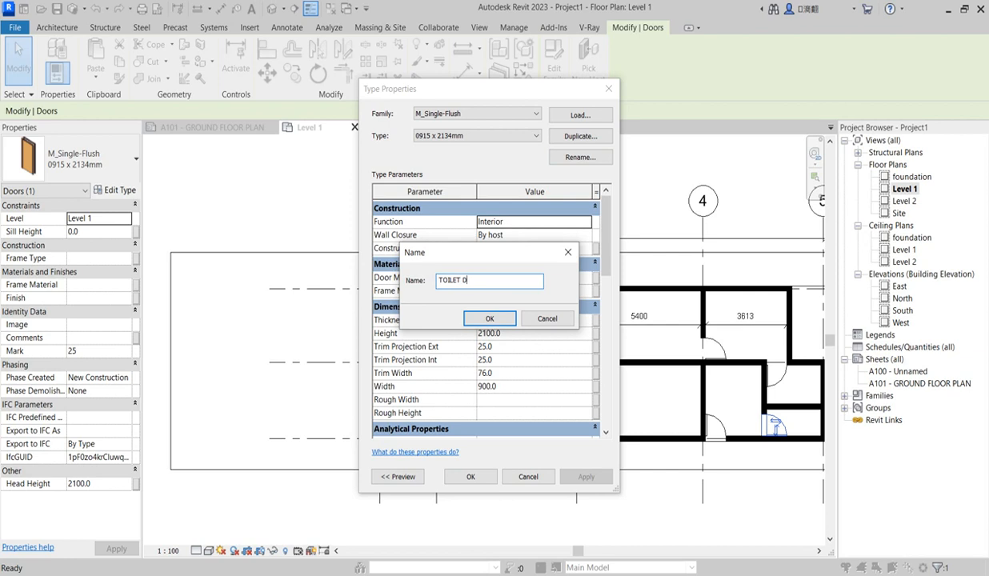
left_click(489, 319)
left_click(507, 389)
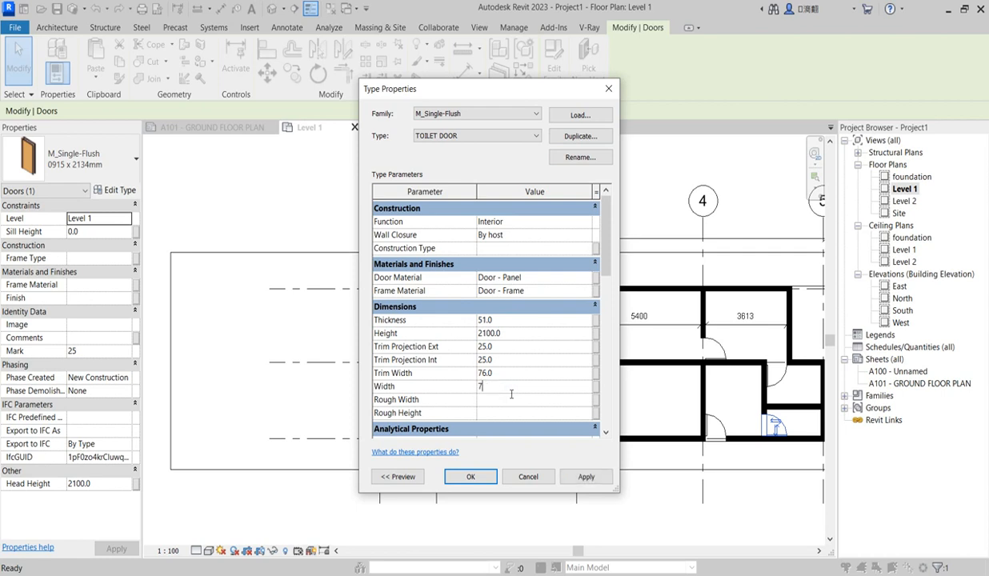
left_click(469, 477)
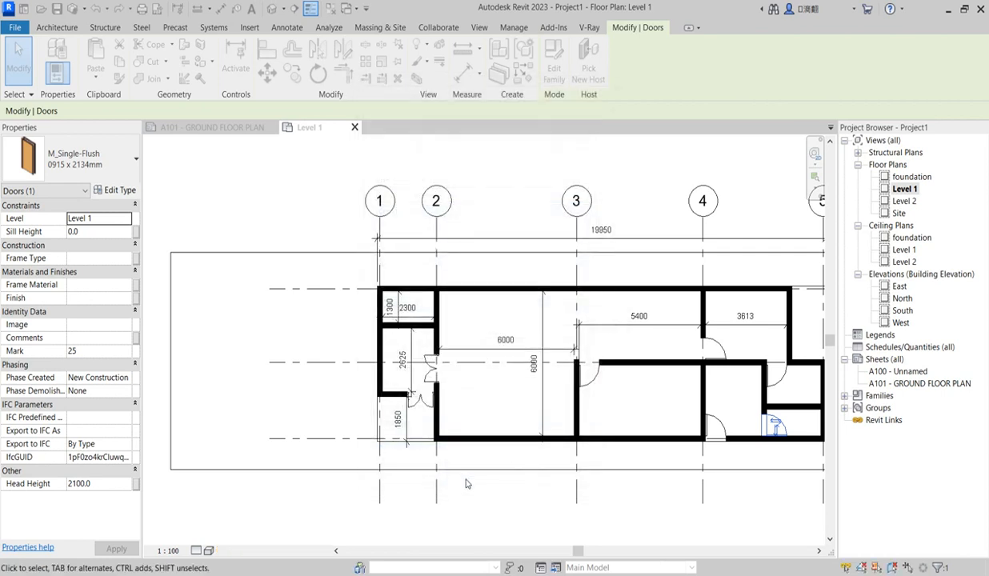
- Place a TOILET DOOR in the lower partition of the small upper-left room, swinging into that room
scroll(758, 422, "up", 1)
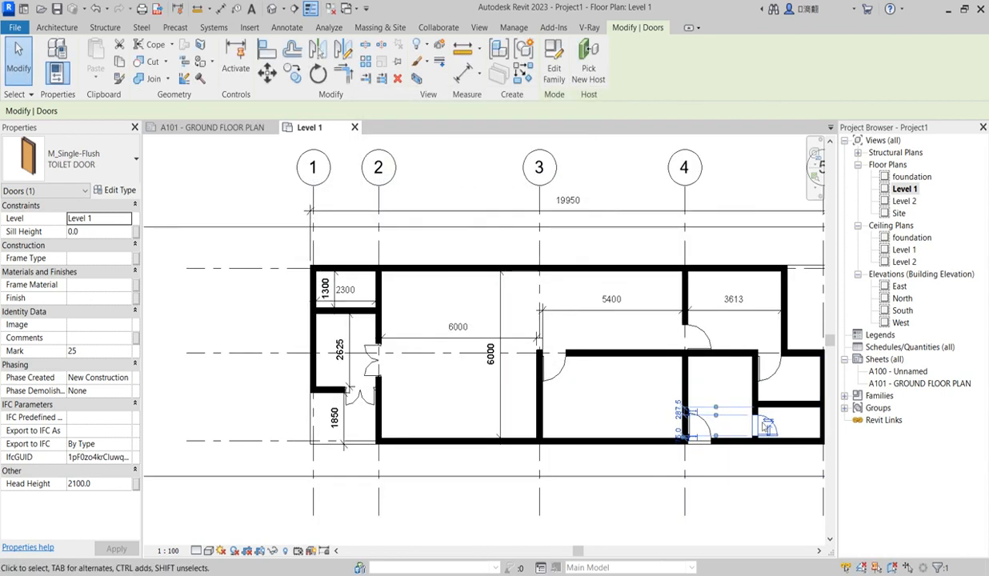
left_click(518, 74)
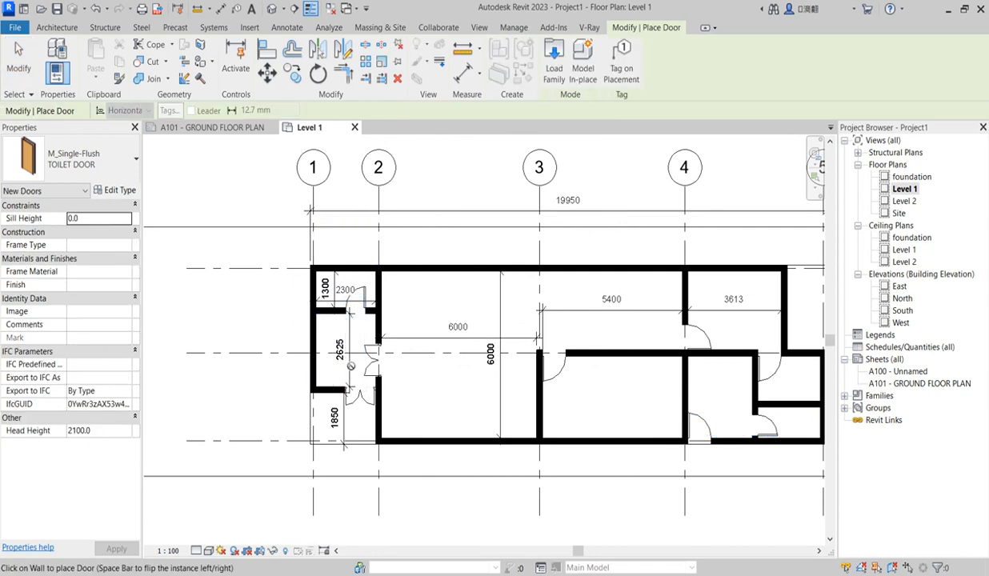
scroll(392, 346, "up", 2)
key("Escape")
key("Escape")
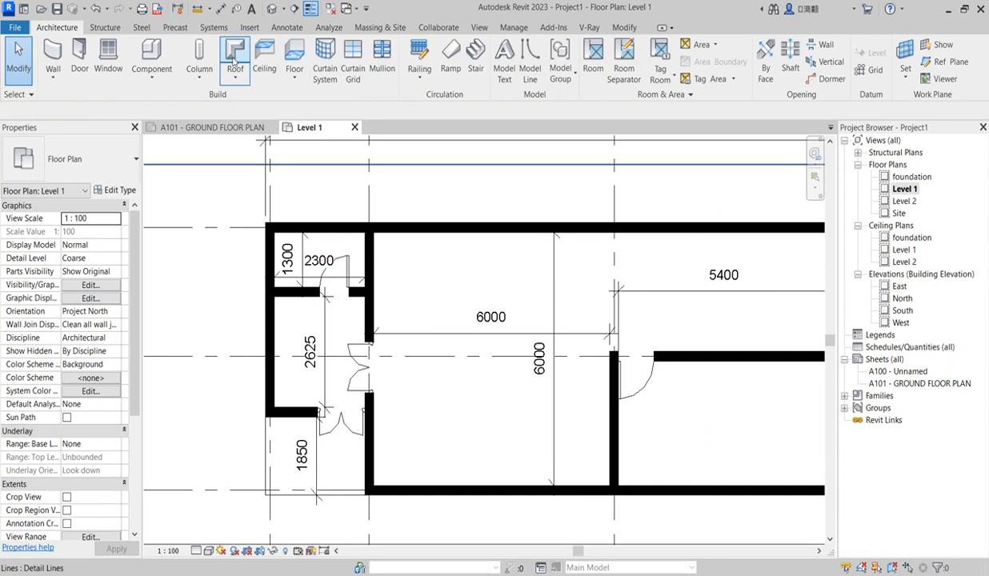
scroll(151, 158, "down", 2)
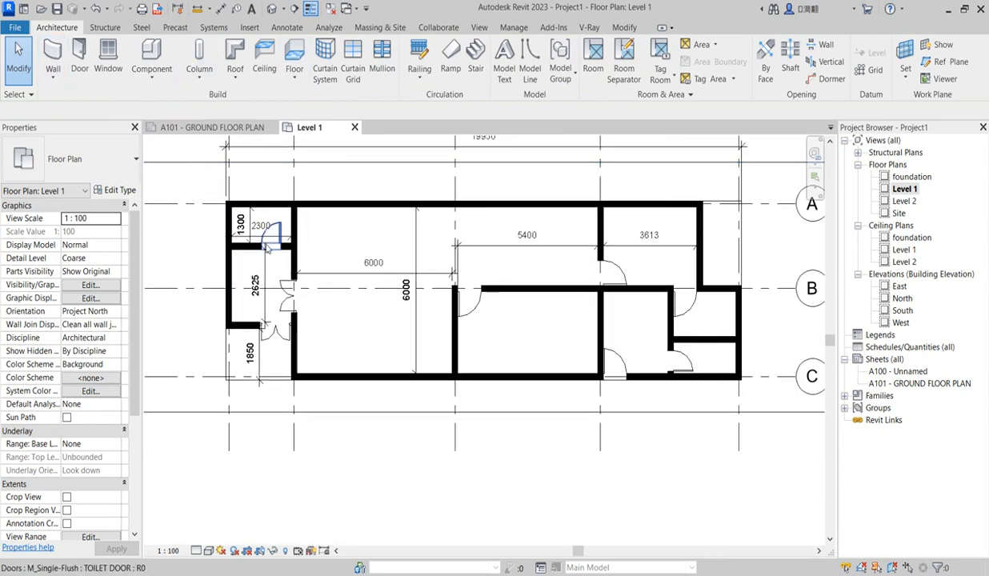
- Align the right edge of the upper-left room's toilet door with the left face of the wall on grid 2
left_click(625, 27)
left_click(267, 49)
scroll(298, 271, "up", 2)
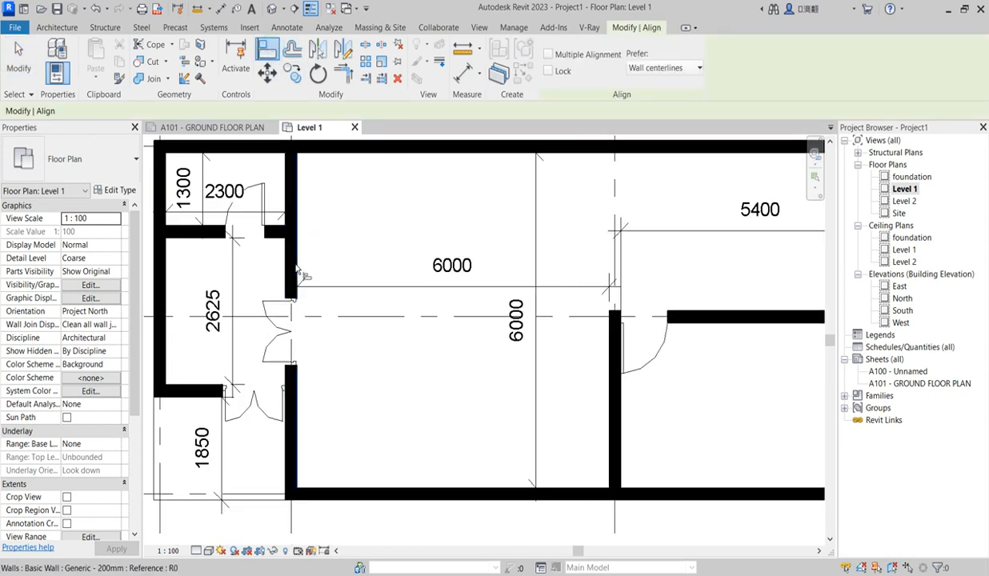
left_click(285, 261)
left_click(265, 214)
scroll(341, 207, "down", 2)
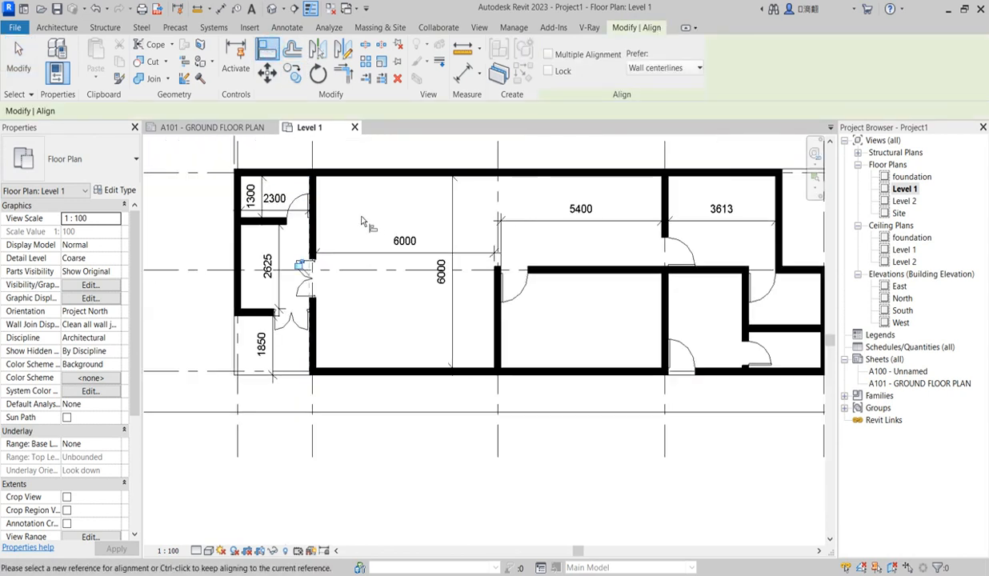
scroll(320, 320, "down", 1)
right_click(521, 224)
left_click(545, 231)
right_click(513, 245)
left_click(541, 252)
scroll(560, 272, "down", 2)
scroll(608, 301, "up", 2)
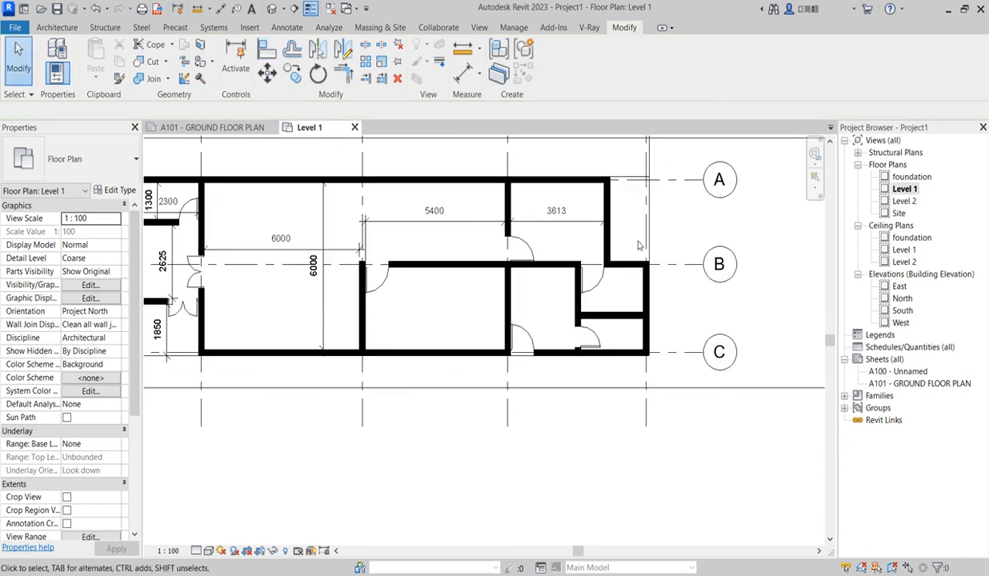
- Choose to save the project and set the LEKKI SYSTEM folder on the Desktop as its location
left_click(591, 280)
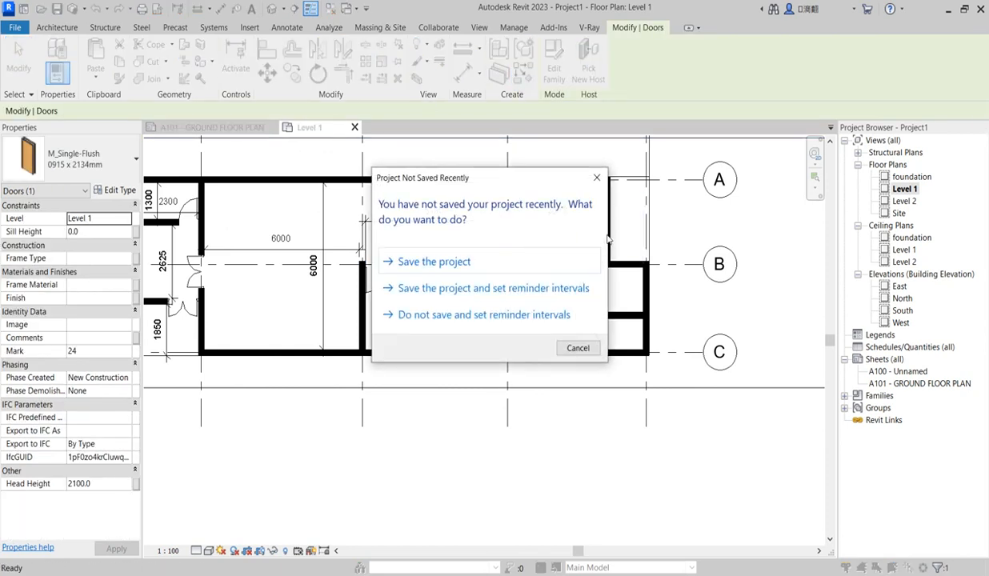
left_click(433, 262)
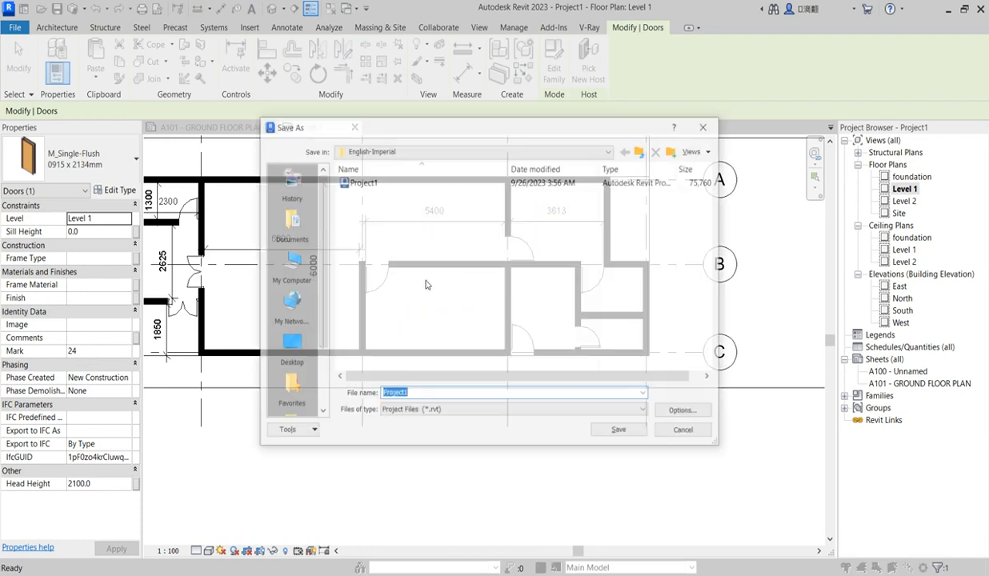
left_click(290, 346)
scroll(386, 314, "down", 4)
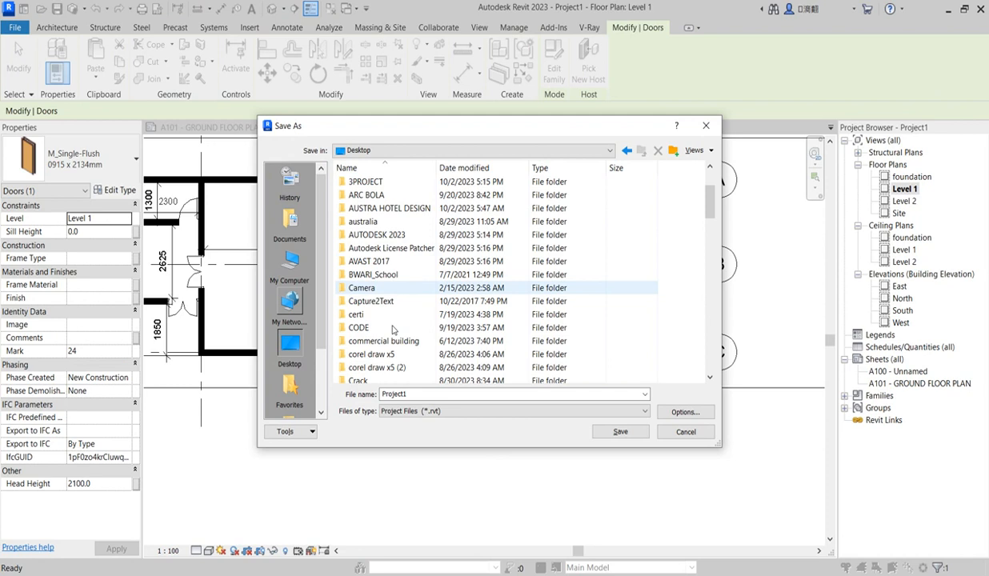
scroll(395, 349, "down", 6)
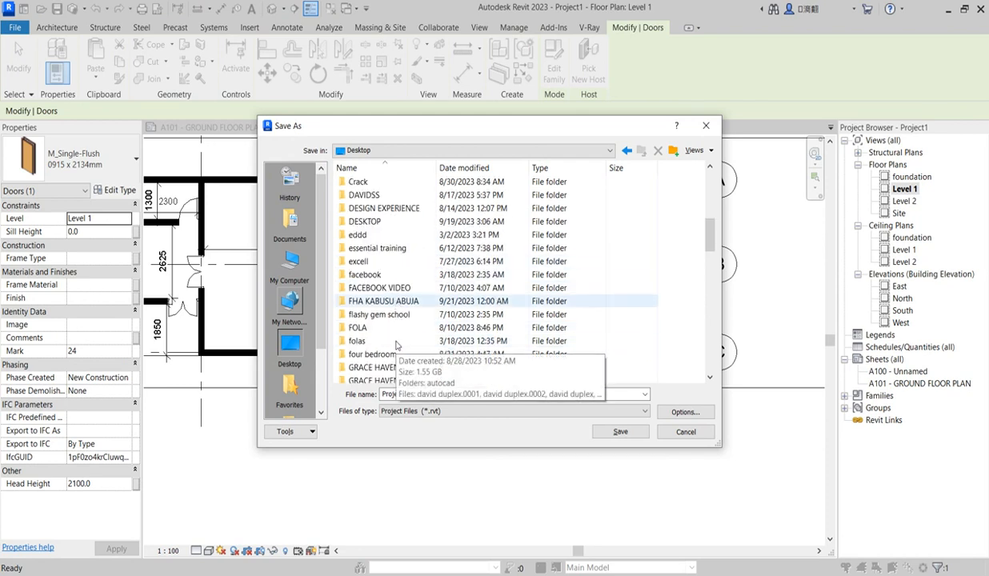
scroll(395, 344, "up", 10)
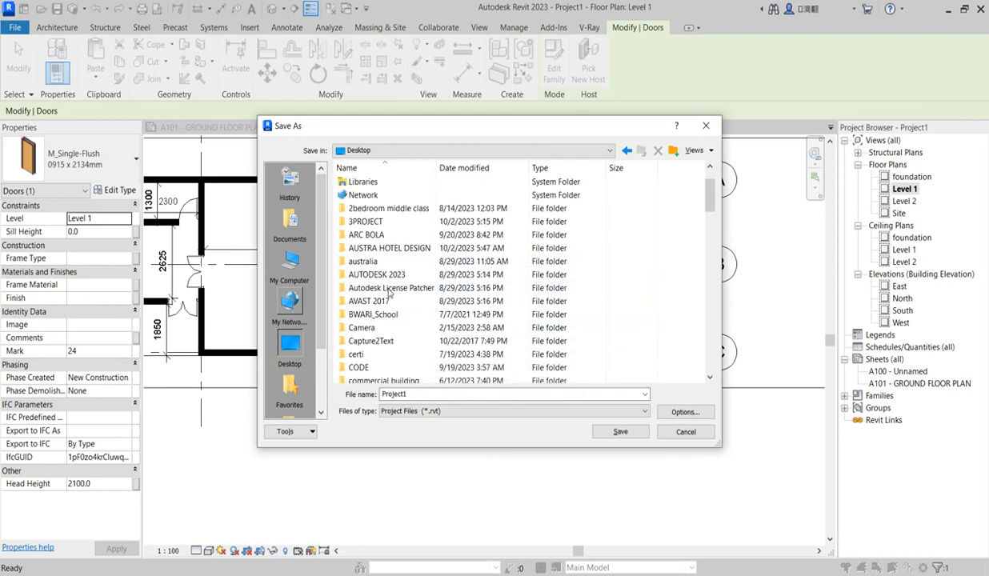
left_click(389, 276)
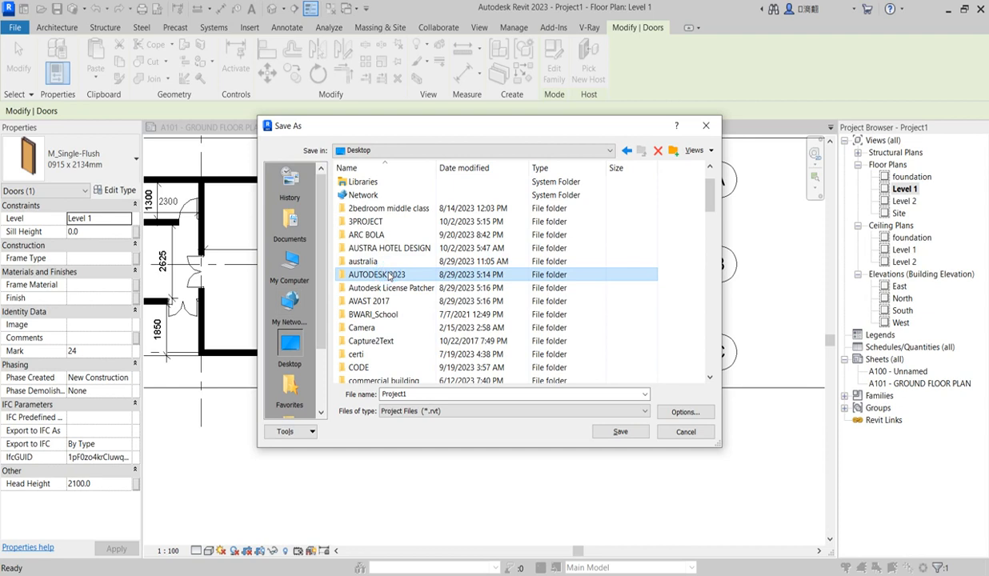
scroll(389, 275, "down", 10)
double_click(391, 183)
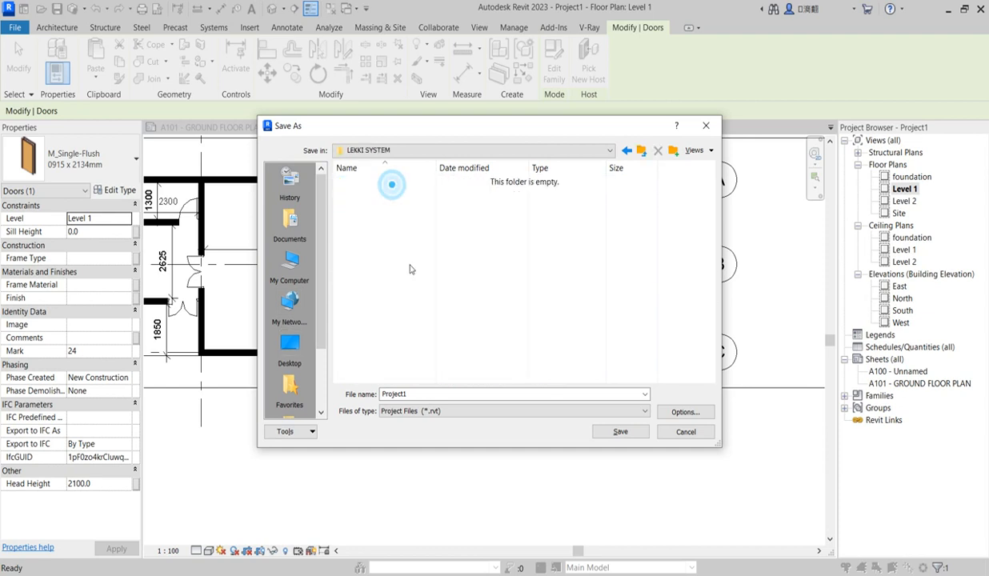
- Name the project file LEKKI STYLE 5 BEDROOM and save it
double_click(415, 395)
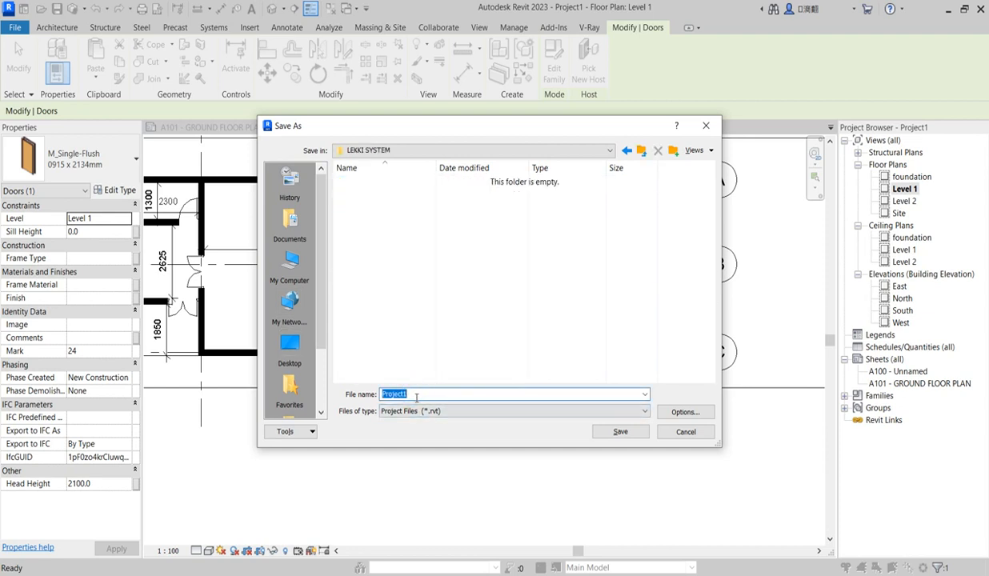
type("LE")
type("KKI STYLE 5 BEDROOM")
left_click(619, 432)
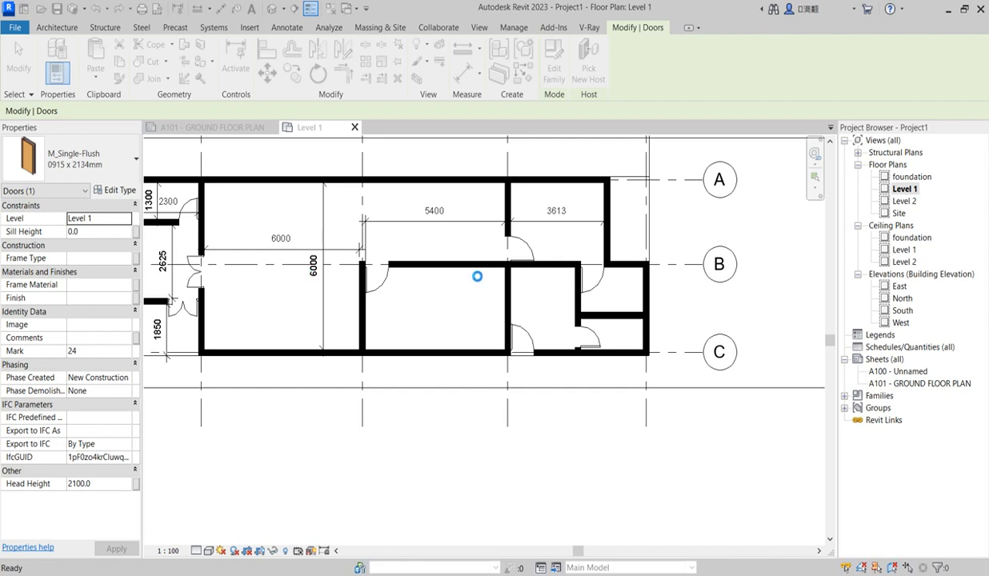
scroll(448, 320, "up", 2)
scroll(429, 320, "down", 3)
scroll(556, 322, "up", 2)
scroll(556, 322, "up", 2)
scroll(490, 317, "down", 3)
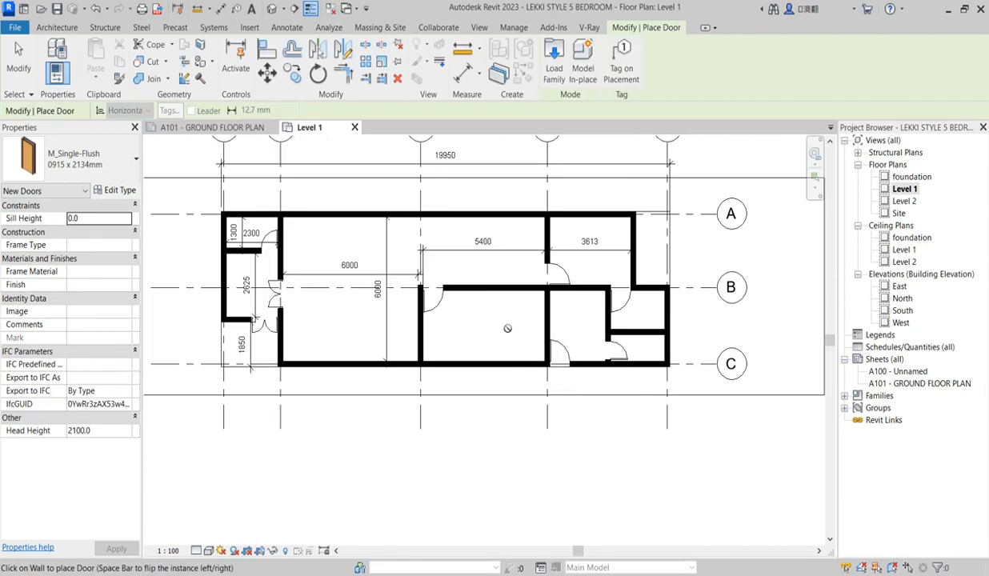
key("Escape")
key("Escape")
scroll(360, 304, "down", 2)
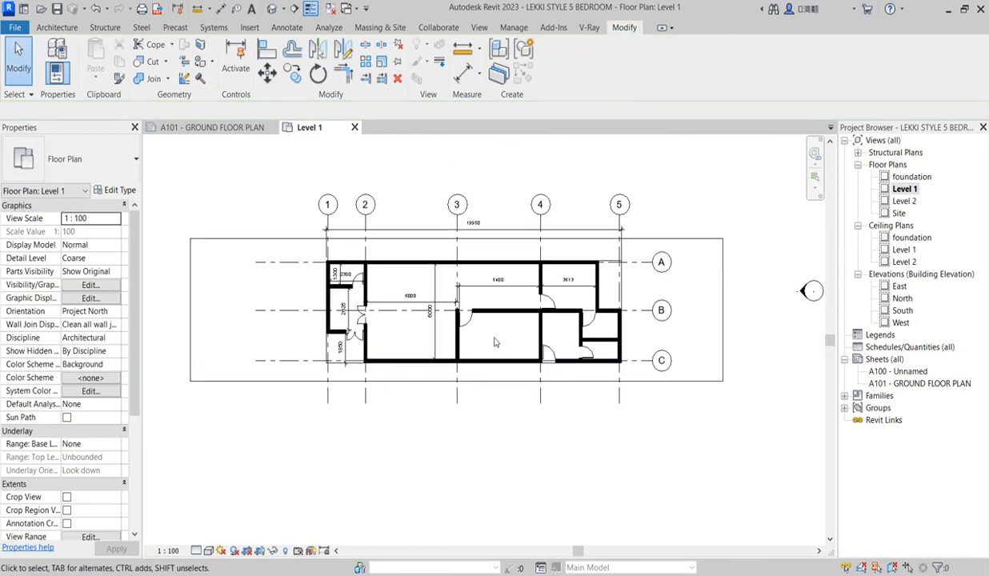
- Place the sectional_sofa_6482 component in the large room between grids 2 and 3
scroll(435, 276, "up", 2)
left_click(57, 27)
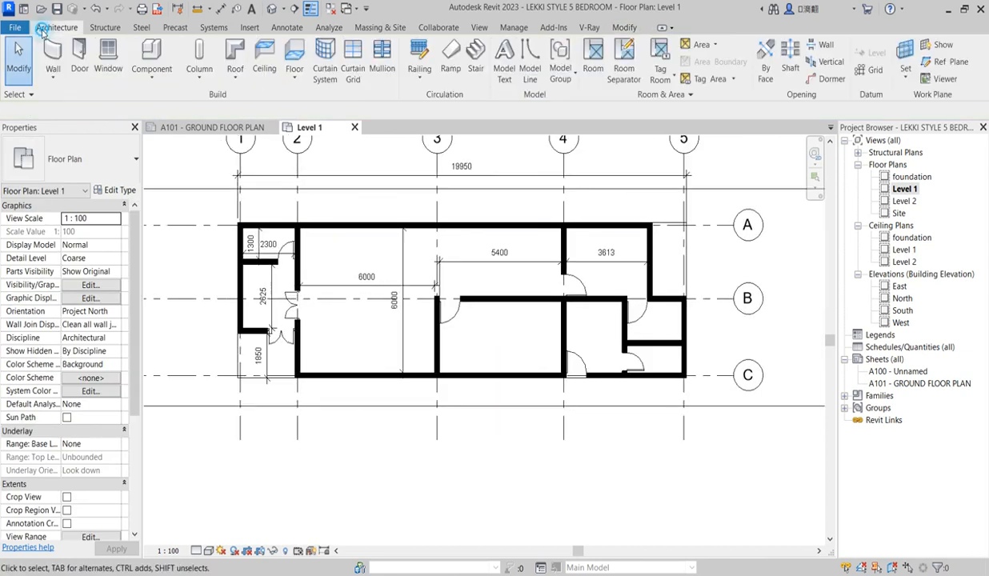
left_click(152, 58)
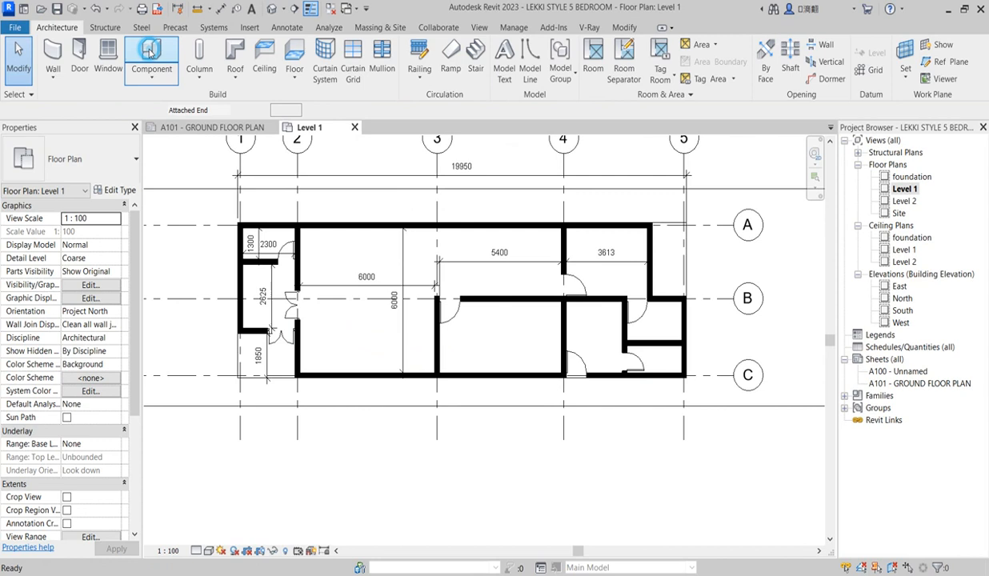
left_click(120, 157)
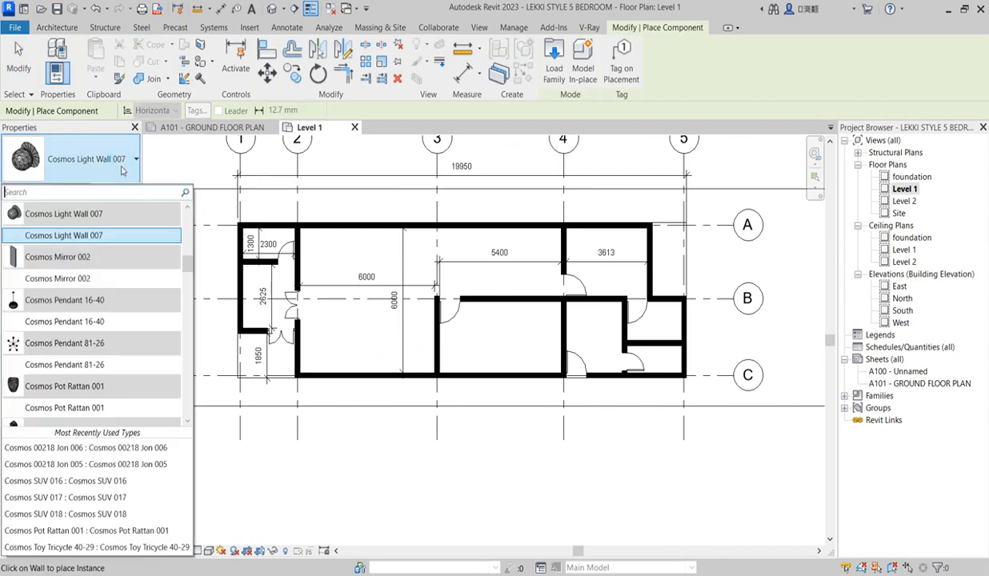
left_click_drag(186, 254, 190, 402)
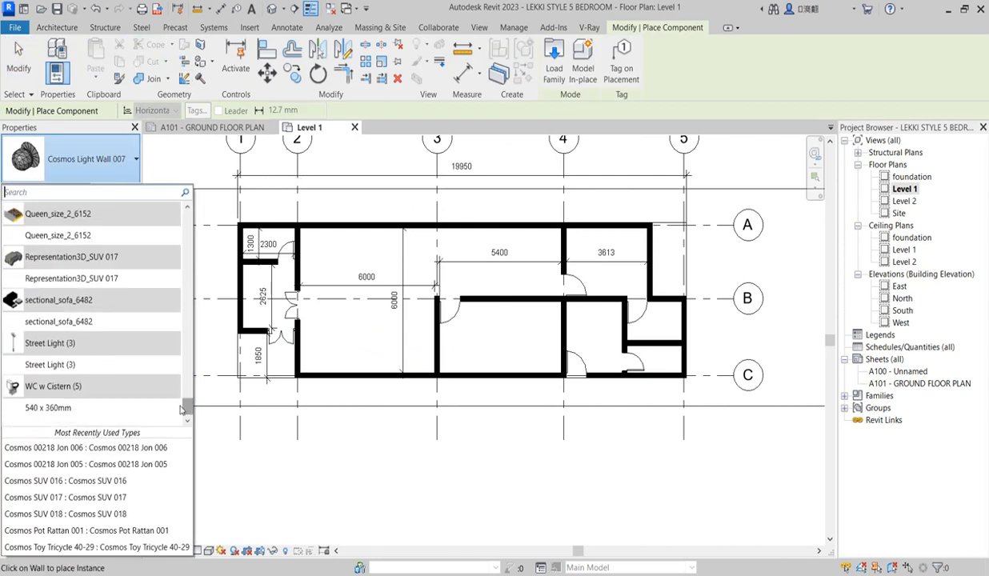
left_click(64, 323)
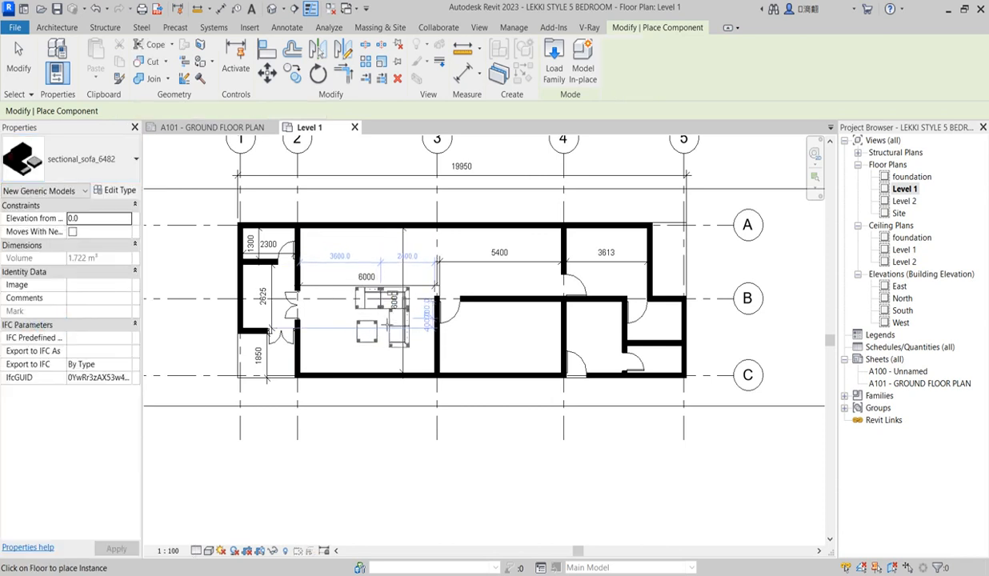
scroll(381, 322, "up", 2)
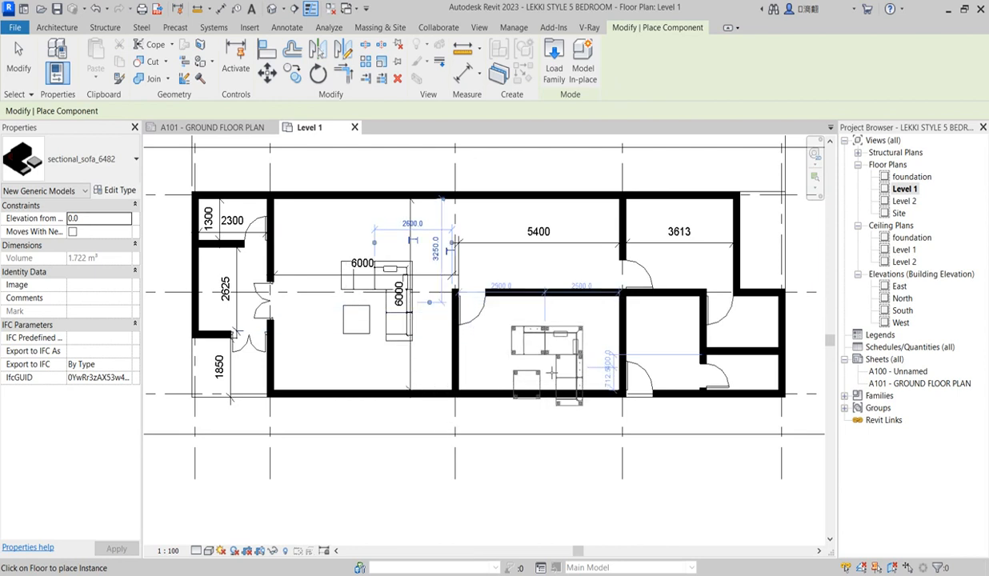
- Choose the M_Table-Dining Round w Chairs 0915mm Diameter component and set its type to a diameter of 1250 and 6 chairs
left_click(121, 164)
left_click_drag(188, 416, 188, 387)
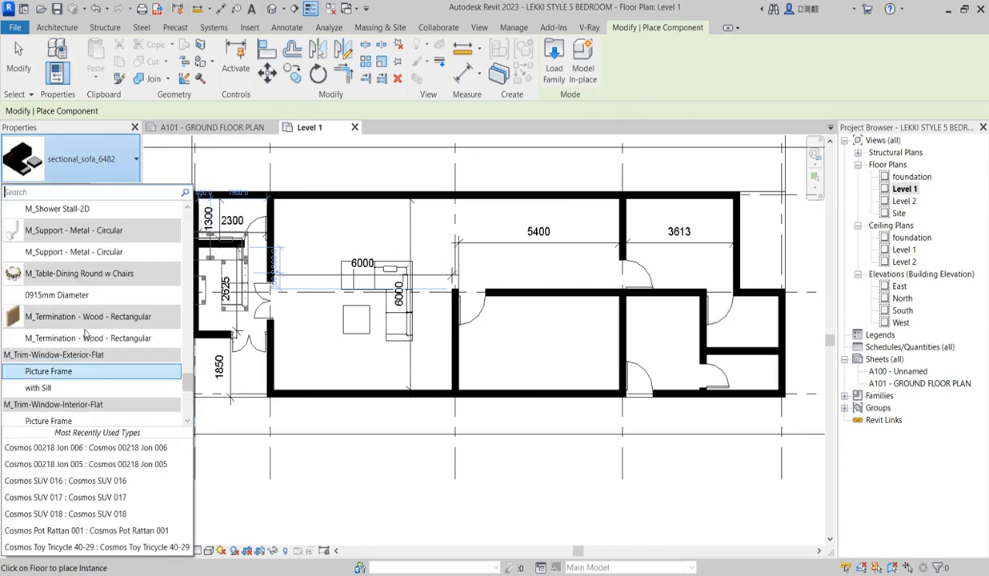
left_click(56, 294)
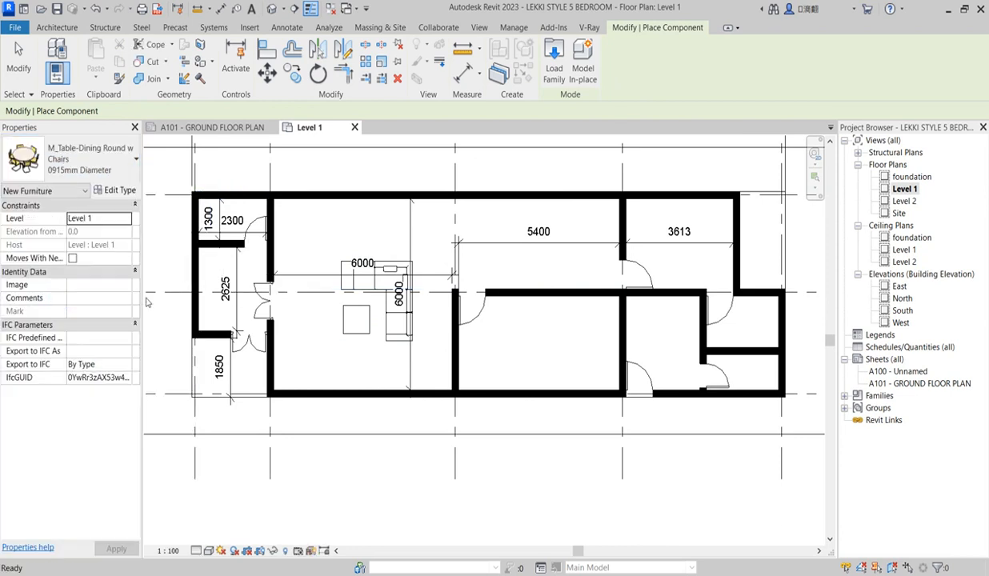
left_click(118, 191)
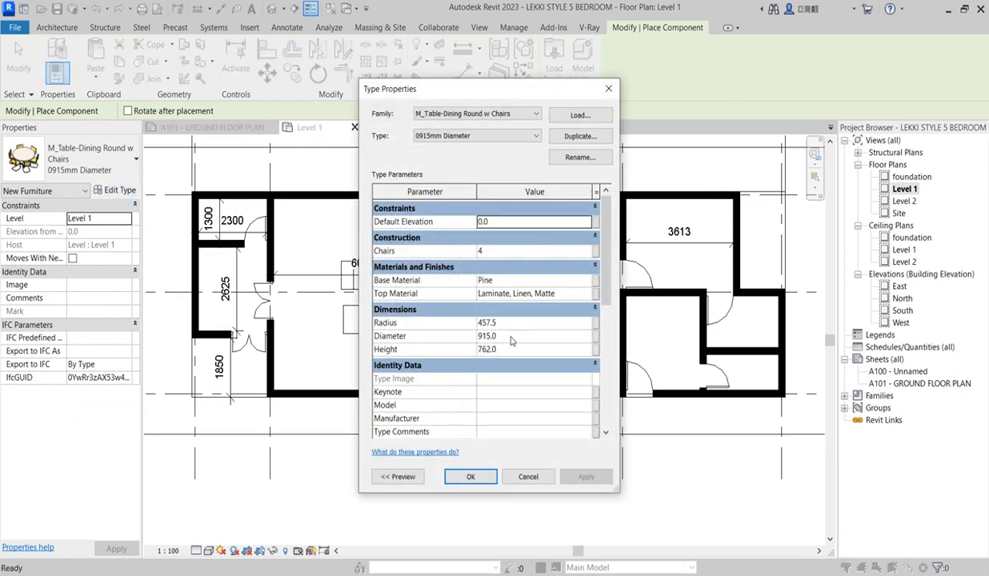
left_click(513, 337)
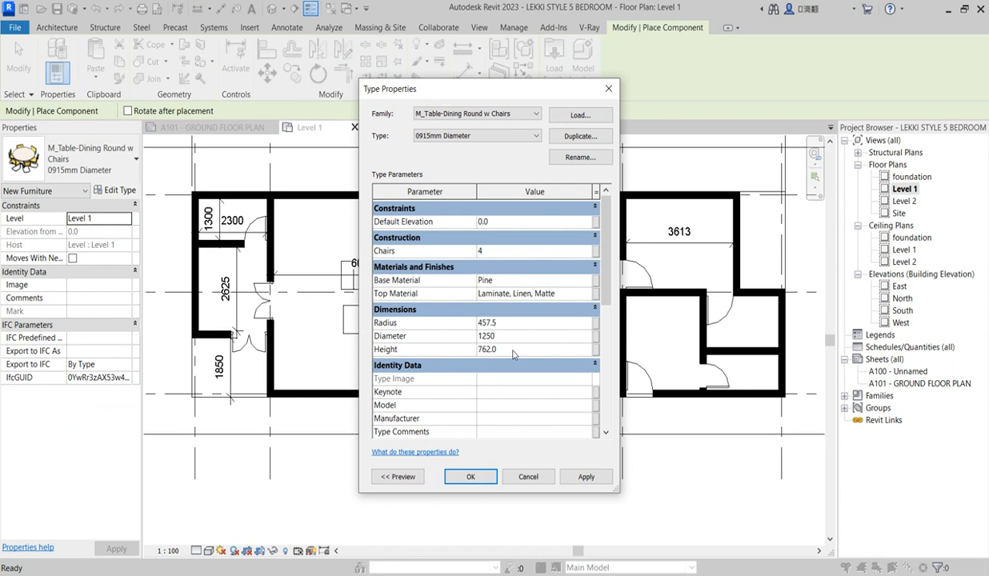
left_click(533, 350)
left_click(483, 252)
type("6")
left_click(471, 477)
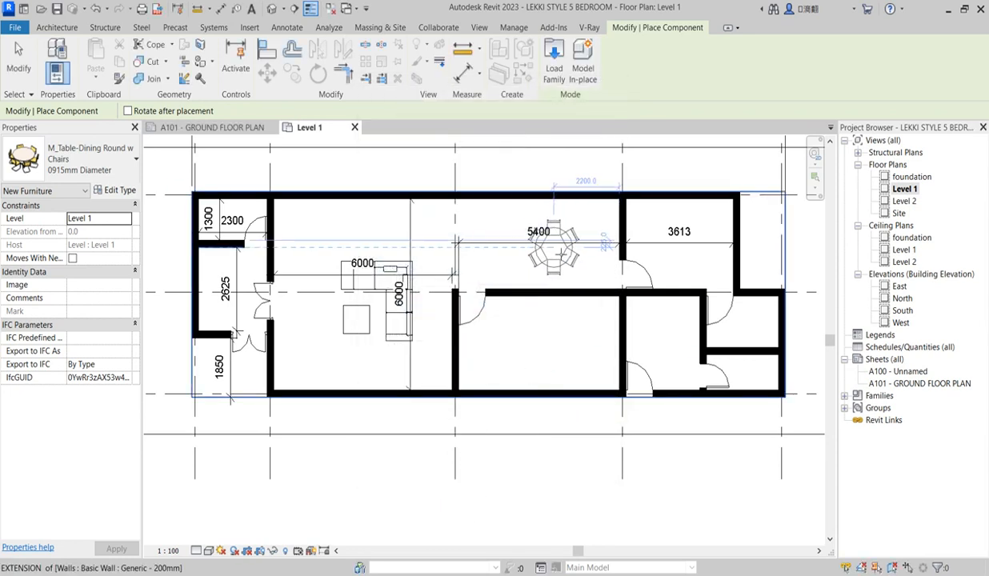
- Place the round dining table in the open area between grids 3 and 4 above grid B, about 1700 mm from the grid 4 wall
scroll(558, 239, "up", 2)
left_click(571, 232)
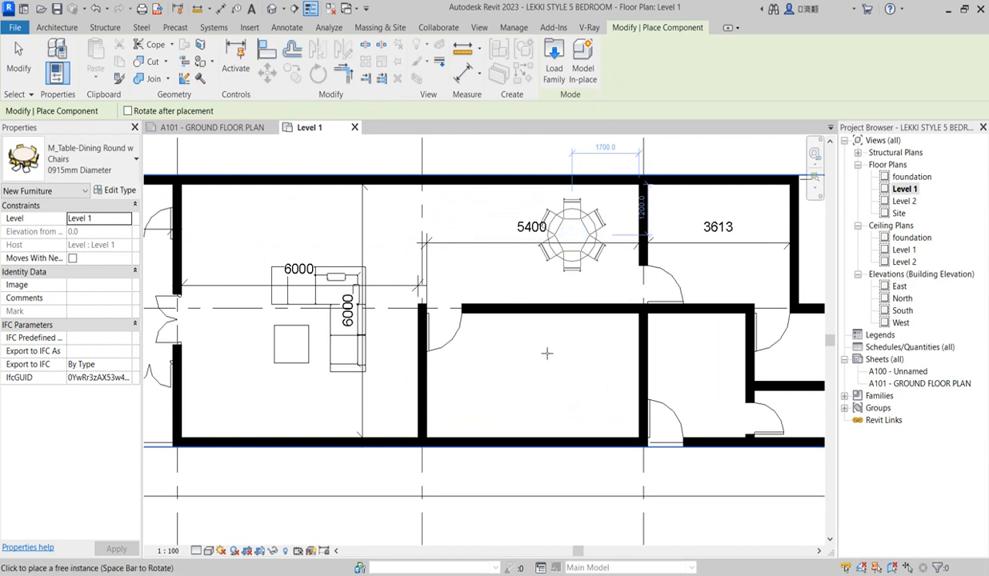
scroll(496, 308, "down", 2)
key("Escape")
key("Escape")
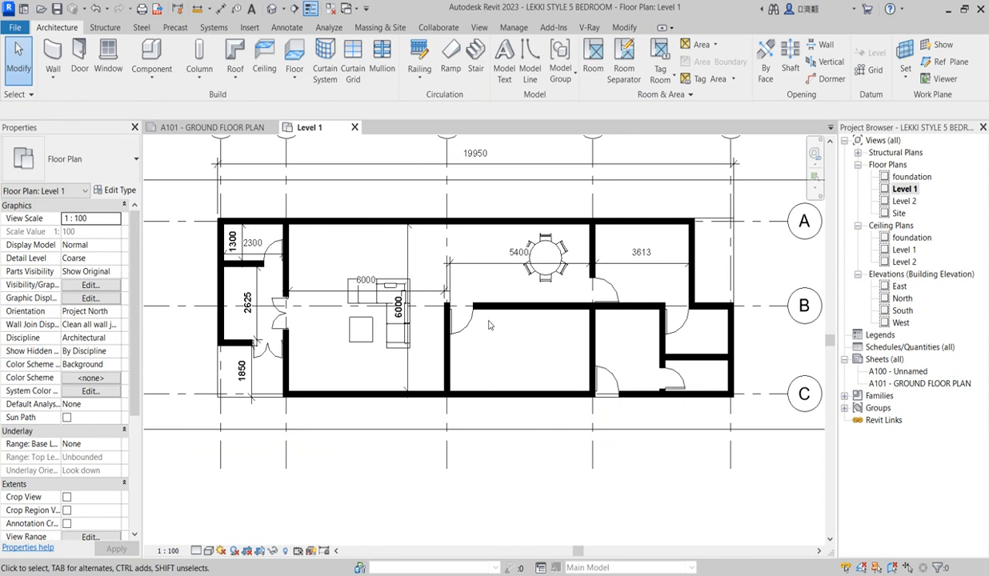
- Place a Cosmos Sofa 48-02 against the grid B wall inside the room between grids 3 and 4
left_click(152, 60)
left_click(115, 162)
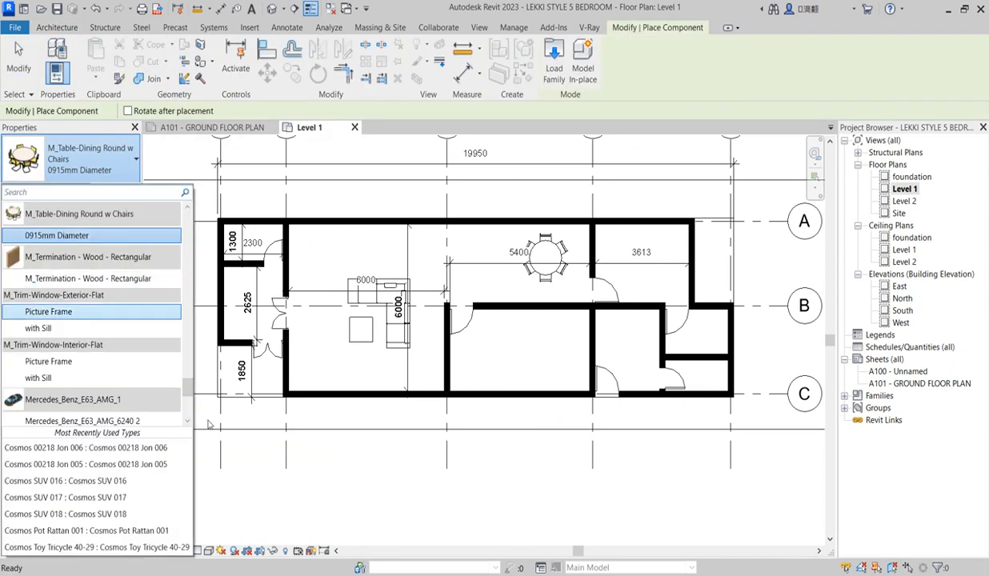
left_click_drag(190, 390, 194, 237)
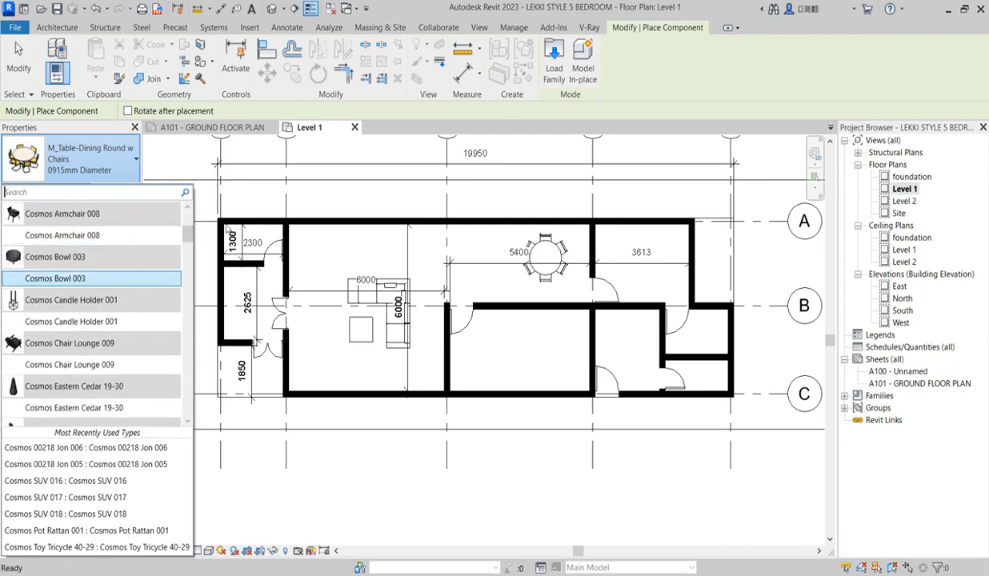
left_click_drag(190, 233, 189, 284)
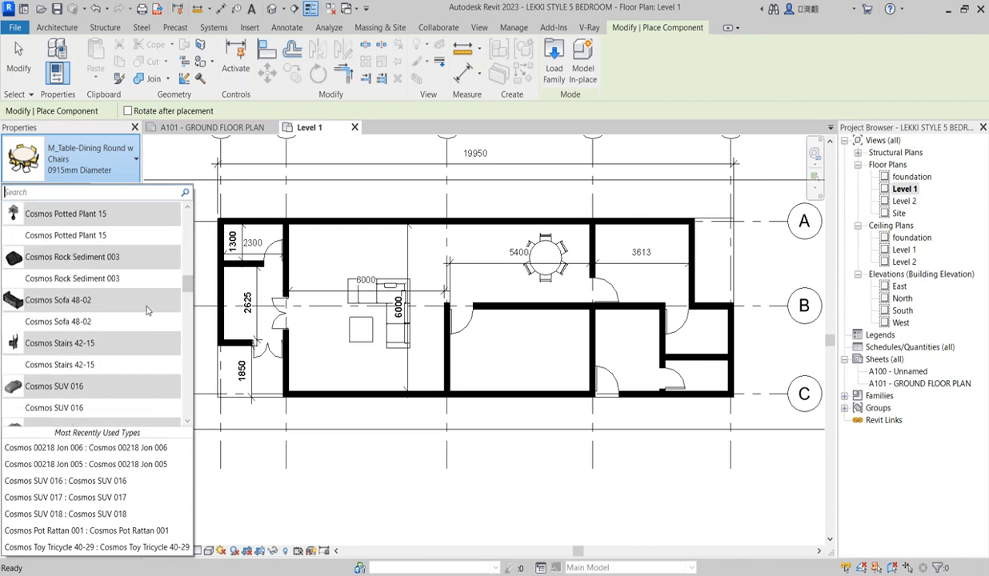
left_click(56, 321)
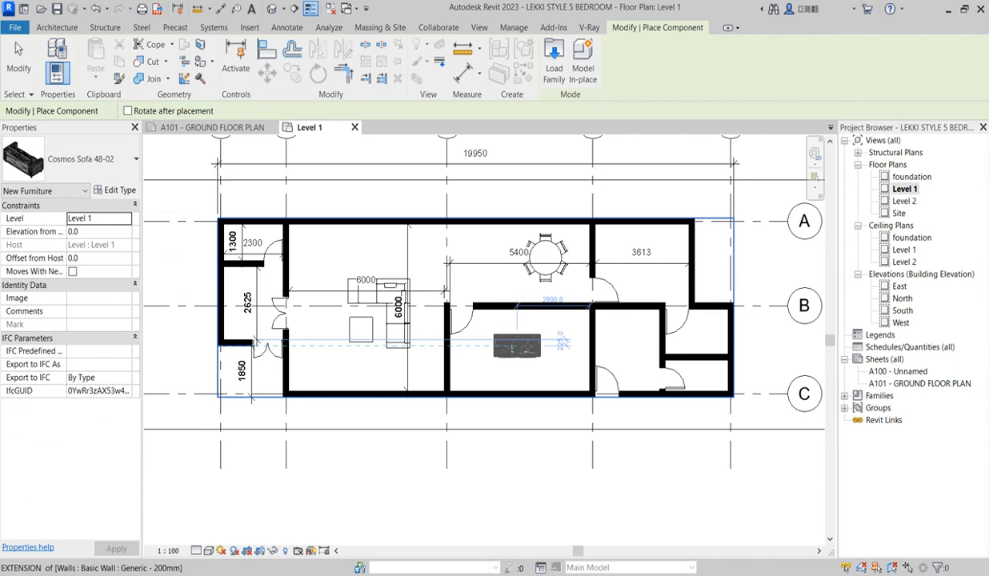
scroll(527, 335, "up", 3)
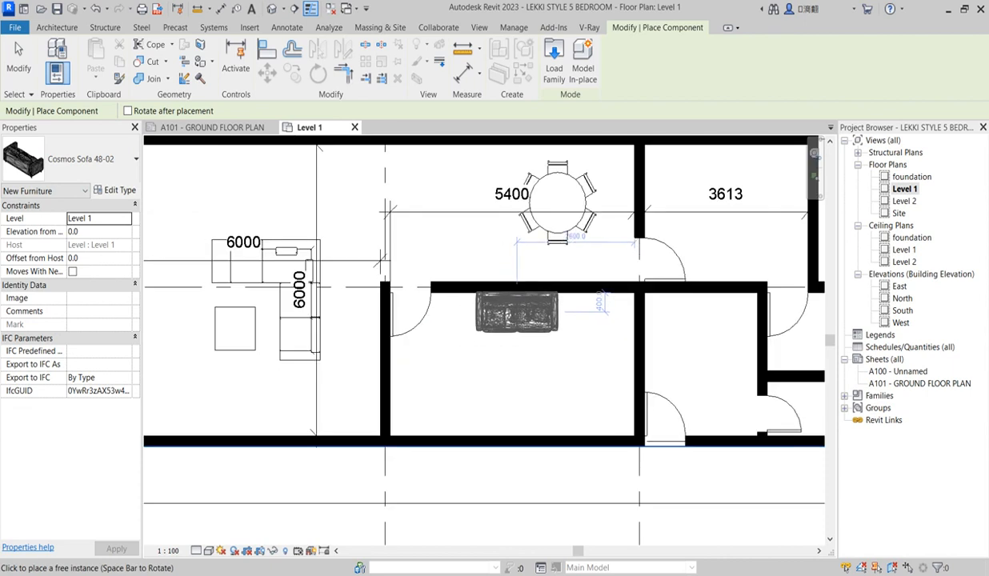
left_click(490, 314)
- Rotate a second Cosmos Sofa 48-02 upright and place it in the same room along the grid 4 wall
key("space")
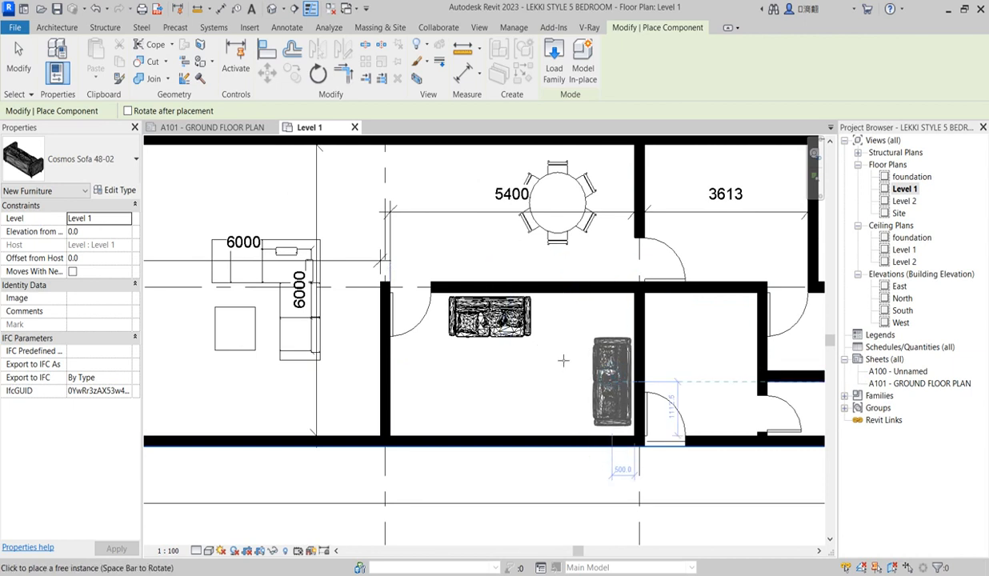
left_click(563, 361)
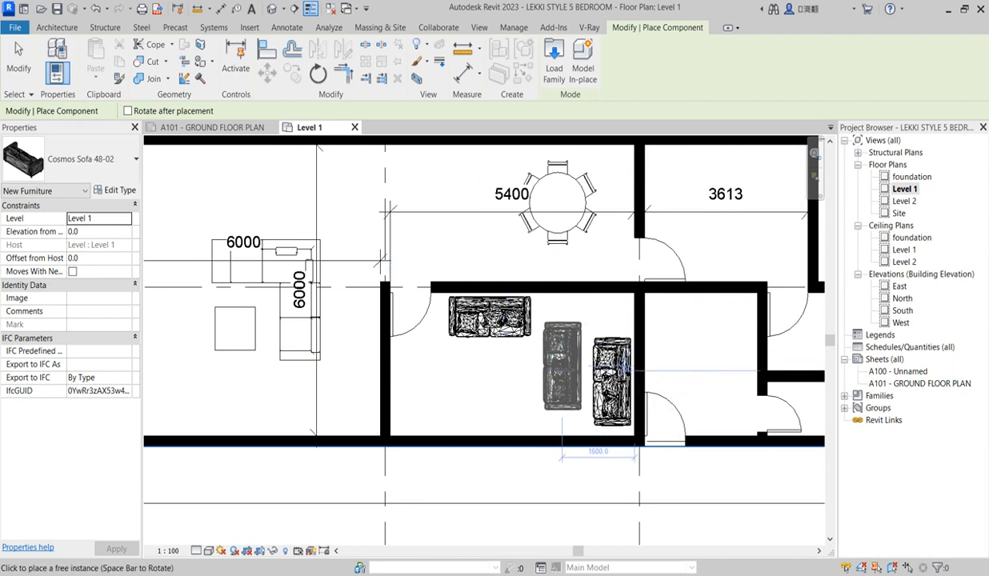
key("Escape")
scroll(564, 368, "down", 3)
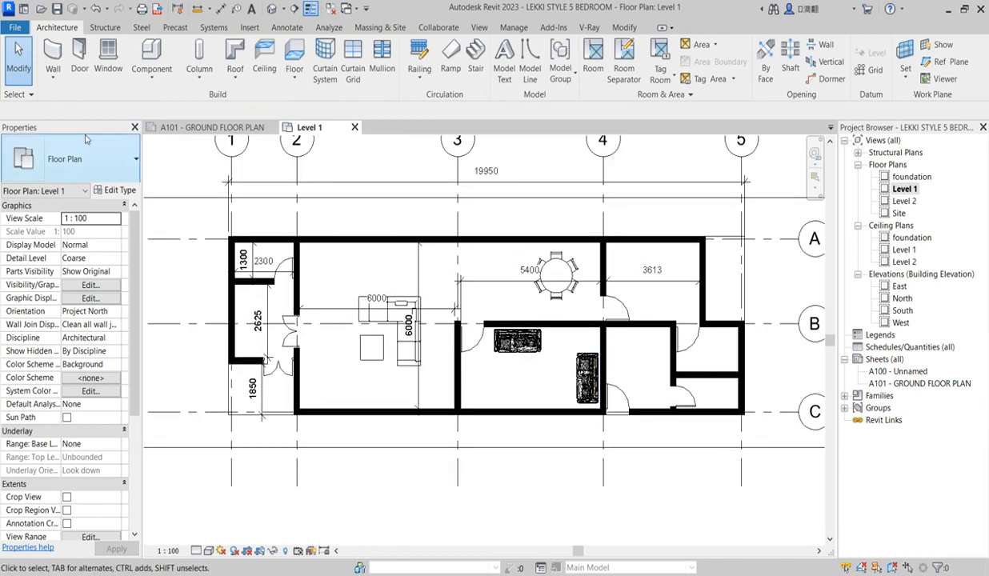
left_click(152, 52)
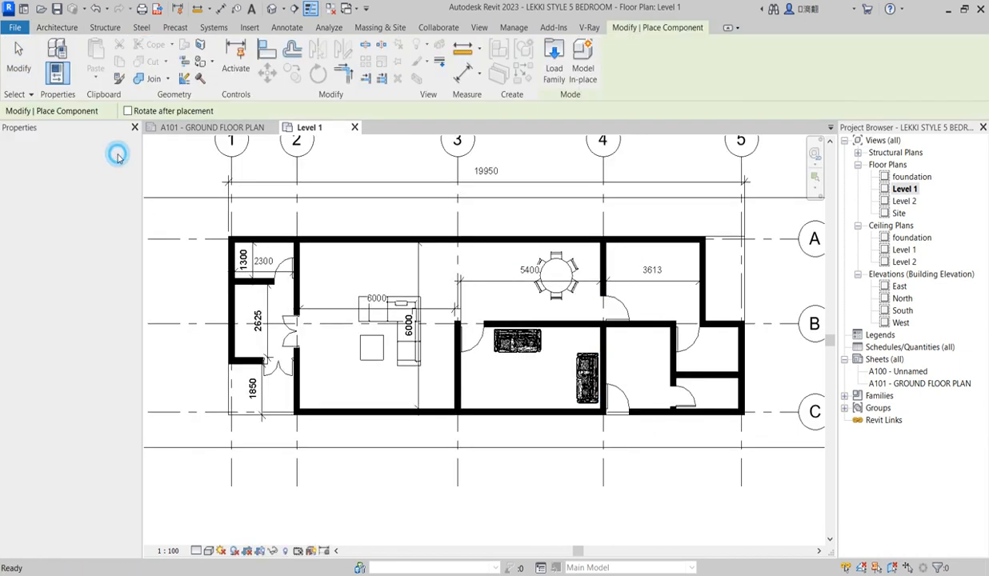
left_click(88, 159)
scroll(101, 300, "up", 15)
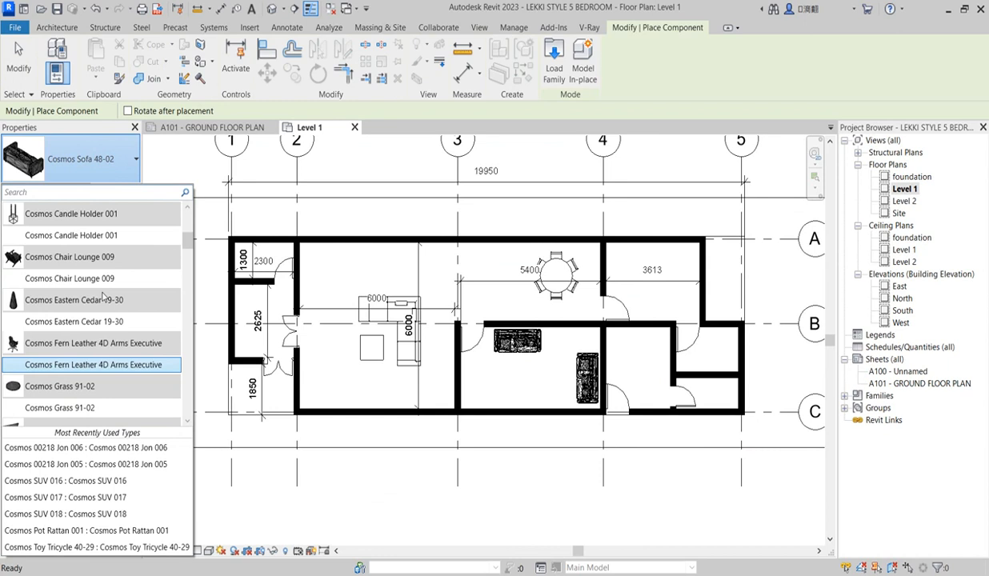
scroll(104, 298, "down", 20)
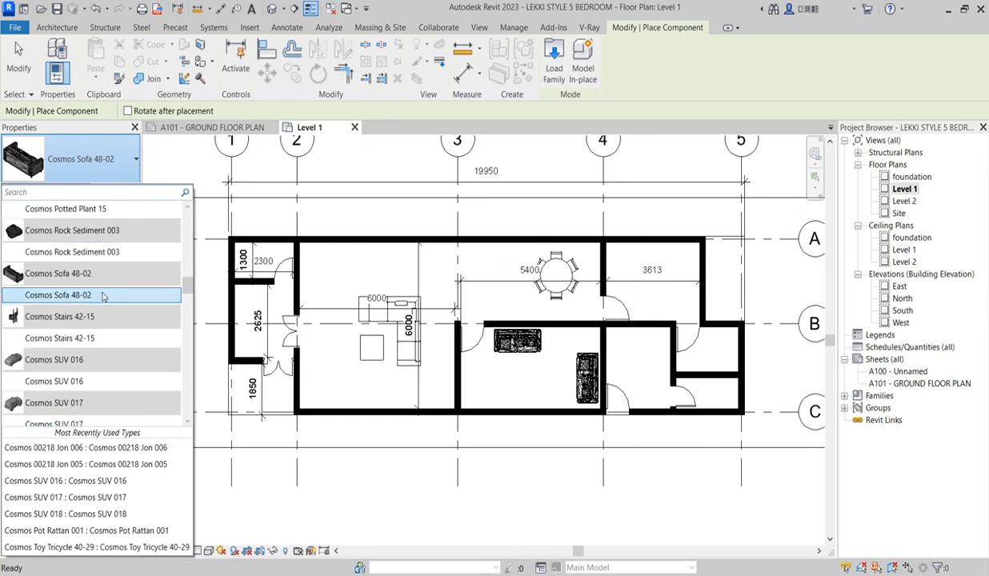
scroll(104, 298, "down", 15)
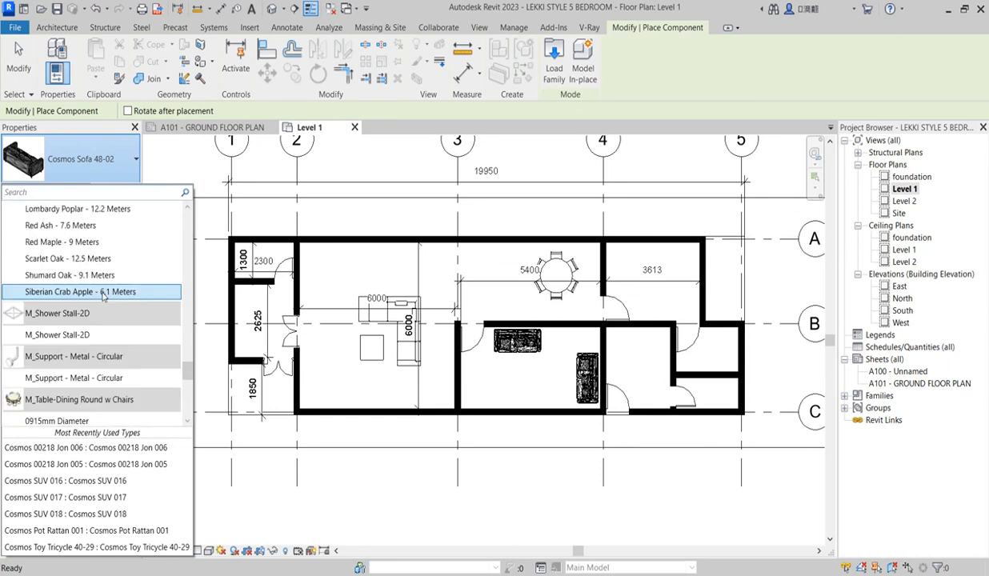
scroll(102, 298, "down", 5)
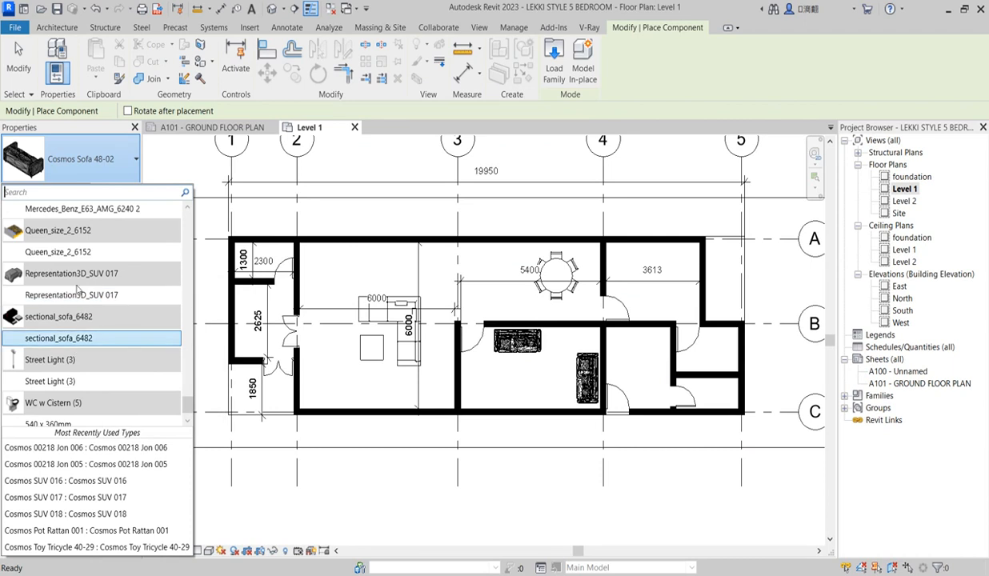
left_click(66, 253)
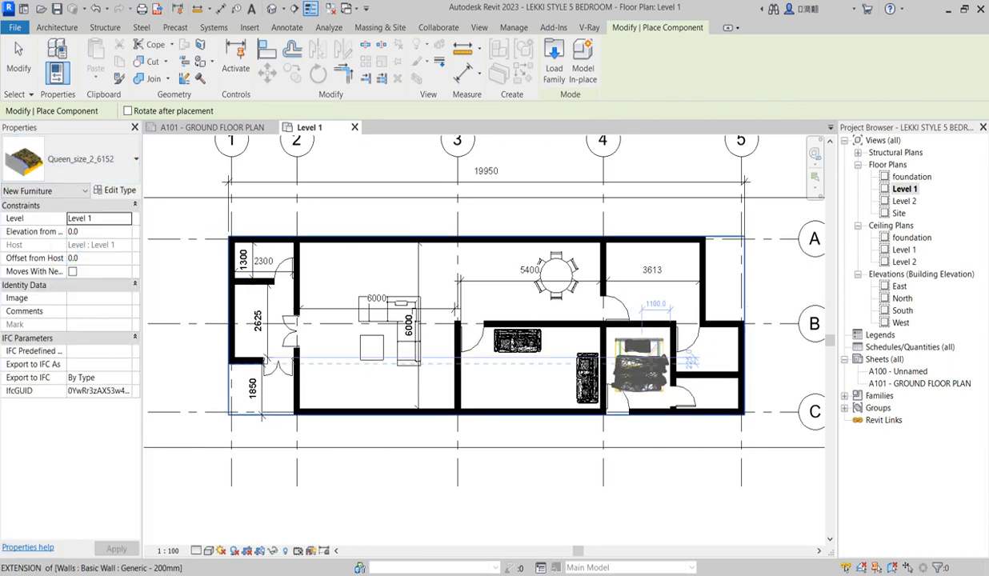
key("Escape")
key("Escape")
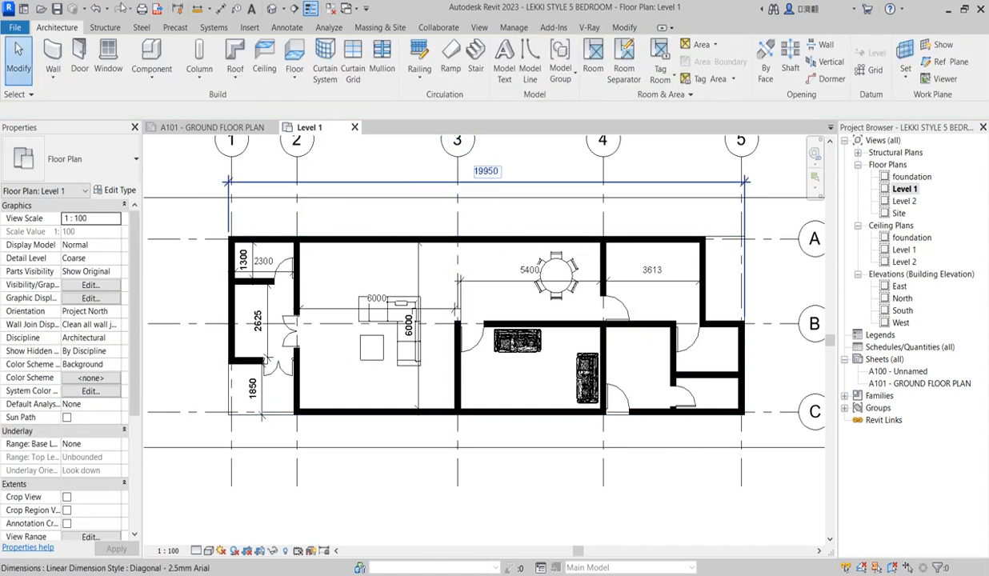
- Load the Bed (1) family from the Desktop's Metric Library, in the Beds Chairs and Sofas folder under Furniture
left_click(146, 48)
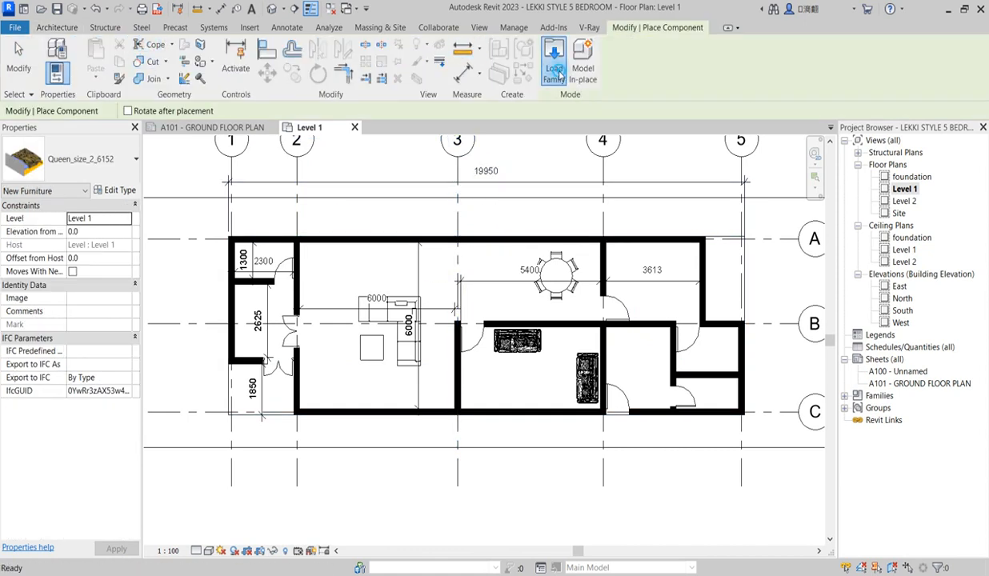
left_click(559, 72)
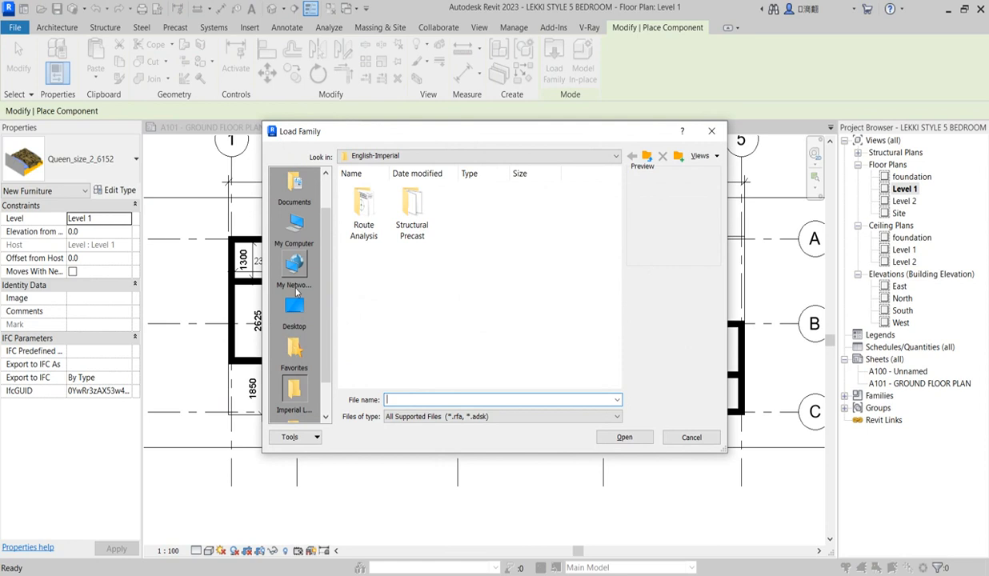
left_click(295, 308)
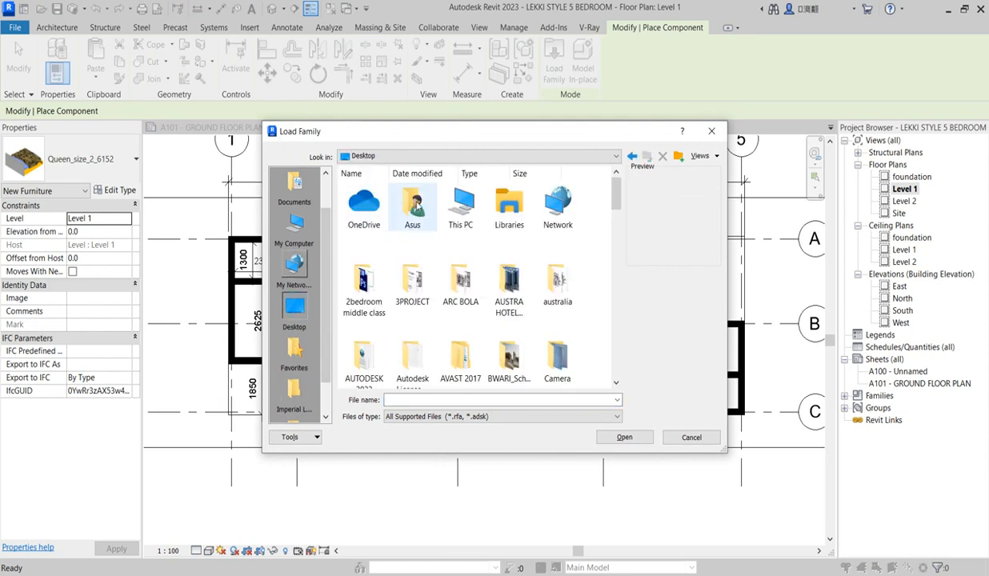
scroll(414, 206, "down", 5)
left_click(416, 206)
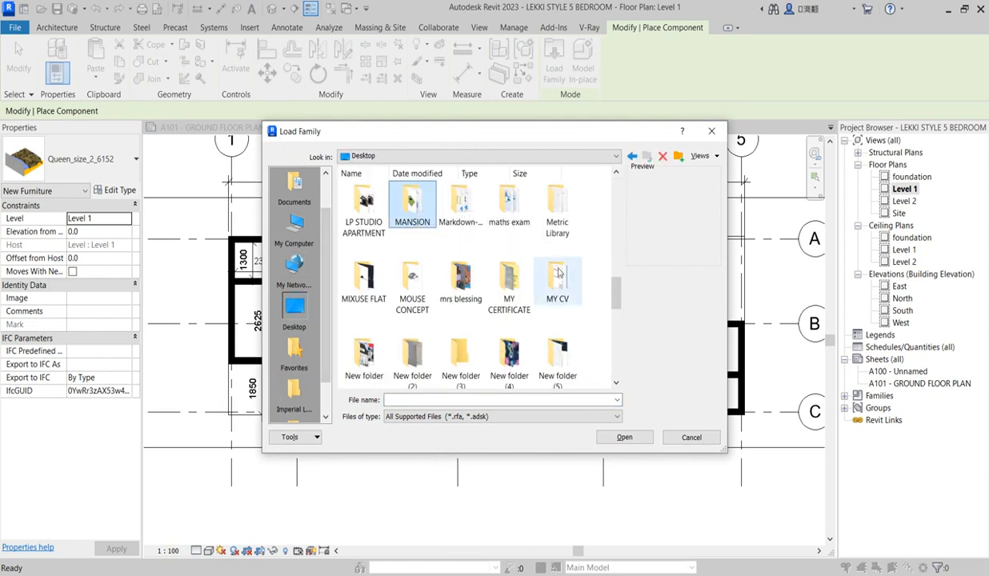
double_click(558, 207)
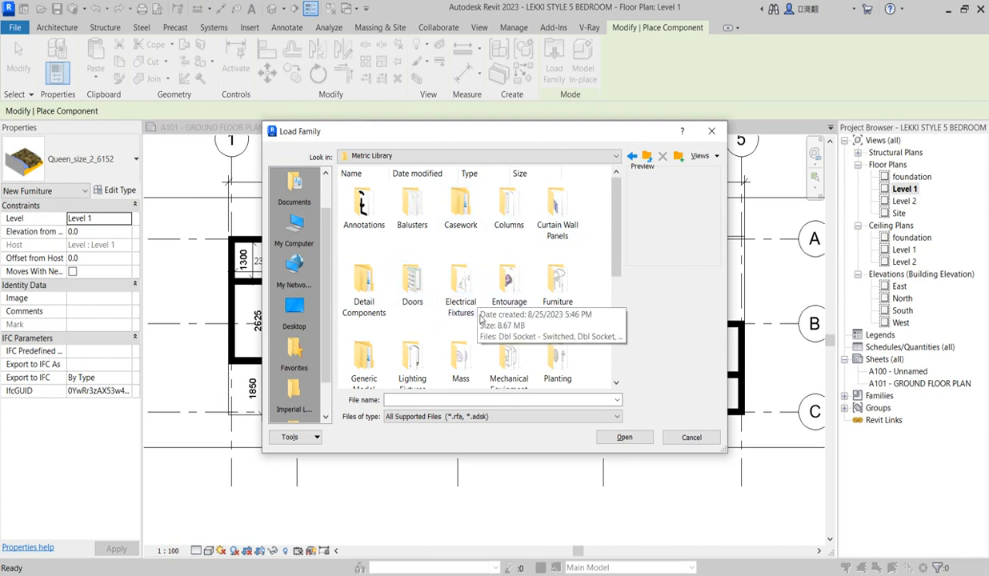
double_click(554, 290)
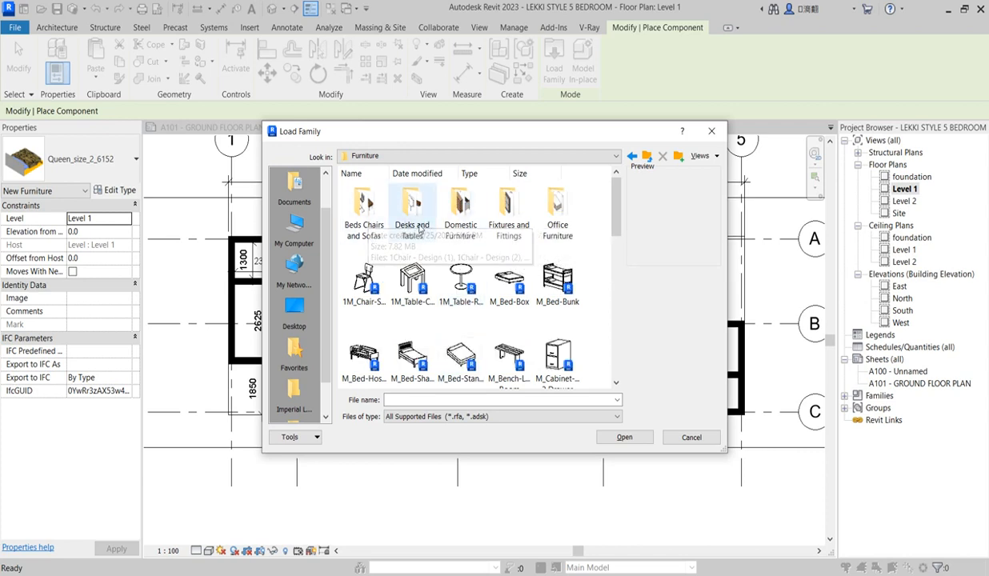
double_click(364, 210)
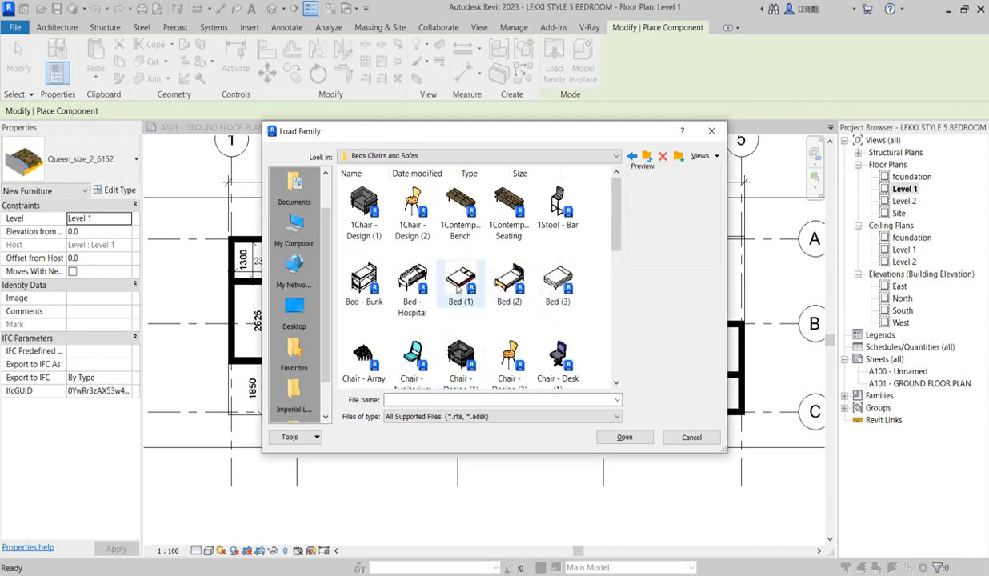
left_click(637, 440)
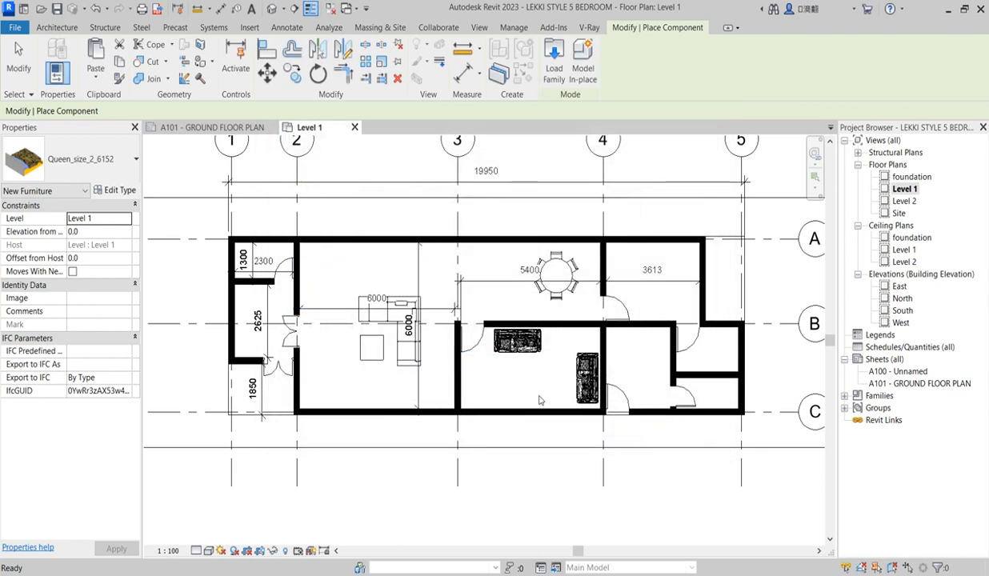
- Place the rotated Bed (1) 1346 x 1880mm Double in the bedroom corner at grids 4 and B, with its head against the grid 4 wall
scroll(645, 356, "up", 2)
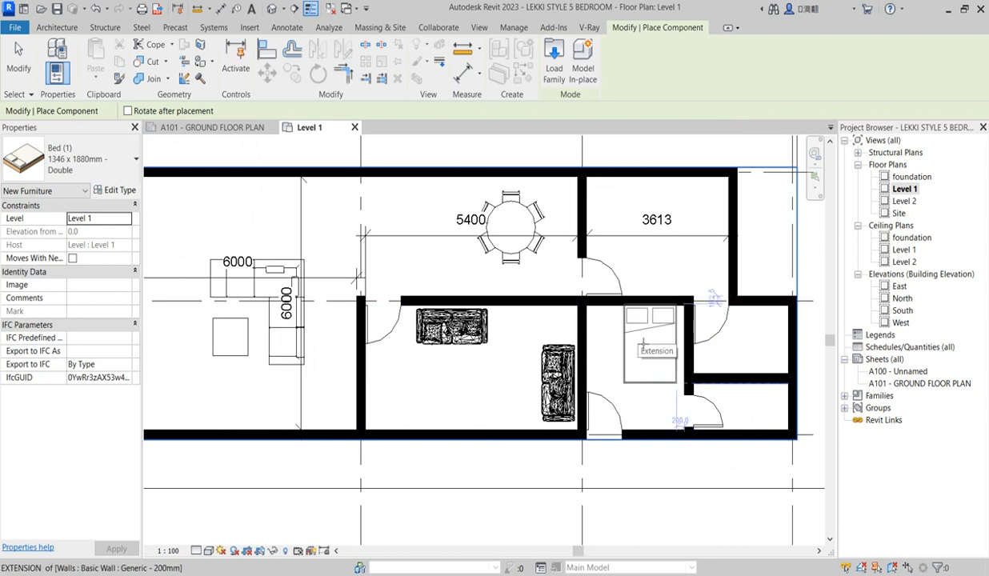
key("space")
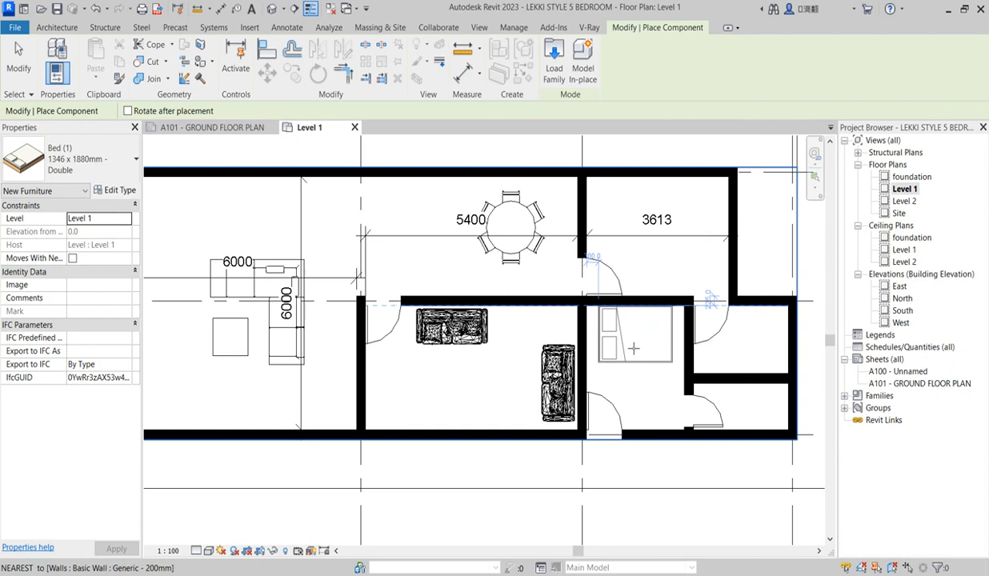
left_click(619, 348)
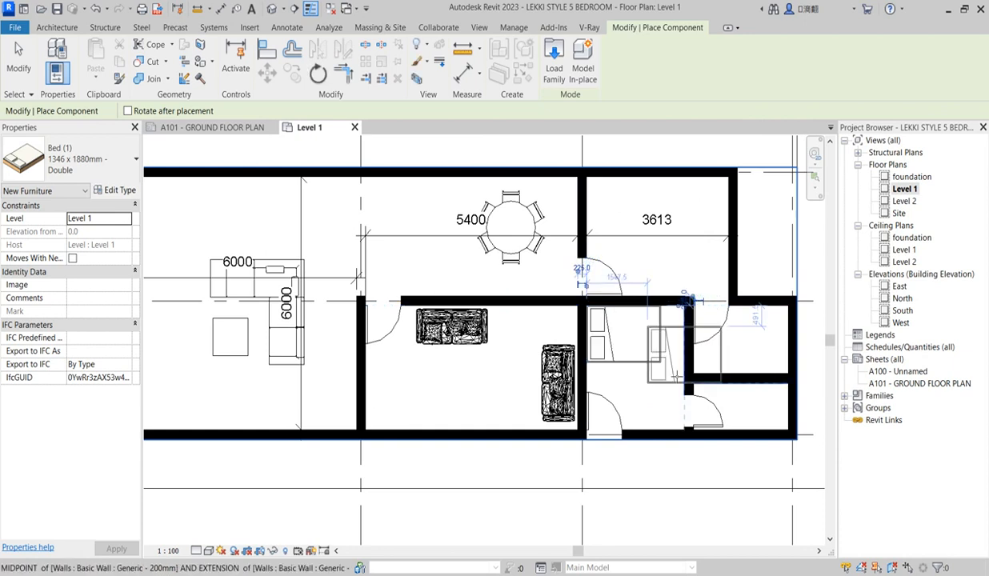
scroll(624, 349, "down", 4)
key("Escape")
key("Escape")
- Browse the Domestic Furniture folder of the Metric Library's Furniture category for another family to load
scroll(644, 300, "up", 3)
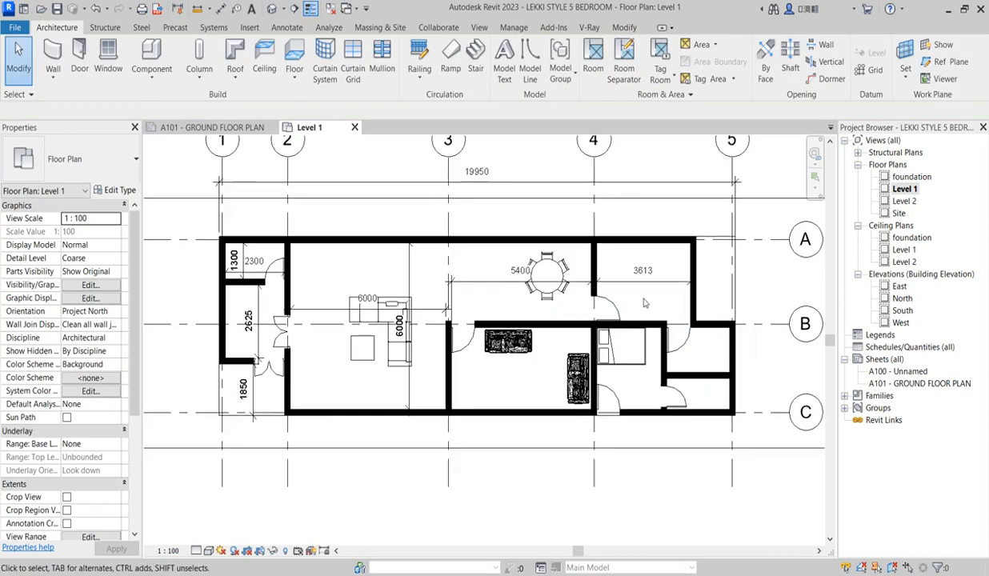
left_click(159, 60)
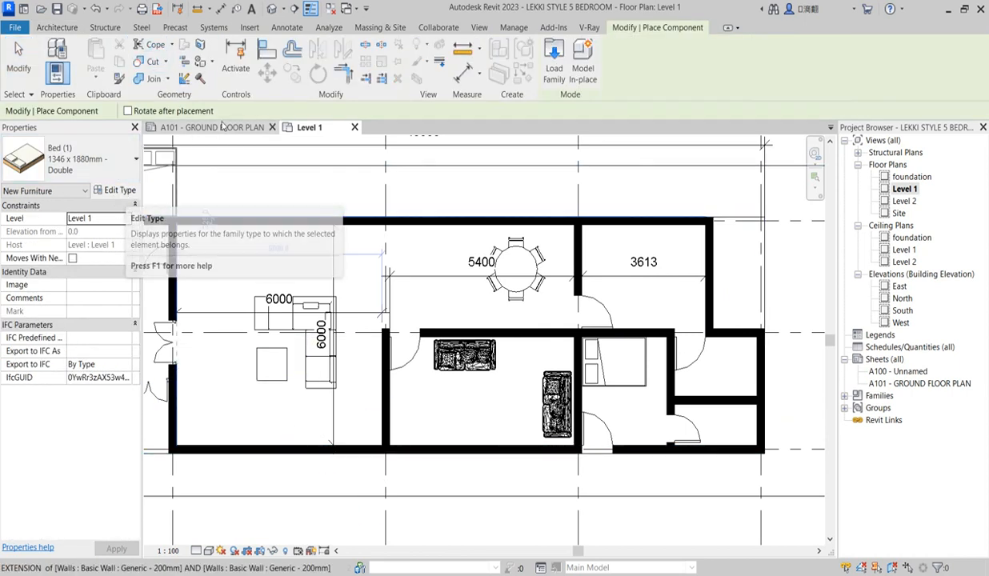
left_click(556, 72)
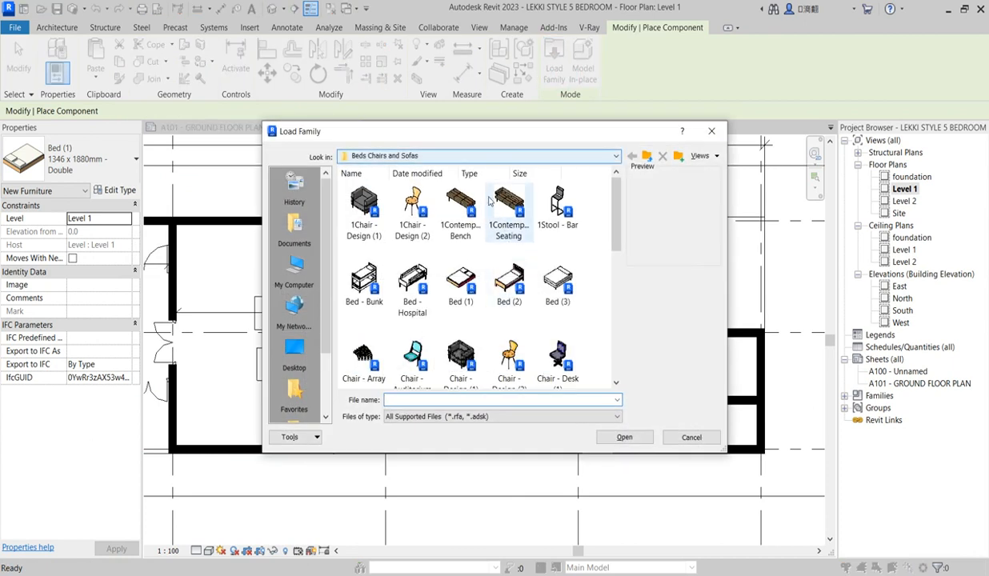
left_click(617, 156)
scroll(617, 226, "up", 1)
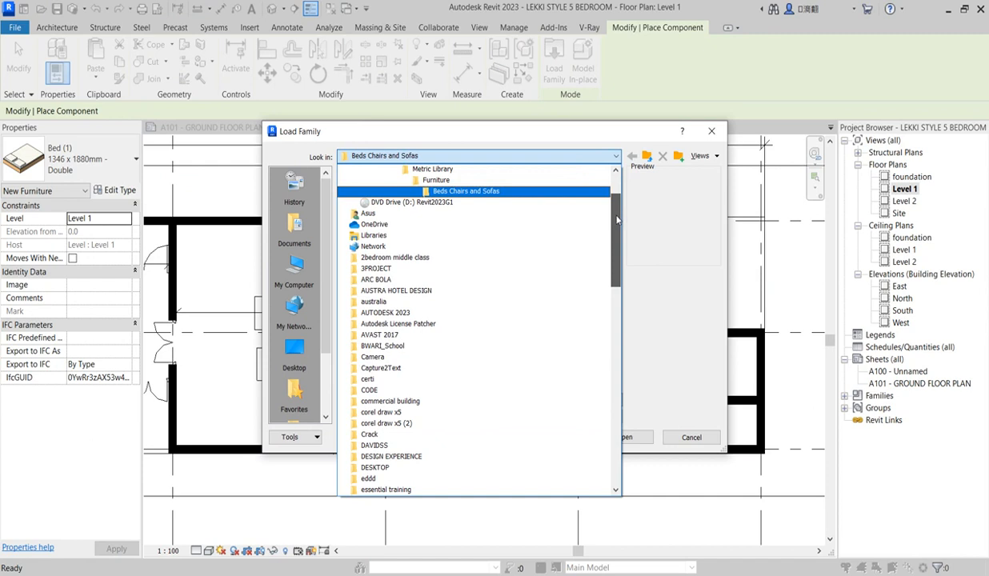
left_click(503, 180)
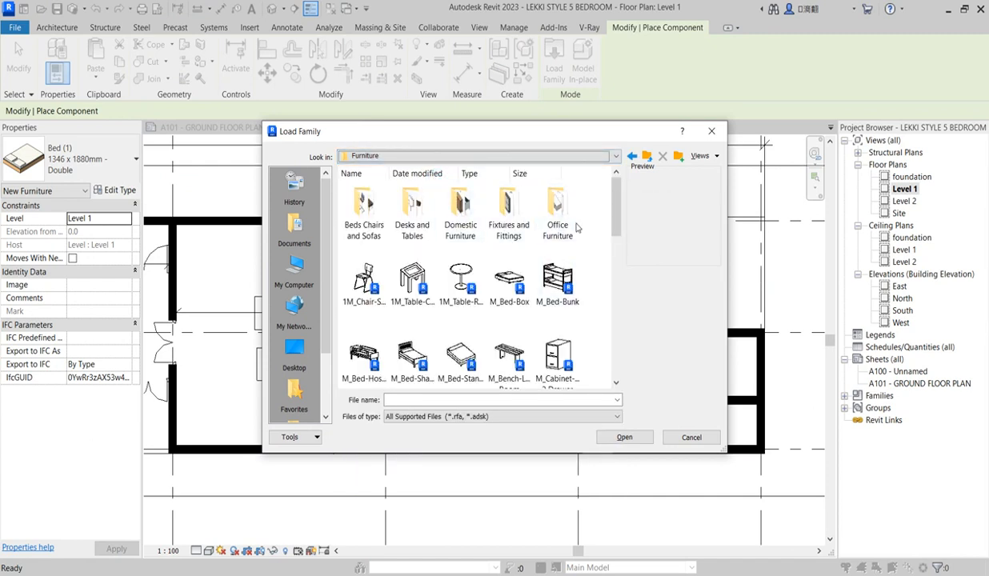
double_click(457, 220)
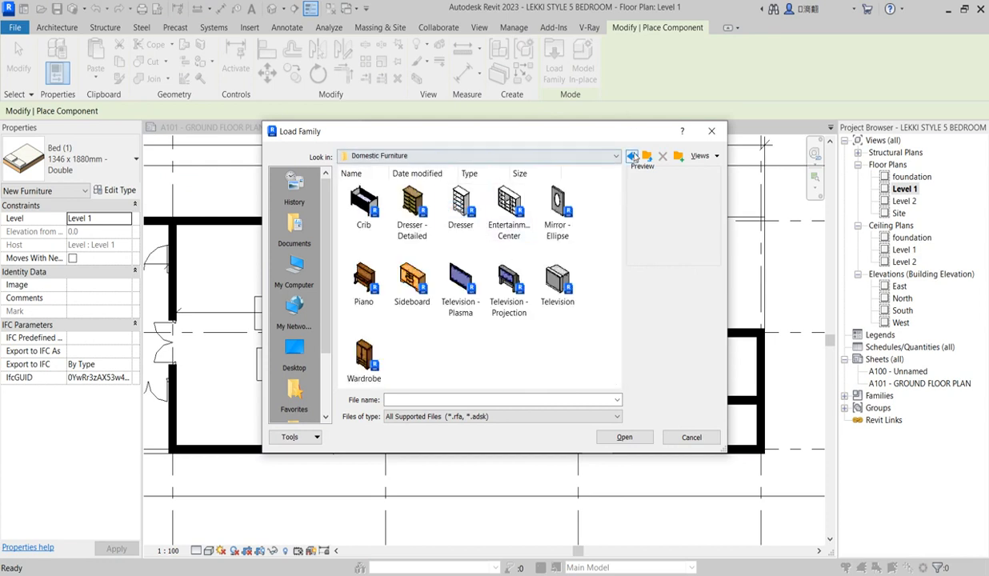
left_click(632, 157)
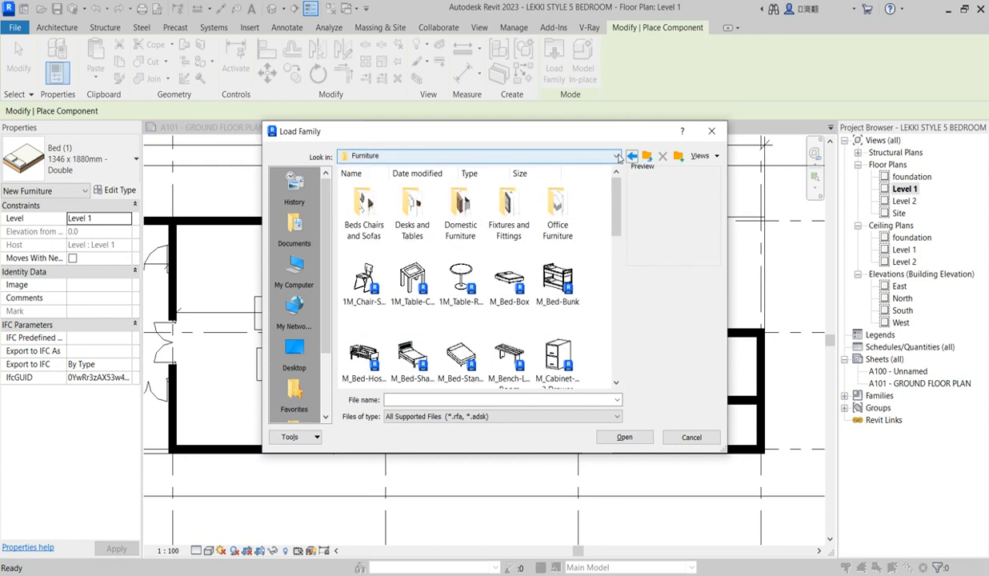
- Look through the Metric Library categories and the Furniture folder for a suitable family, then leave family loading
left_click(617, 157)
scroll(614, 218, "up", 1)
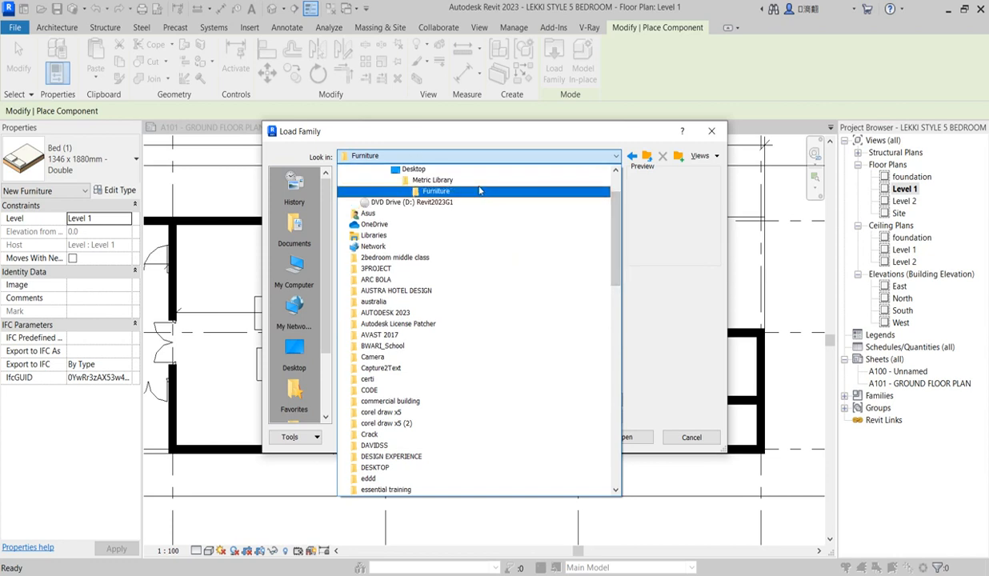
left_click(425, 169)
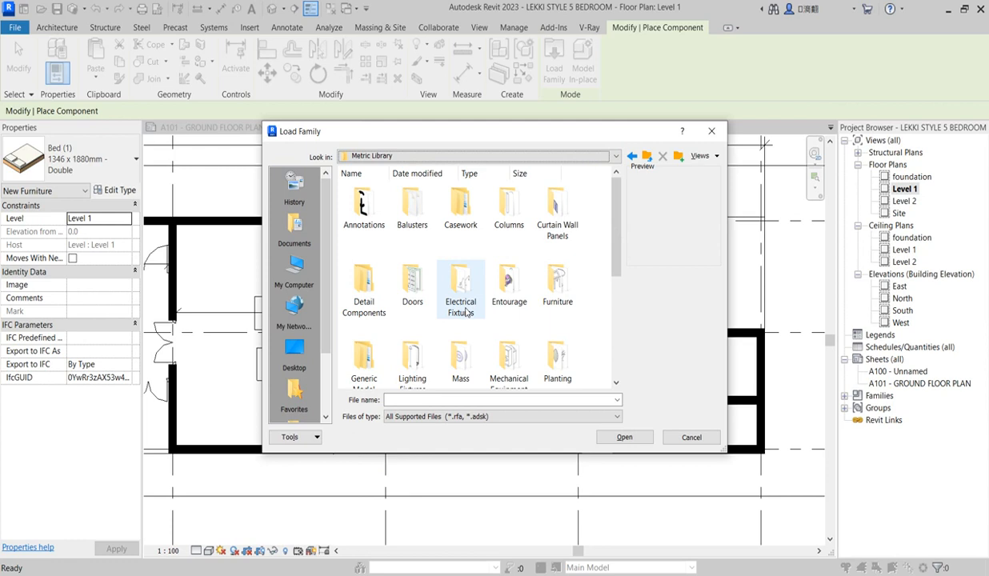
scroll(484, 318, "down", 1)
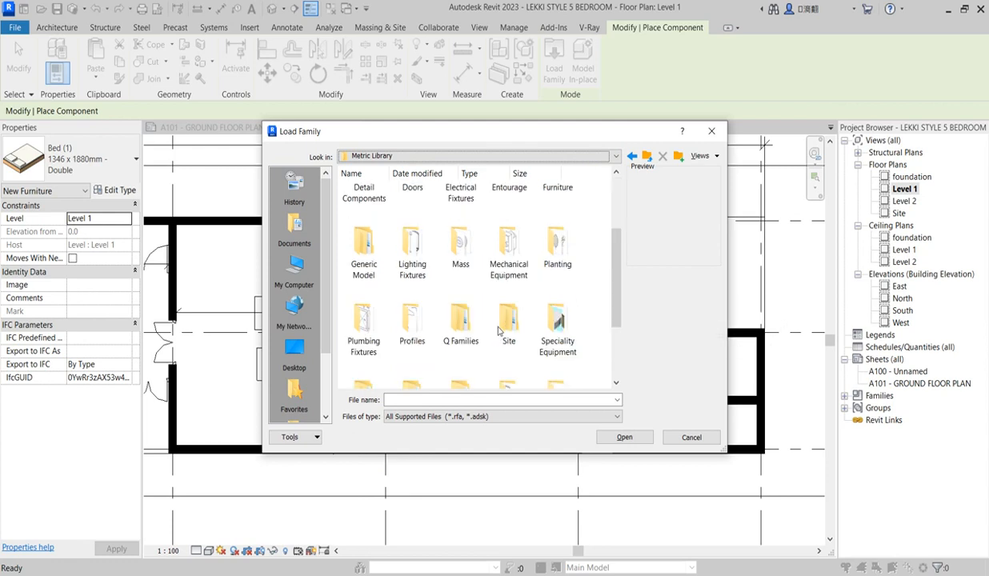
scroll(495, 328, "up", 1)
double_click(558, 284)
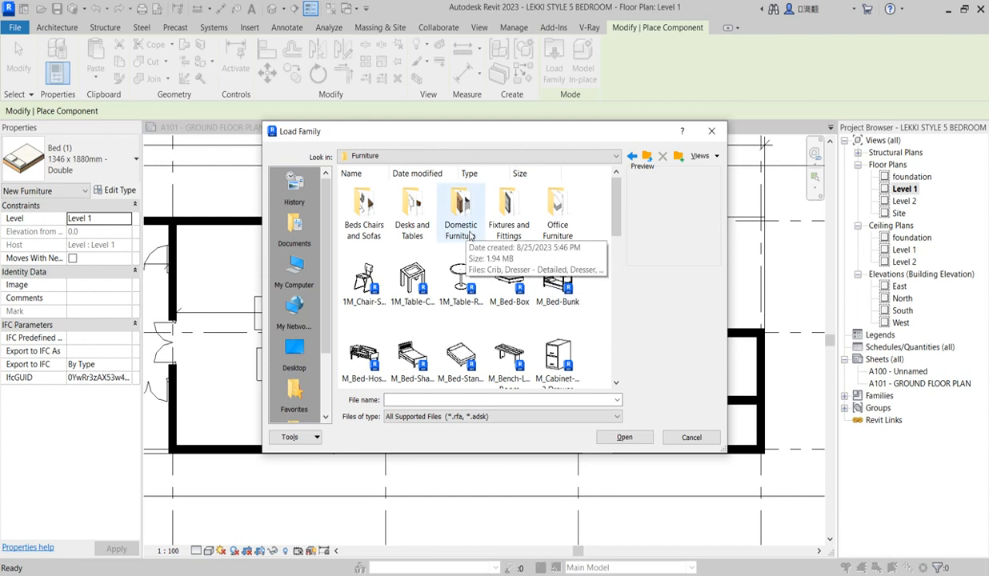
scroll(506, 311, "down", 3)
scroll(506, 311, "down", 2)
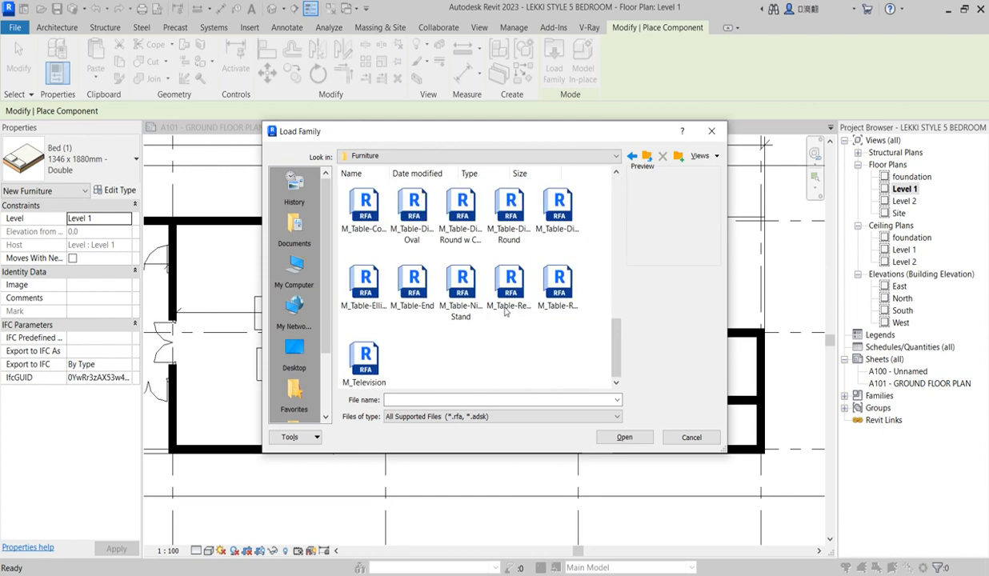
scroll(510, 301, "up", 3)
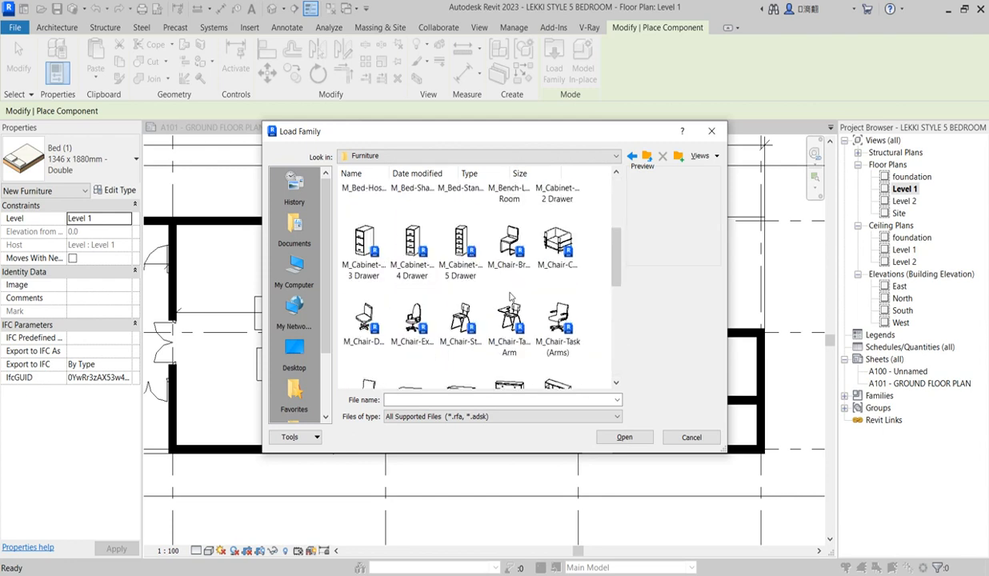
scroll(510, 298, "up", 3)
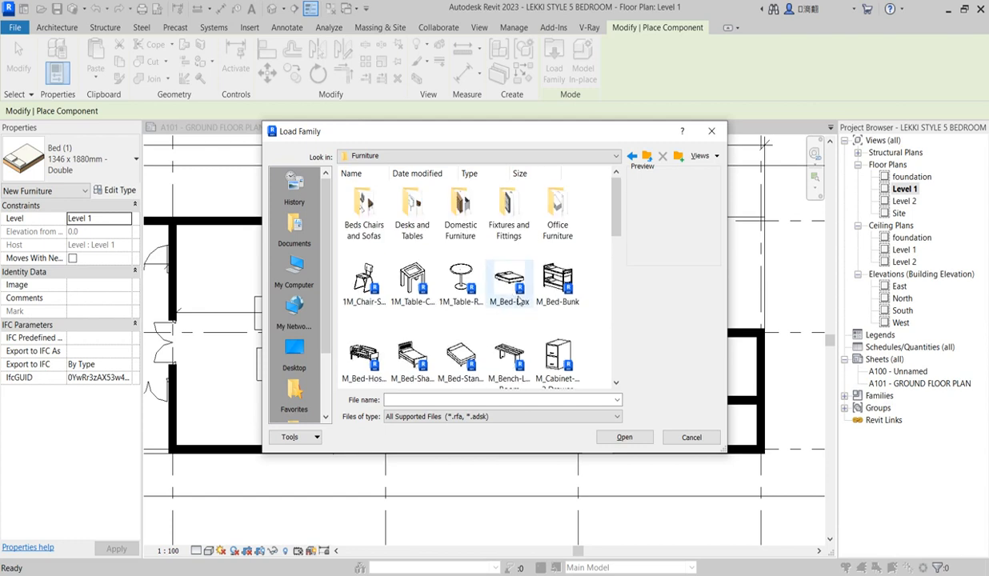
left_click(711, 132)
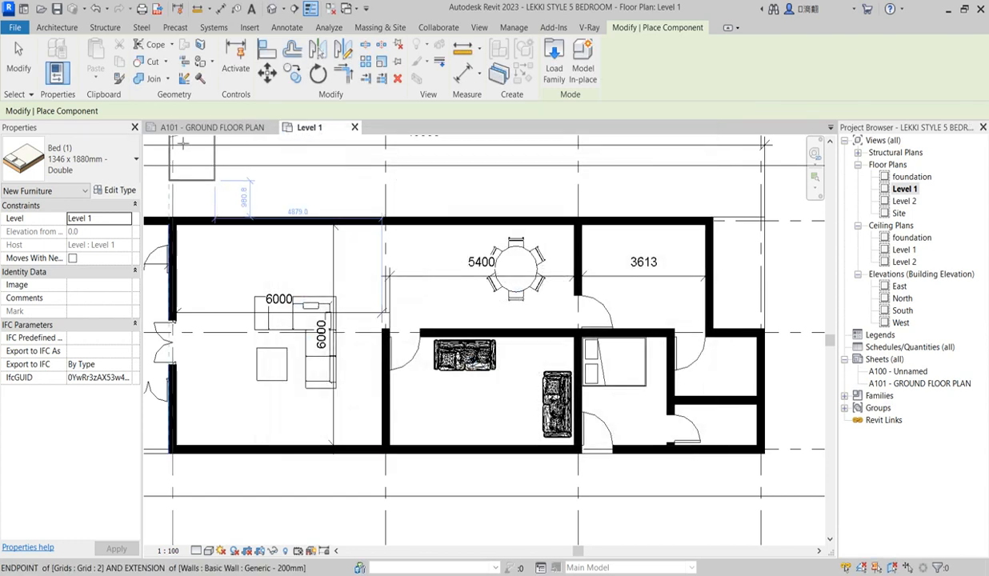
- Place a rotated WC w Cistern (5) 540 x 360mm against the grid 5 wall in the small room at grids 5 and C
left_click(113, 164)
left_click_drag(192, 231, 186, 412)
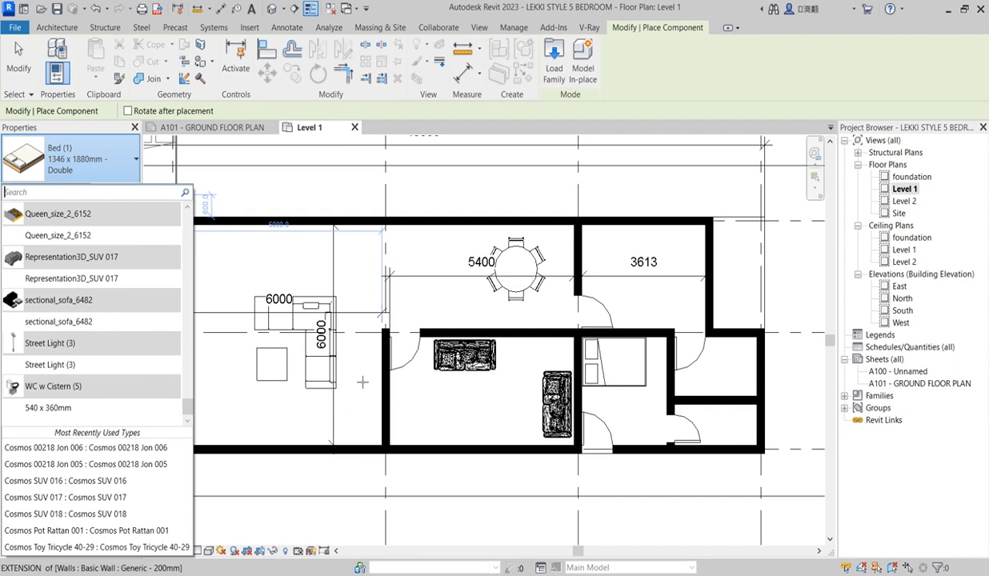
left_click(54, 408)
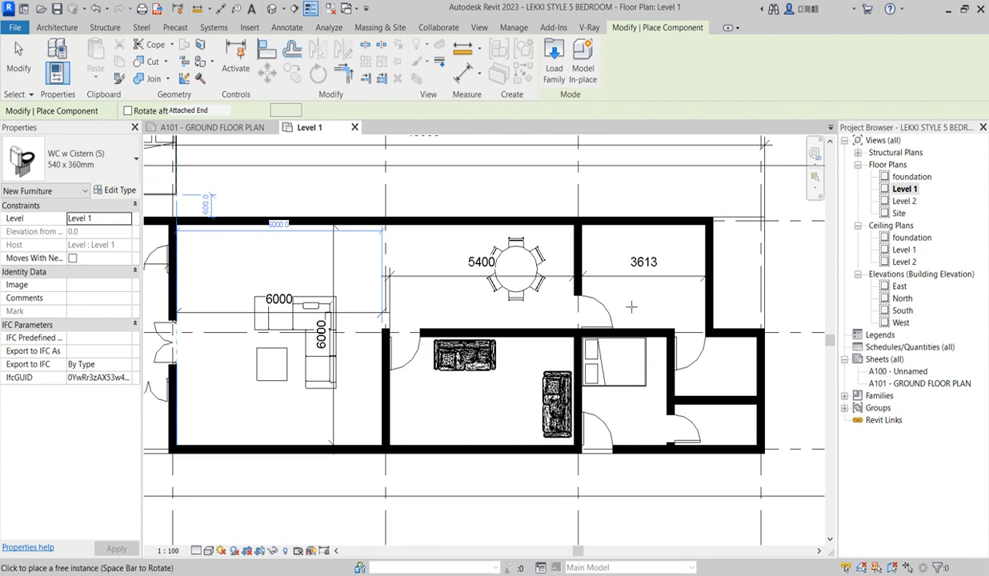
scroll(721, 364, "down", 1)
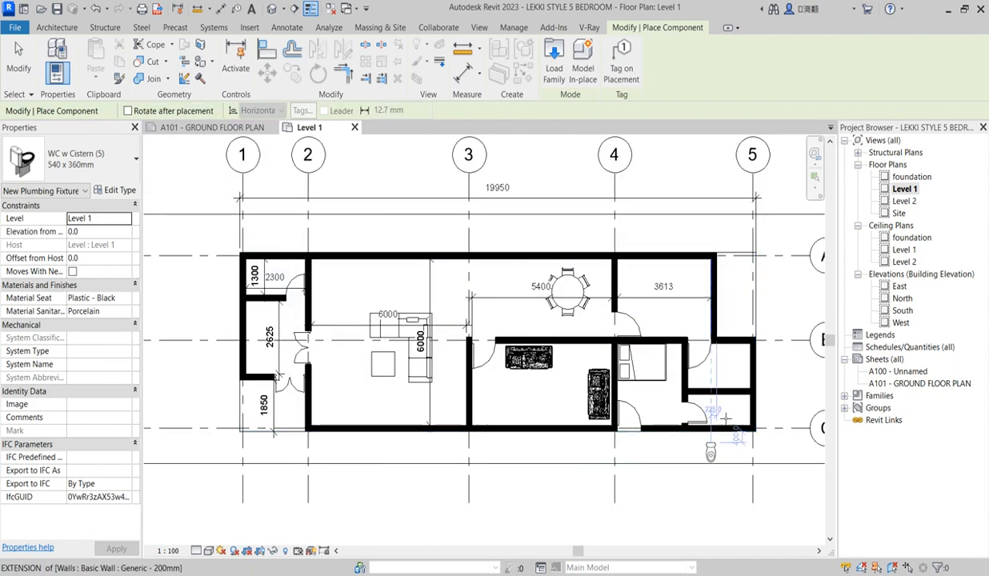
scroll(725, 417, "up", 1)
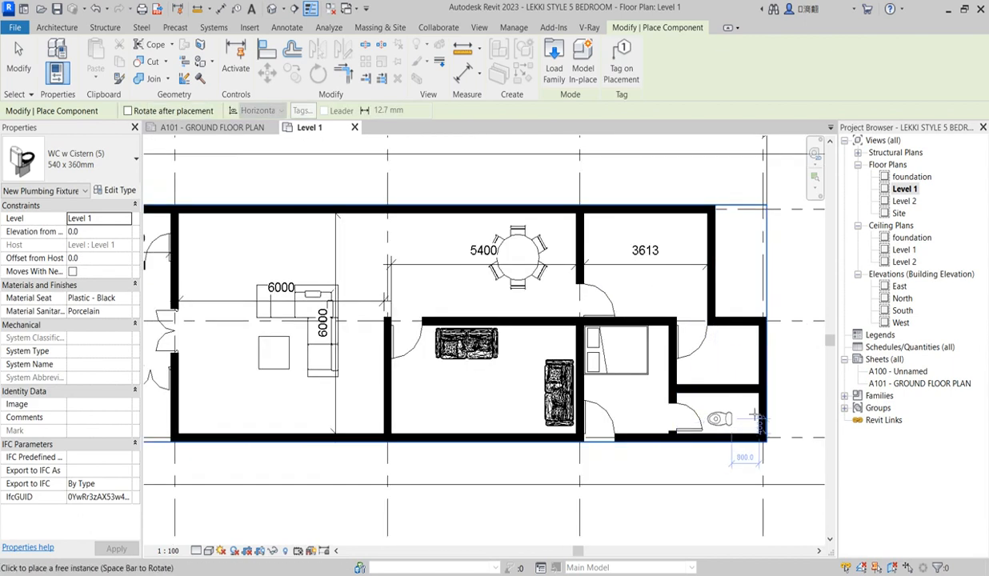
scroll(756, 416, "down", 2)
- Place a second WC w Cistern (5) against the grid 1 wall in the small room at grids 1 and A
scroll(485, 328, "up", 3)
scroll(484, 304, "up", 2)
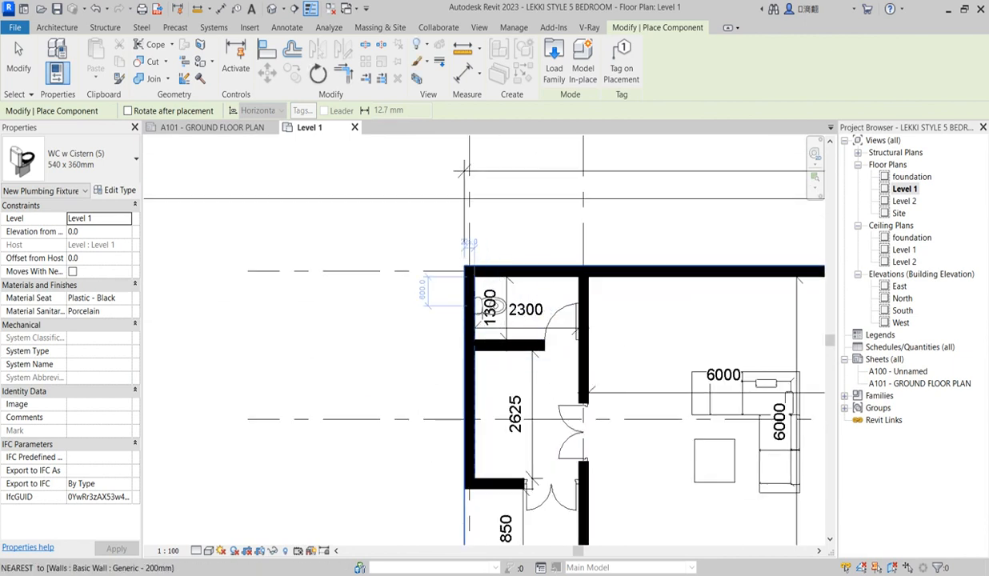
scroll(479, 306, "down", 4)
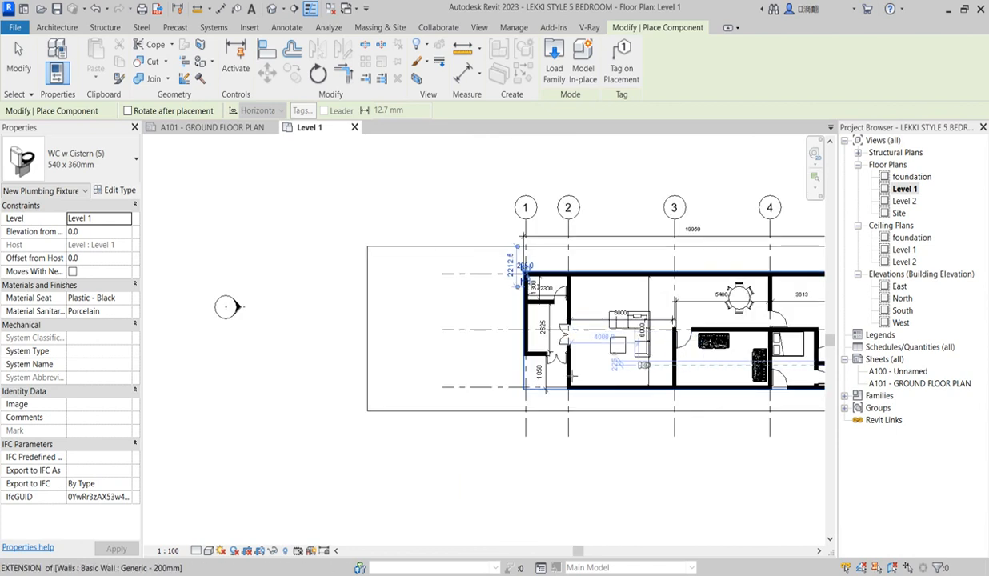
scroll(677, 408, "down", 1)
scroll(676, 409, "up", 2)
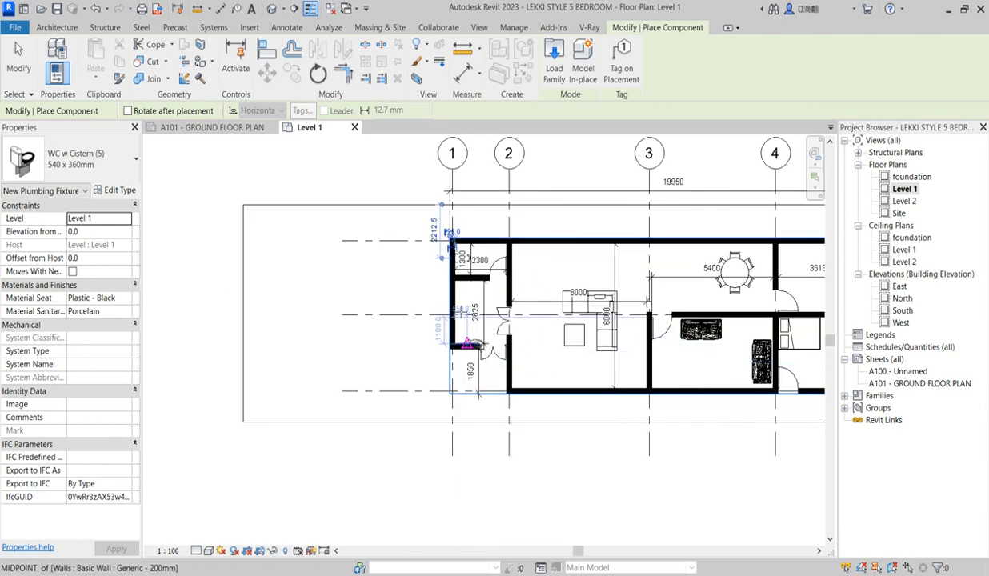
scroll(481, 316, "up", 1)
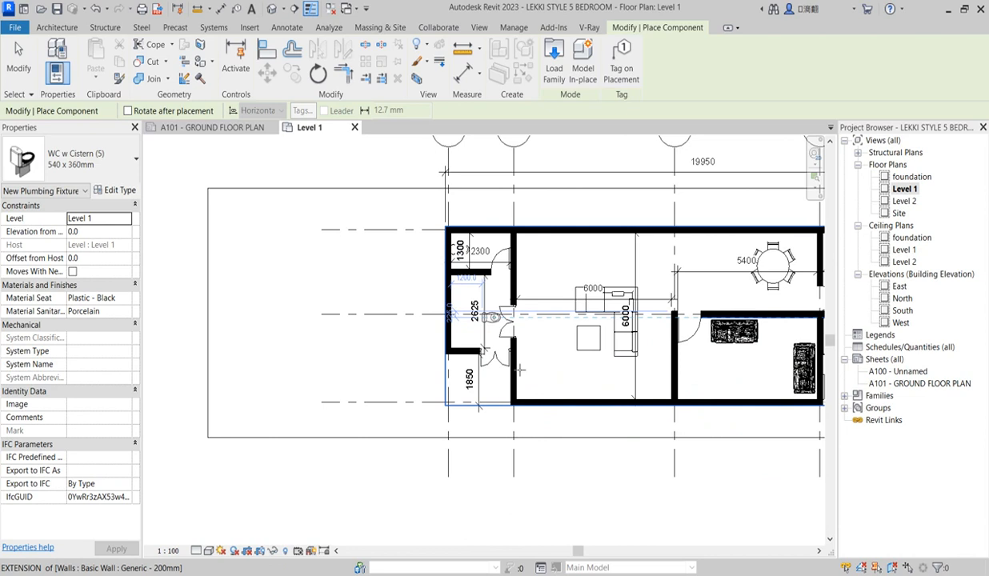
key("Escape")
key("Escape")
- Create a similar Cosmos Sofa 48-02 and place it upright along the grid 1 wall in the room between grids 1 and 2
left_click(723, 337)
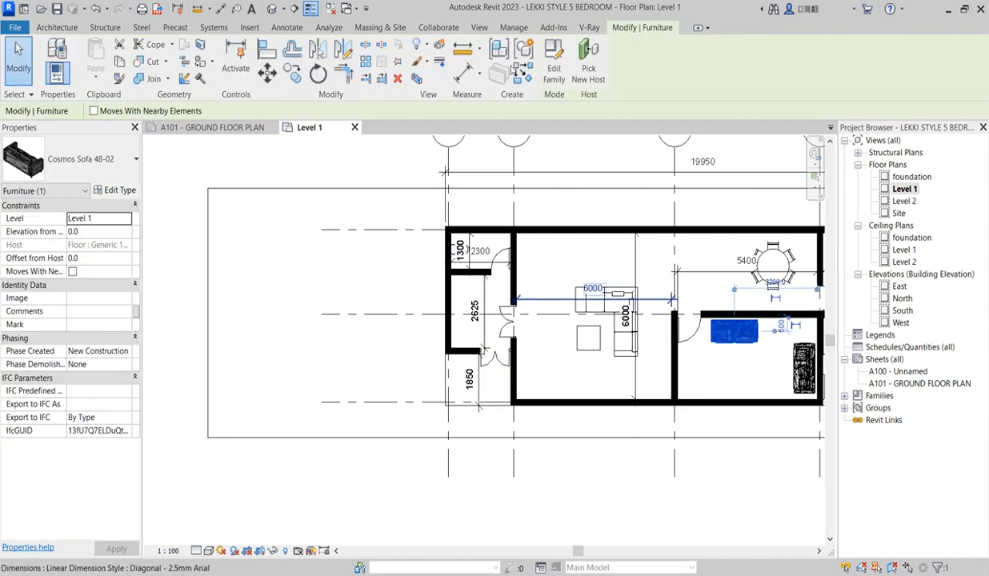
left_click(522, 73)
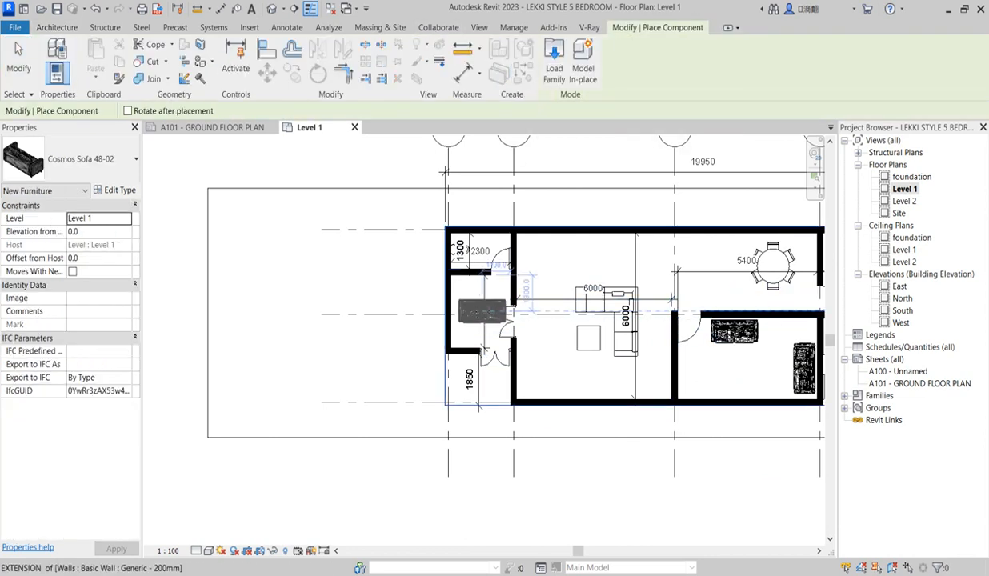
scroll(453, 309, "up", 3)
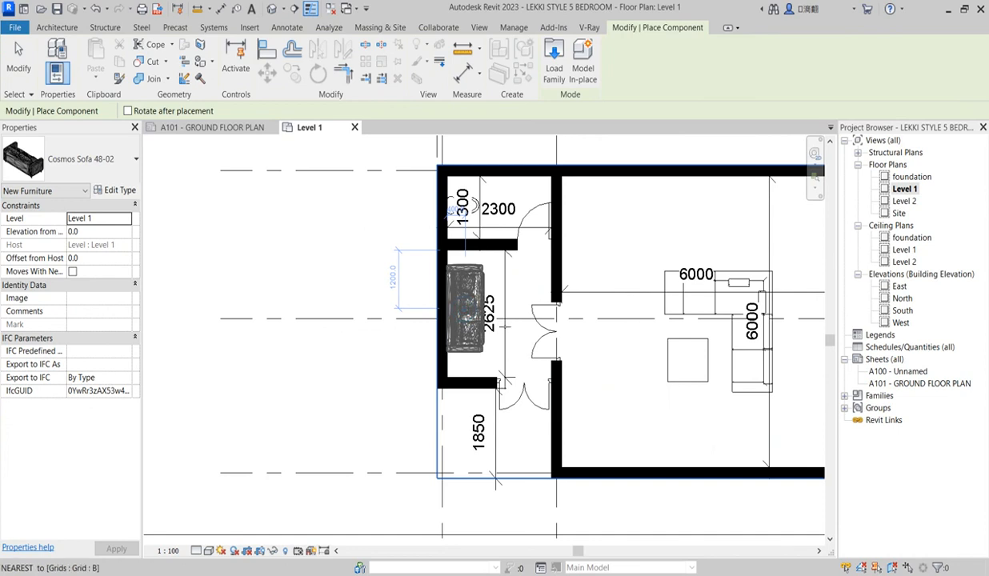
scroll(444, 299, "down", 2)
scroll(373, 300, "down", 5)
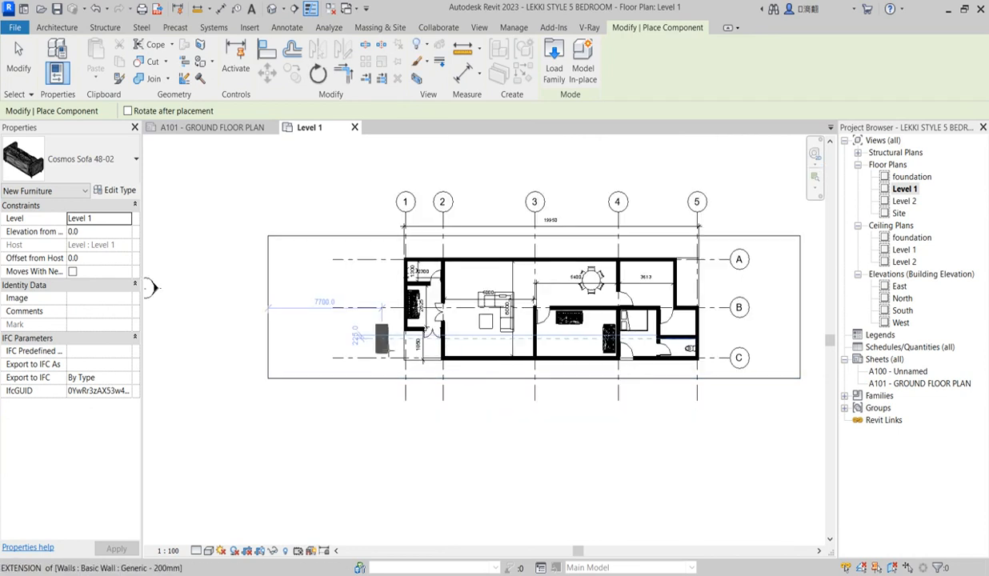
key("Escape")
scroll(449, 320, "up", 4)
scroll(448, 316, "down", 4)
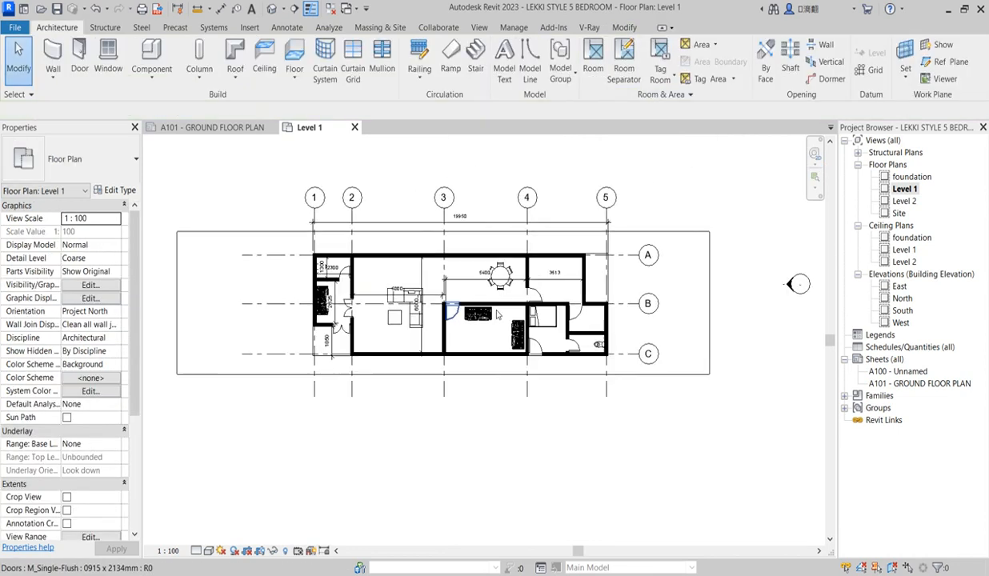
scroll(444, 318, "up", 3)
scroll(438, 321, "down", 2)
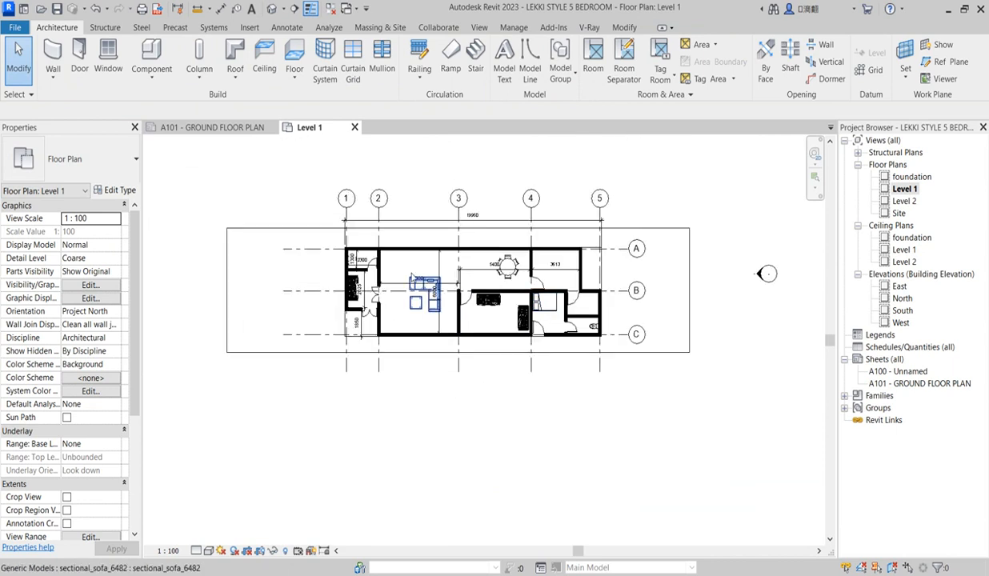
scroll(356, 284, "up", 2)
scroll(336, 281, "down", 2)
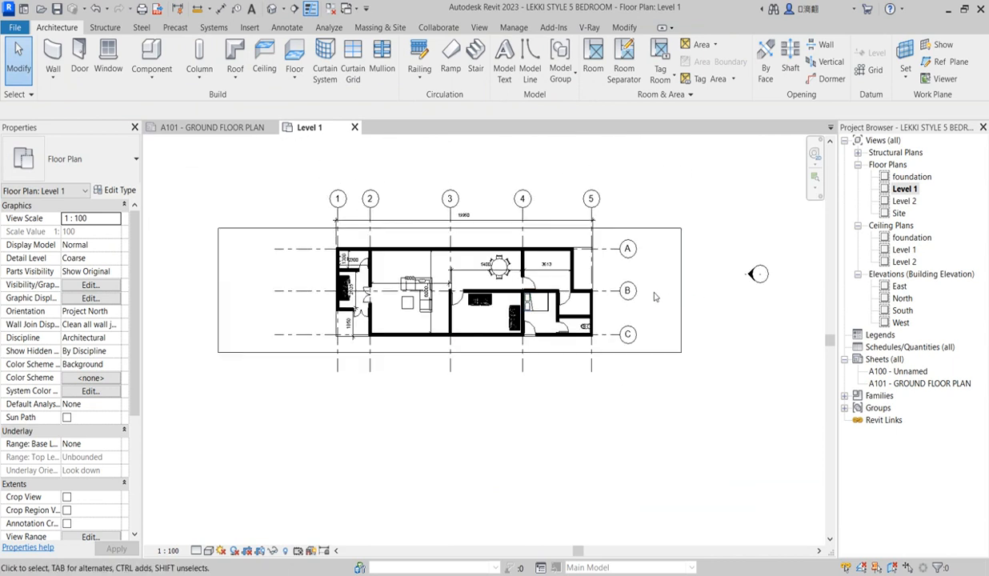
scroll(404, 273, "up", 4)
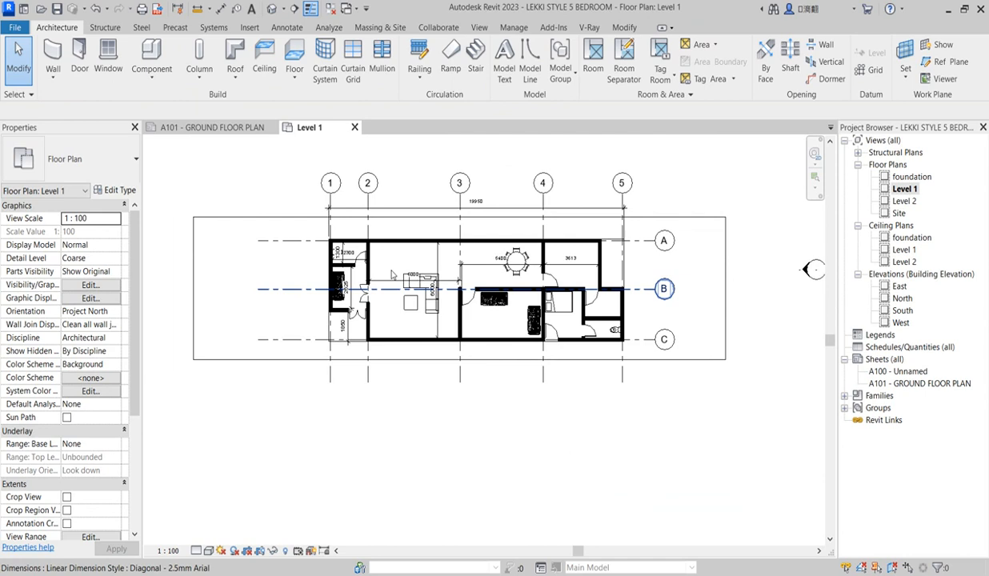
scroll(400, 271, "down", 2)
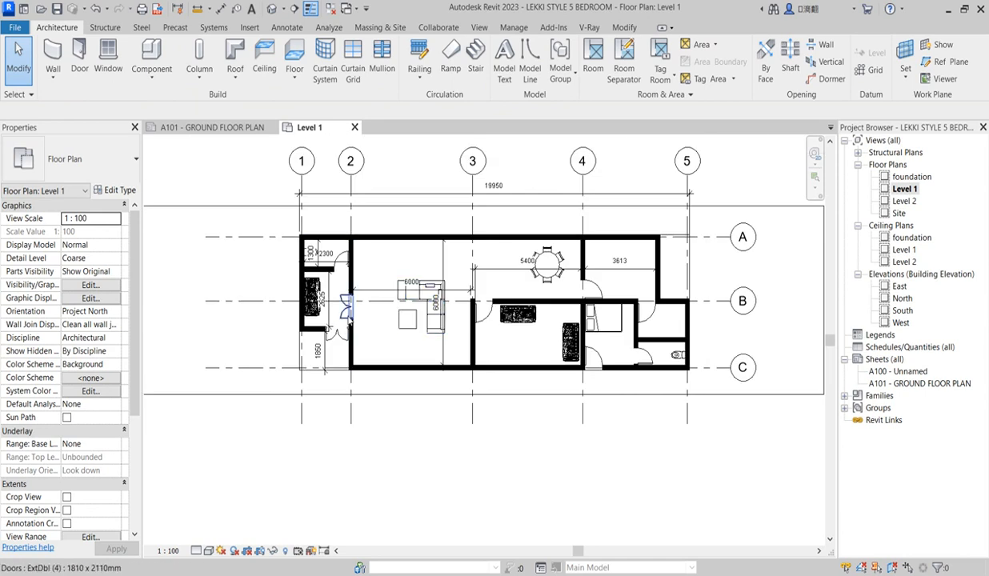